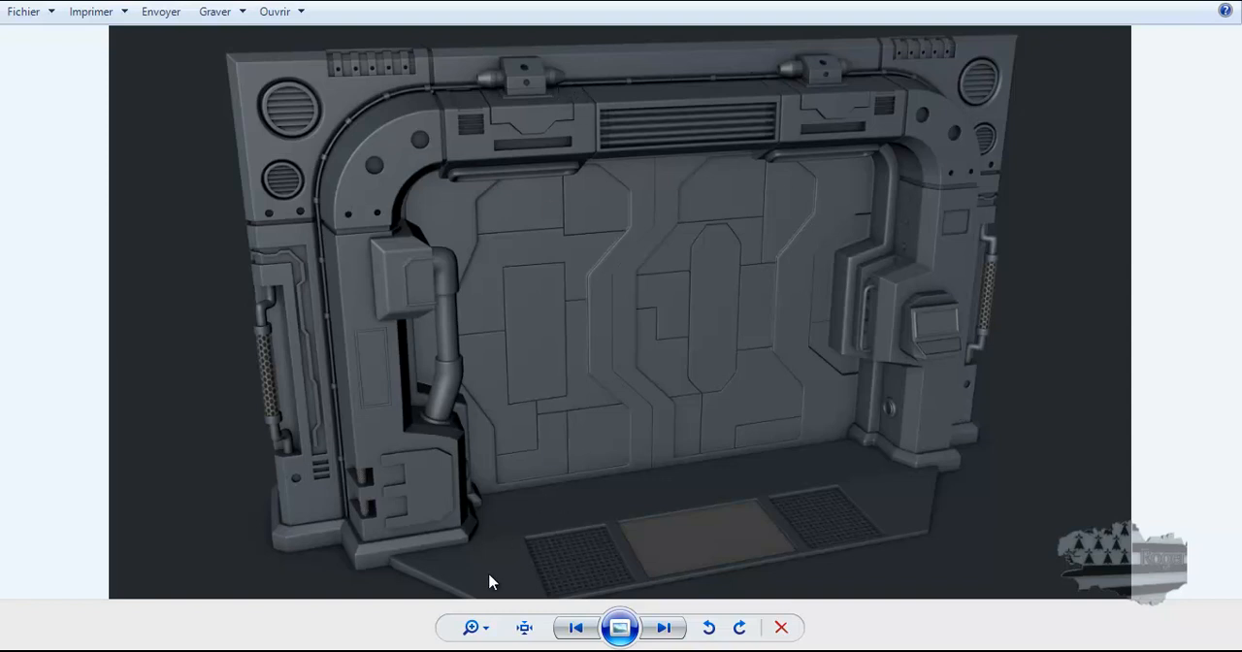
Step: Switch to Cinema 4D and recall the stored edge selection of Extrusion.B.1 in edge mode, shown in the perspective view
{"action": "left_click", "coordinate": [172, 649]}
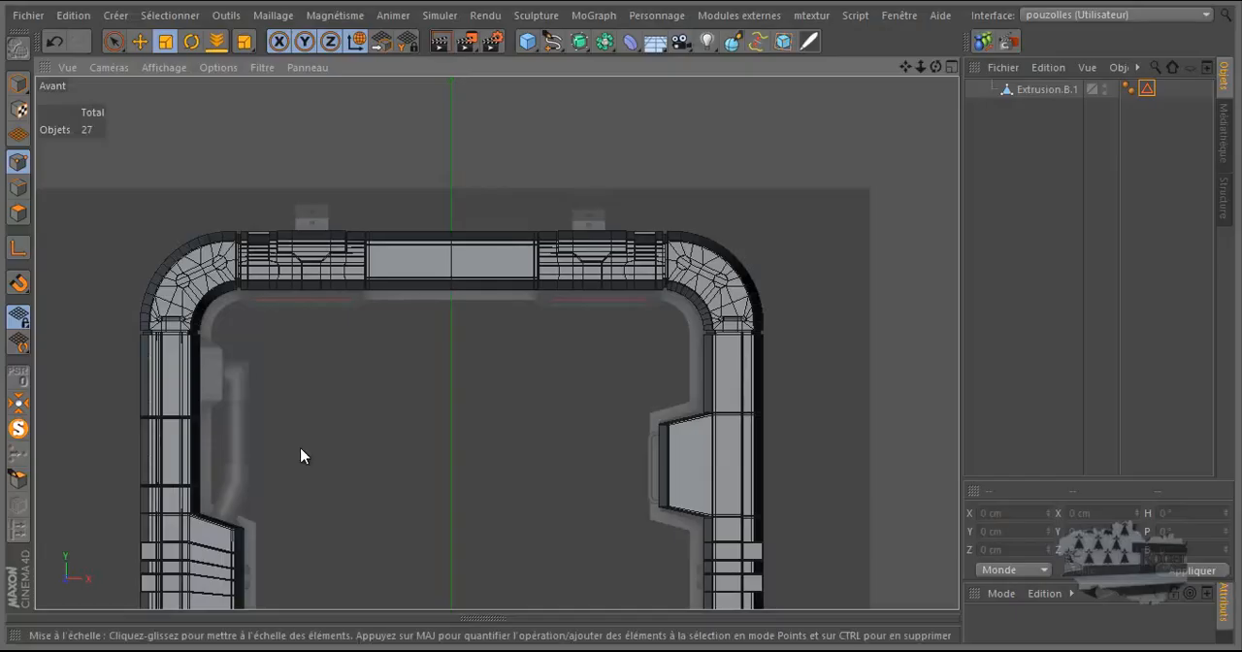
{"action": "middle_click", "coordinate": [330, 335]}
{"action": "middle_click", "coordinate": [370, 280]}
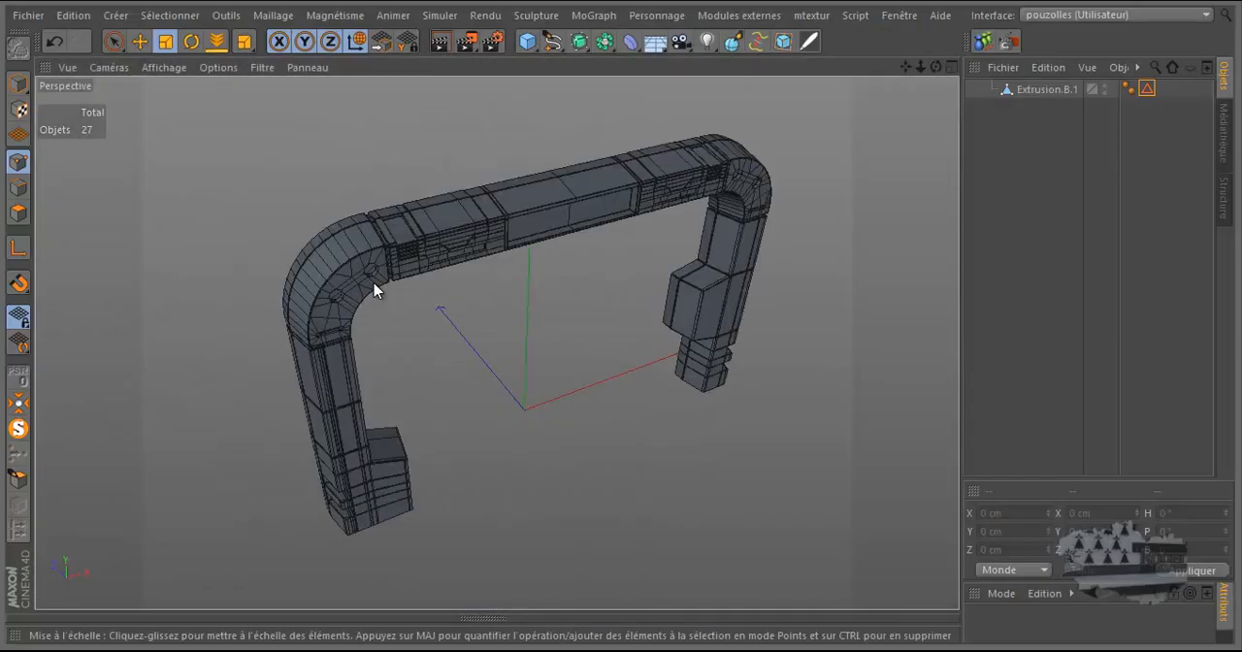
{"action": "scroll", "coordinate": [329, 260], "scroll_direction": "up", "scroll_amount": 2}
{"action": "left_click", "coordinate": [17, 187]}
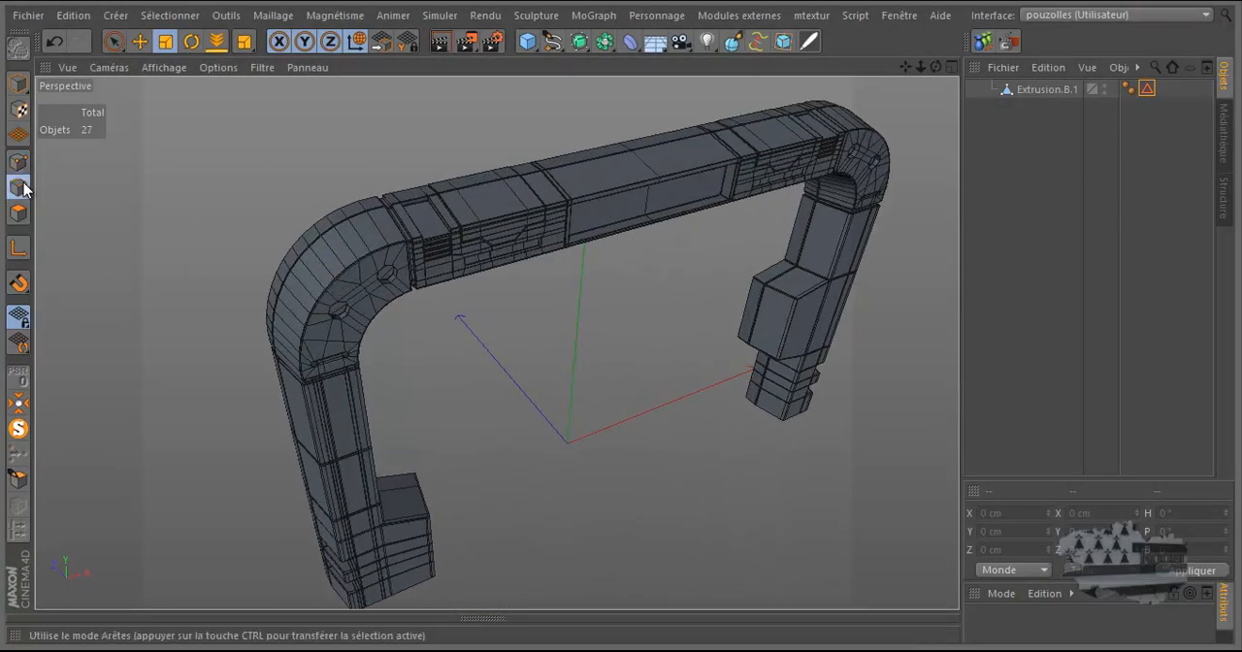
{"action": "left_click", "coordinate": [1147, 88]}
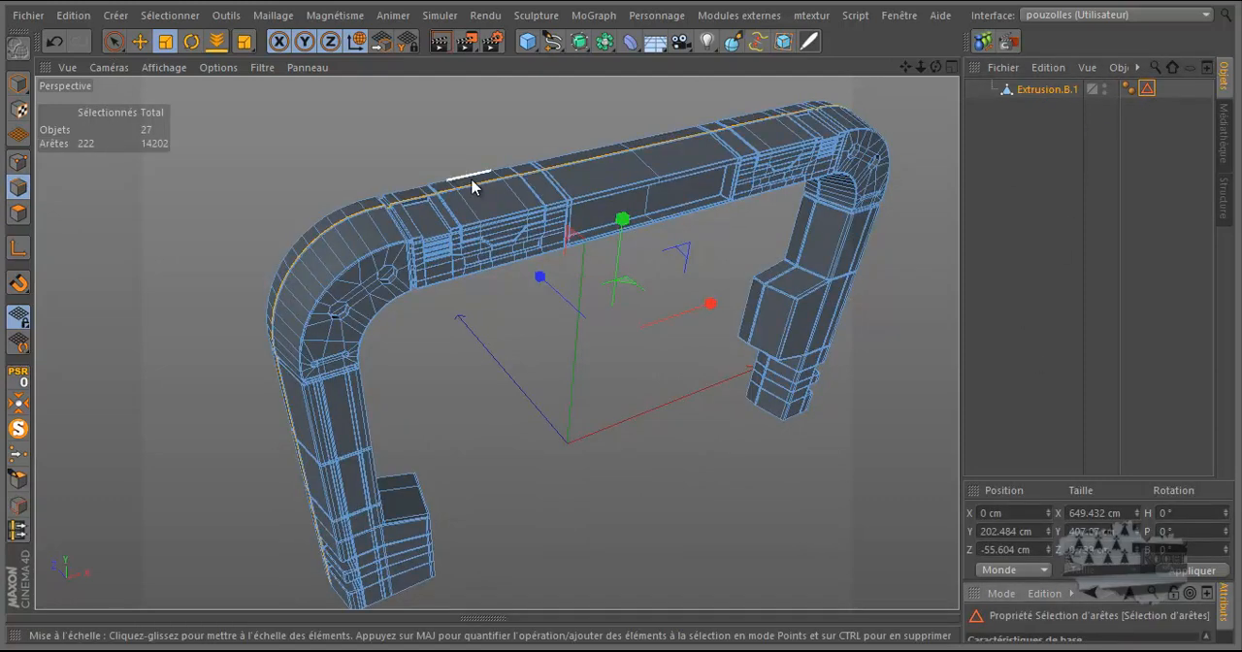
Step: Examine the arch's selected edge loop together with the surrounding door parts, and isolate Extrusion.B.1 again
{"action": "scroll", "coordinate": [436, 200], "scroll_direction": "up", "scroll_amount": 8}
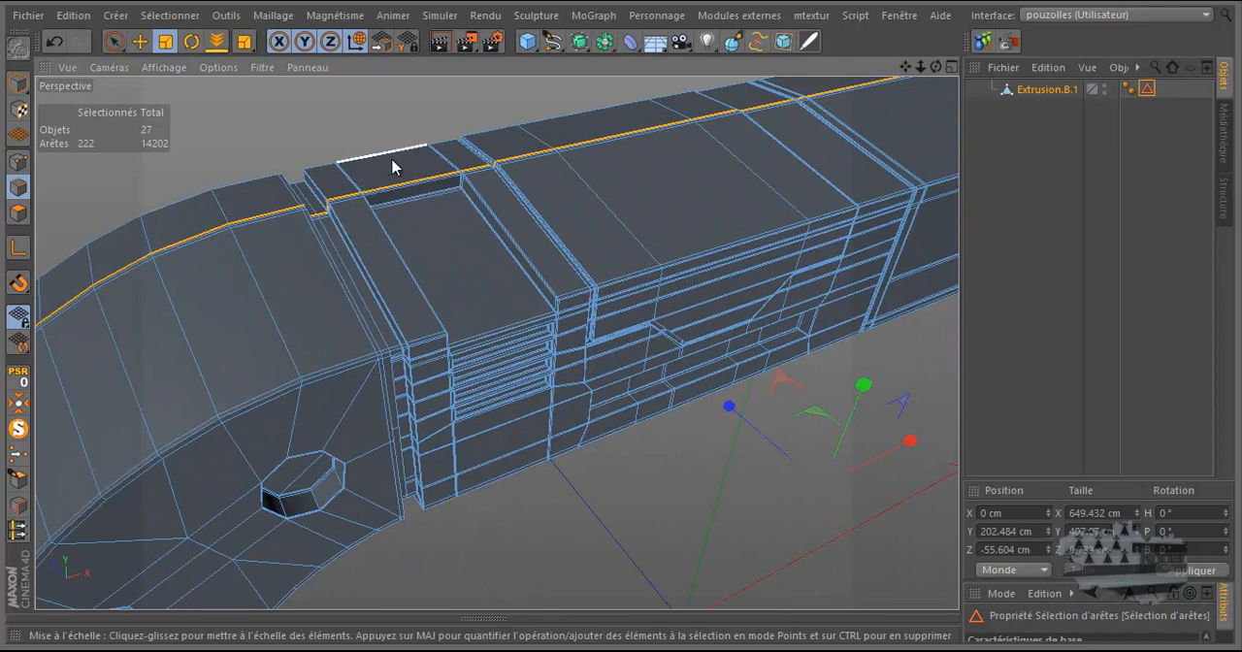
{"action": "left_click_drag", "start_coordinate": [936, 67], "coordinate": [437, 480]}
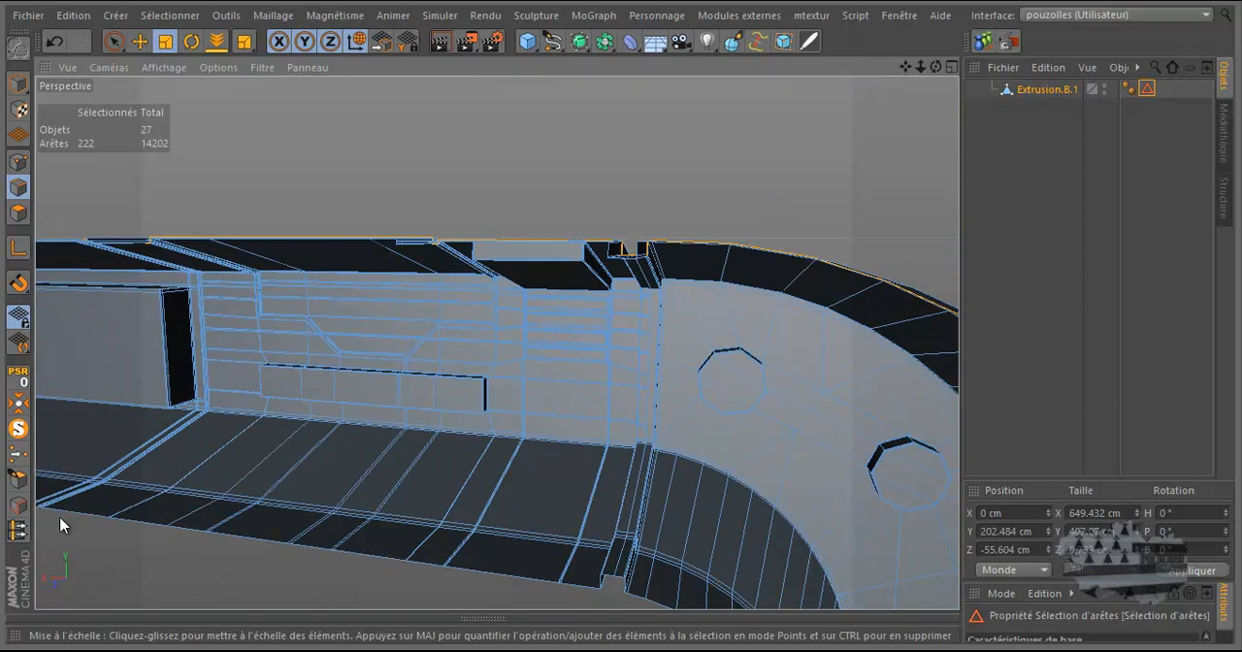
{"action": "left_click", "coordinate": [21, 433]}
{"action": "key", "text": "ctrl+shift+z"}
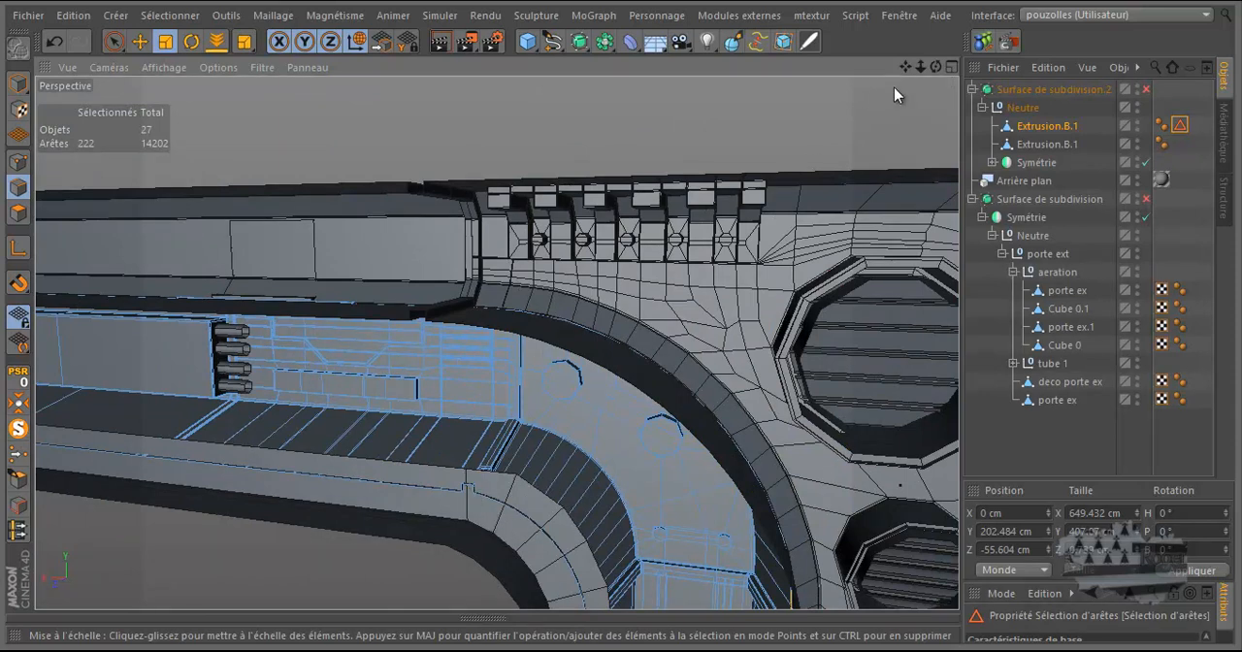
{"action": "left_click_drag", "start_coordinate": [939, 64], "coordinate": [624, 327]}
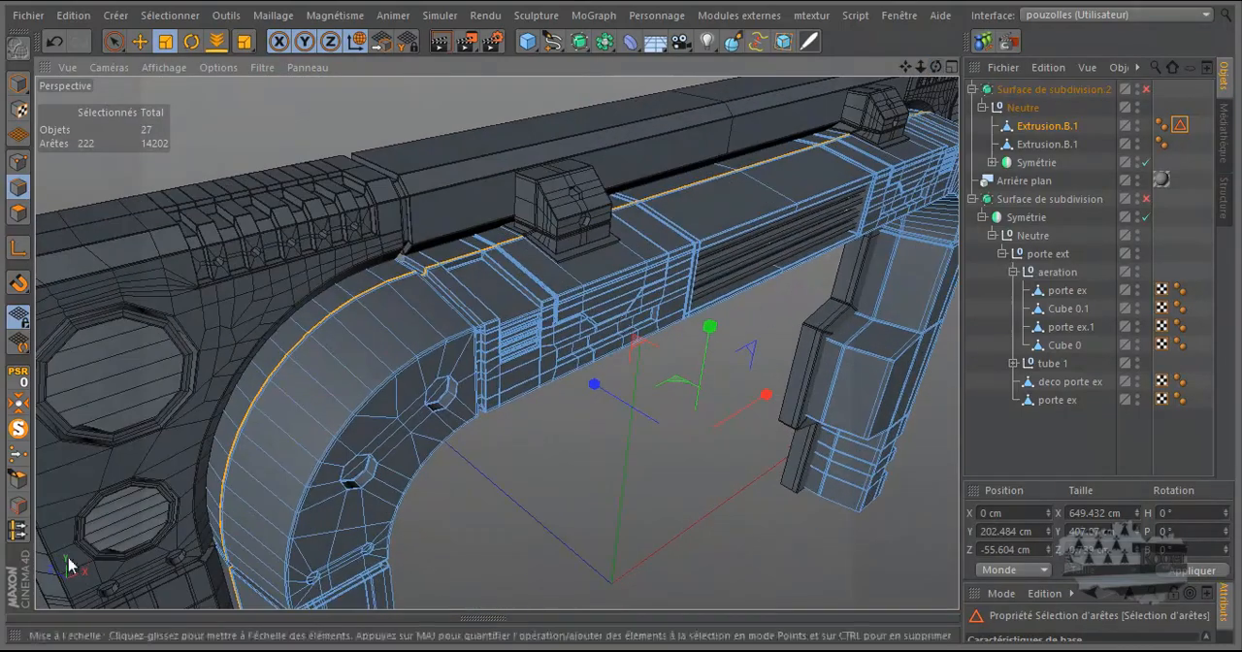
{"action": "left_click", "coordinate": [17, 428]}
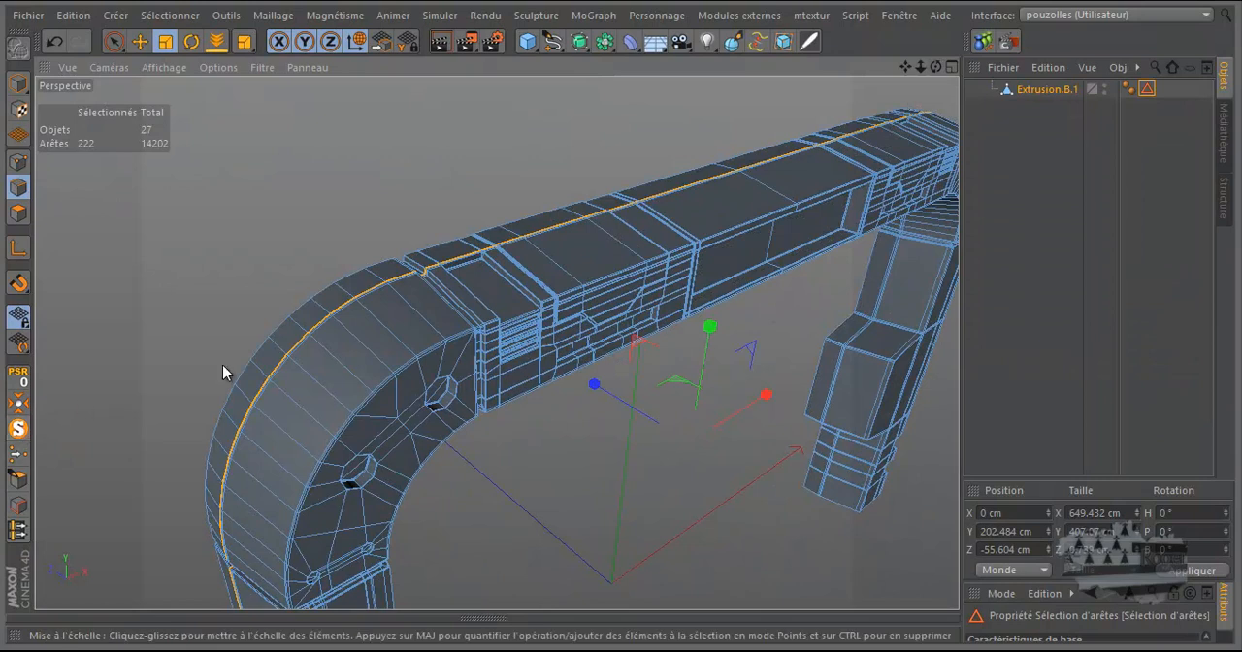
Step: Examine the path of the selected edges through the notches, over the rounded corner and down the pillar
{"action": "scroll", "coordinate": [428, 279], "scroll_direction": "up", "scroll_amount": 5}
{"action": "scroll", "coordinate": [428, 279], "scroll_direction": "up", "scroll_amount": 4}
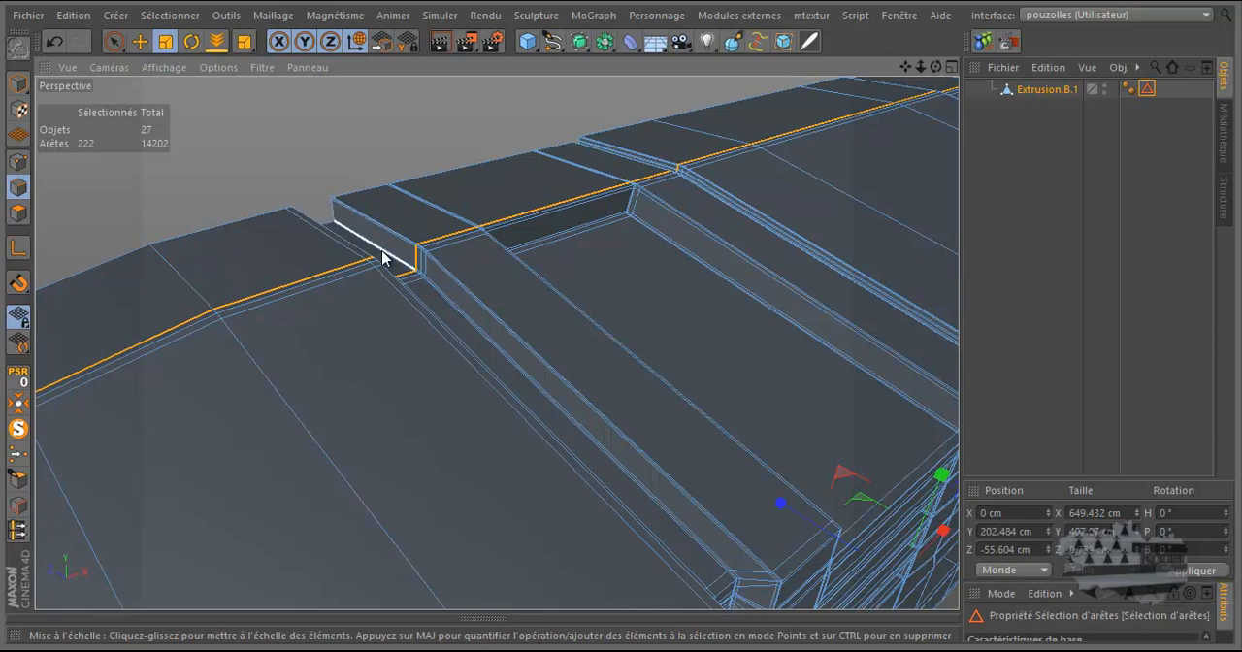
{"action": "scroll", "coordinate": [415, 254], "scroll_direction": "up", "scroll_amount": 5}
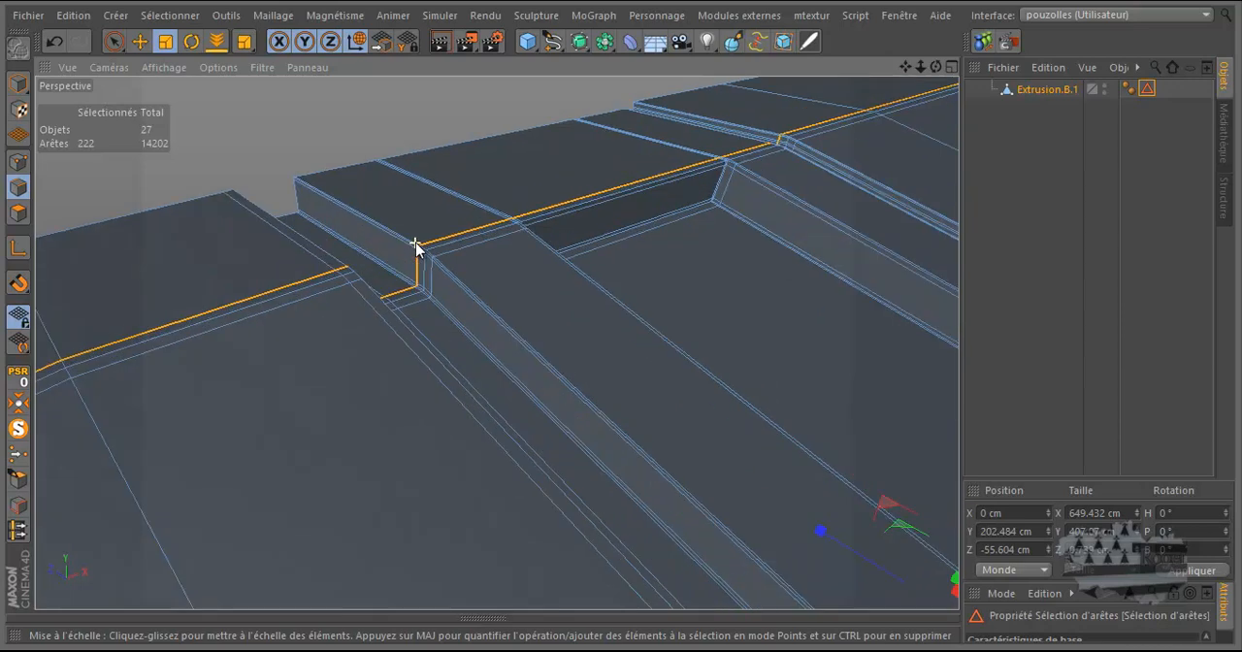
{"action": "scroll", "coordinate": [415, 254], "scroll_direction": "down", "scroll_amount": 8}
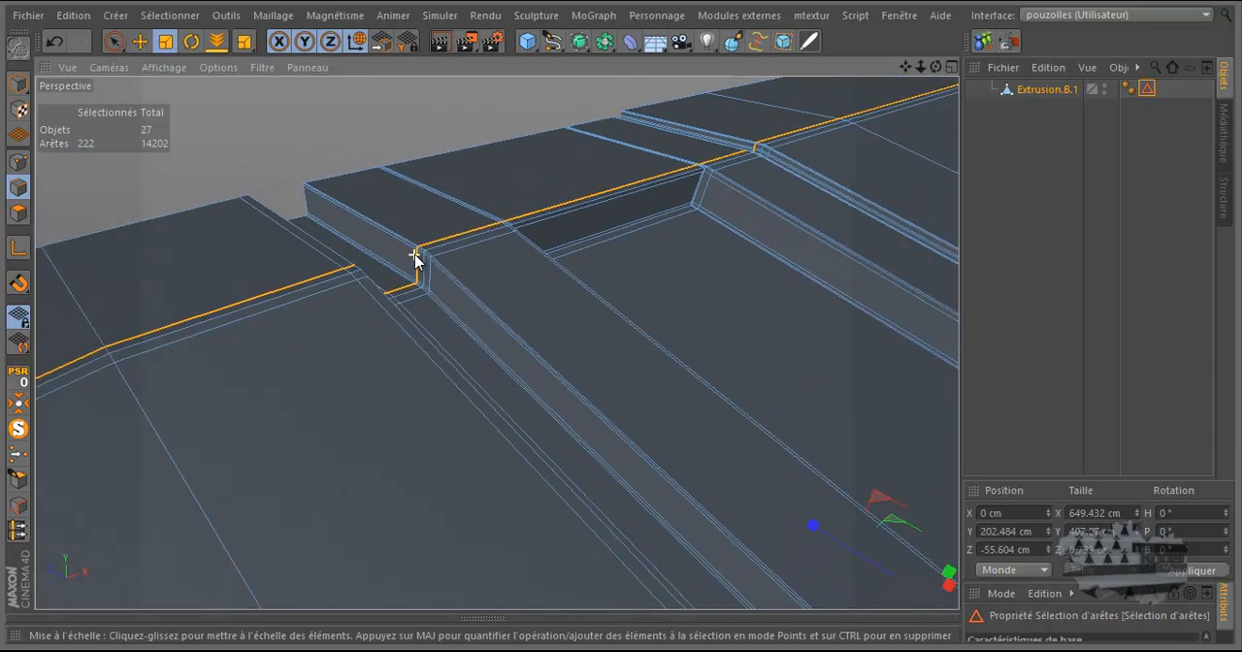
{"action": "scroll", "coordinate": [415, 258], "scroll_direction": "down", "scroll_amount": 5}
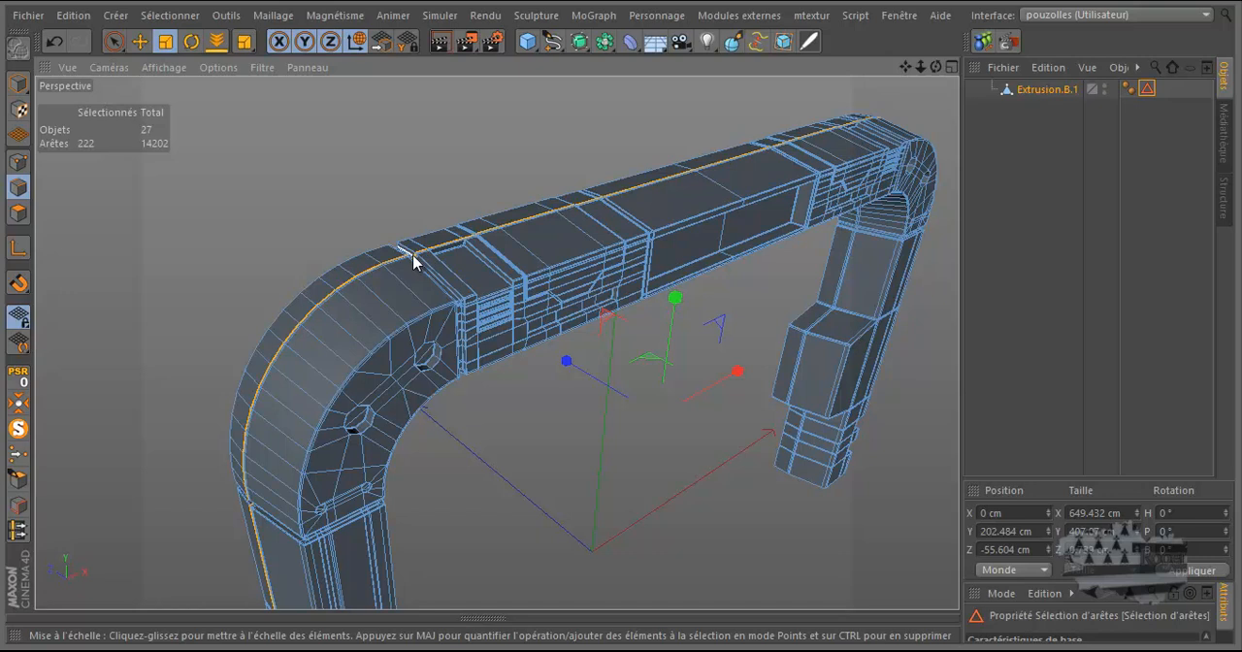
{"action": "scroll", "coordinate": [388, 257], "scroll_direction": "down", "scroll_amount": 2}
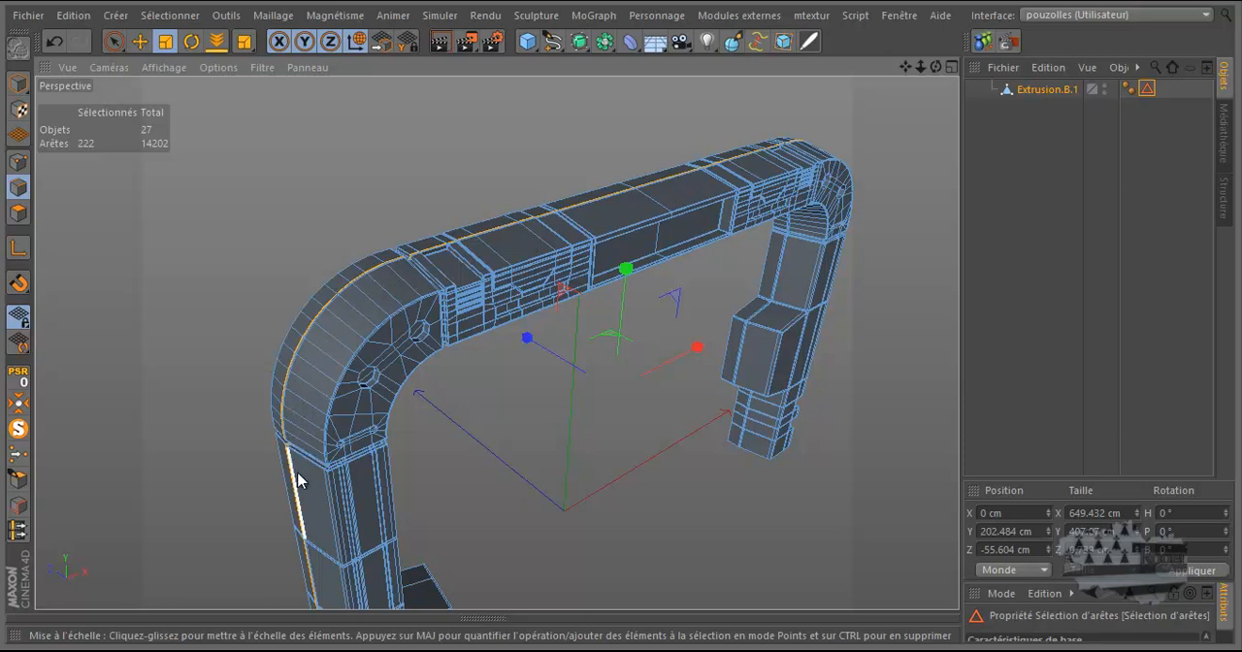
{"action": "scroll", "coordinate": [340, 321], "scroll_direction": "down", "scroll_amount": 2}
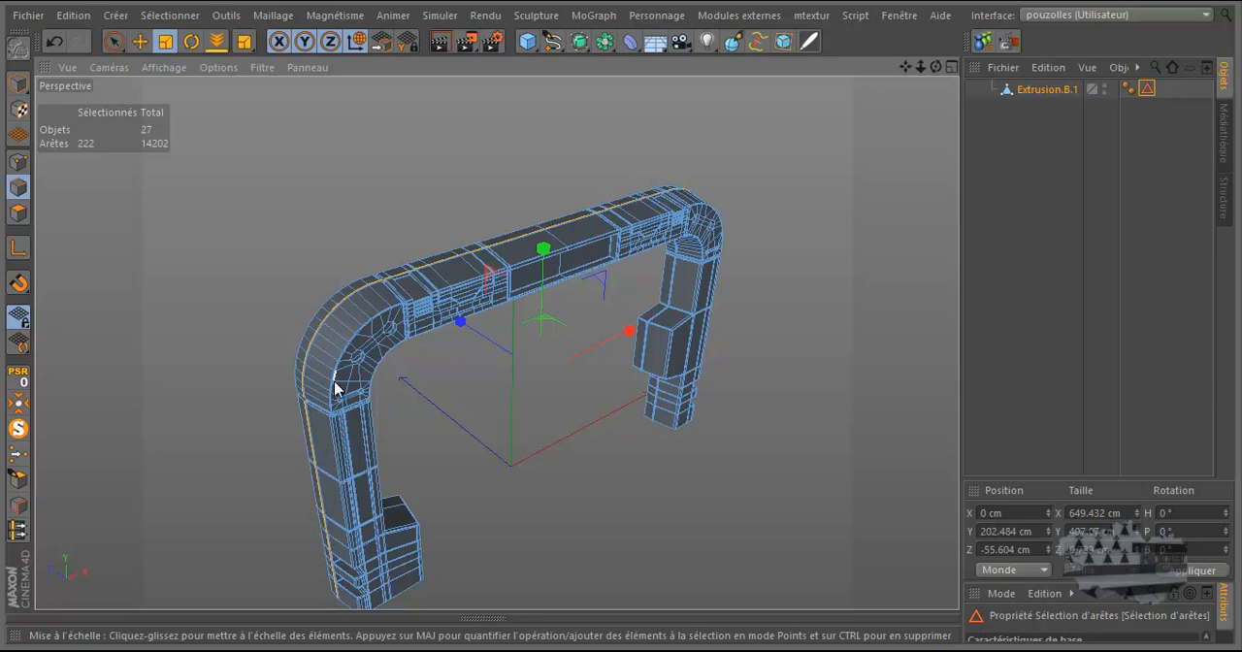
{"action": "scroll", "coordinate": [401, 354], "scroll_direction": "up", "scroll_amount": 4}
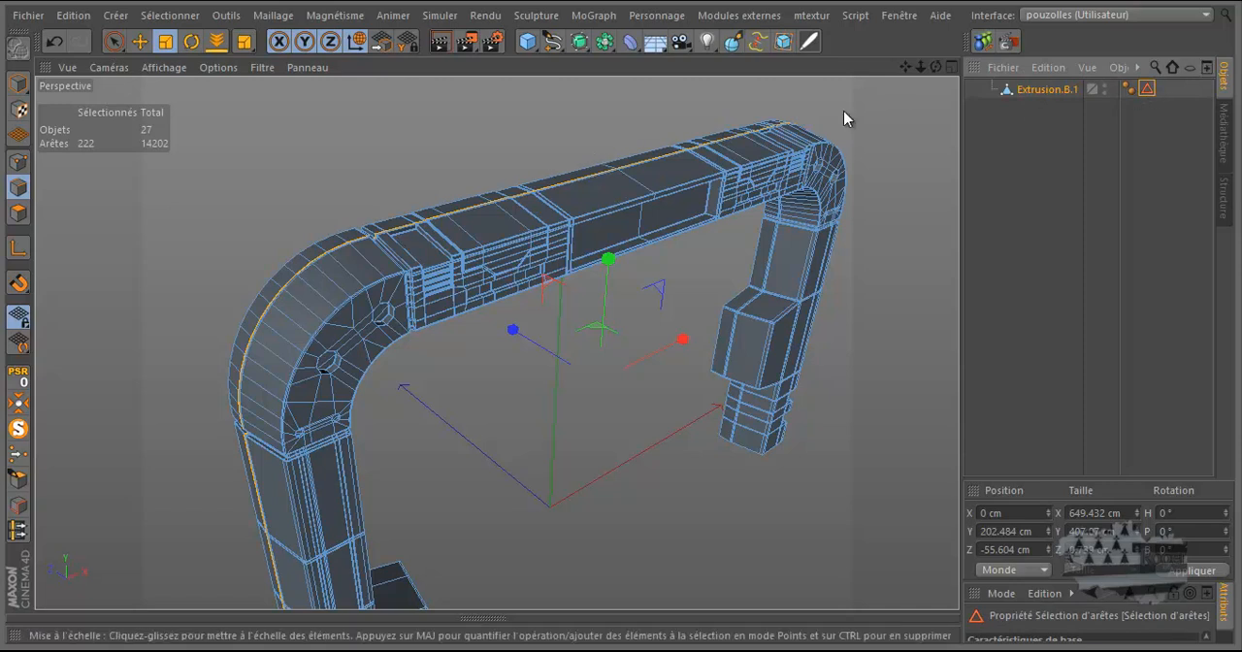
Step: Review the command for storing a selection and select the Extrusion.B.1 object with its edge loop active
{"action": "left_click", "coordinate": [152, 17]}
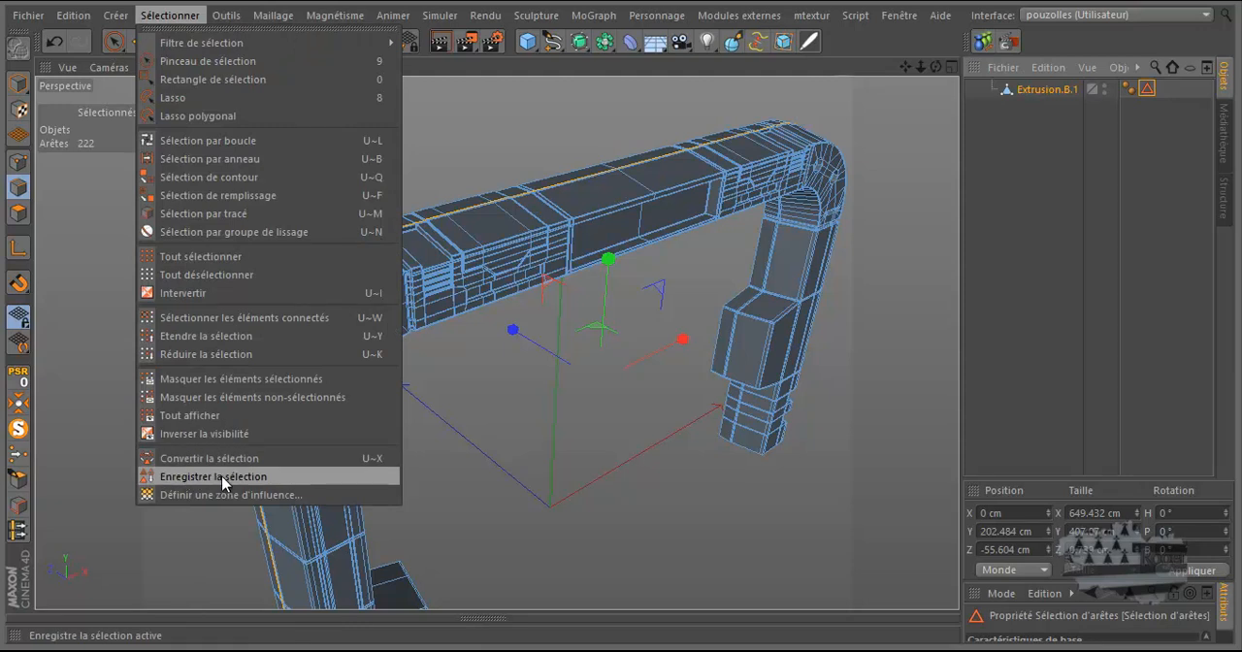
{"action": "left_click", "coordinate": [1151, 93]}
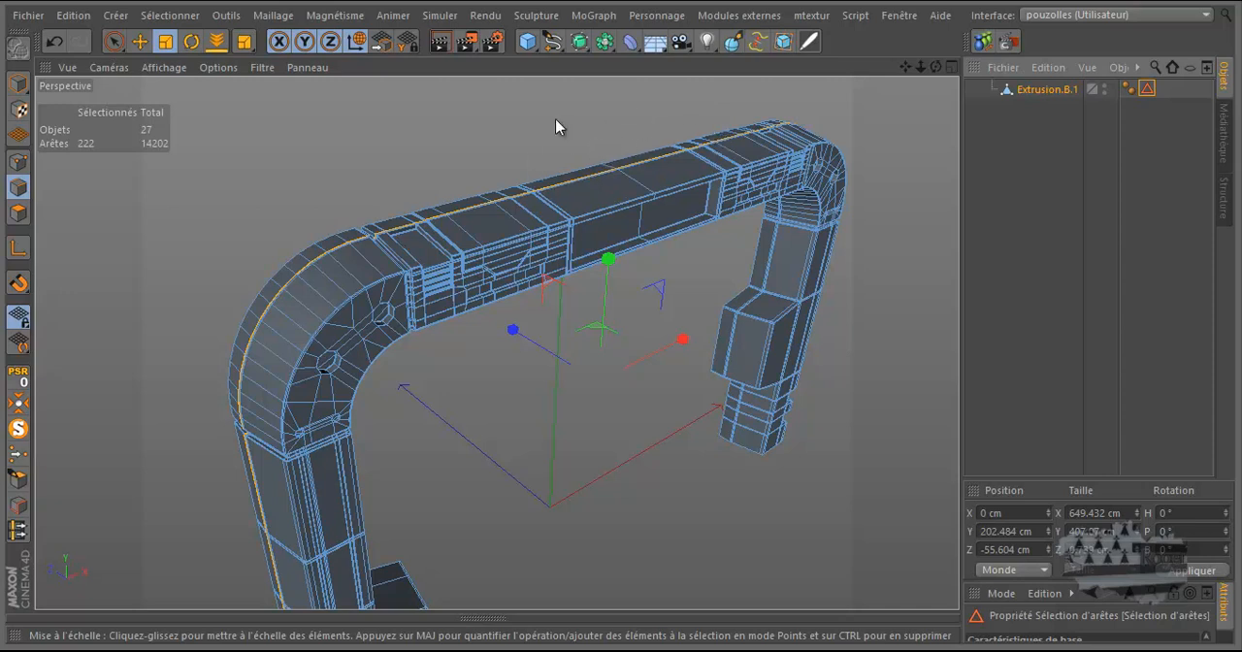
{"action": "left_click", "coordinate": [1045, 91]}
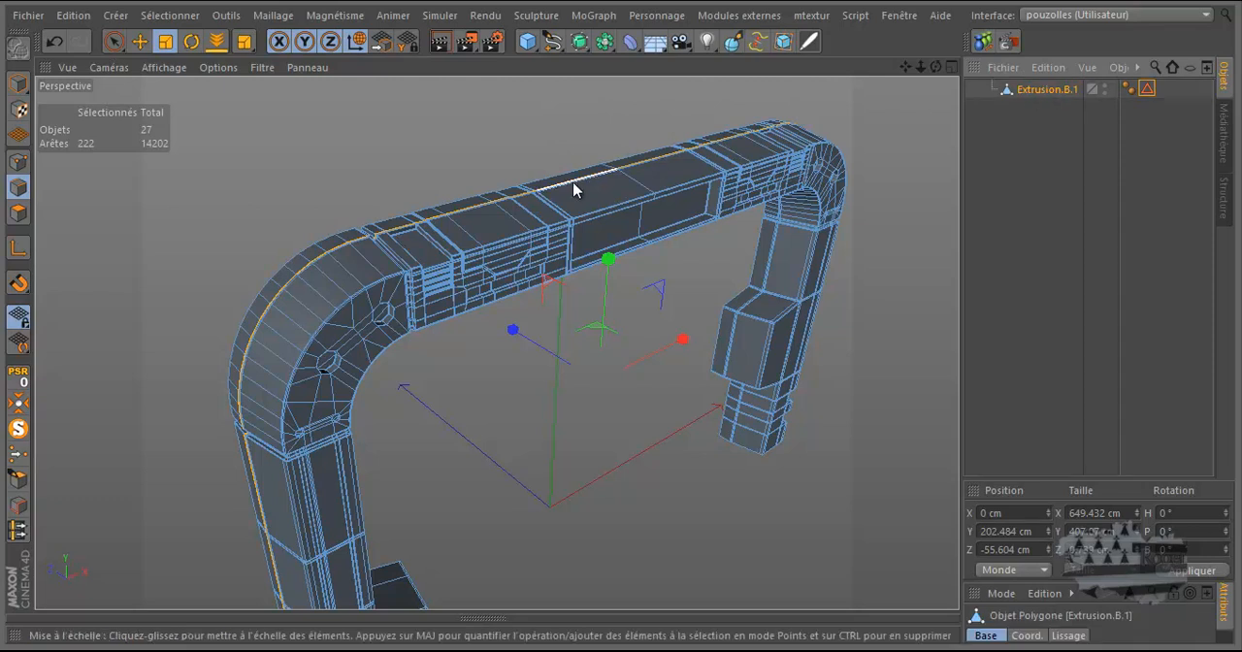
{"action": "scroll", "coordinate": [453, 204], "scroll_direction": "up", "scroll_amount": 5}
{"action": "scroll", "coordinate": [450, 219], "scroll_direction": "up", "scroll_amount": 6}
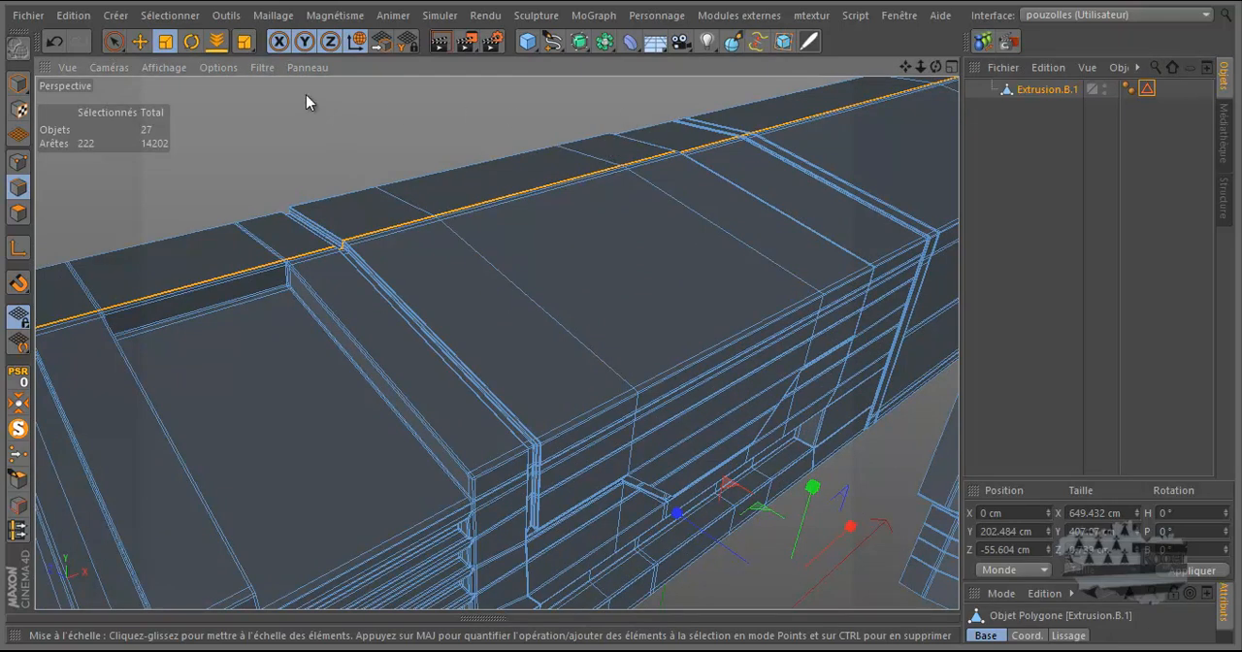
{"action": "left_click", "coordinate": [270, 16]}
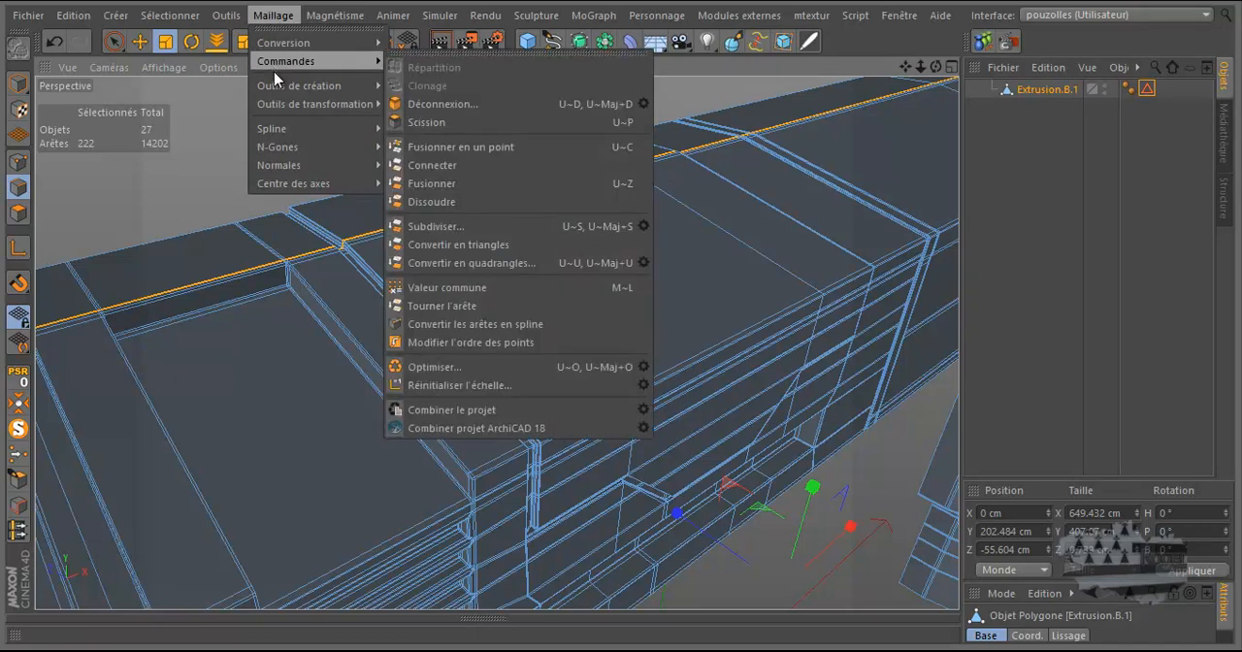
{"action": "mouse_move", "coordinate": [288, 68]}
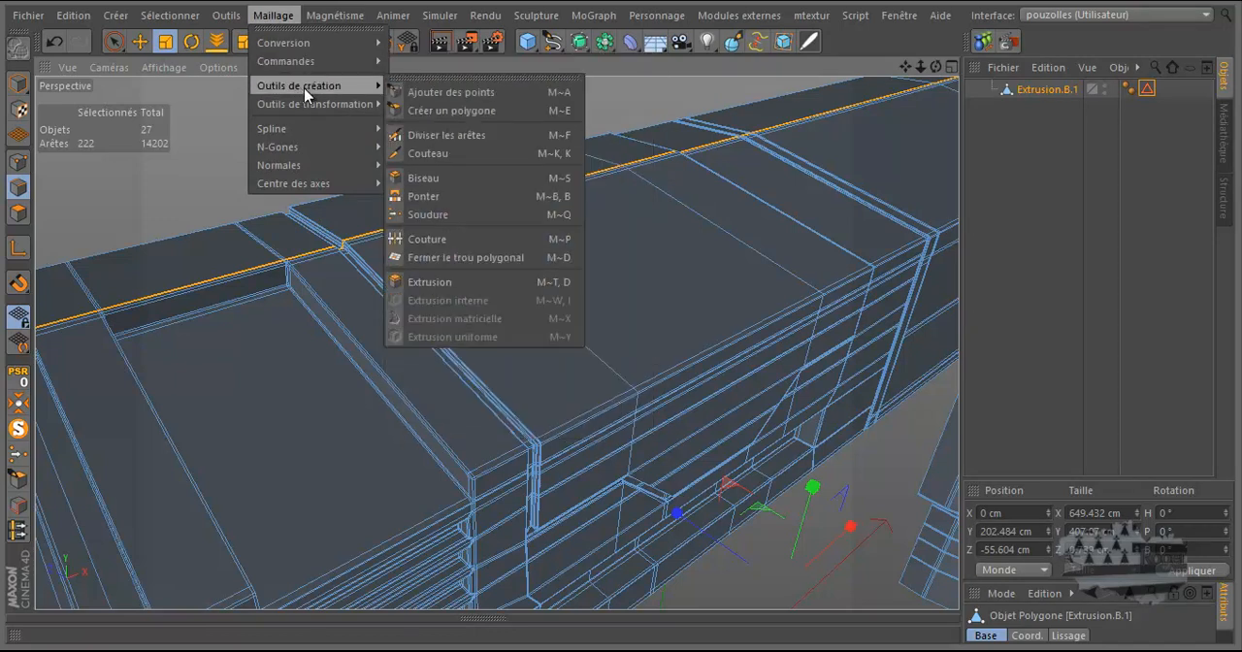
{"action": "mouse_move", "coordinate": [312, 109]}
{"action": "mouse_move", "coordinate": [314, 133]}
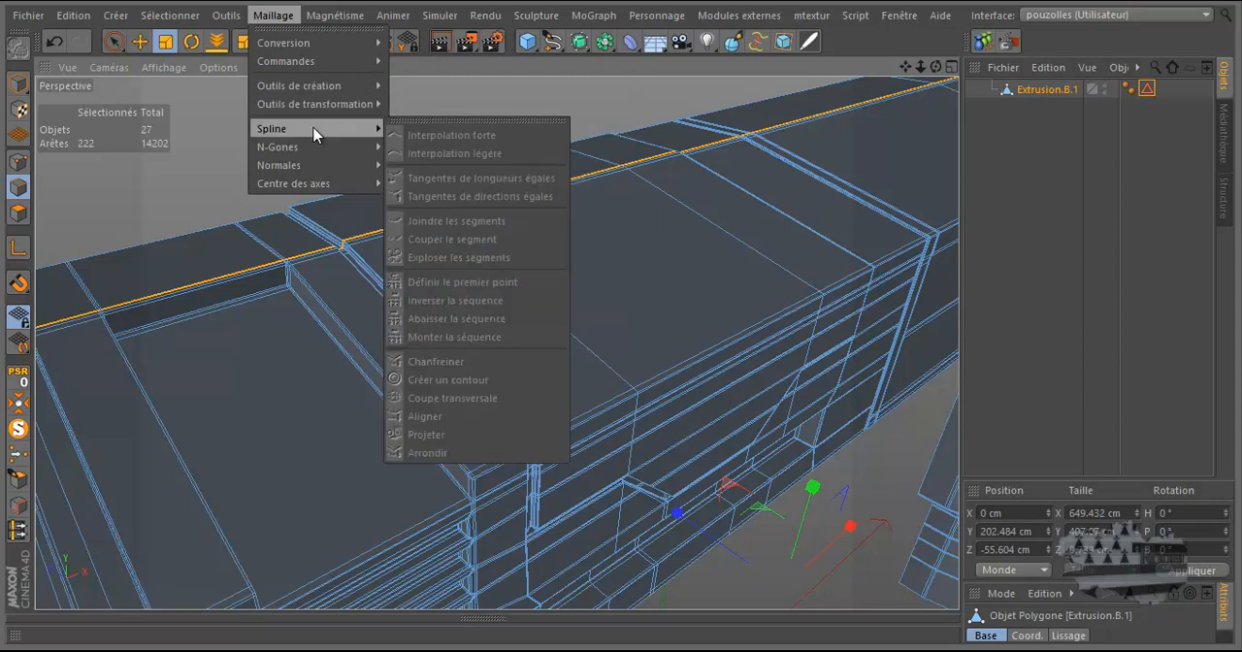
{"action": "mouse_move", "coordinate": [316, 154]}
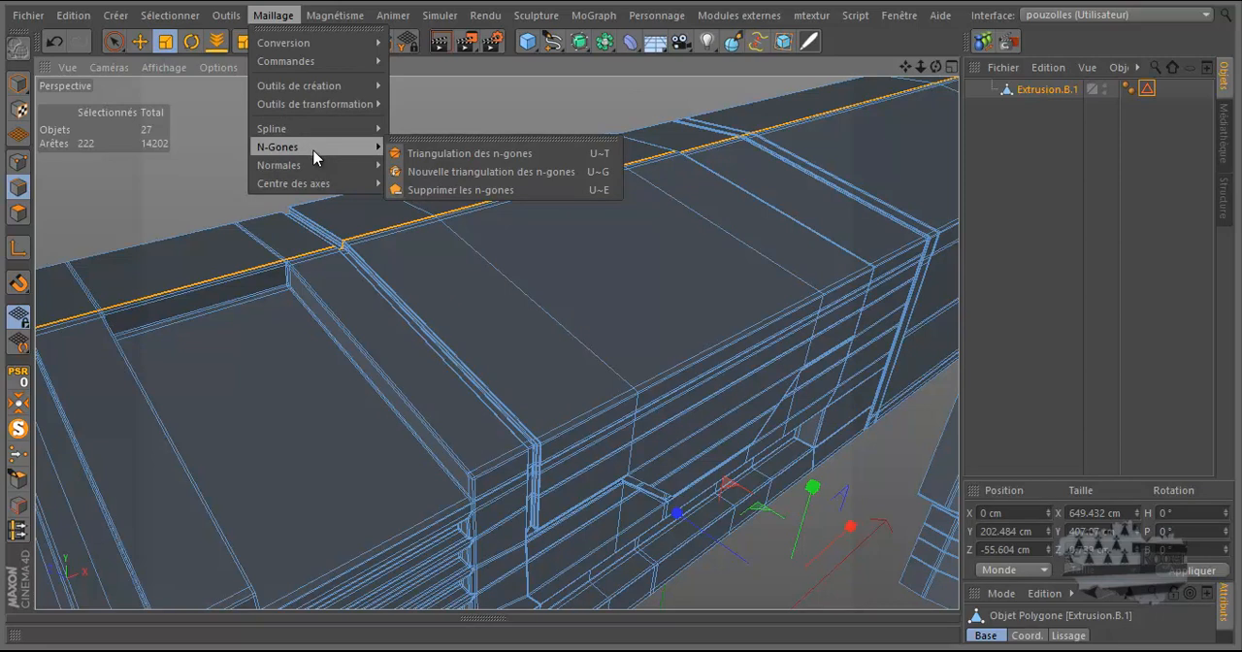
{"action": "mouse_move", "coordinate": [317, 52]}
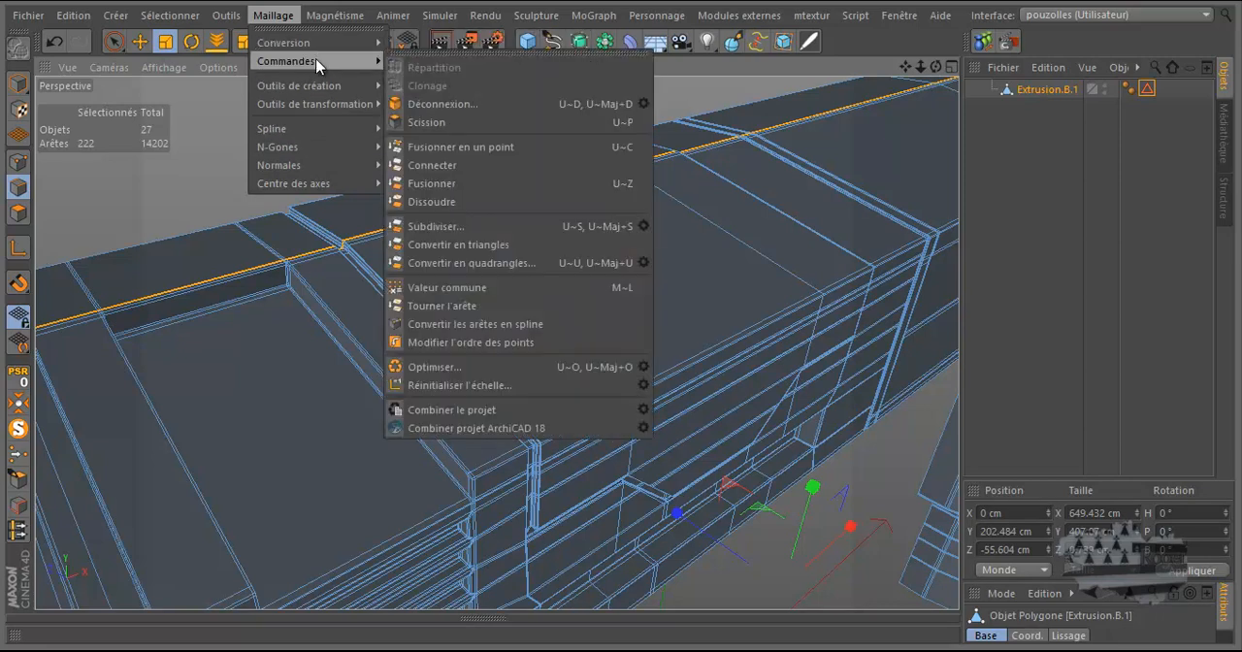
{"action": "mouse_move", "coordinate": [316, 89]}
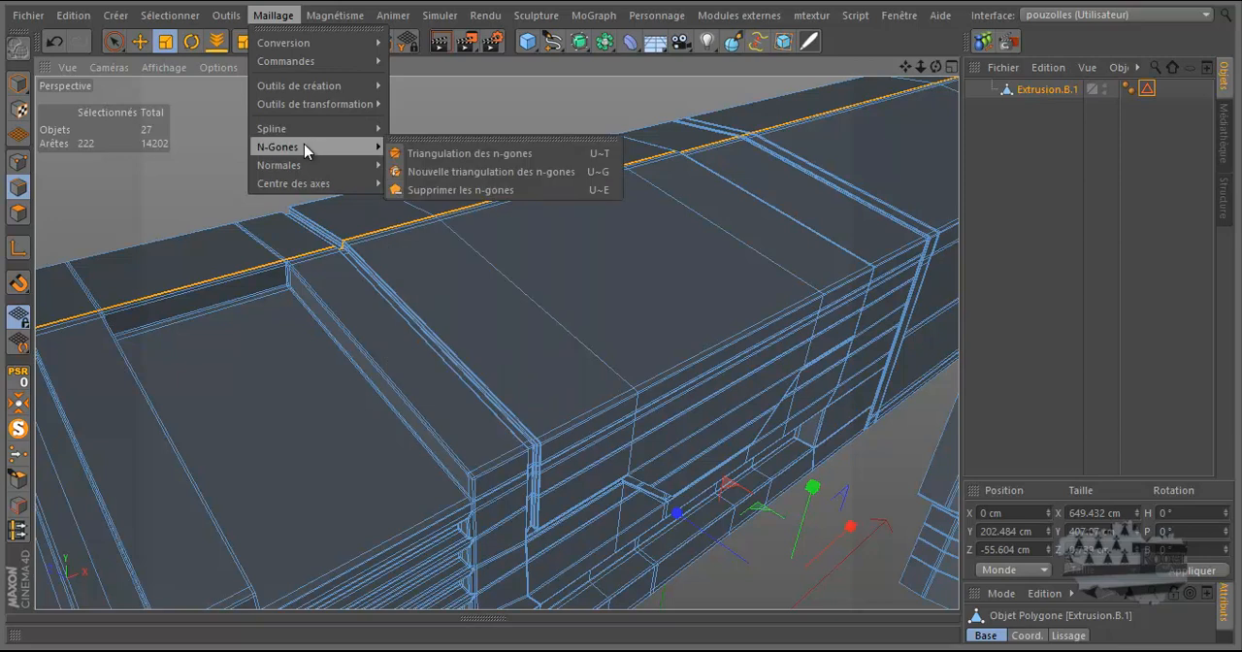
{"action": "mouse_move", "coordinate": [225, 18]}
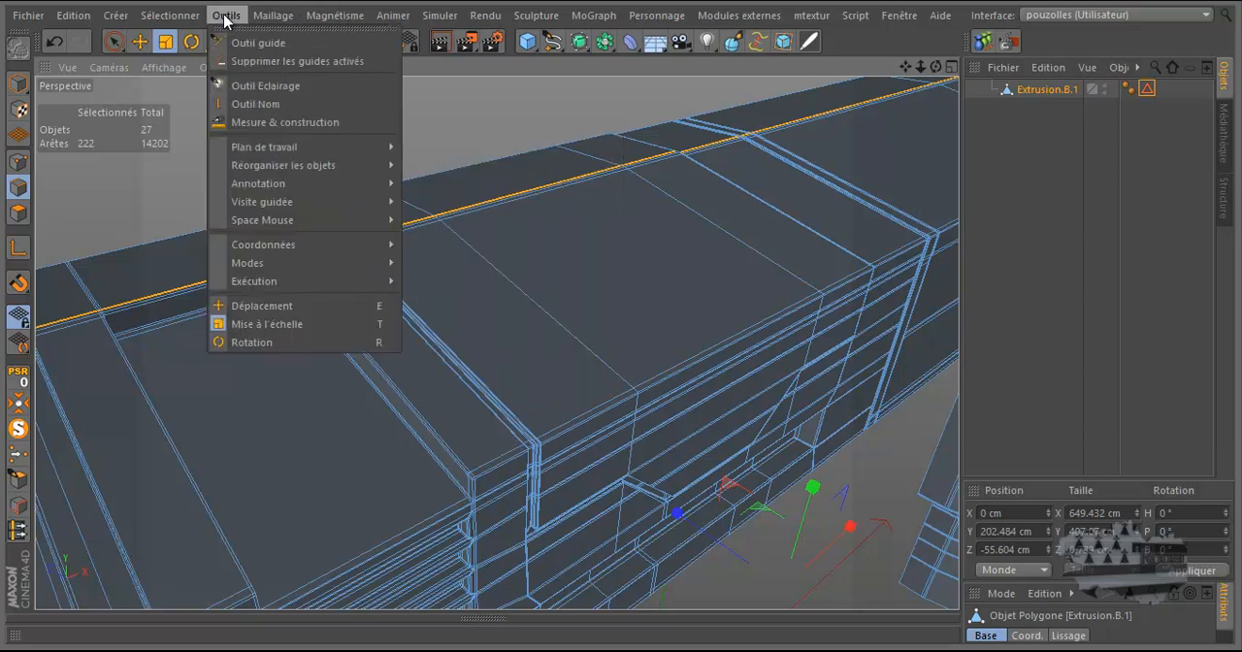
{"action": "mouse_move", "coordinate": [257, 165]}
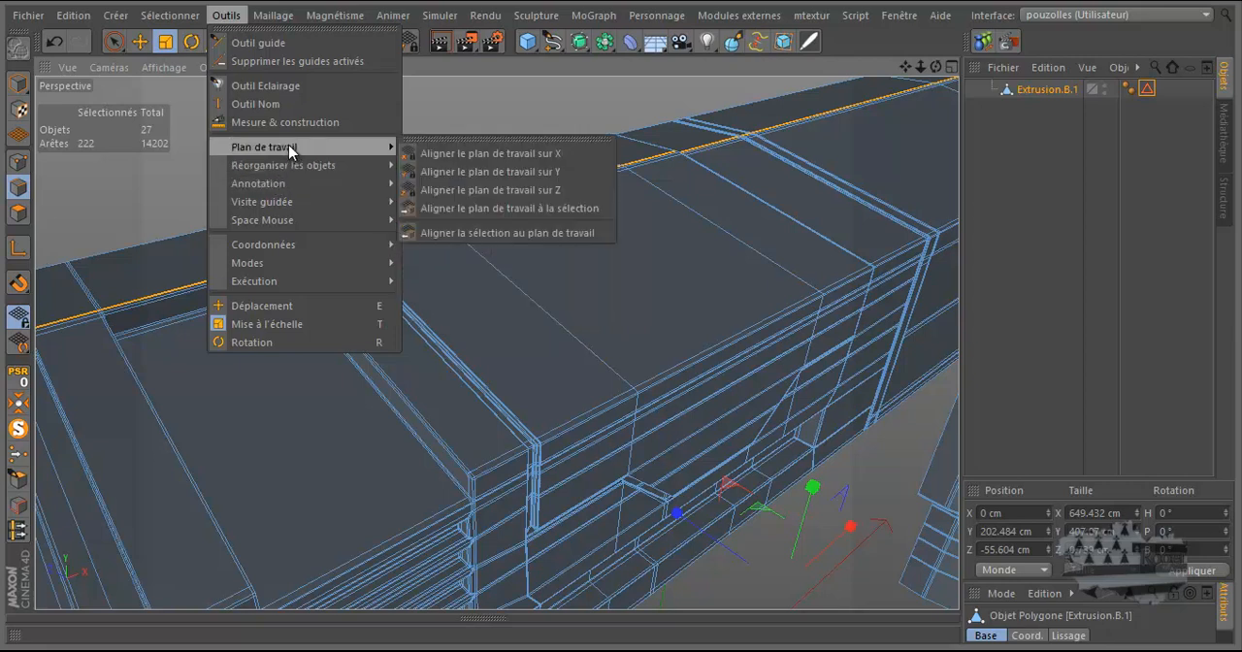
{"action": "mouse_move", "coordinate": [274, 208]}
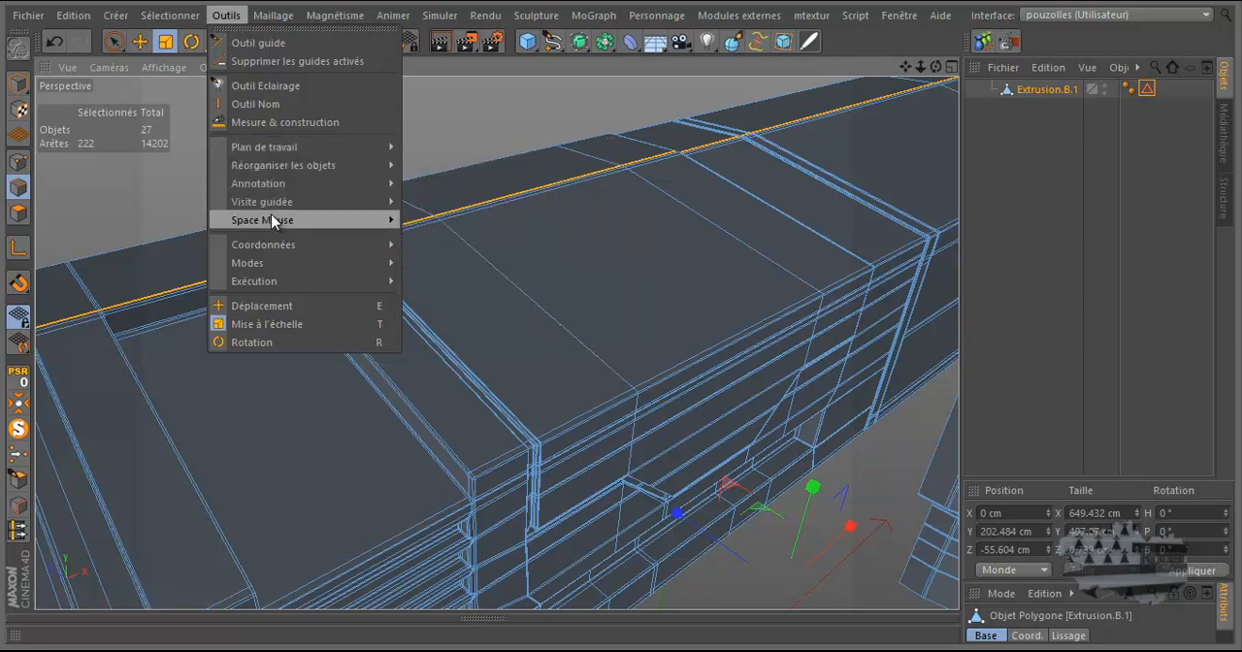
{"action": "mouse_move", "coordinate": [273, 260]}
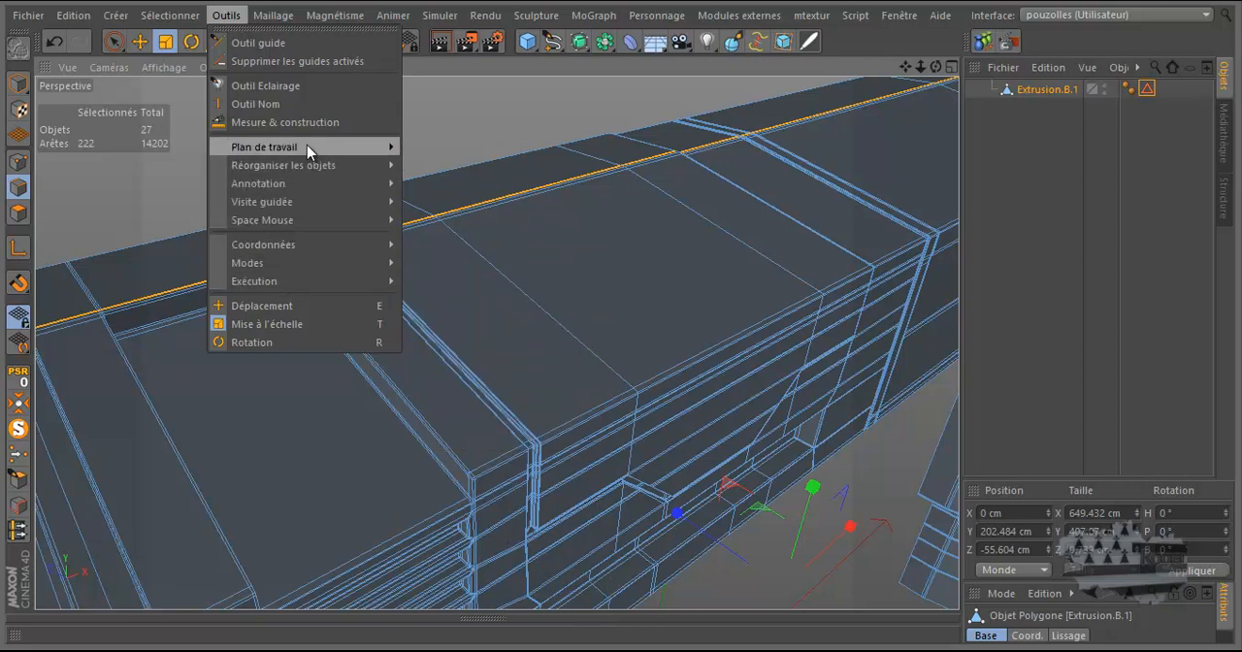
Step: Convert the selected edges of Extrusion.B.1 into a spline
{"action": "left_click", "coordinate": [271, 17]}
{"action": "left_click", "coordinate": [272, 17]}
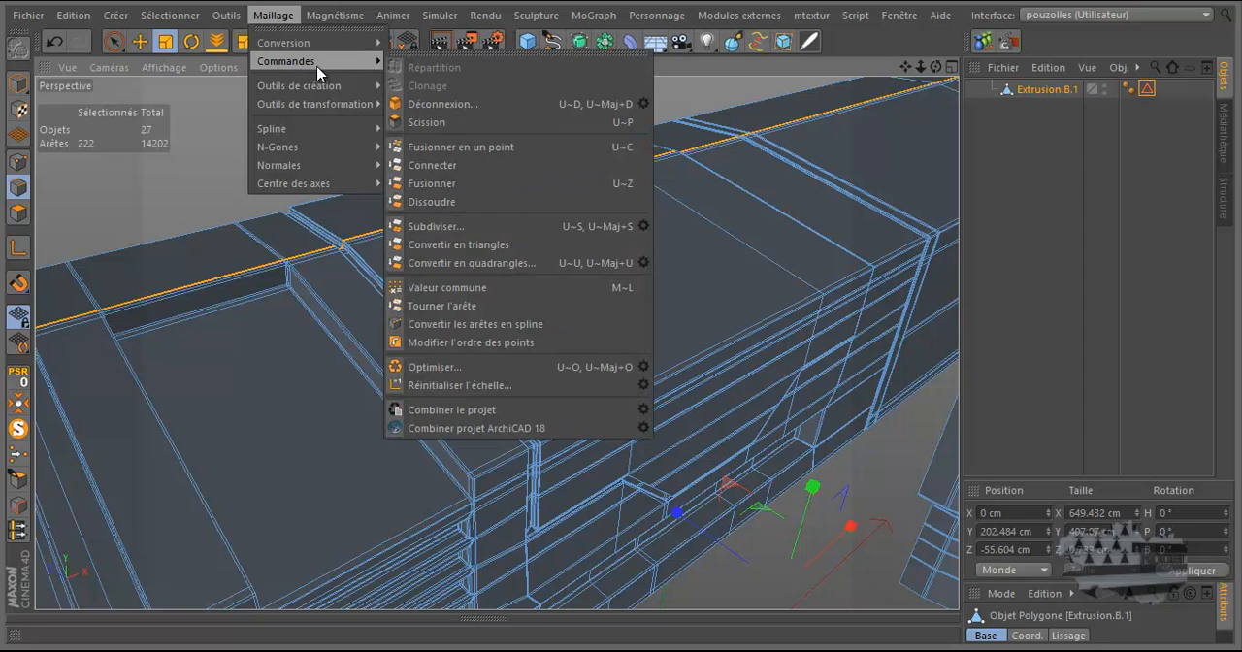
{"action": "left_click", "coordinate": [438, 330]}
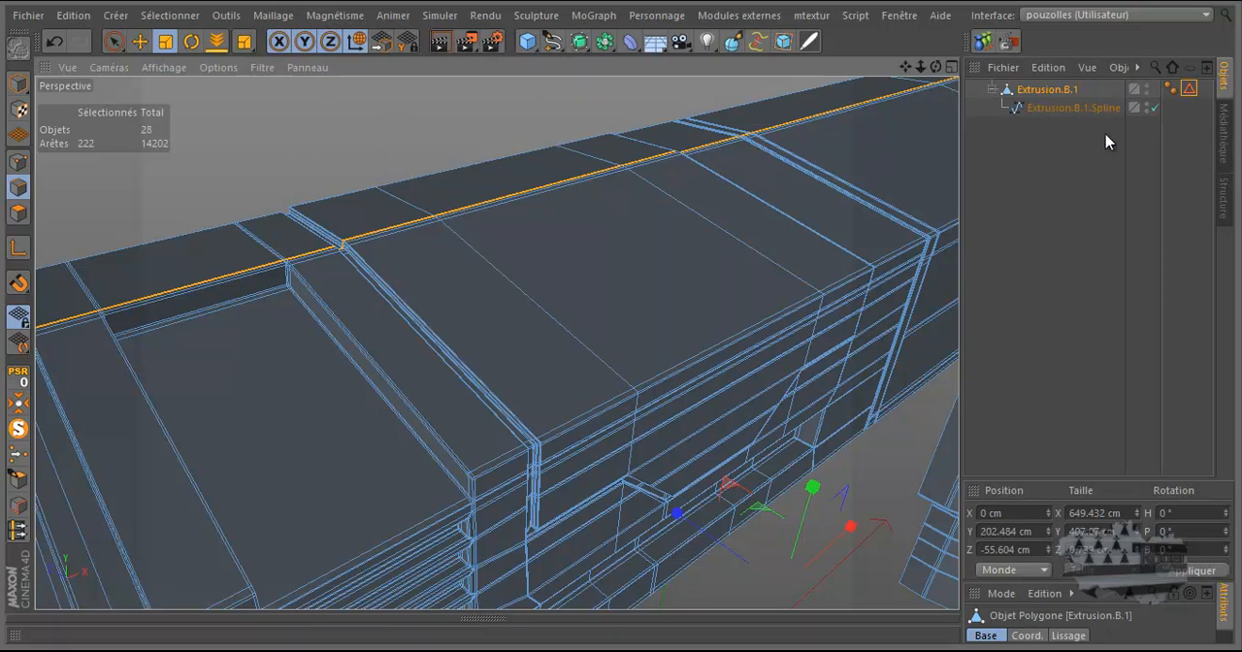
Step: Hide Extrusion.B.1 in the viewport and move its child spline out of the object to the hierarchy's top level
{"action": "left_click", "coordinate": [1085, 110]}
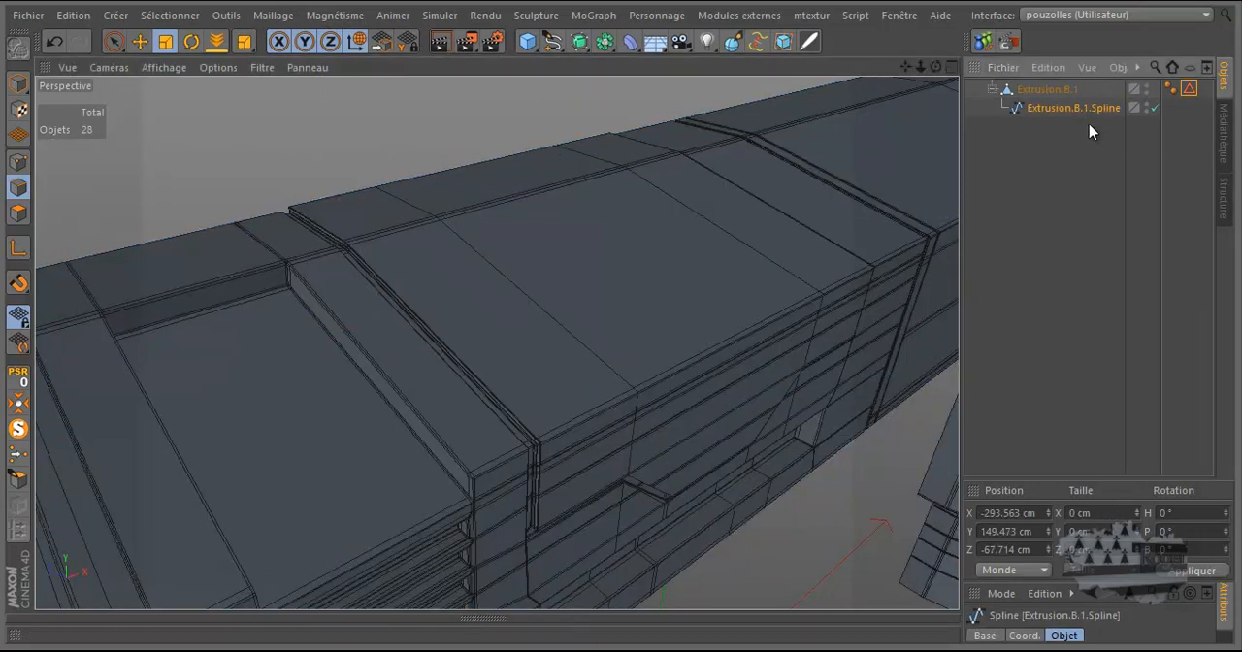
{"action": "left_click", "coordinate": [1150, 90]}
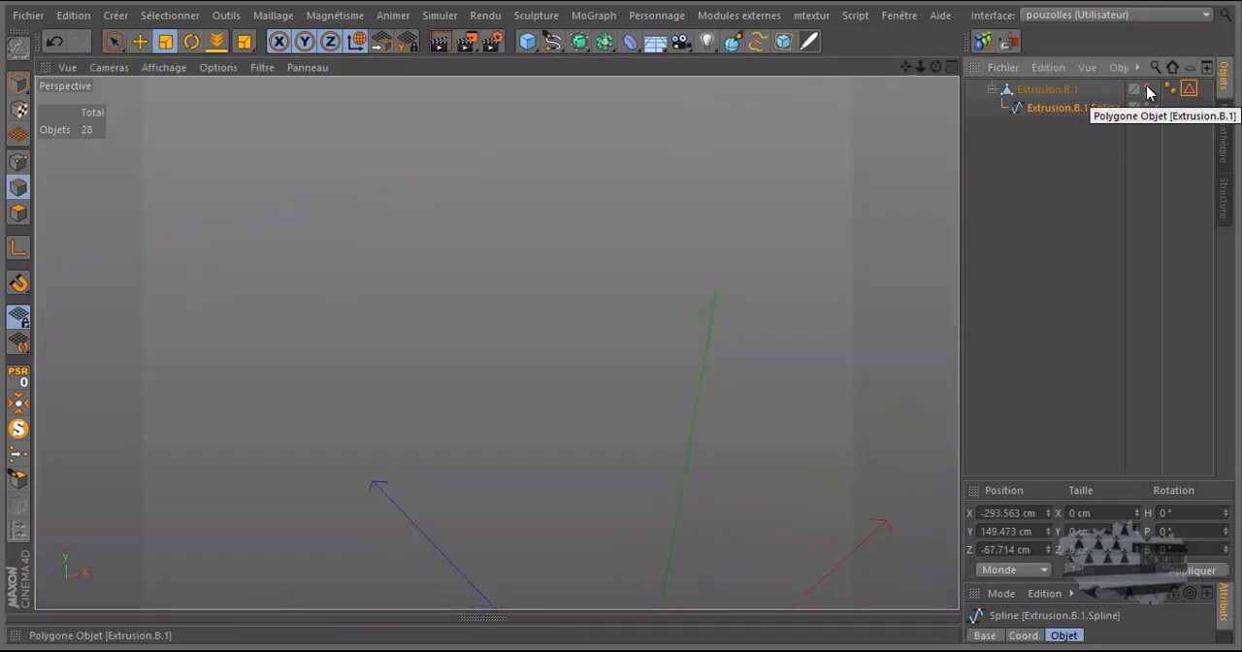
{"action": "left_click_drag", "start_coordinate": [1118, 110], "coordinate": [1061, 137]}
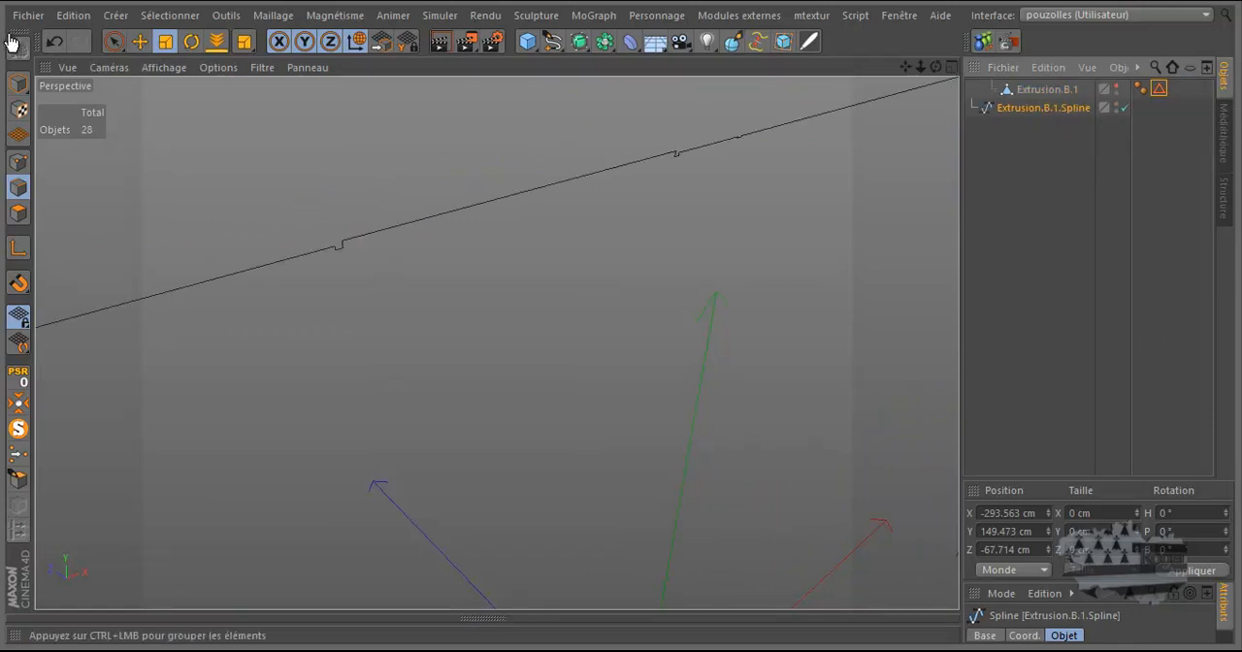
Step: Restore the spline under Extrusion.B.1 with that object visible, and isolate the spline with MagicSolo
{"action": "left_click", "coordinate": [53, 42]}
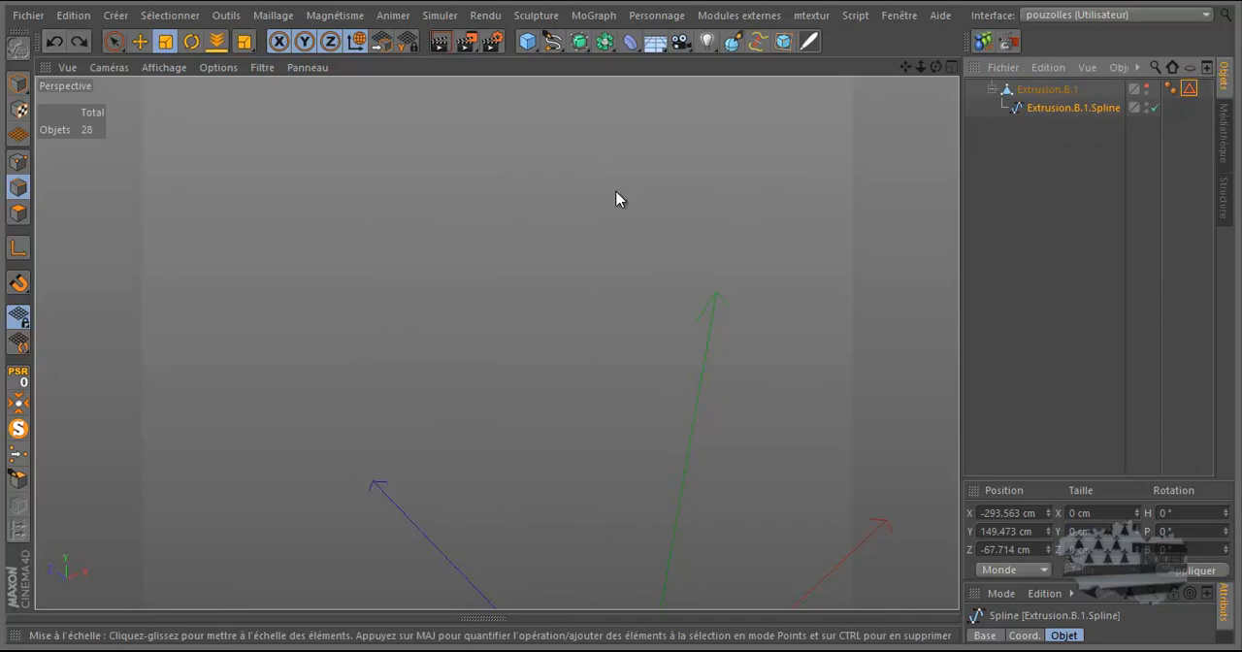
{"action": "left_click", "coordinate": [1147, 90]}
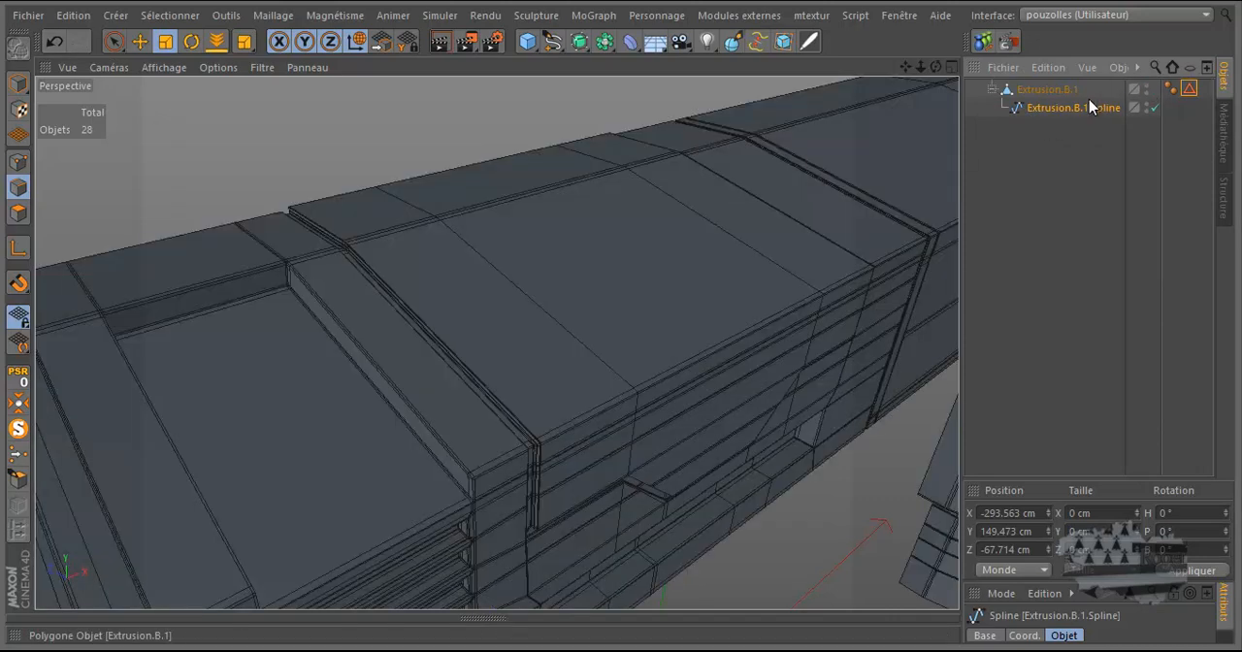
{"action": "left_click", "coordinate": [20, 434]}
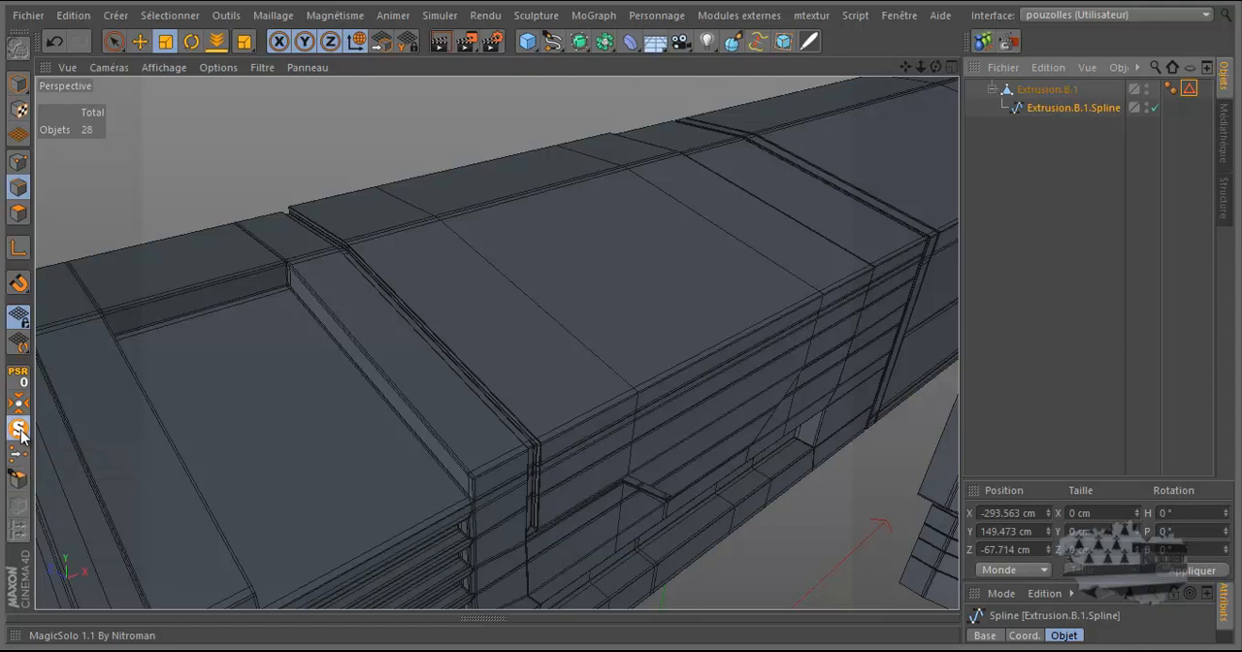
{"action": "left_click", "coordinate": [21, 434]}
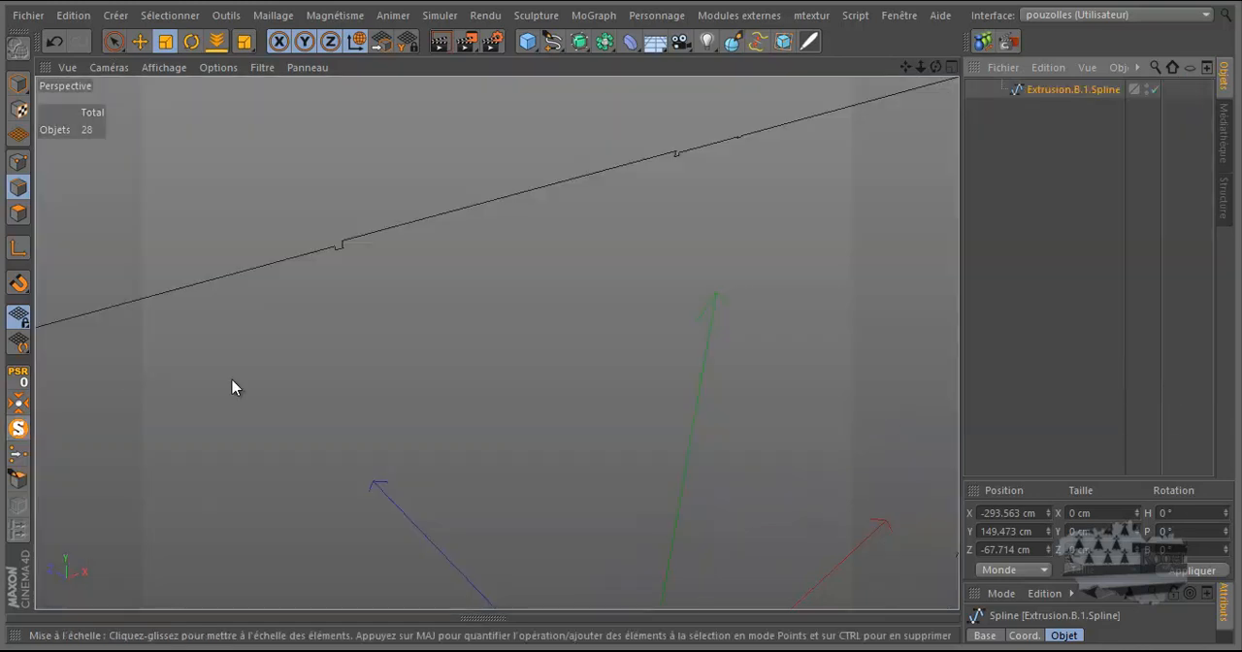
Step: Weld the spline's notch points at the start of the top beam, beside the left rounded corner, into a single point
{"action": "scroll", "coordinate": [255, 241], "scroll_direction": "down", "scroll_amount": 5}
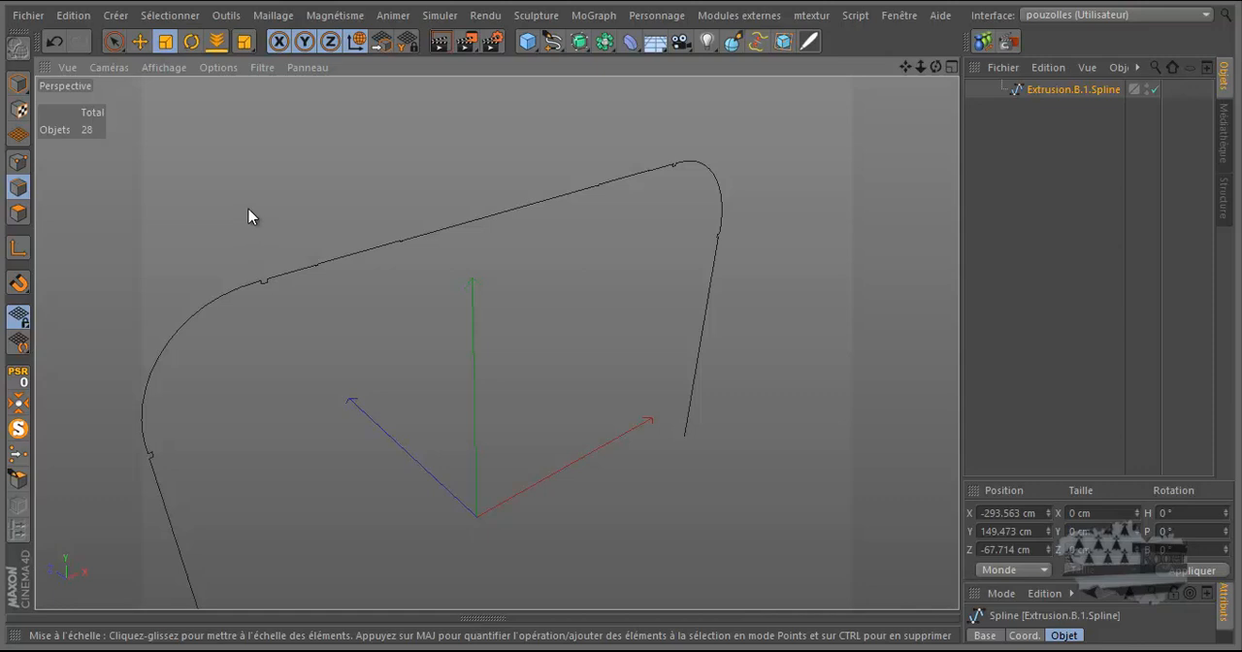
{"action": "left_click_drag", "start_coordinate": [114, 41], "coordinate": [162, 104]}
{"action": "left_click", "coordinate": [18, 161]}
{"action": "scroll", "coordinate": [250, 273], "scroll_direction": "up", "scroll_amount": 8}
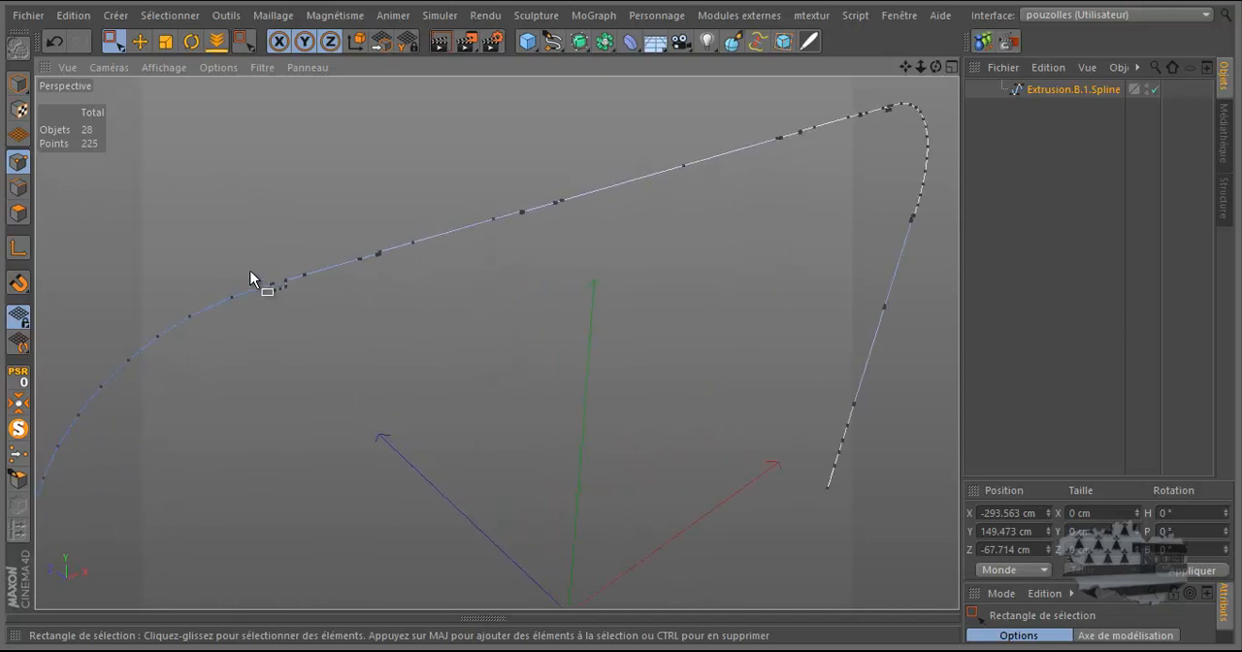
{"action": "left_click_drag", "start_coordinate": [250, 260], "coordinate": [378, 318]}
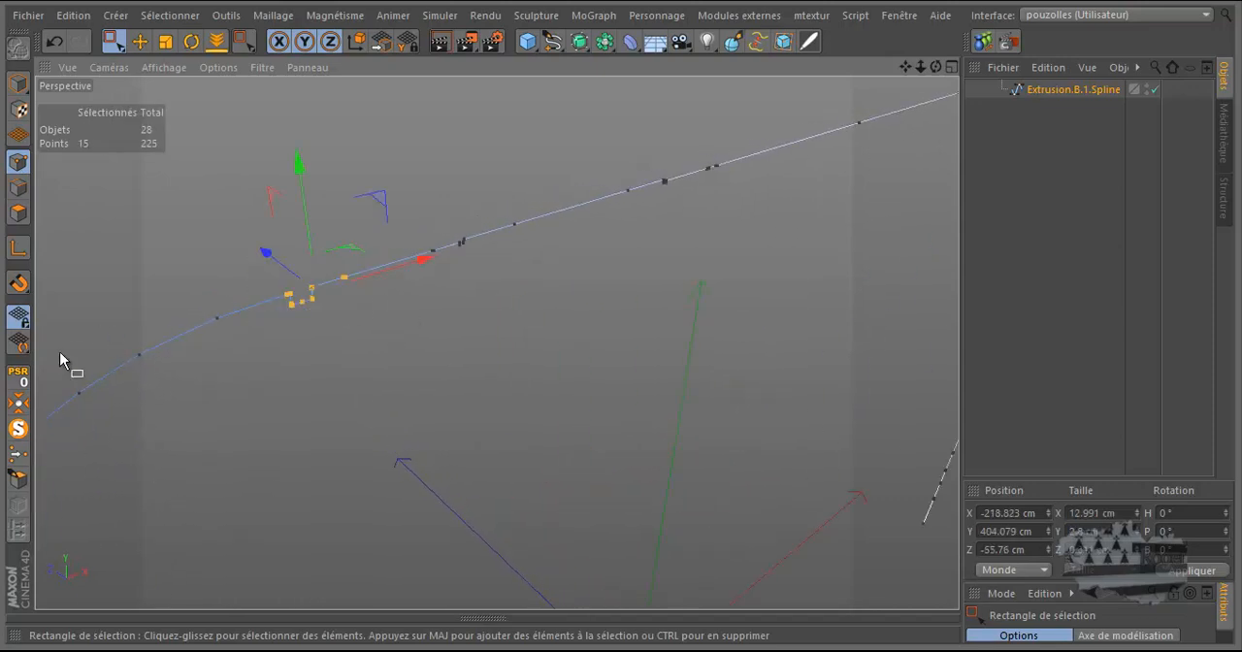
{"action": "left_click", "coordinate": [17, 454]}
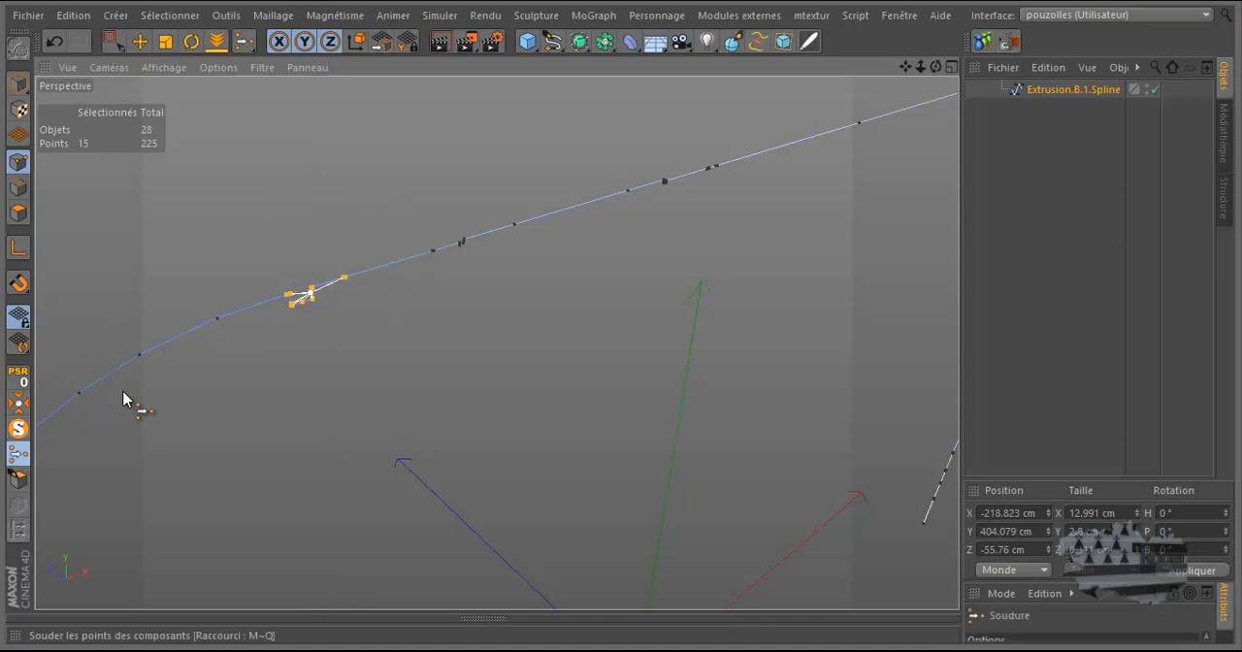
{"action": "left_click", "coordinate": [349, 277]}
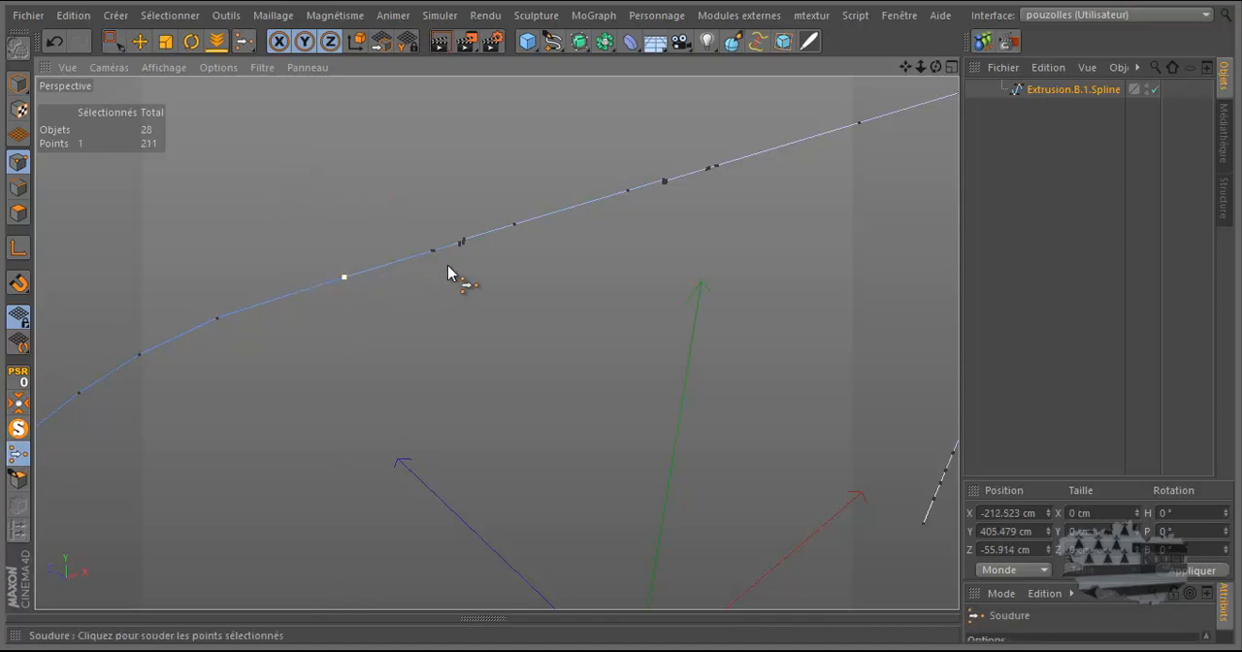
Step: Delete the group of intermediate spline points along the top beam's straight run, keeping the welded point near the left corner
{"action": "scroll", "coordinate": [346, 264], "scroll_direction": "down", "scroll_amount": 2}
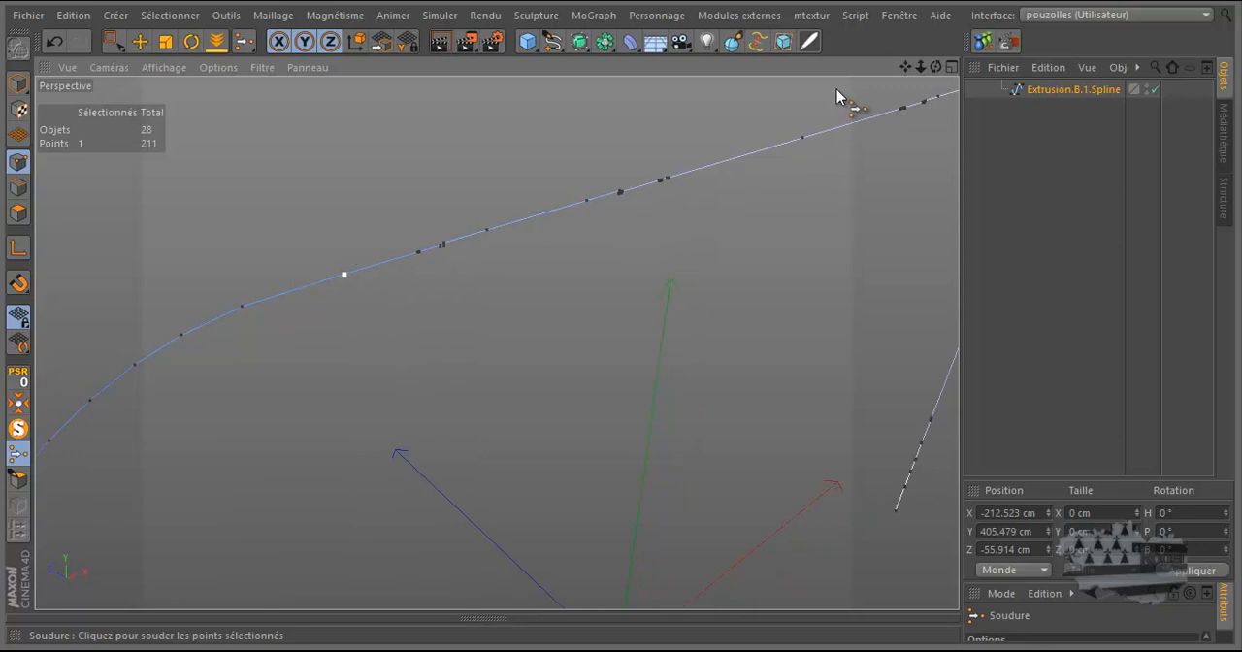
{"action": "key", "text": "0"}
{"action": "left_click_drag", "start_coordinate": [846, 108], "coordinate": [353, 322]}
{"action": "key", "text": "Delete"}
Step: In the front view, delete the single welded point where the top beam meets the left rounded corner
{"action": "middle_click", "coordinate": [352, 321]}
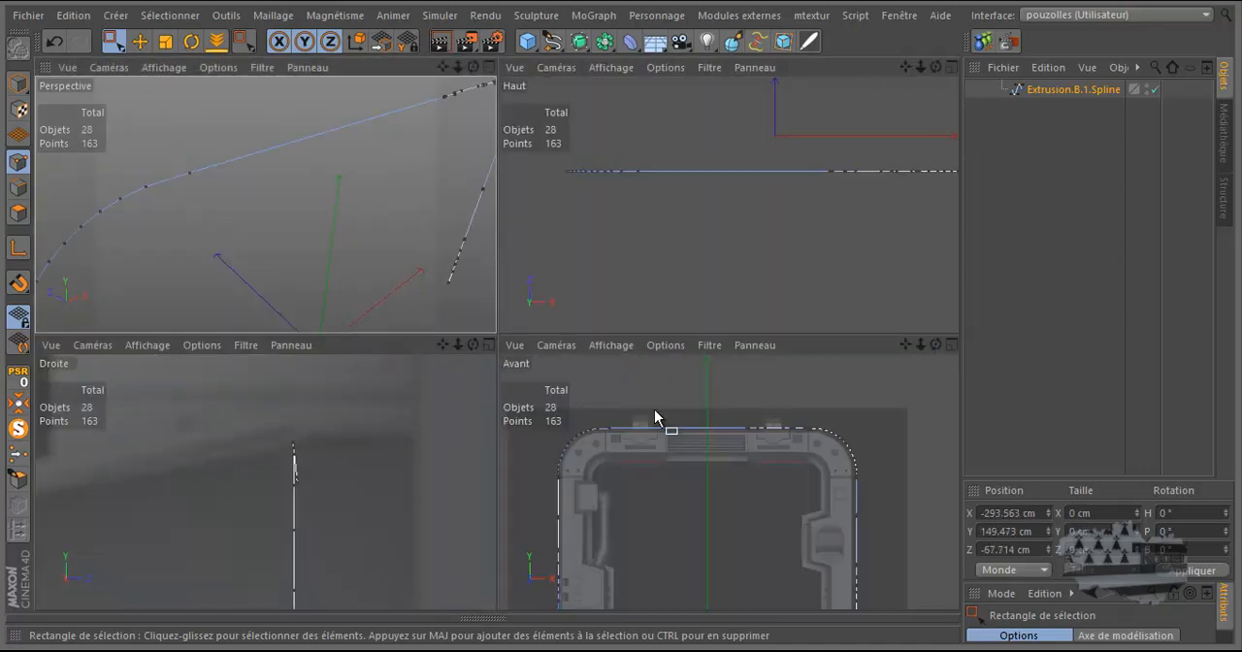
{"action": "middle_click", "coordinate": [656, 409]}
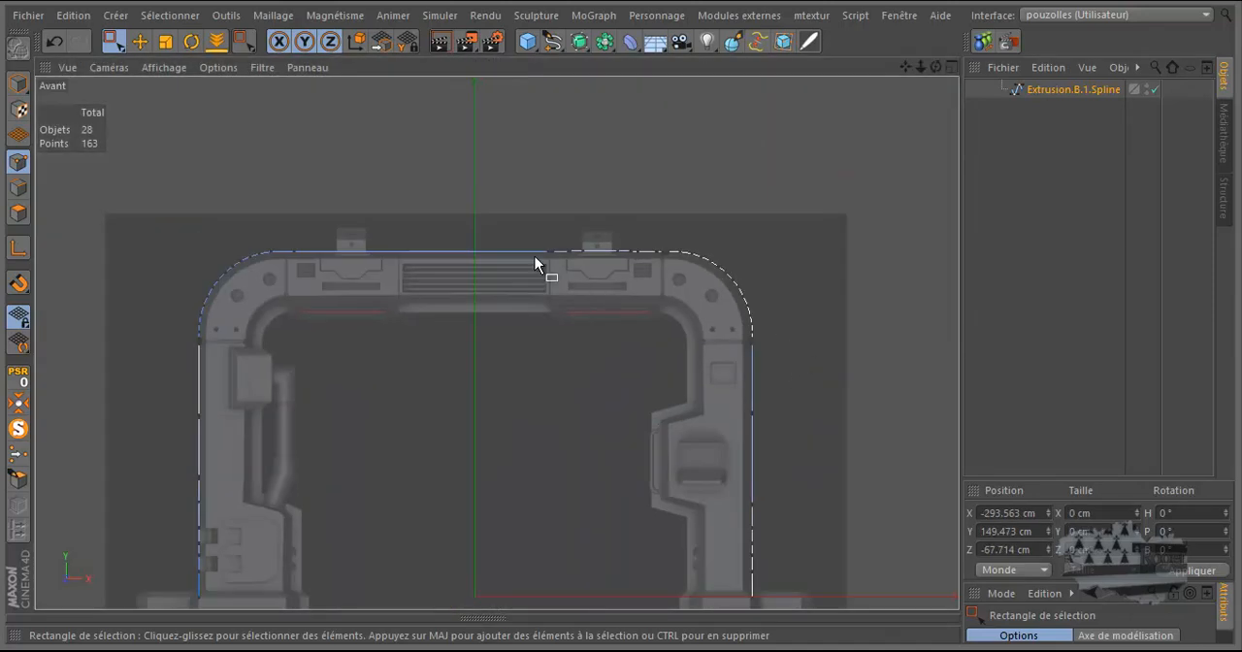
{"action": "scroll", "coordinate": [535, 256], "scroll_direction": "up", "scroll_amount": 2}
{"action": "scroll", "coordinate": [221, 243], "scroll_direction": "up", "scroll_amount": 8}
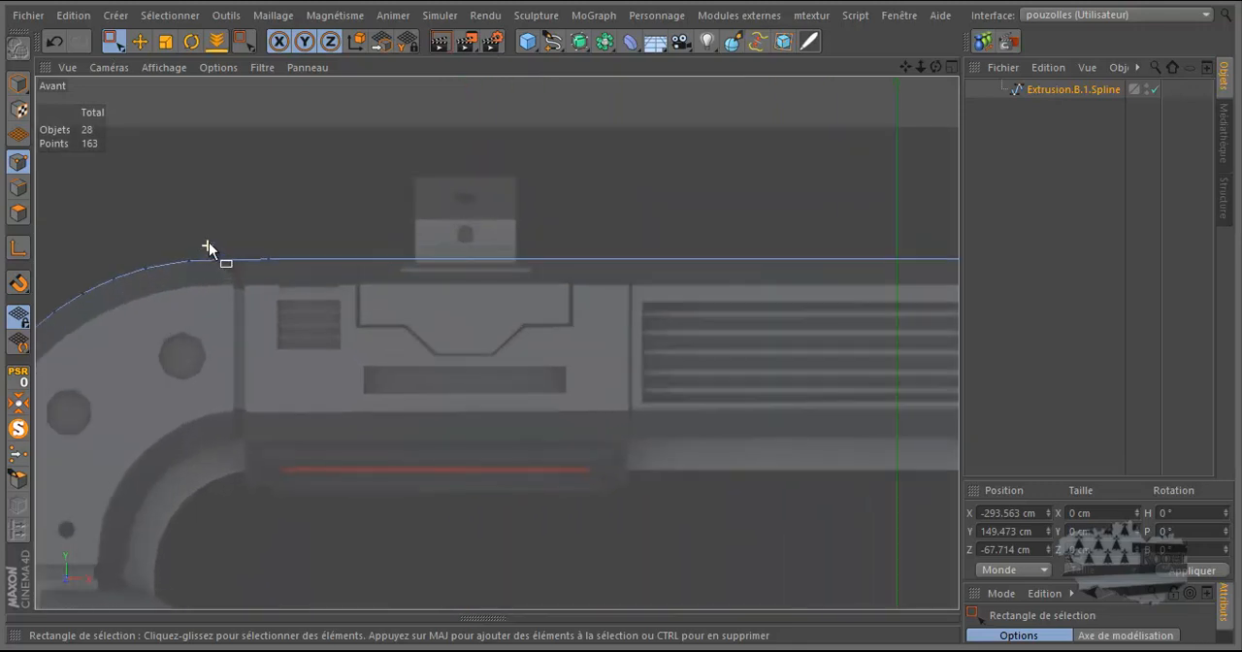
{"action": "left_click_drag", "start_coordinate": [297, 258], "coordinate": [287, 280]}
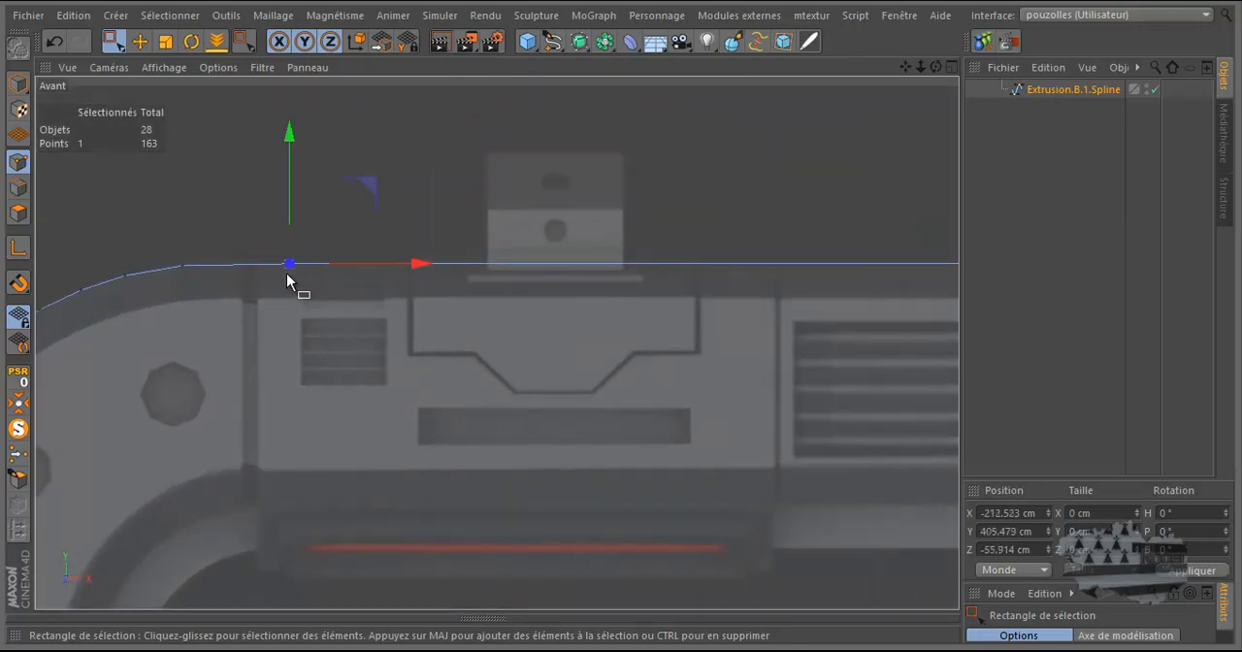
{"action": "key", "text": "Delete"}
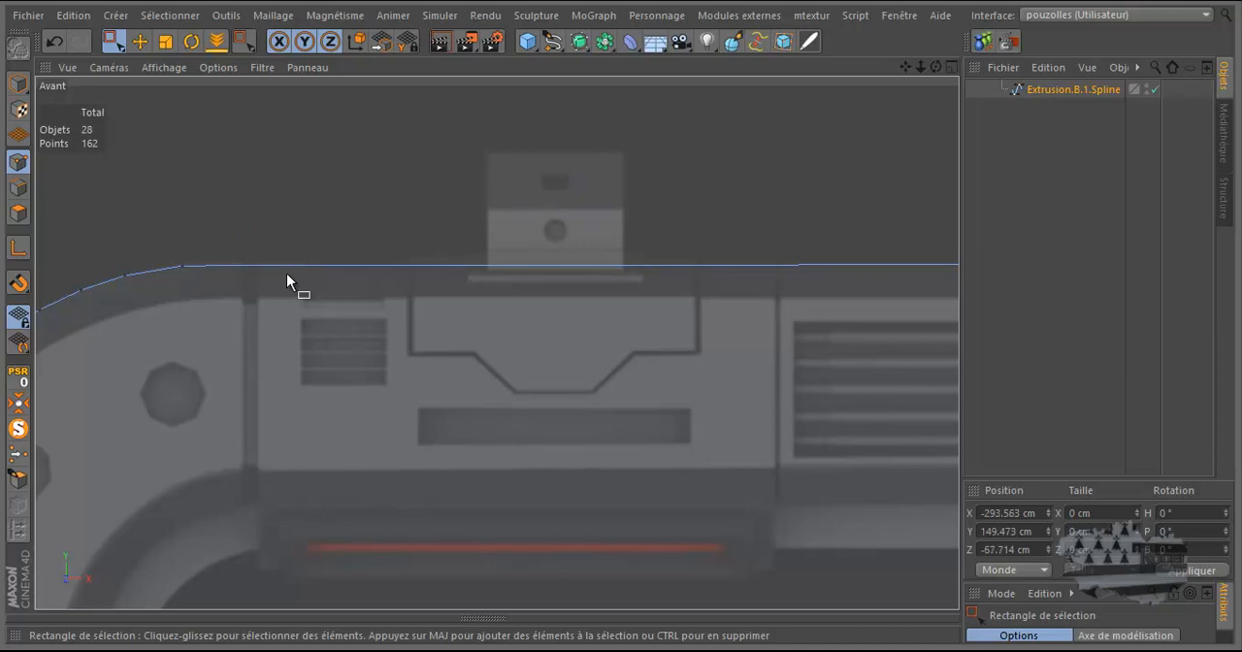
Step: Delete the spline points on the right part of the top beam, including the notch before the rounded corner
{"action": "scroll", "coordinate": [288, 280], "scroll_direction": "down", "scroll_amount": 7}
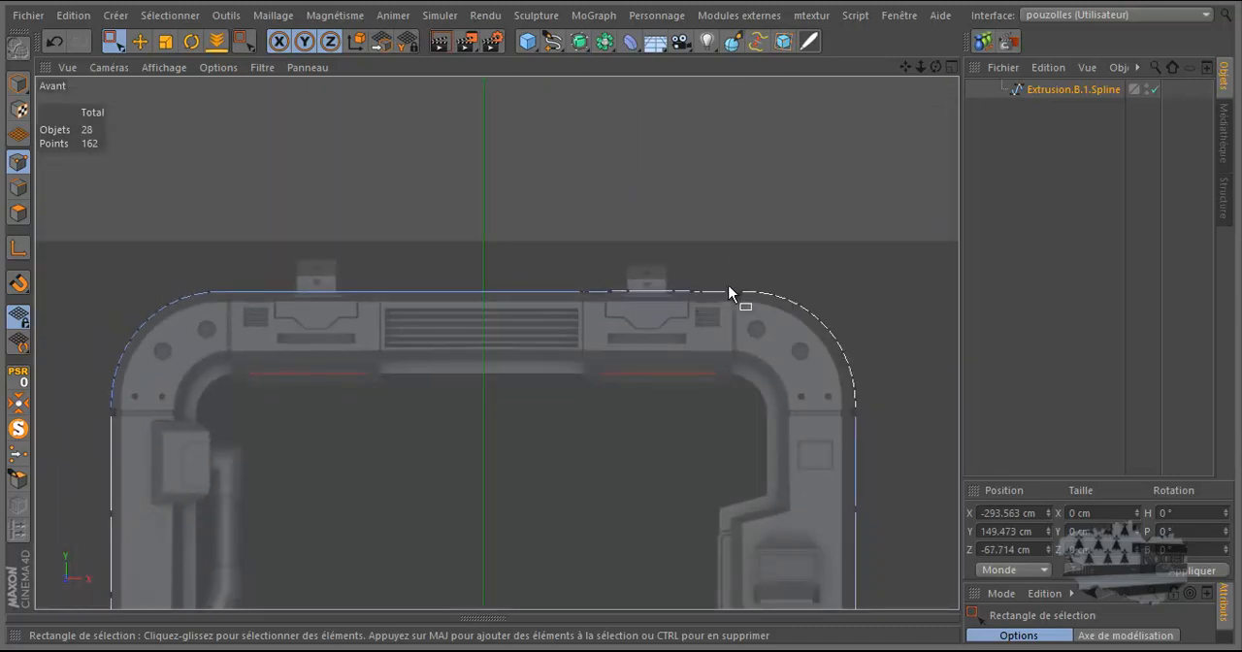
{"action": "scroll", "coordinate": [742, 323], "scroll_direction": "up", "scroll_amount": 4}
{"action": "left_click_drag", "start_coordinate": [691, 260], "coordinate": [429, 270]}
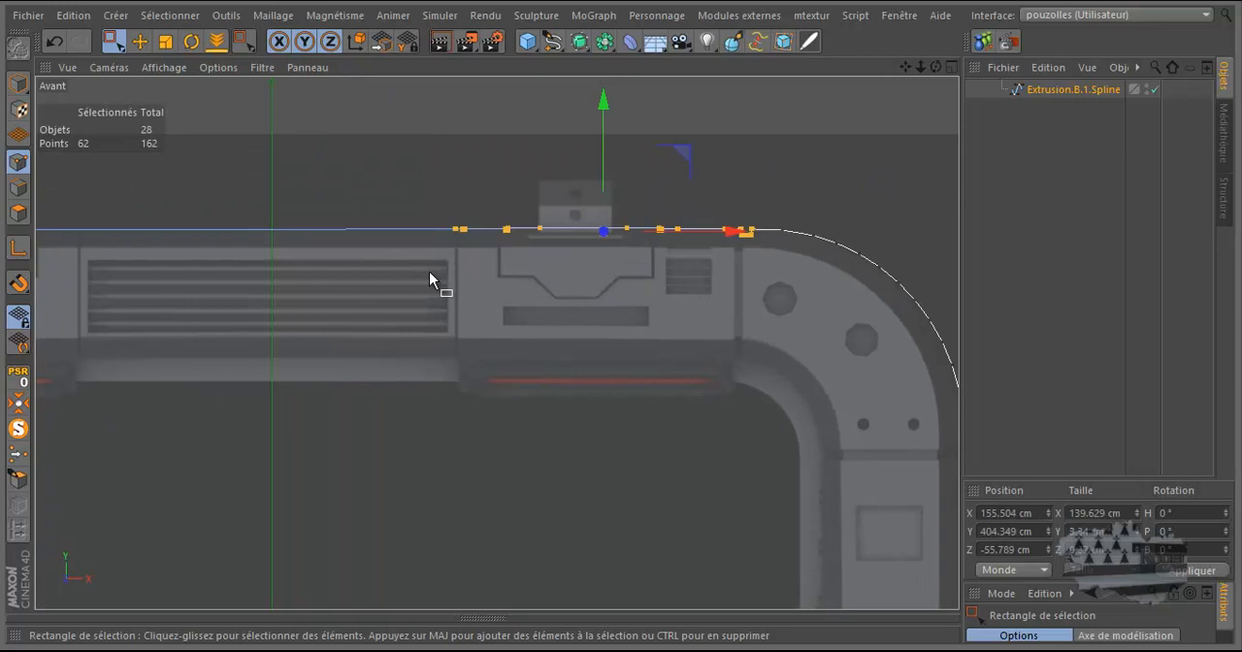
{"action": "key", "text": "Delete"}
Step: Try to delete the spline points of the notch below the right rounded corner together with those on the upper pillar
{"action": "scroll", "coordinate": [456, 257], "scroll_direction": "down", "scroll_amount": 4}
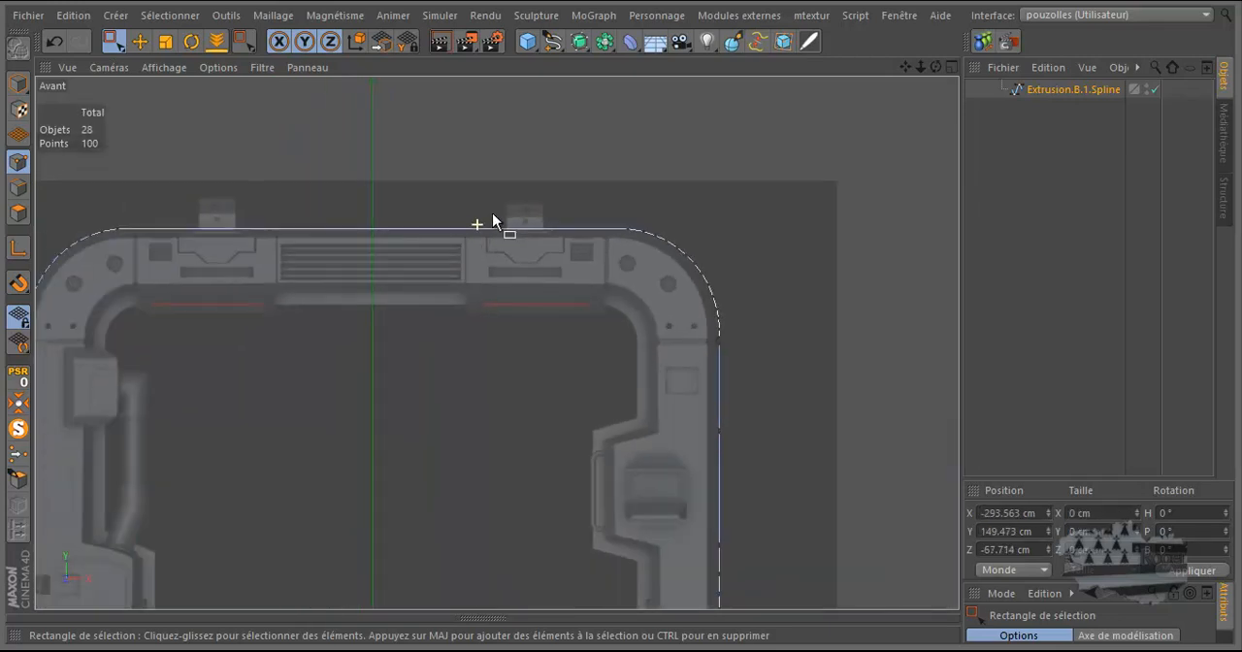
{"action": "scroll", "coordinate": [729, 351], "scroll_direction": "up", "scroll_amount": 3}
{"action": "left_click_drag", "start_coordinate": [685, 303], "coordinate": [732, 494]}
{"action": "key", "text": "Delete"}
{"action": "left_click", "coordinate": [54, 44]}
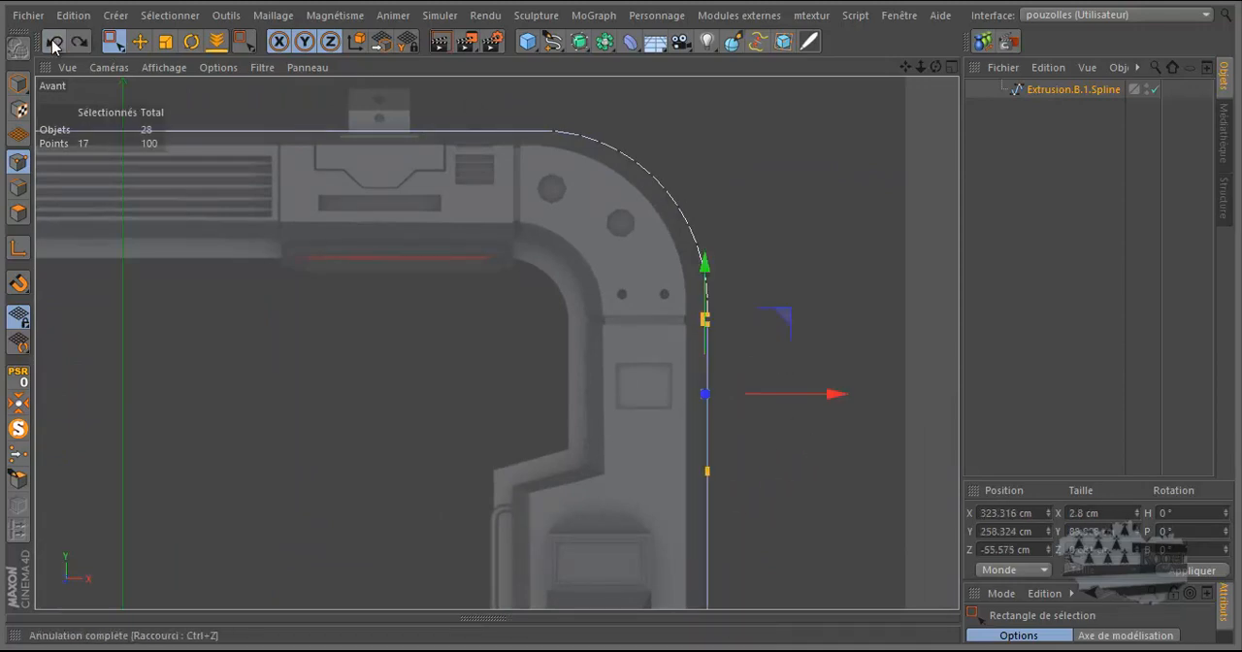
Step: Try to delete only the two middle points on the inner side of the notch below the right rounded corner
{"action": "scroll", "coordinate": [696, 327], "scroll_direction": "up", "scroll_amount": 4}
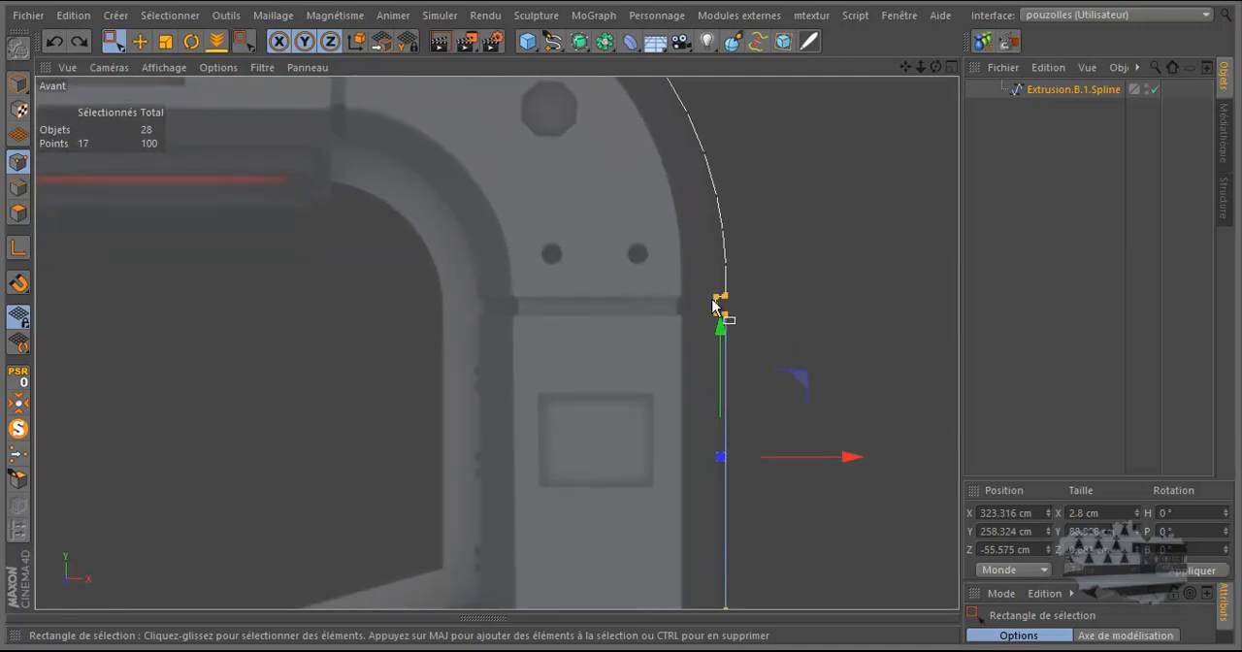
{"action": "scroll", "coordinate": [706, 310], "scroll_direction": "up", "scroll_amount": 5}
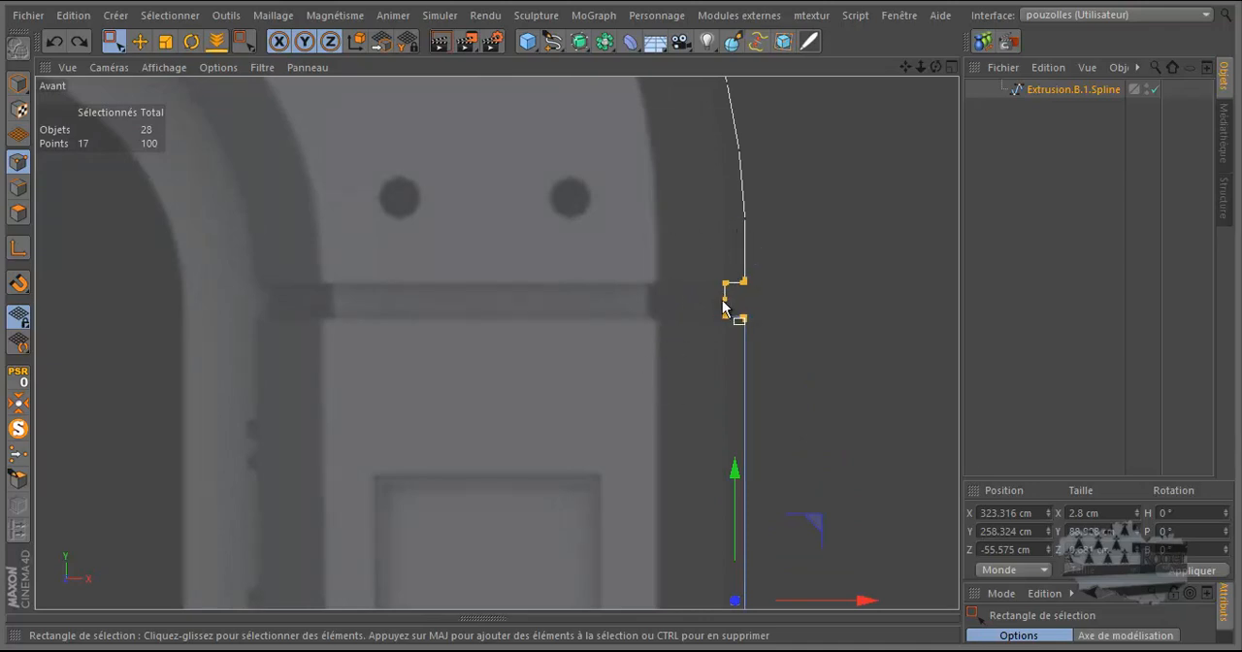
{"action": "left_click_drag", "start_coordinate": [736, 290], "coordinate": [707, 301]}
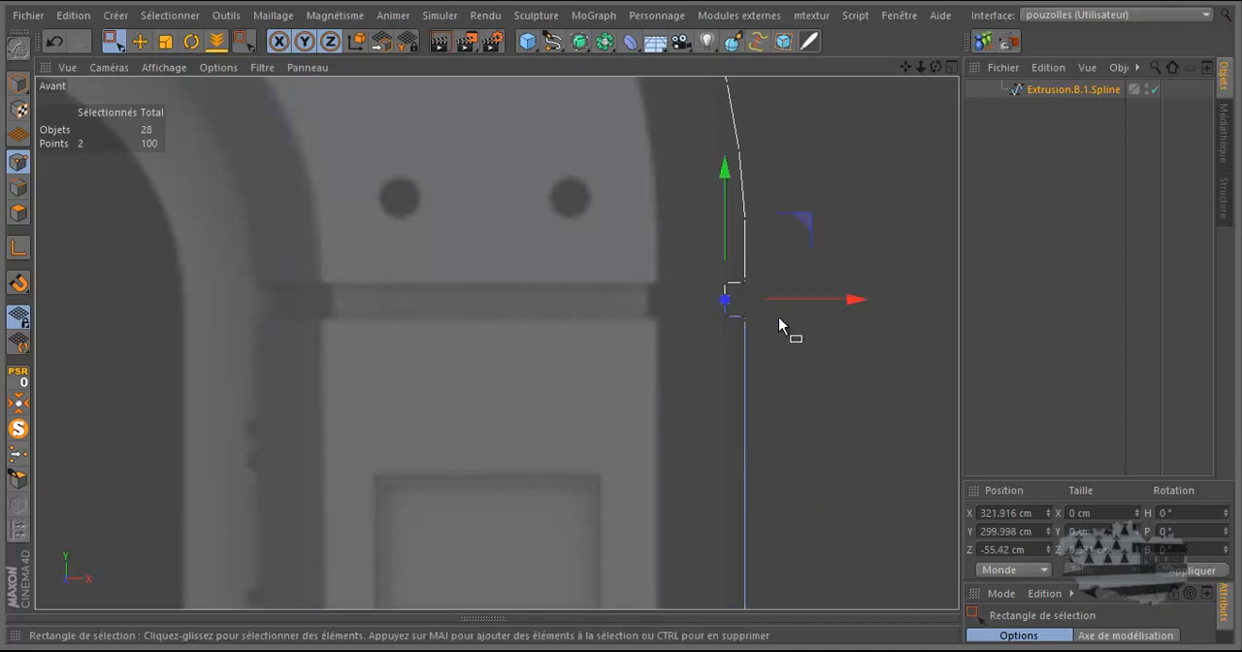
{"action": "key", "text": "Delete"}
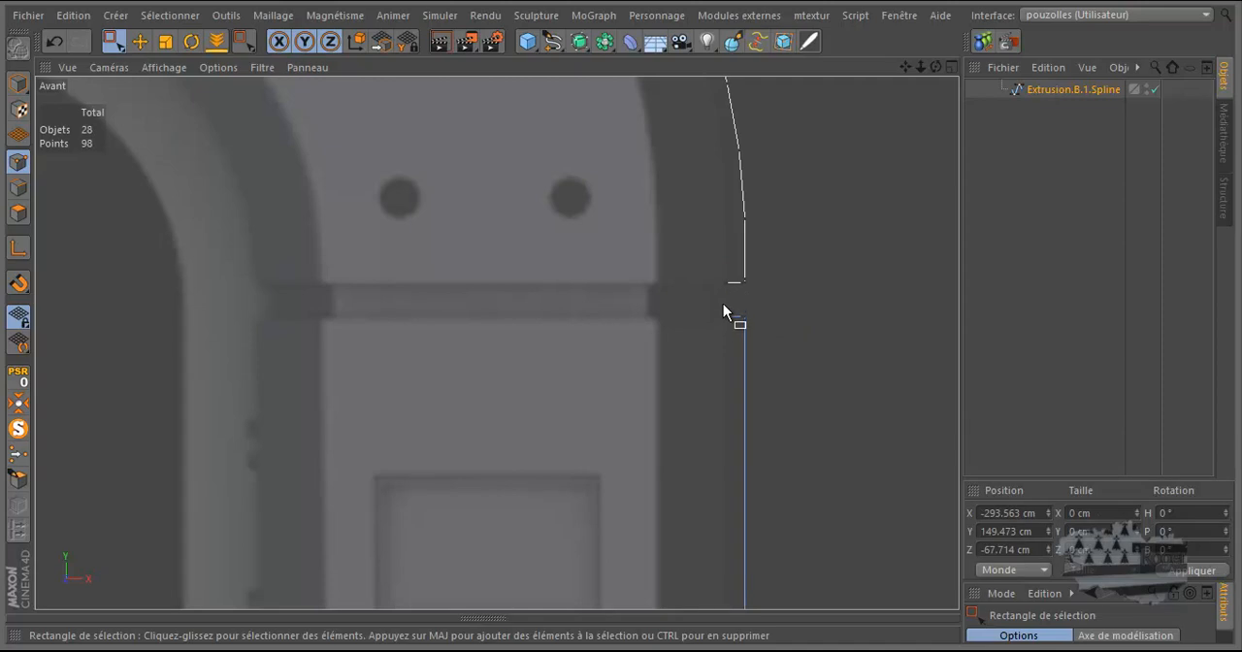
{"action": "left_click", "coordinate": [55, 40]}
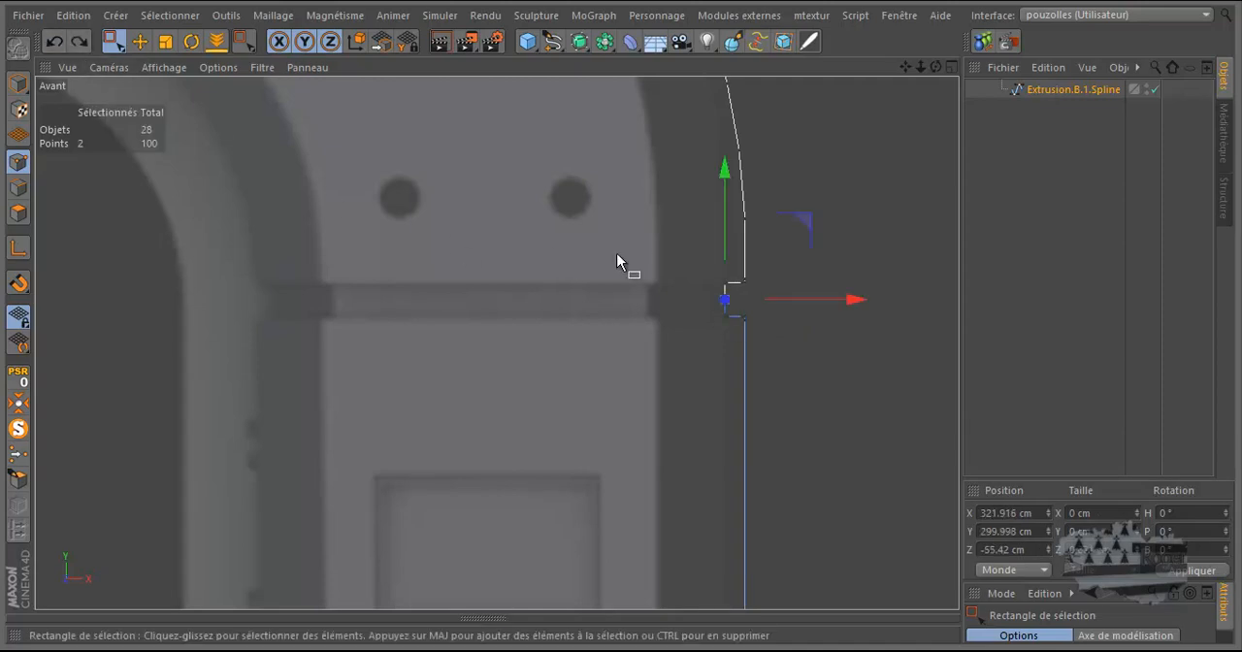
Step: Weld all points of the notch below the right rounded corner into its upper outer point, and delete that point
{"action": "left_click_drag", "start_coordinate": [758, 258], "coordinate": [701, 340]}
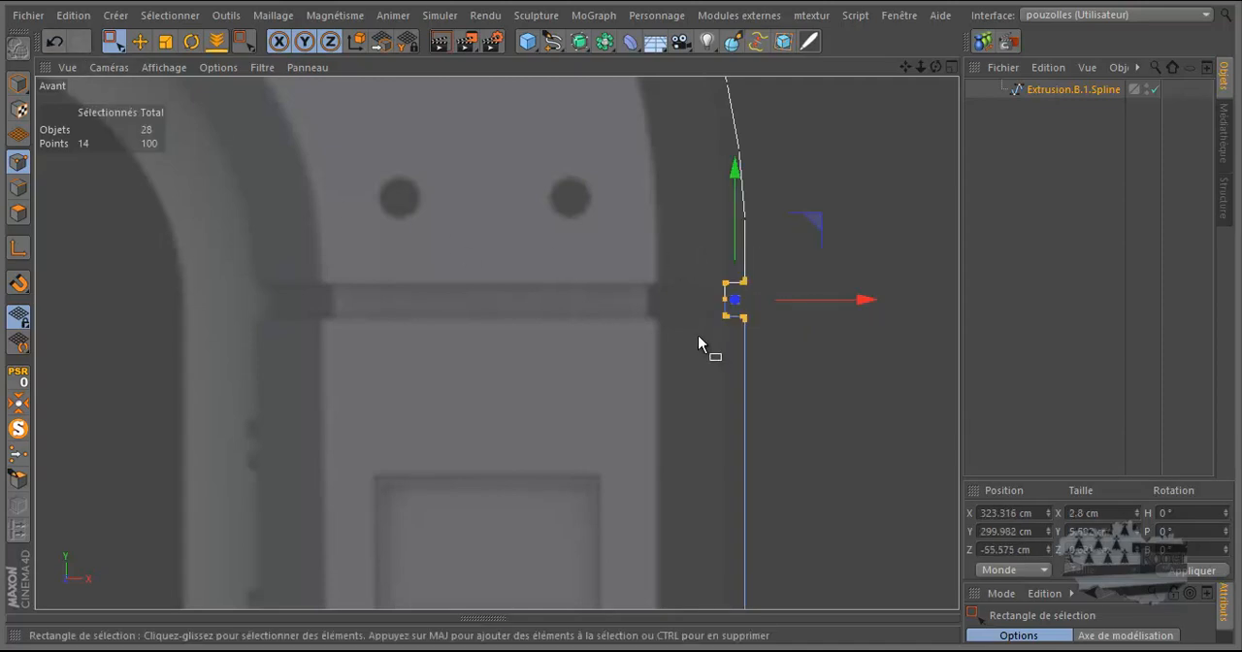
{"action": "left_click", "coordinate": [19, 454]}
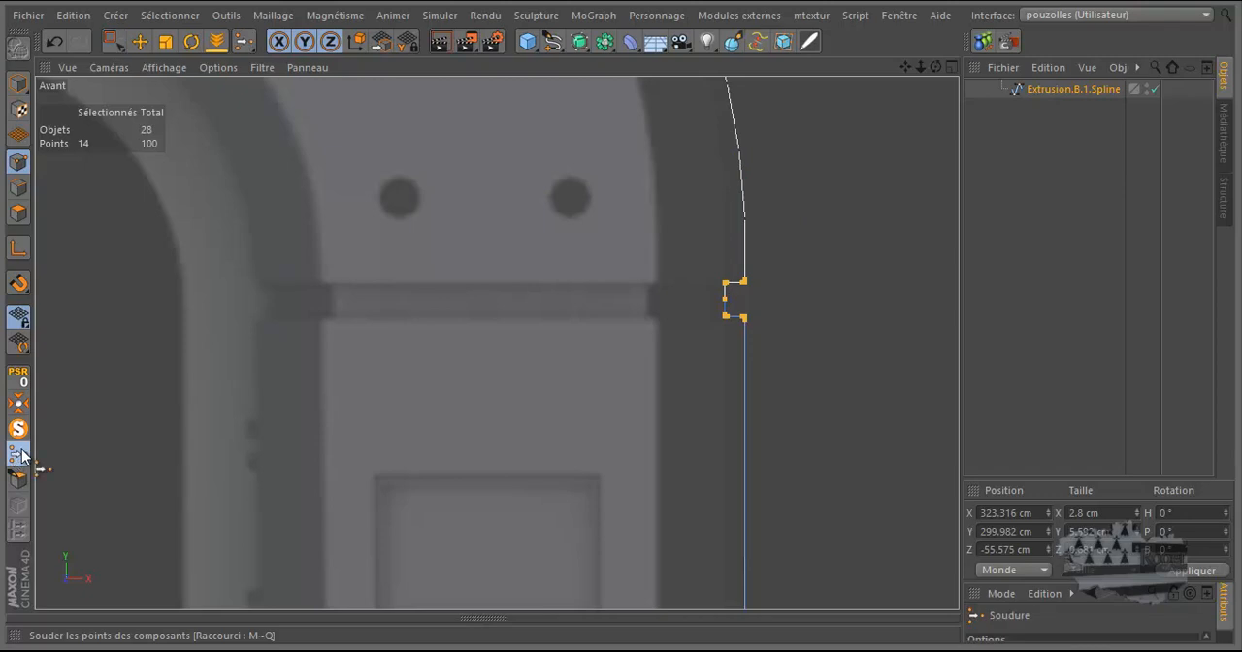
{"action": "left_click", "coordinate": [748, 283]}
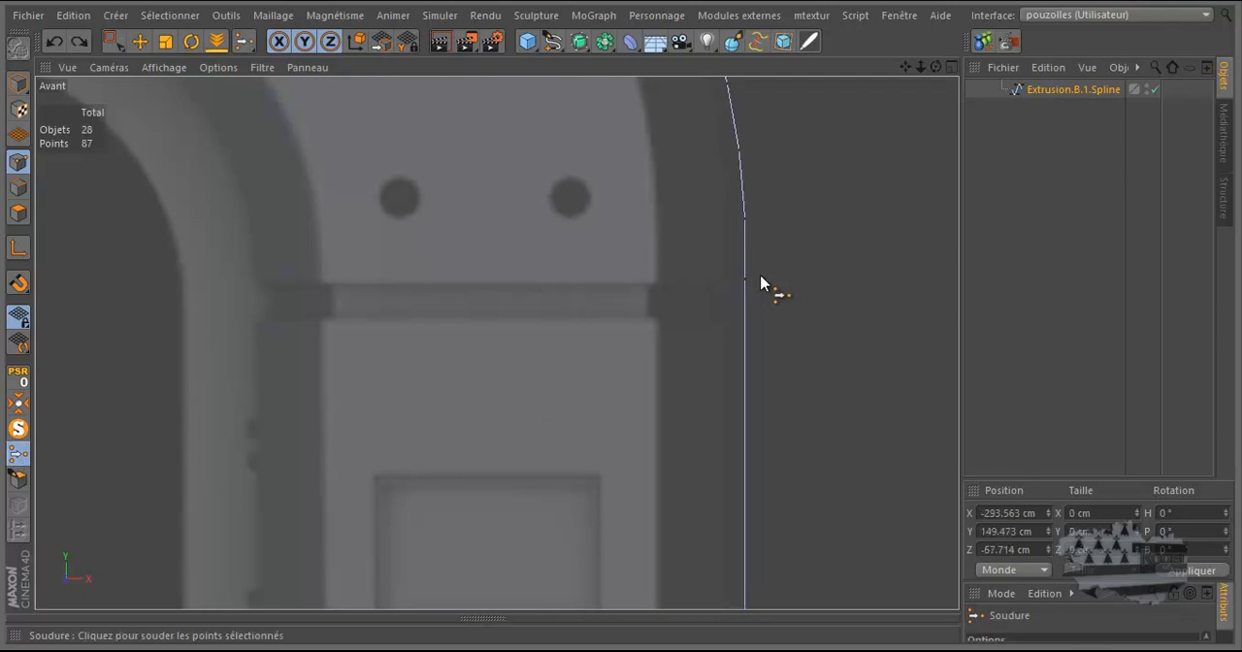
{"action": "left_click", "coordinate": [115, 40]}
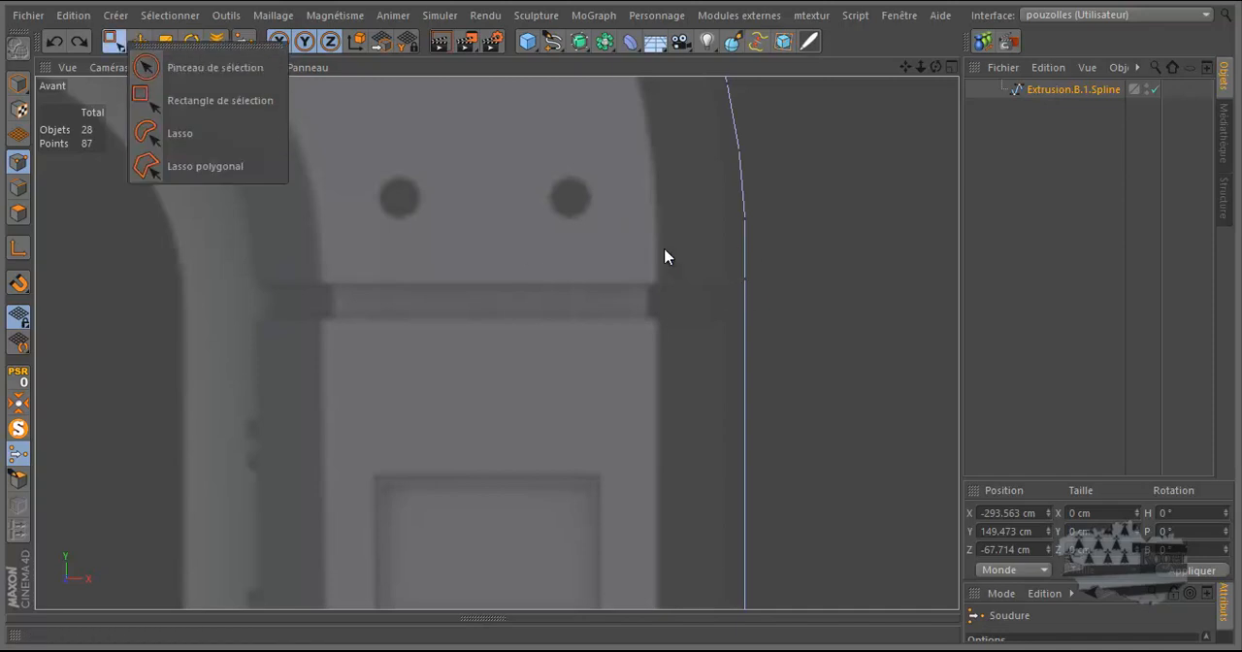
{"action": "left_click", "coordinate": [248, 103]}
{"action": "left_click_drag", "start_coordinate": [763, 268], "coordinate": [722, 289]}
{"action": "key", "text": "Delete"}
Step: Delete the intermediate spline points down the right pillar, keeping the end point at its base
{"action": "scroll", "coordinate": [718, 255], "scroll_direction": "down", "scroll_amount": 5}
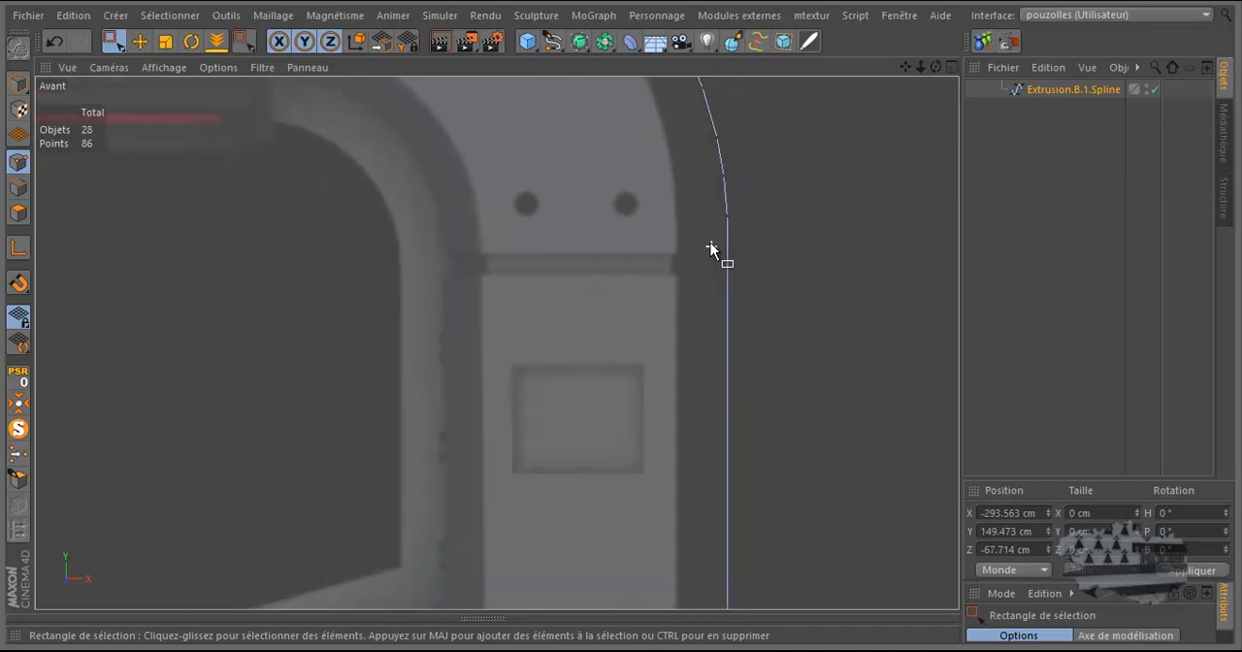
{"action": "scroll", "coordinate": [701, 227], "scroll_direction": "down", "scroll_amount": 4}
{"action": "left_click_drag", "start_coordinate": [736, 281], "coordinate": [650, 520]}
{"action": "scroll", "coordinate": [703, 495], "scroll_direction": "up", "scroll_amount": 3}
{"action": "scroll", "coordinate": [702, 493], "scroll_direction": "up", "scroll_amount": 4}
{"action": "key", "text": "Delete"}
{"action": "scroll", "coordinate": [730, 539], "scroll_direction": "up", "scroll_amount": 5}
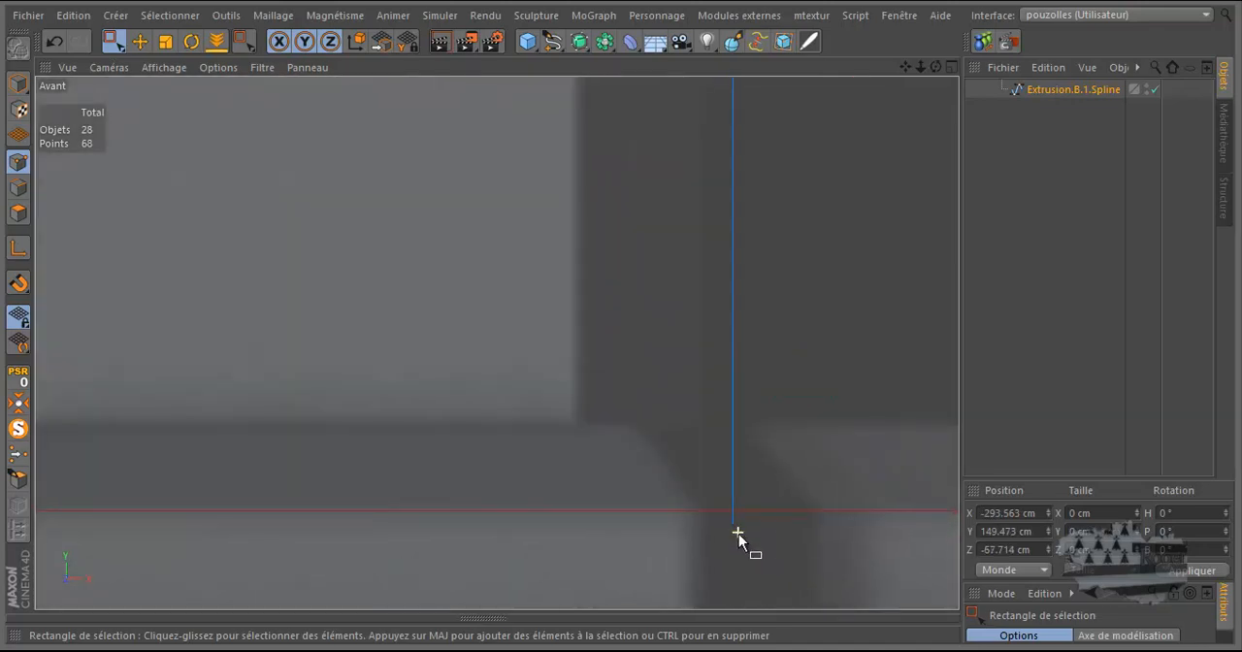
{"action": "scroll", "coordinate": [735, 532], "scroll_direction": "down", "scroll_amount": 5}
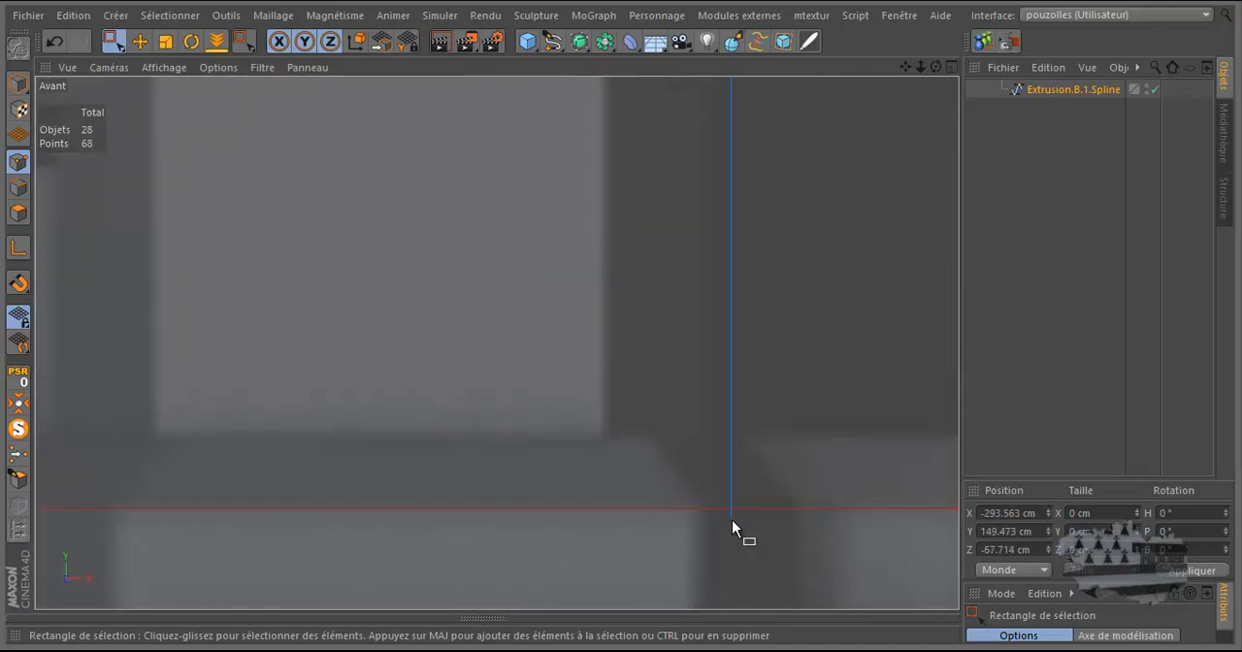
Step: Weld all points of the notch below the left rounded corner into its lower outer point, and delete that point
{"action": "scroll", "coordinate": [734, 522], "scroll_direction": "down", "scroll_amount": 5}
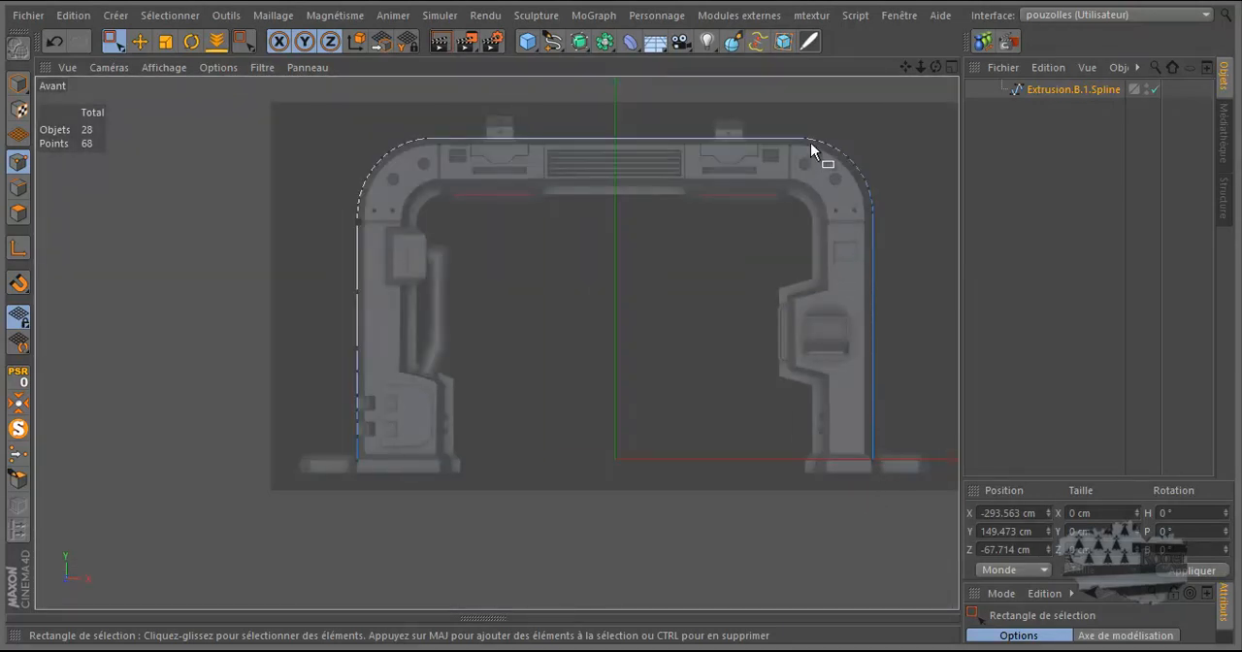
{"action": "scroll", "coordinate": [327, 229], "scroll_direction": "up", "scroll_amount": 8}
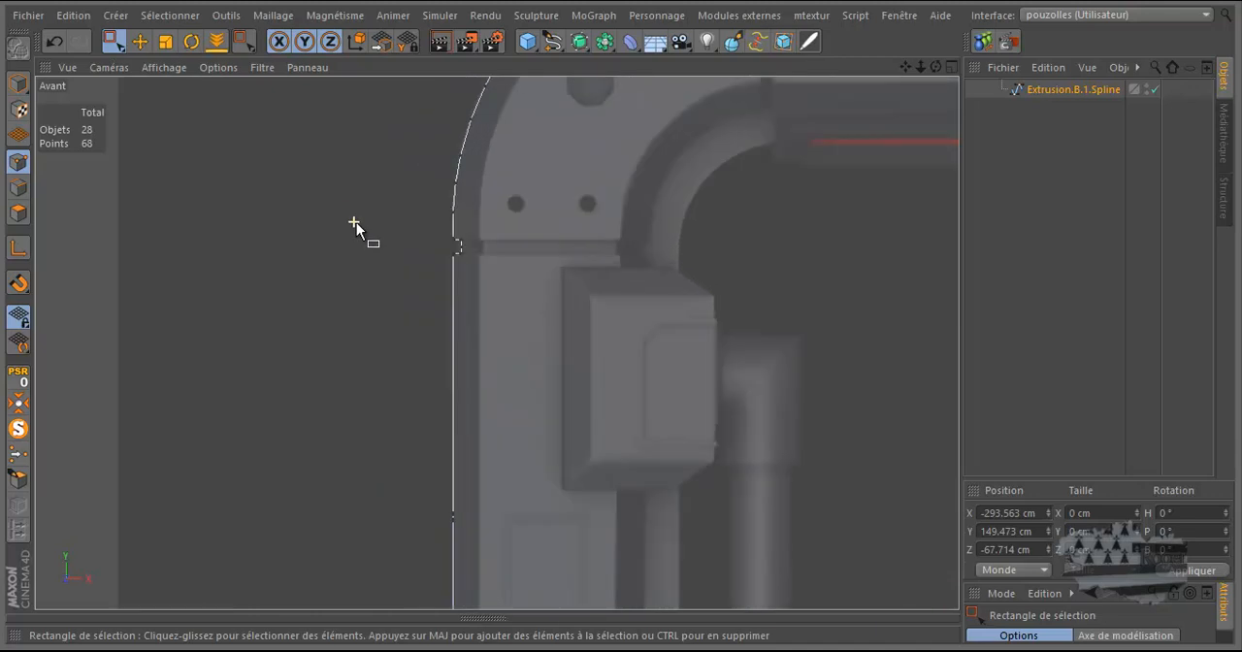
{"action": "left_click_drag", "start_coordinate": [356, 222], "coordinate": [491, 281]}
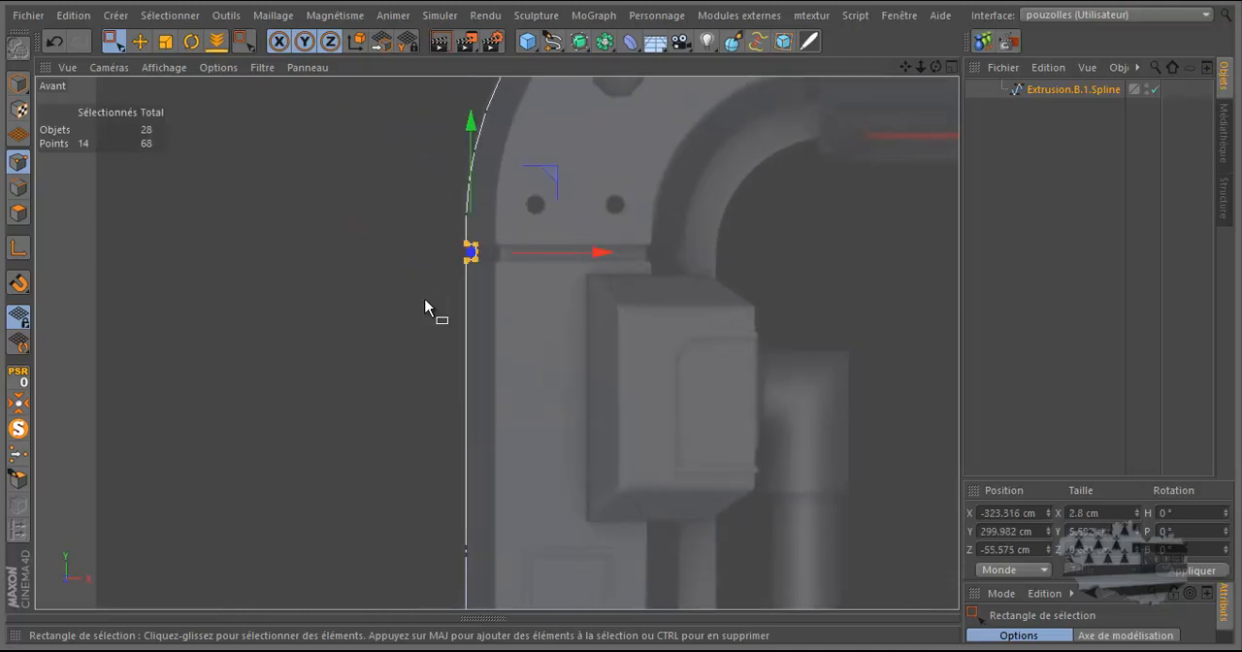
{"action": "left_click", "coordinate": [18, 453]}
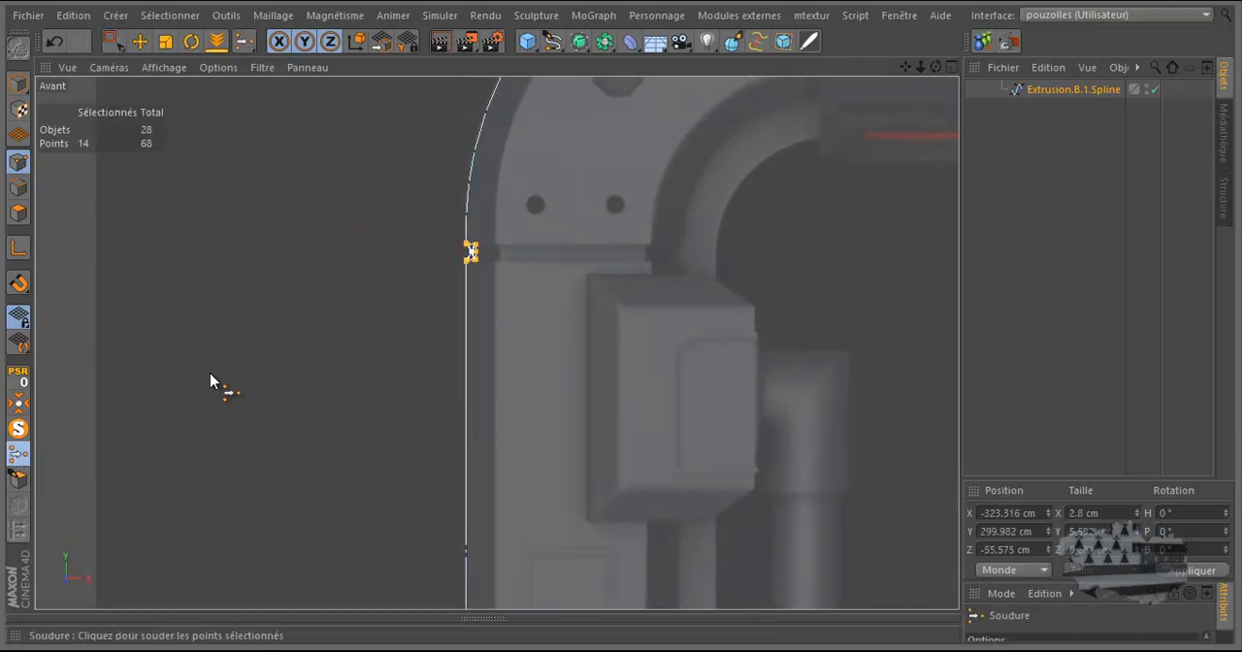
{"action": "left_click", "coordinate": [463, 272]}
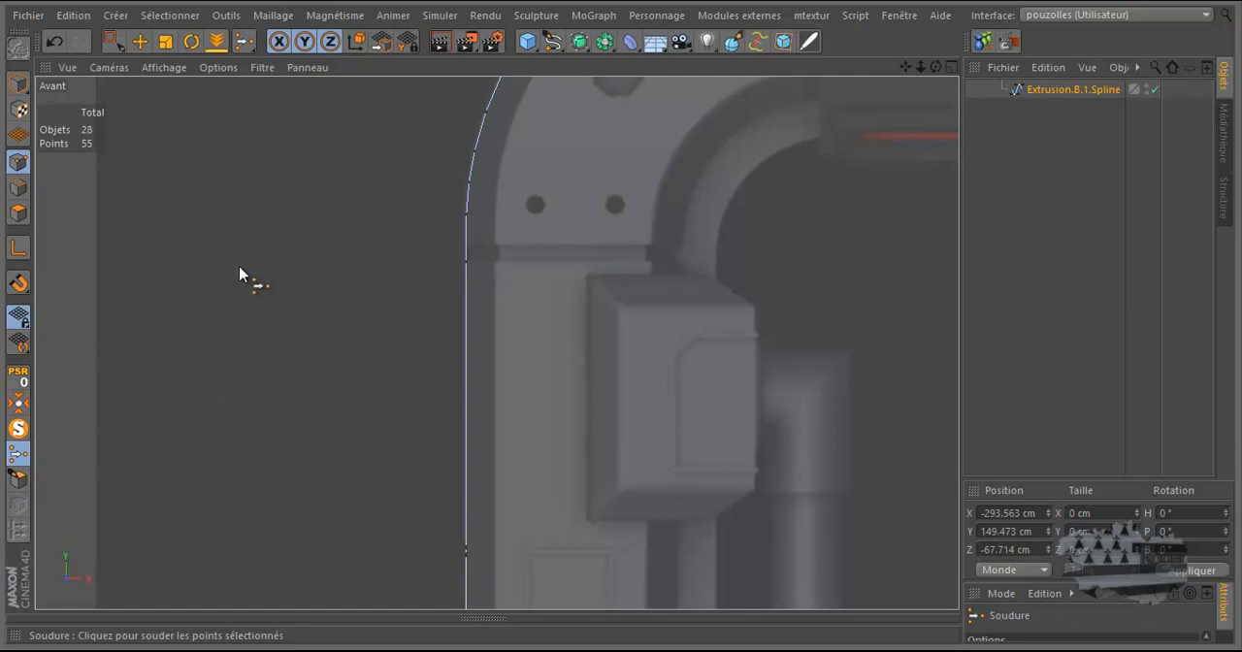
{"action": "key", "text": "space"}
{"action": "left_click_drag", "start_coordinate": [484, 251], "coordinate": [443, 276]}
{"action": "key", "text": "Delete"}
Step: Delete the intermediate spline points down the left pillar, keeping the end point at its base
{"action": "scroll", "coordinate": [466, 268], "scroll_direction": "down", "scroll_amount": 4}
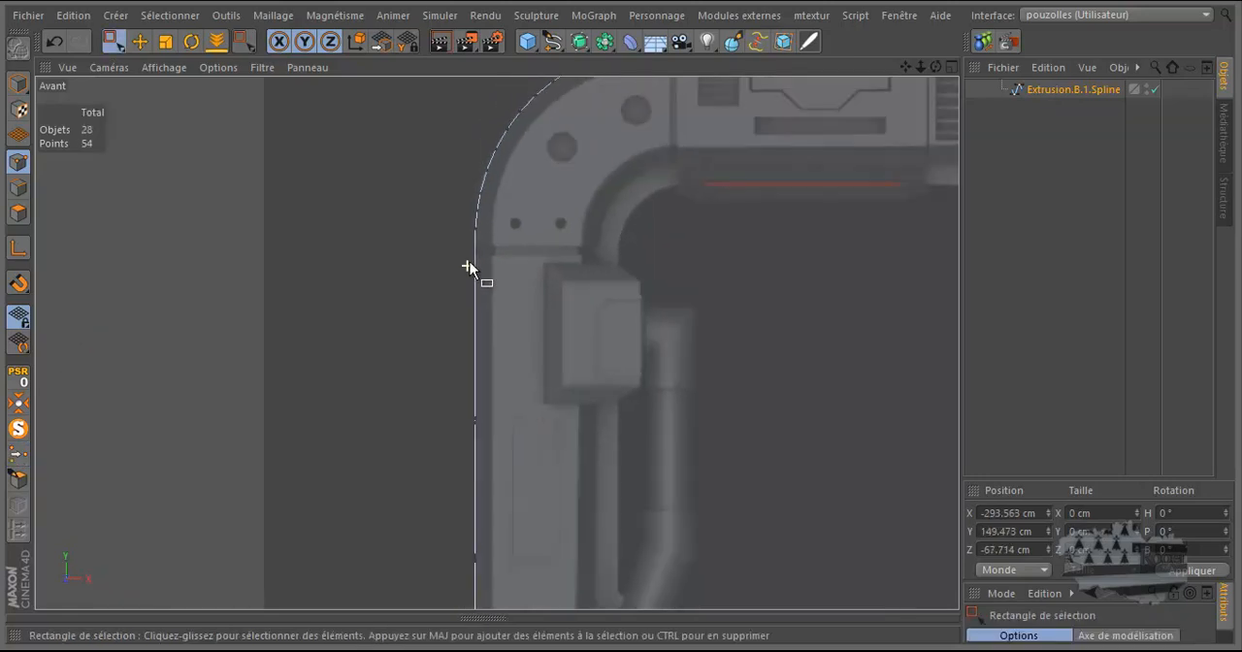
{"action": "scroll", "coordinate": [493, 292], "scroll_direction": "down", "scroll_amount": 1}
{"action": "left_click_drag", "start_coordinate": [514, 336], "coordinate": [417, 550]}
{"action": "key", "text": "Delete"}
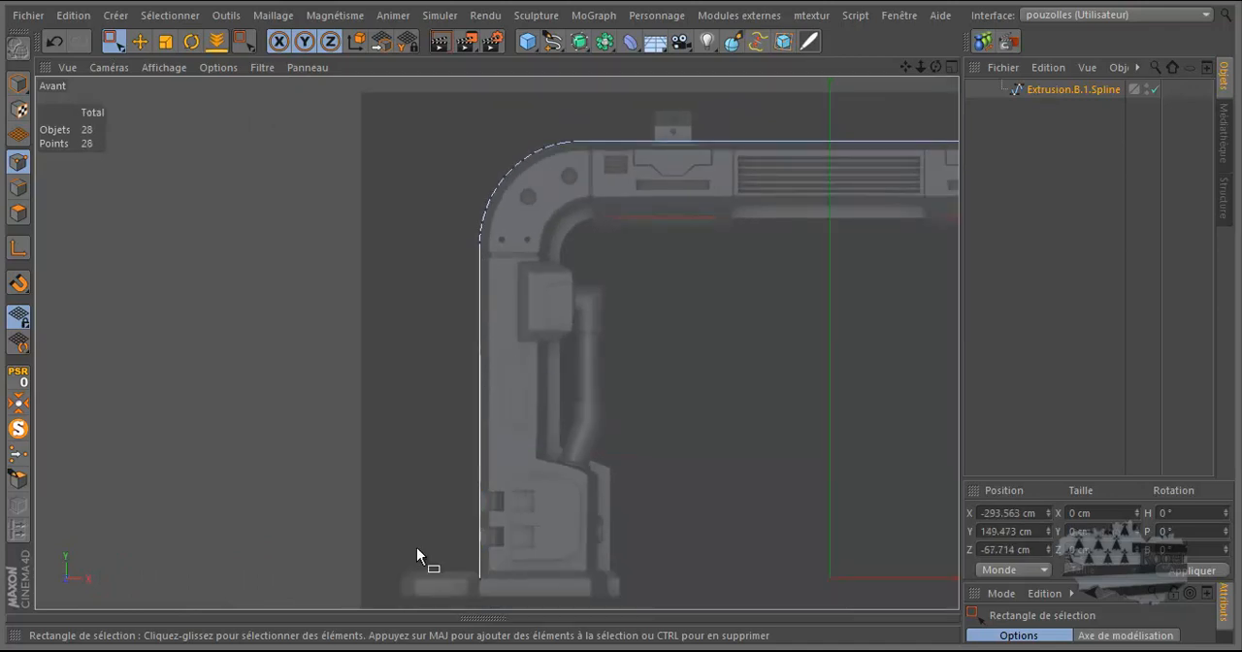
Step: Scale all points of the arch spline up uniformly to a width of about 664 cm
{"action": "scroll", "coordinate": [306, 238], "scroll_direction": "down", "scroll_amount": 4}
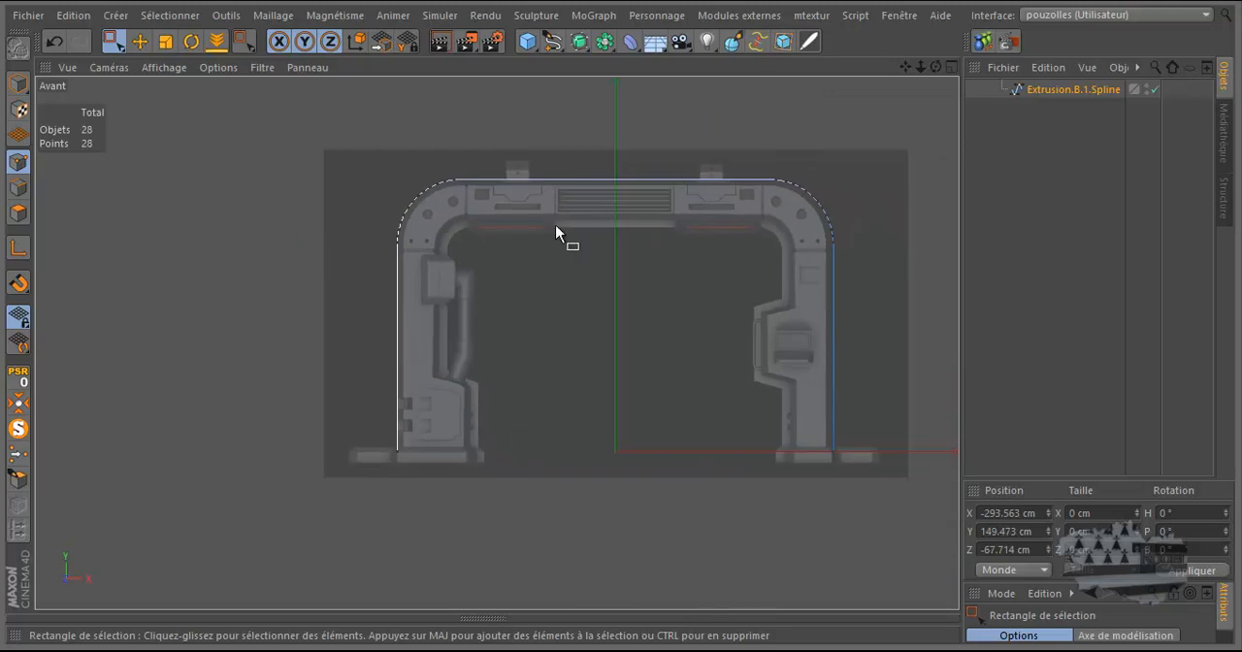
{"action": "scroll", "coordinate": [758, 170], "scroll_direction": "up", "scroll_amount": 2}
{"action": "scroll", "coordinate": [875, 191], "scroll_direction": "up", "scroll_amount": 4}
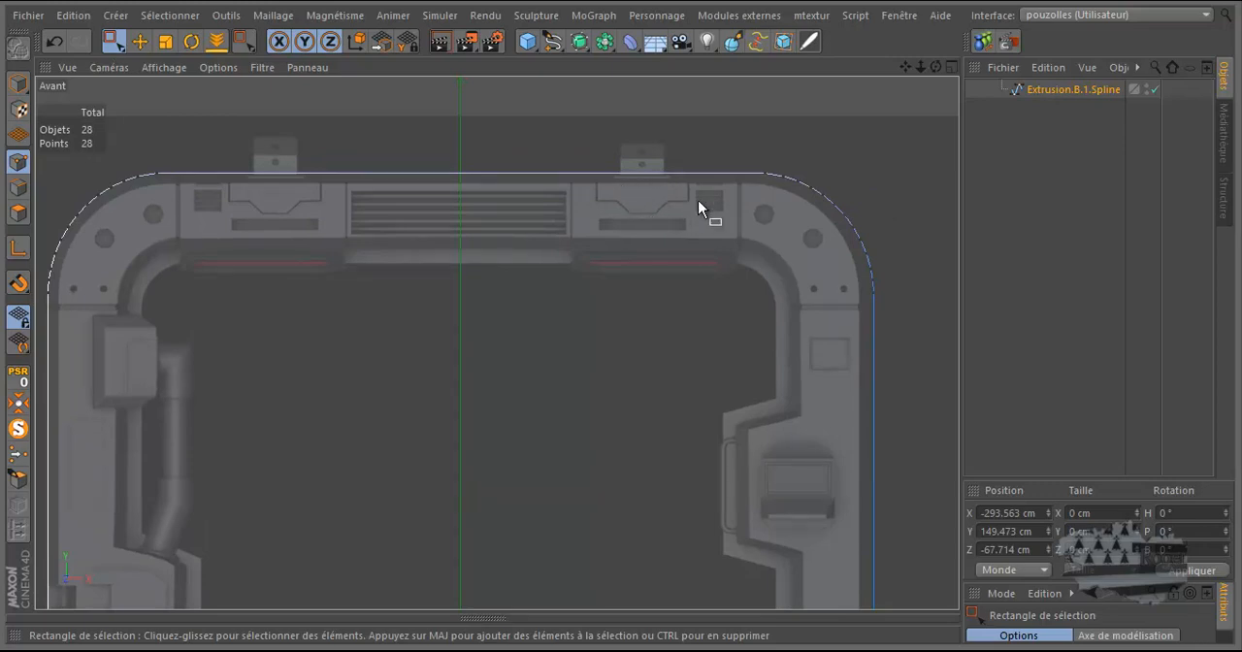
{"action": "scroll", "coordinate": [736, 196], "scroll_direction": "down", "scroll_amount": 1}
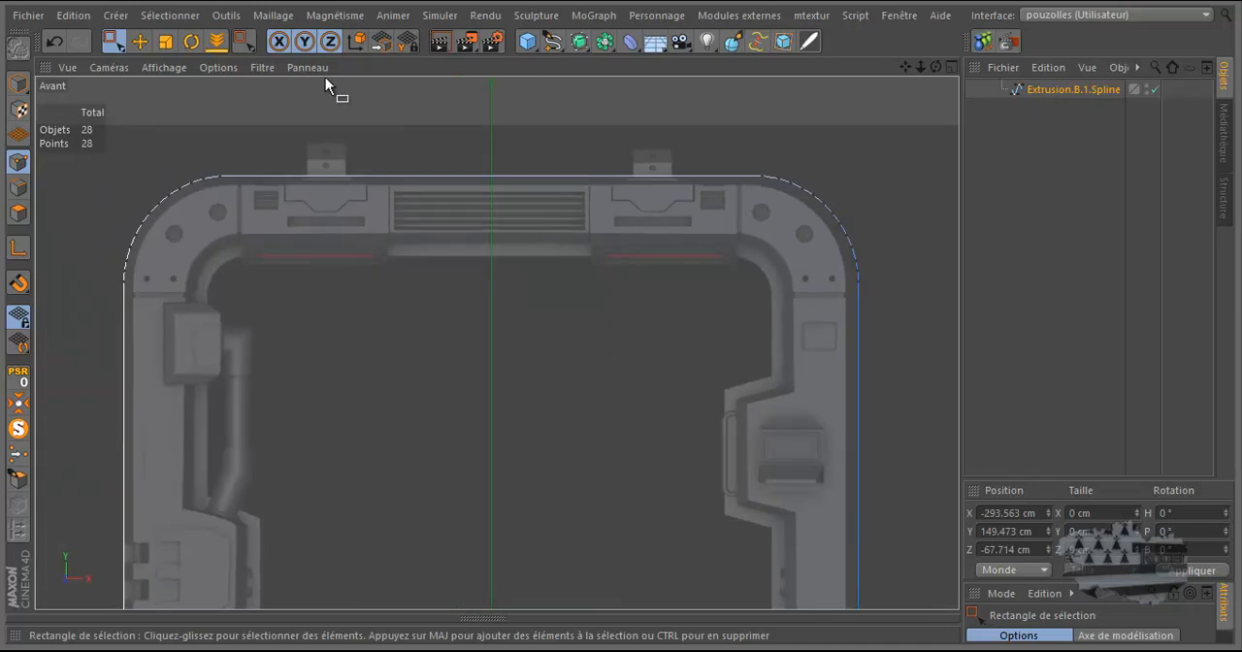
{"action": "left_click", "coordinate": [169, 45]}
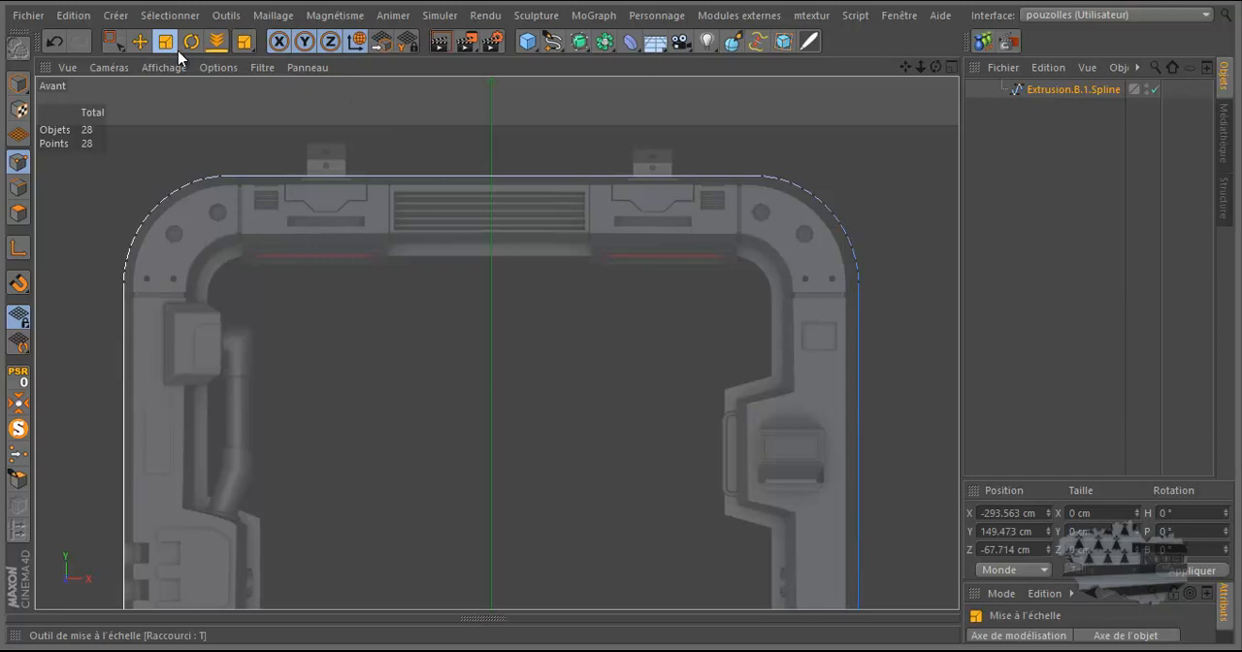
{"action": "key", "text": "ctrl+a"}
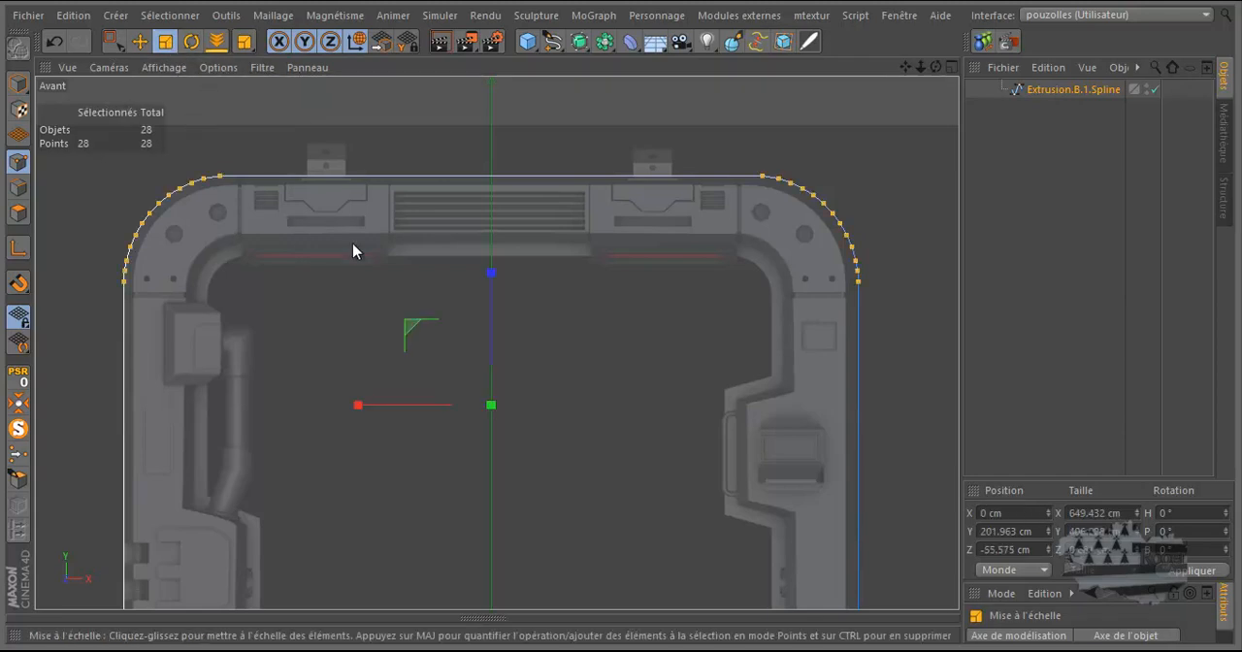
{"action": "left_click", "coordinate": [17, 189]}
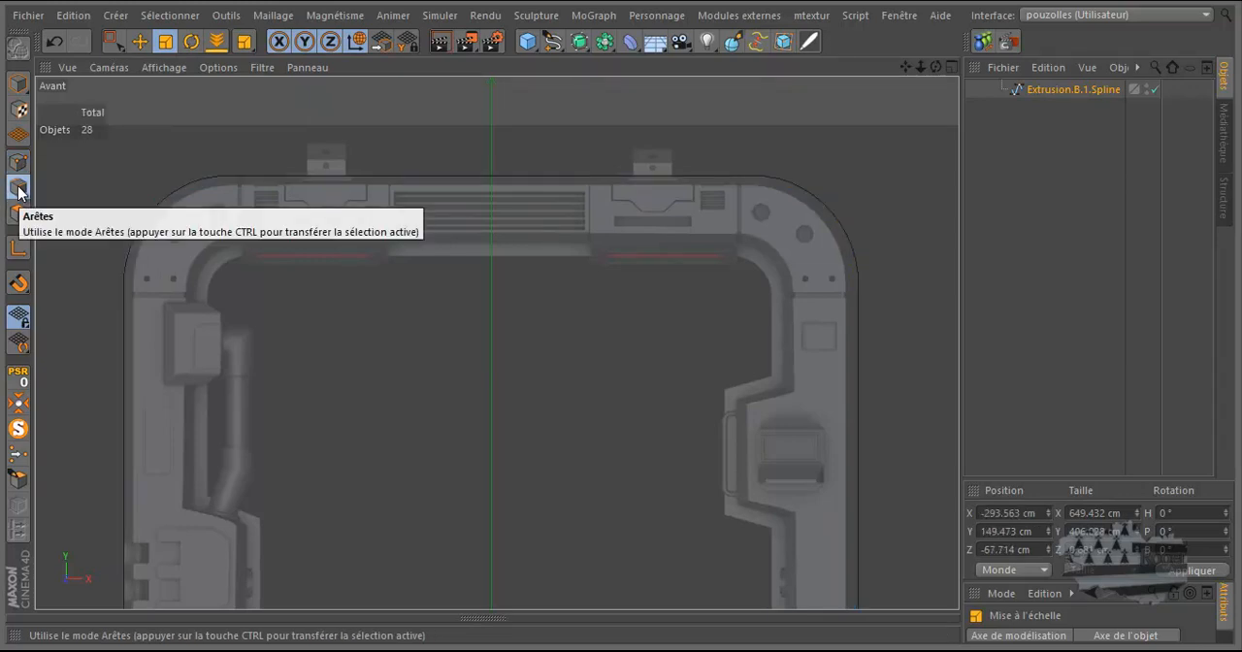
{"action": "left_click", "coordinate": [16, 213]}
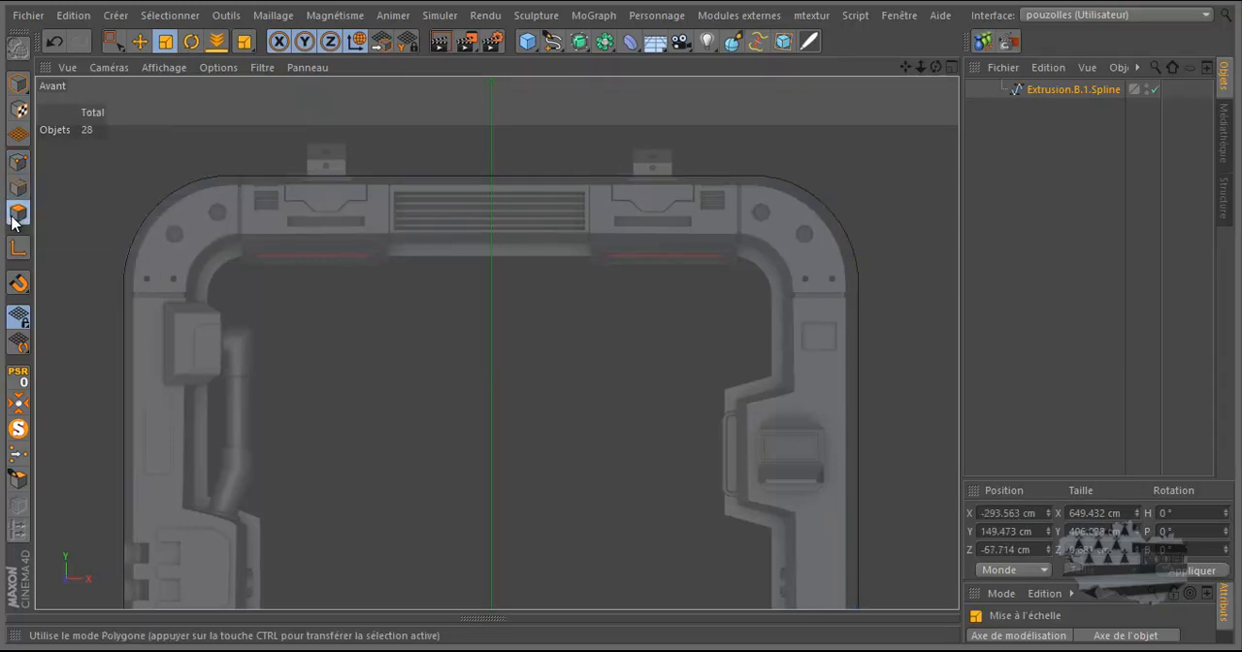
{"action": "left_click", "coordinate": [17, 161]}
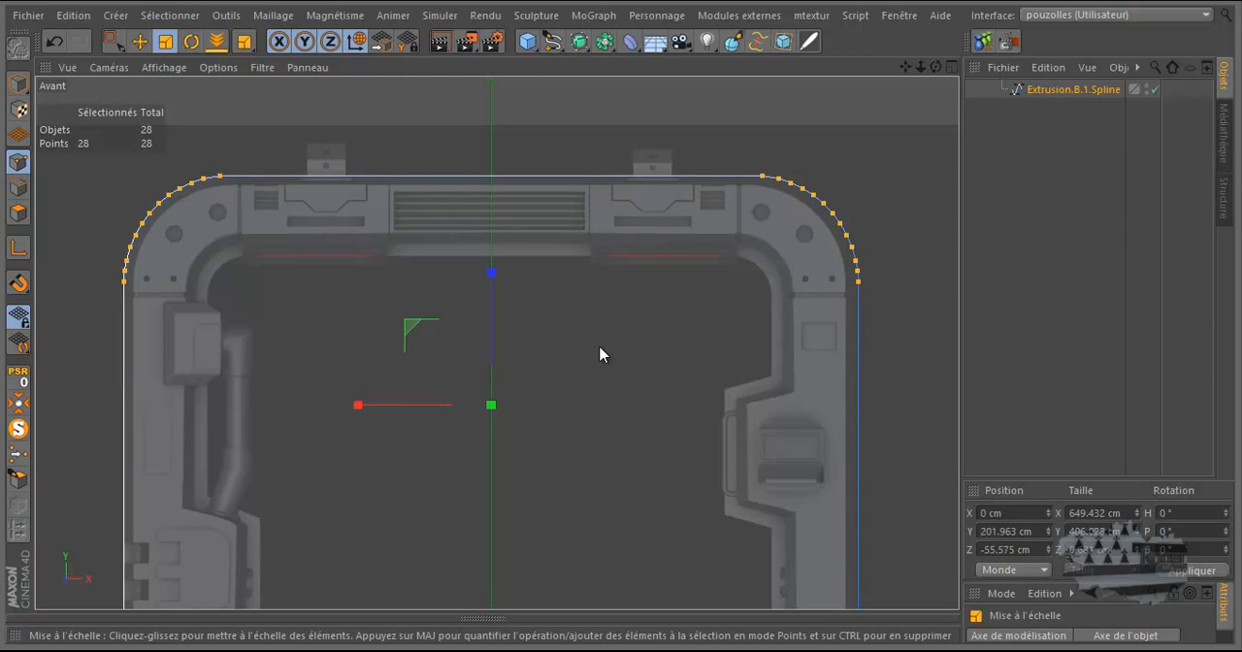
{"action": "left_click_drag", "start_coordinate": [601, 355], "coordinate": [621, 354]}
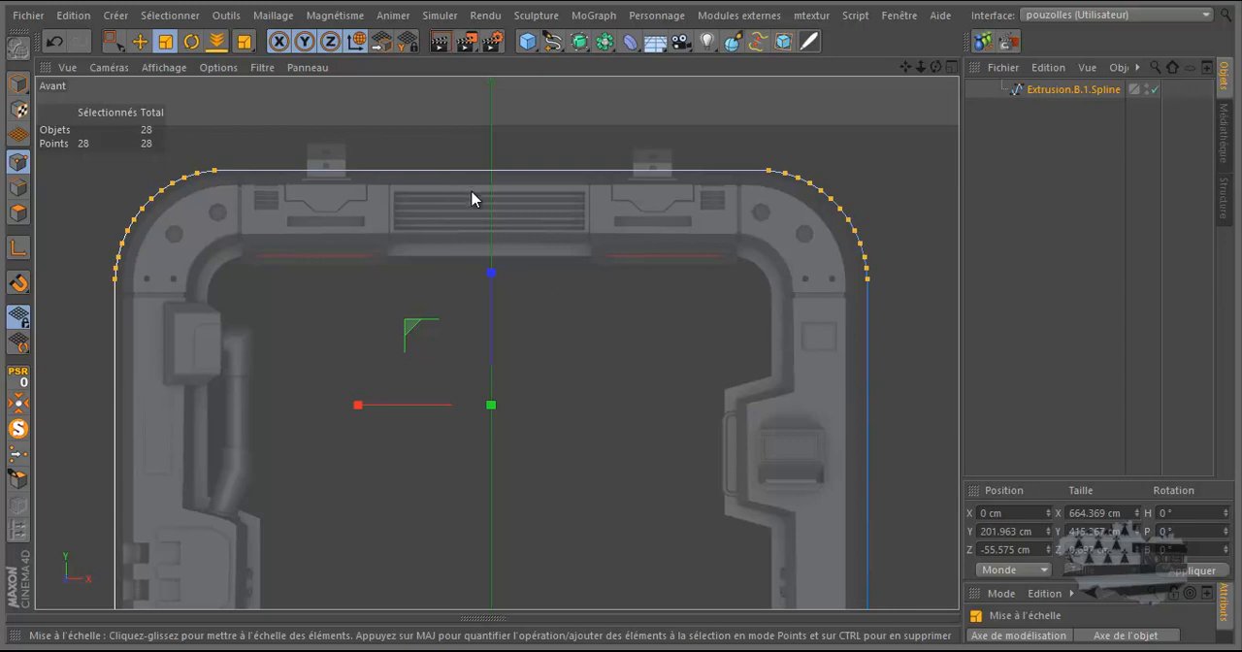
Step: Turn off the solo display so the whole door frame shows together with the spline
{"action": "scroll", "coordinate": [474, 192], "scroll_direction": "up", "scroll_amount": 3}
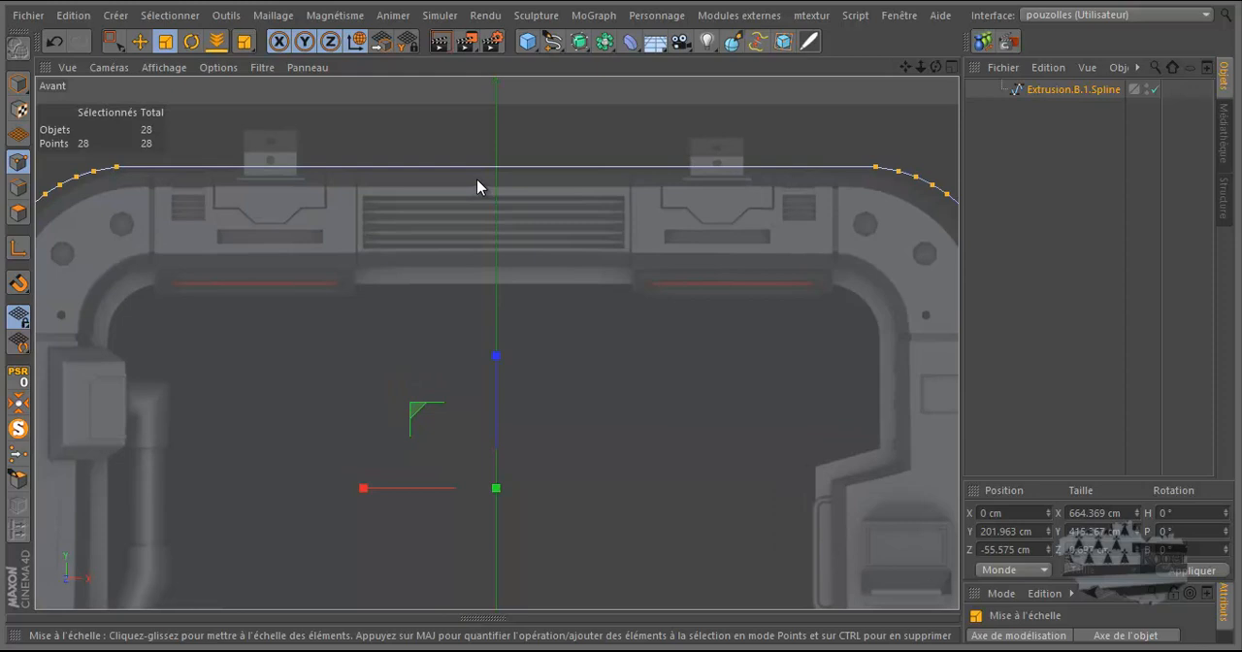
{"action": "middle_click_drag", "start_coordinate": [621, 316], "coordinate": [491, 301], "text": "alt"}
{"action": "scroll", "coordinate": [887, 321], "scroll_direction": "up", "scroll_amount": 3}
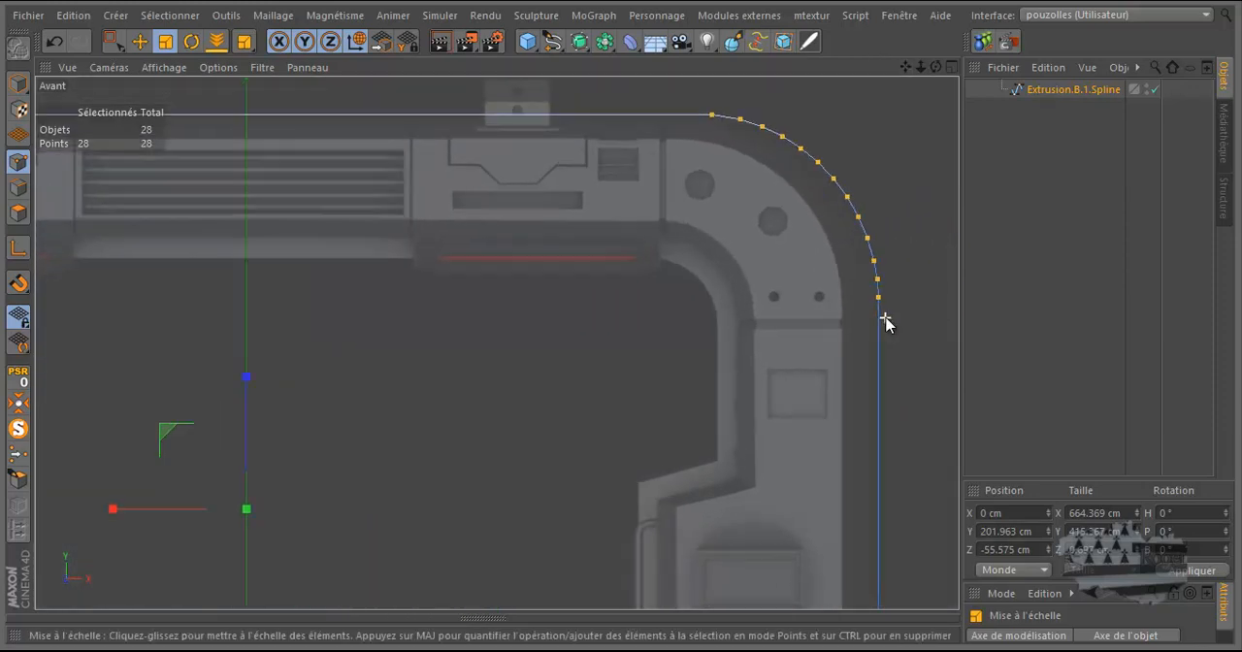
{"action": "scroll", "coordinate": [886, 323], "scroll_direction": "down", "scroll_amount": 2}
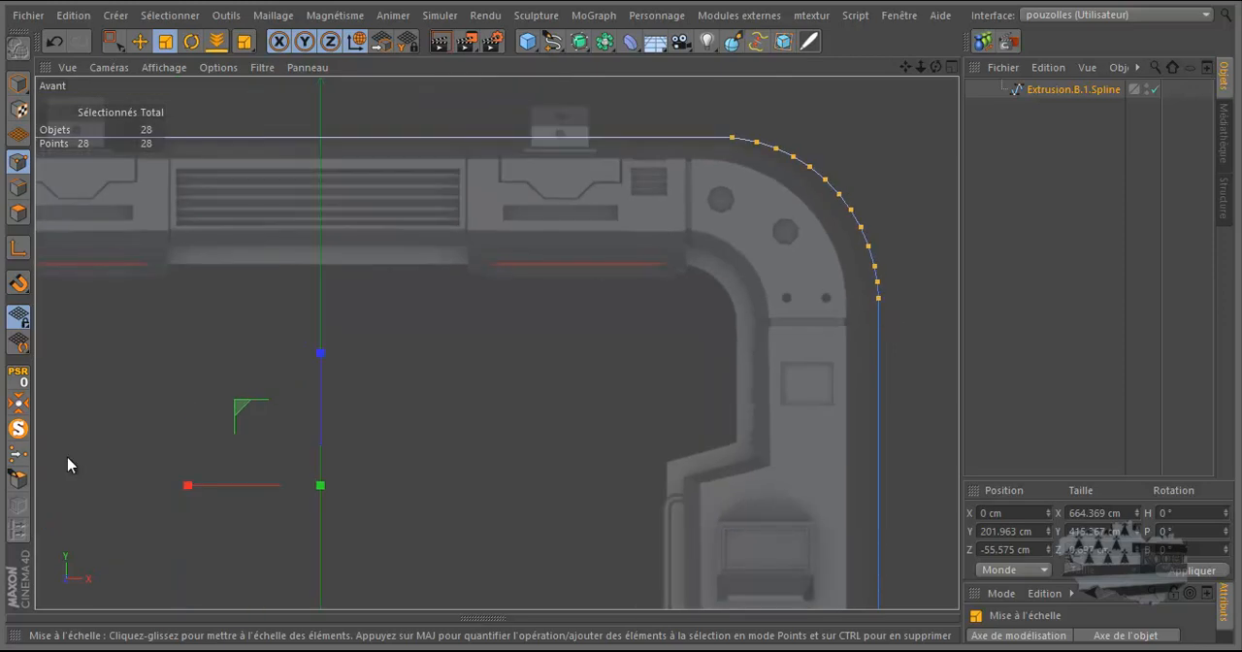
{"action": "left_click", "coordinate": [19, 430]}
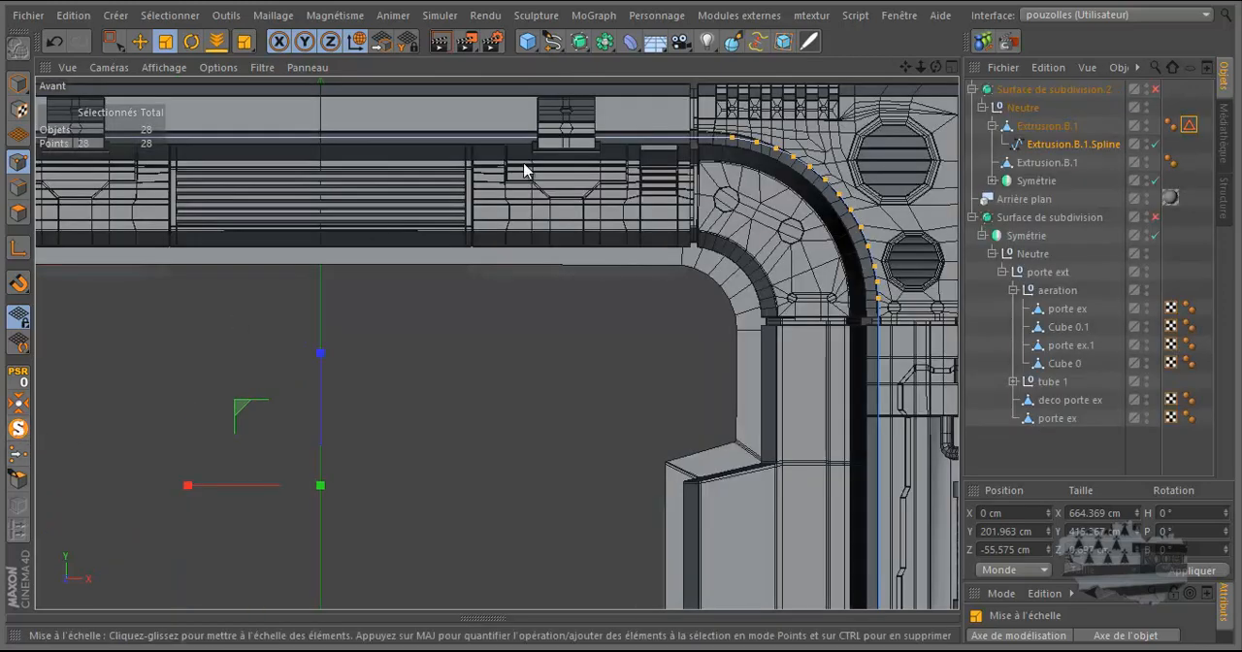
Step: Scale the spline points along X to a width of about 655 cm so both sides follow the frame's outer edge
{"action": "scroll", "coordinate": [695, 167], "scroll_direction": "up", "scroll_amount": 5}
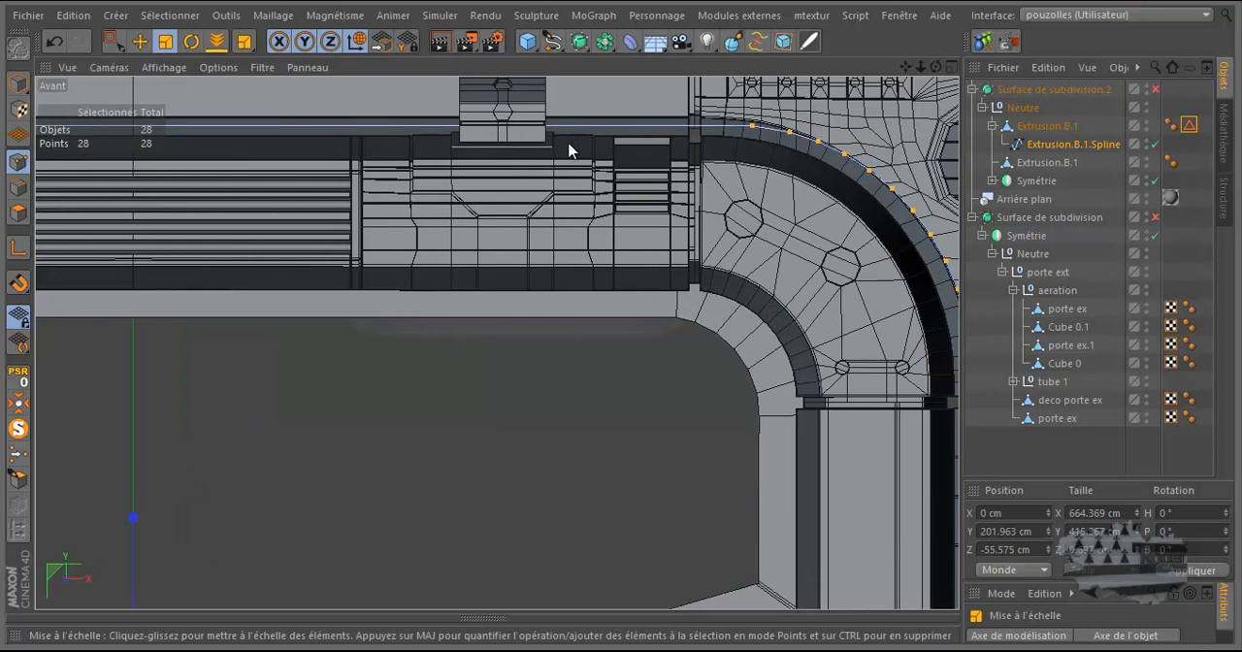
{"action": "scroll", "coordinate": [586, 146], "scroll_direction": "down", "scroll_amount": 3}
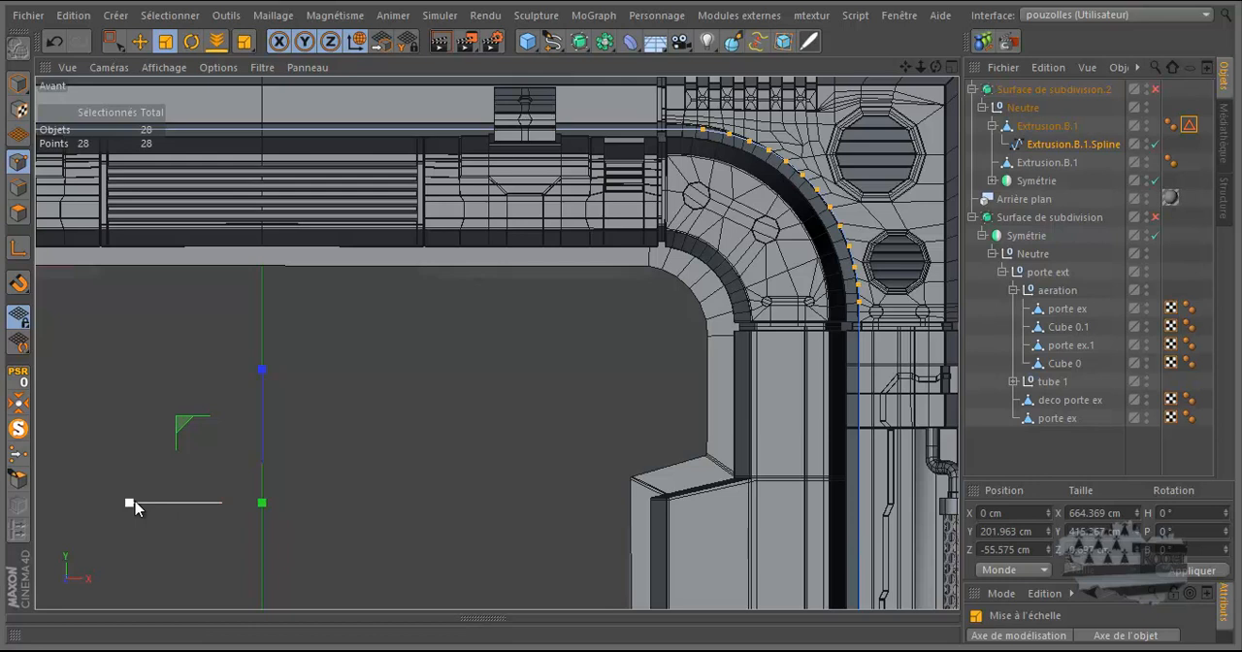
{"action": "left_click_drag", "start_coordinate": [135, 510], "coordinate": [139, 513]}
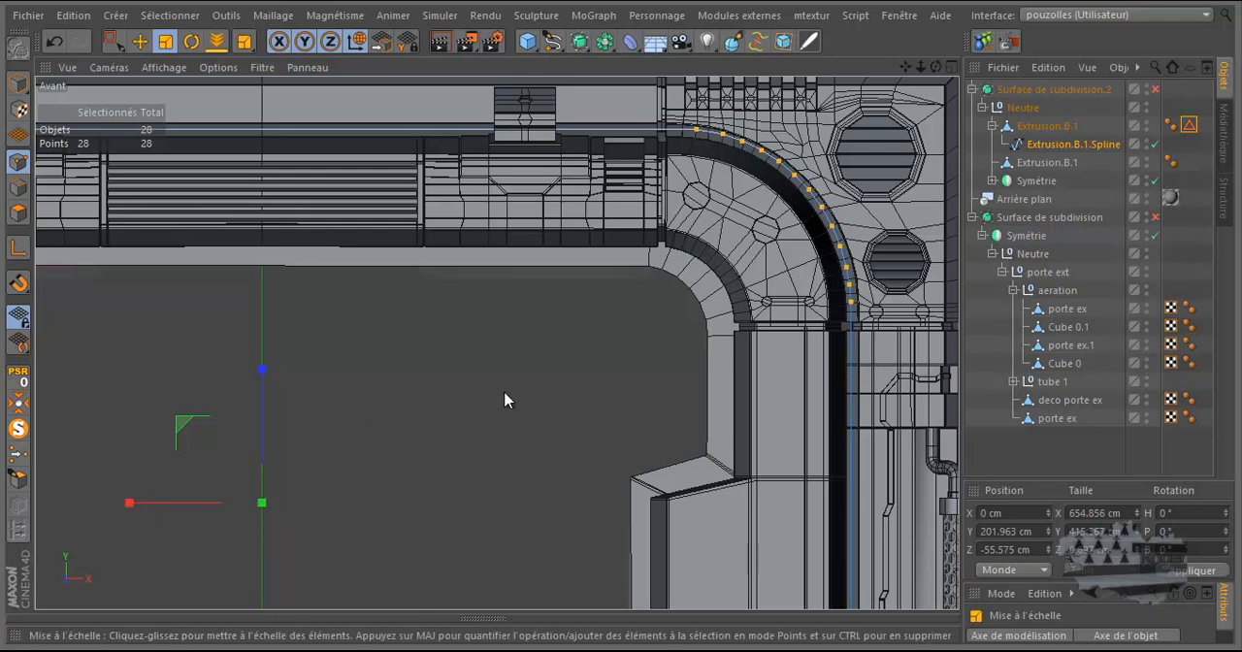
{"action": "scroll", "coordinate": [842, 364], "scroll_direction": "down", "scroll_amount": 6}
{"action": "scroll", "coordinate": [216, 371], "scroll_direction": "up", "scroll_amount": 6}
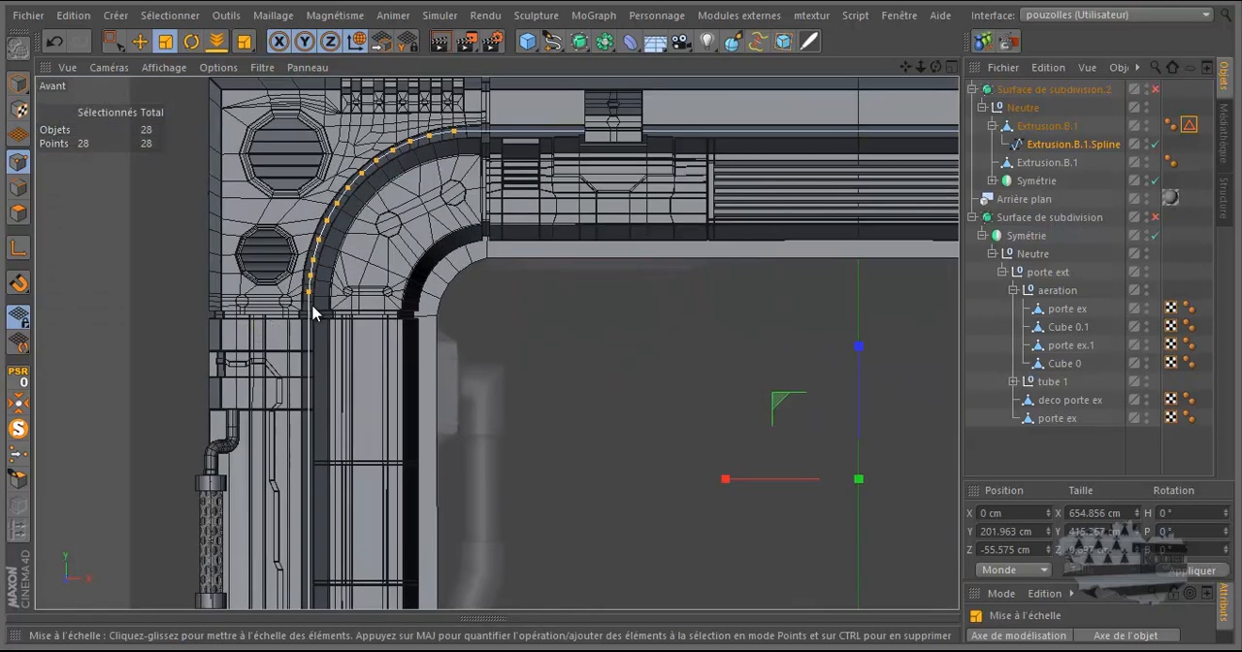
{"action": "scroll", "coordinate": [311, 311], "scroll_direction": "up", "scroll_amount": 3}
{"action": "scroll", "coordinate": [312, 311], "scroll_direction": "down", "scroll_amount": 8}
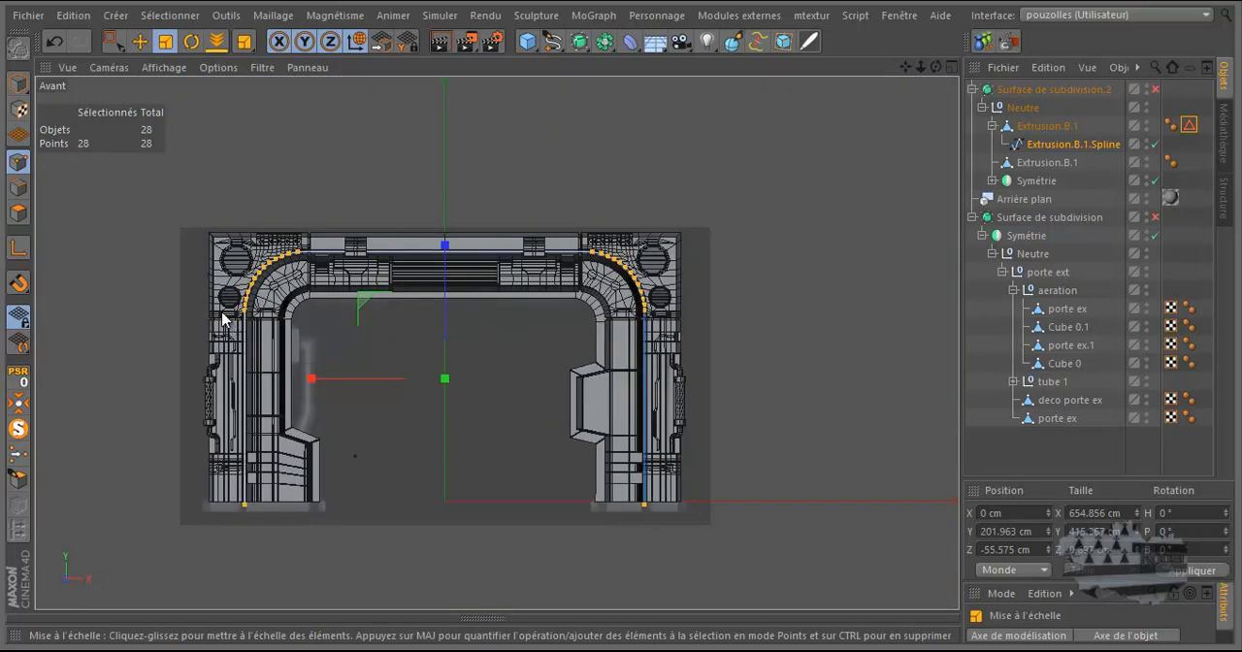
{"action": "scroll", "coordinate": [360, 222], "scroll_direction": "up", "scroll_amount": 1}
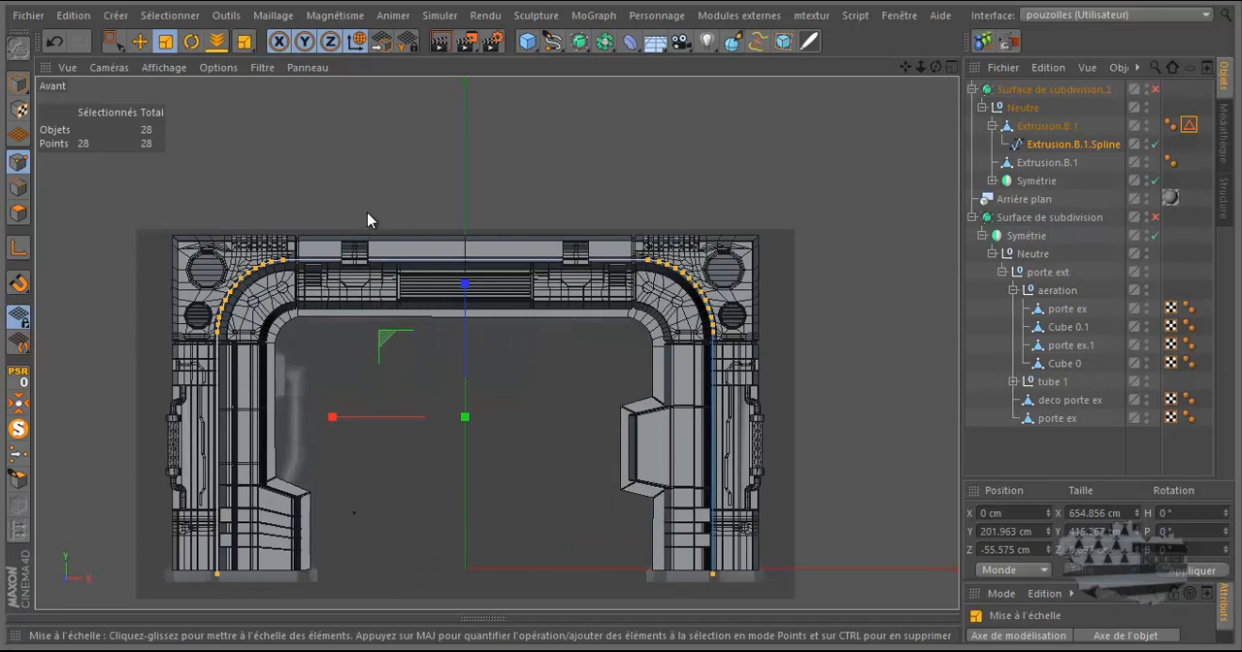
Step: Move the arch spline out of its parent mesh to the top level of the object hierarchy
{"action": "double_click", "coordinate": [1067, 144]}
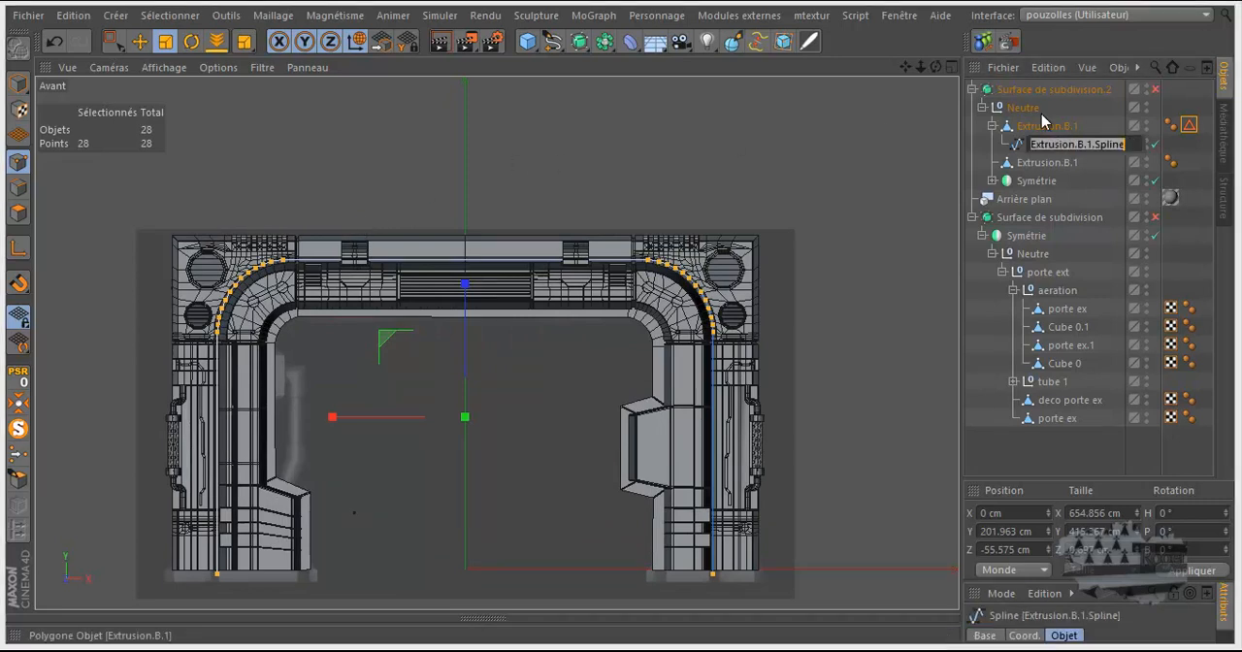
{"action": "left_click", "coordinate": [1020, 147]}
{"action": "left_click_drag", "start_coordinate": [1021, 151], "coordinate": [1024, 89]}
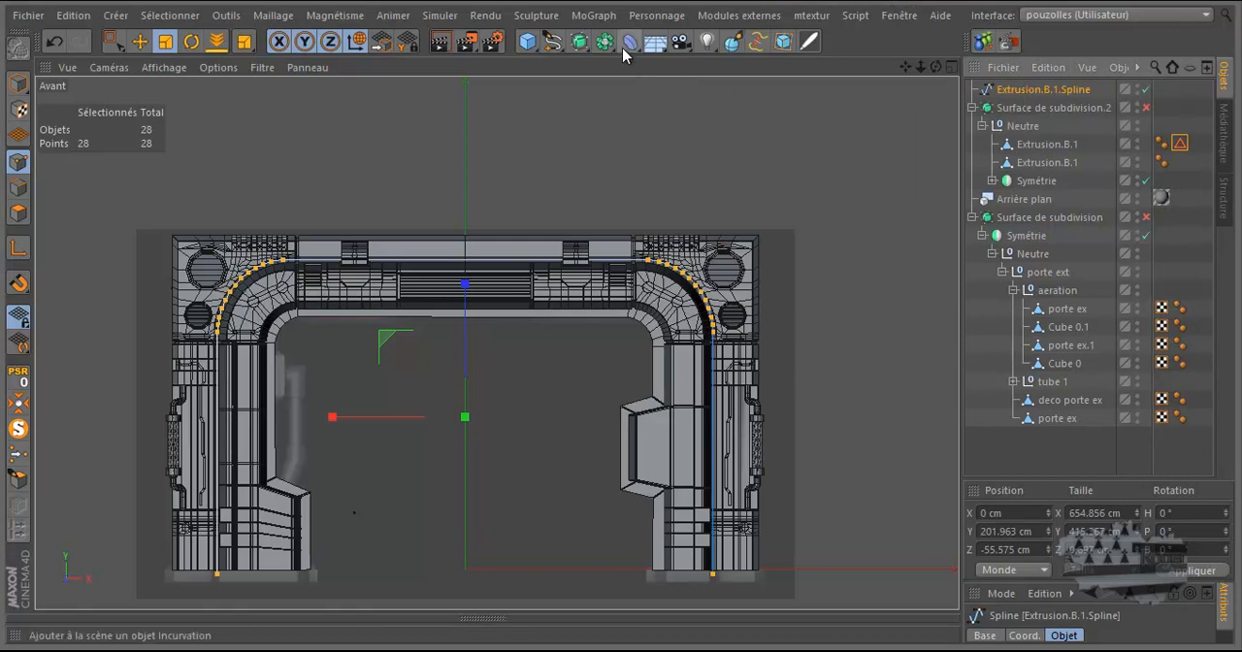
Step: Add a circle spline (Cercle) and a sweep generator (Extrusion contrôlée) to the scene
{"action": "left_click", "coordinate": [552, 43]}
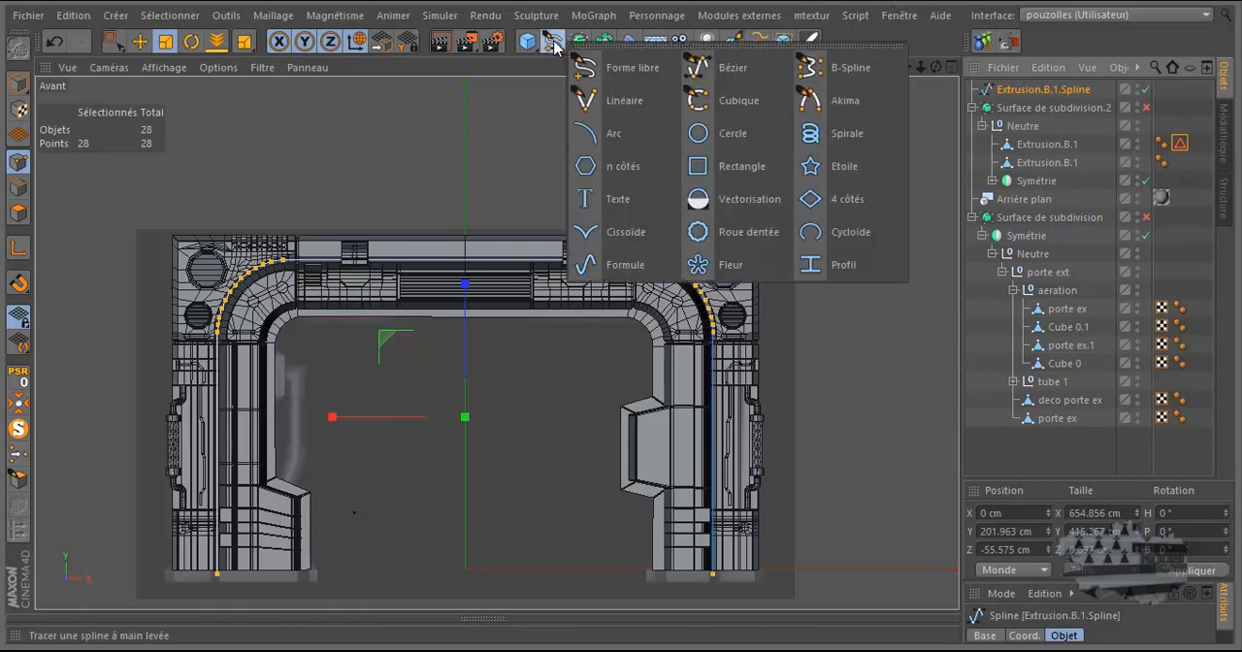
{"action": "left_click", "coordinate": [731, 136]}
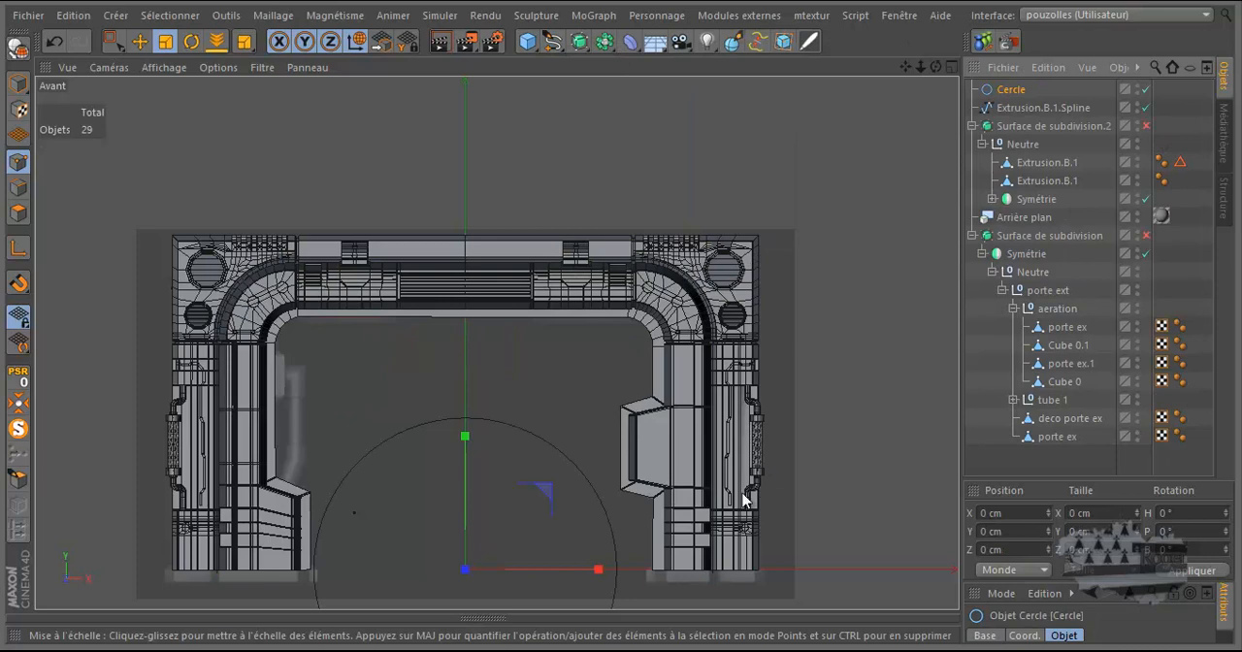
{"action": "left_click", "coordinate": [605, 41]}
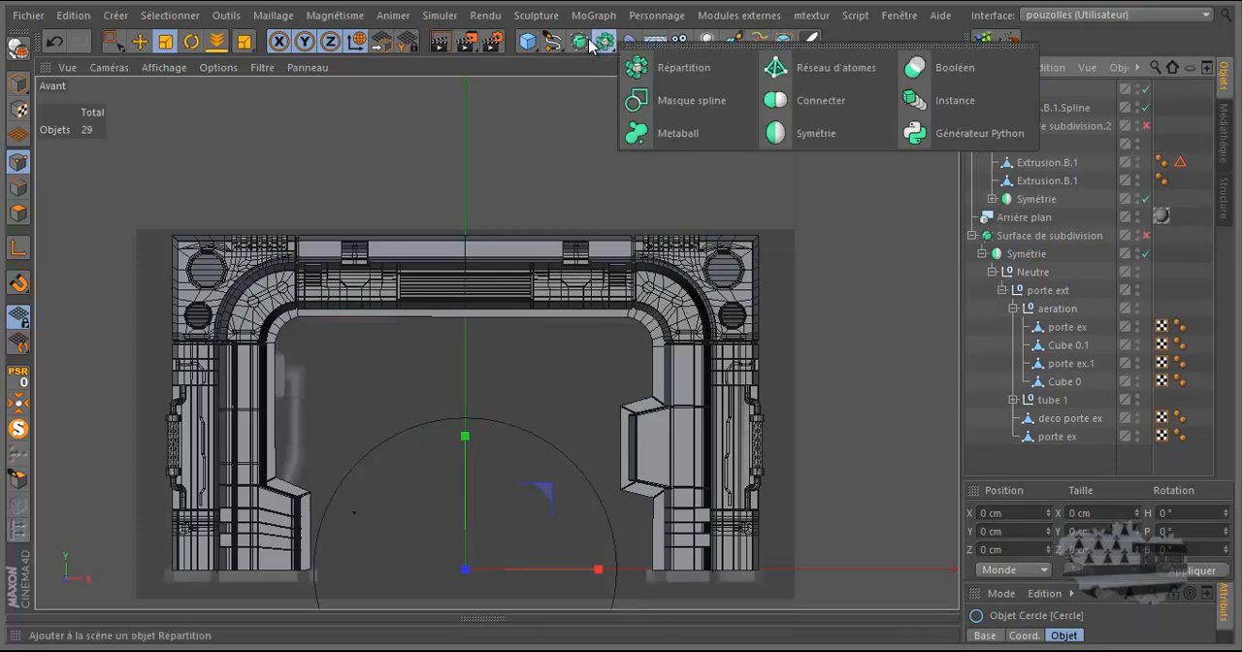
{"action": "left_click", "coordinate": [580, 42]}
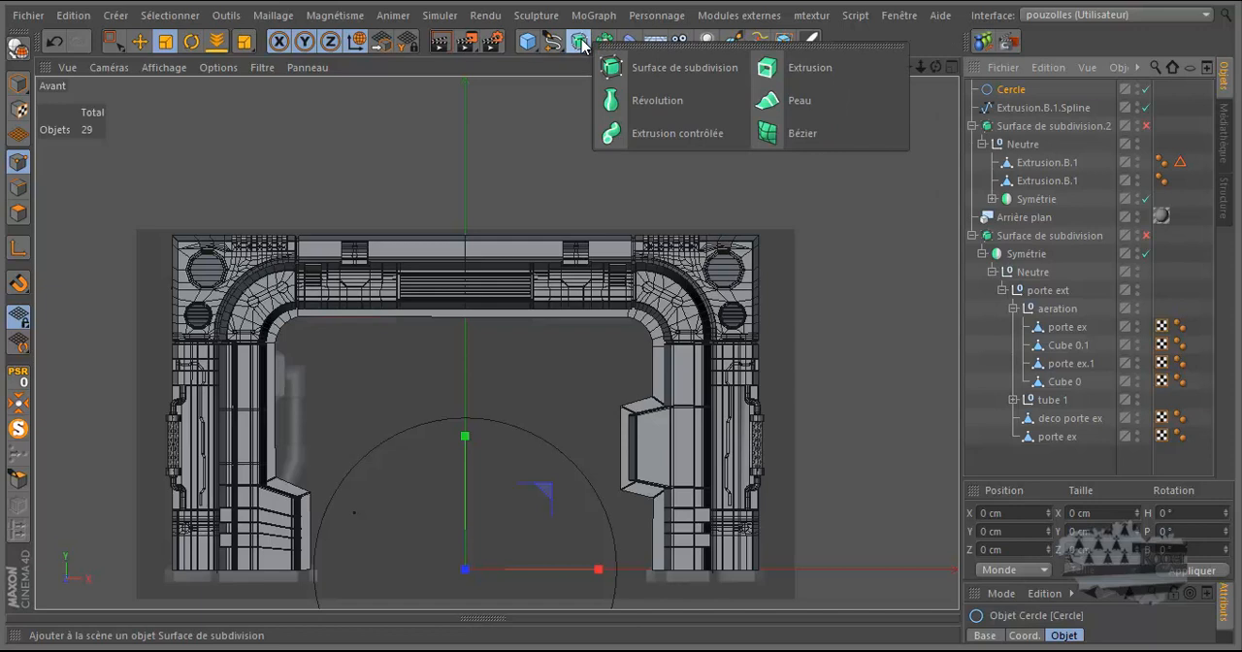
{"action": "left_click", "coordinate": [668, 136]}
Step: Place both the circle and the arch spline under the Extrusion contrôlée object, with the circle as profile
{"action": "left_click", "coordinate": [1024, 127]}
{"action": "left_click", "coordinate": [1012, 111], "text": "ctrl"}
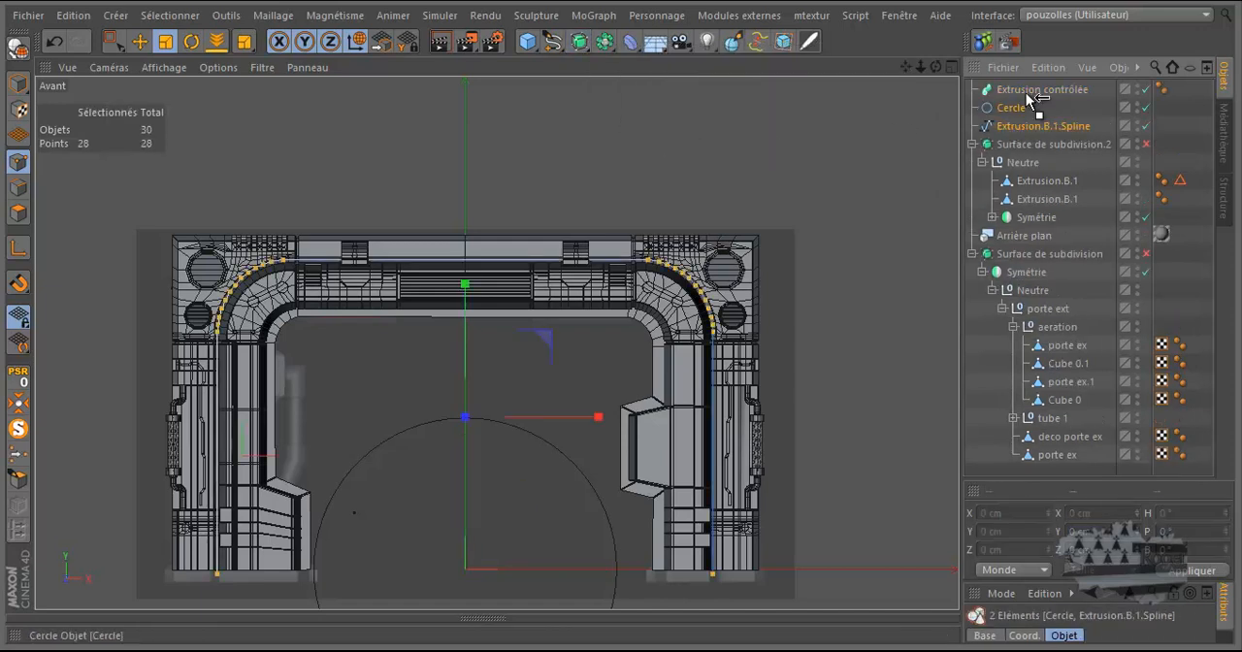
{"action": "left_click_drag", "start_coordinate": [1028, 89], "coordinate": [1029, 94]}
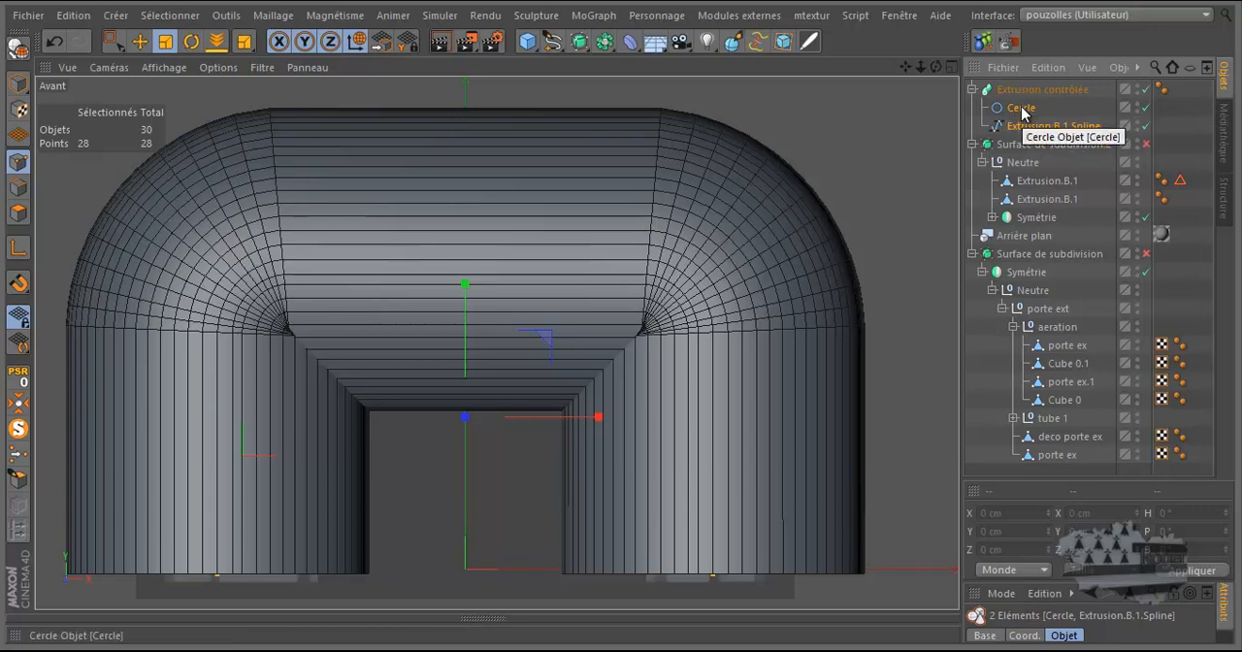
Step: Set the radius of the Cercle profile to 1 cm
{"action": "left_click", "coordinate": [1022, 109]}
{"action": "scroll", "coordinate": [790, 155], "scroll_direction": "down", "scroll_amount": 3}
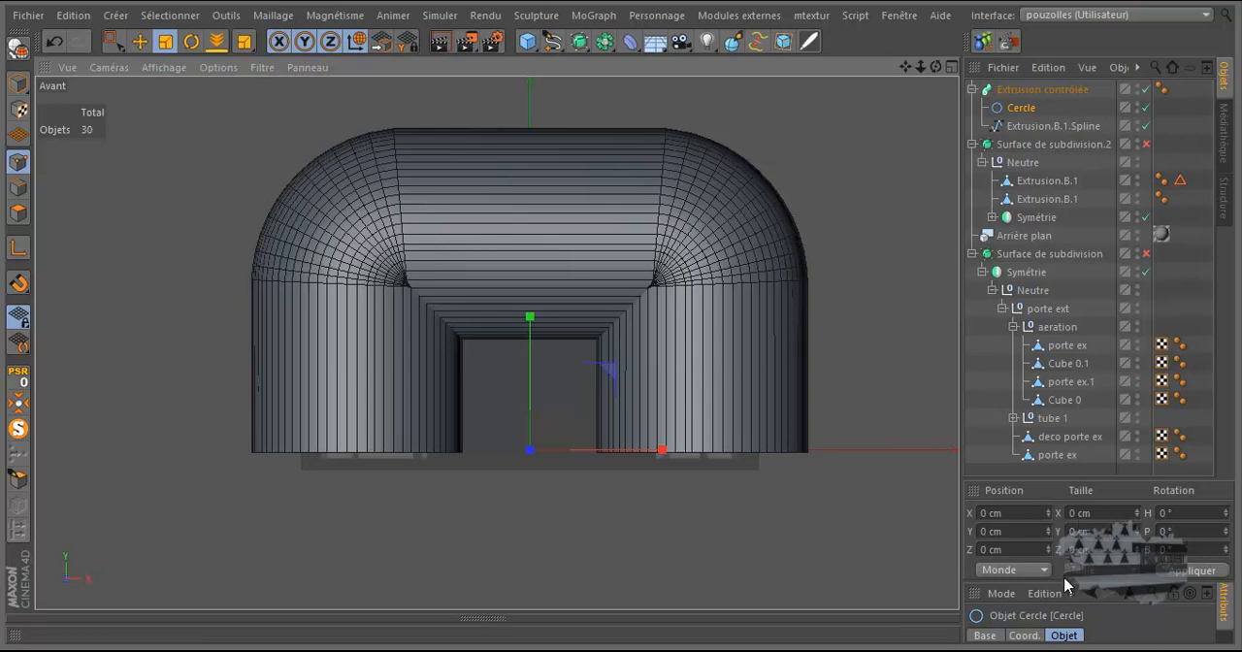
{"action": "left_click_drag", "start_coordinate": [1062, 582], "coordinate": [1062, 433]}
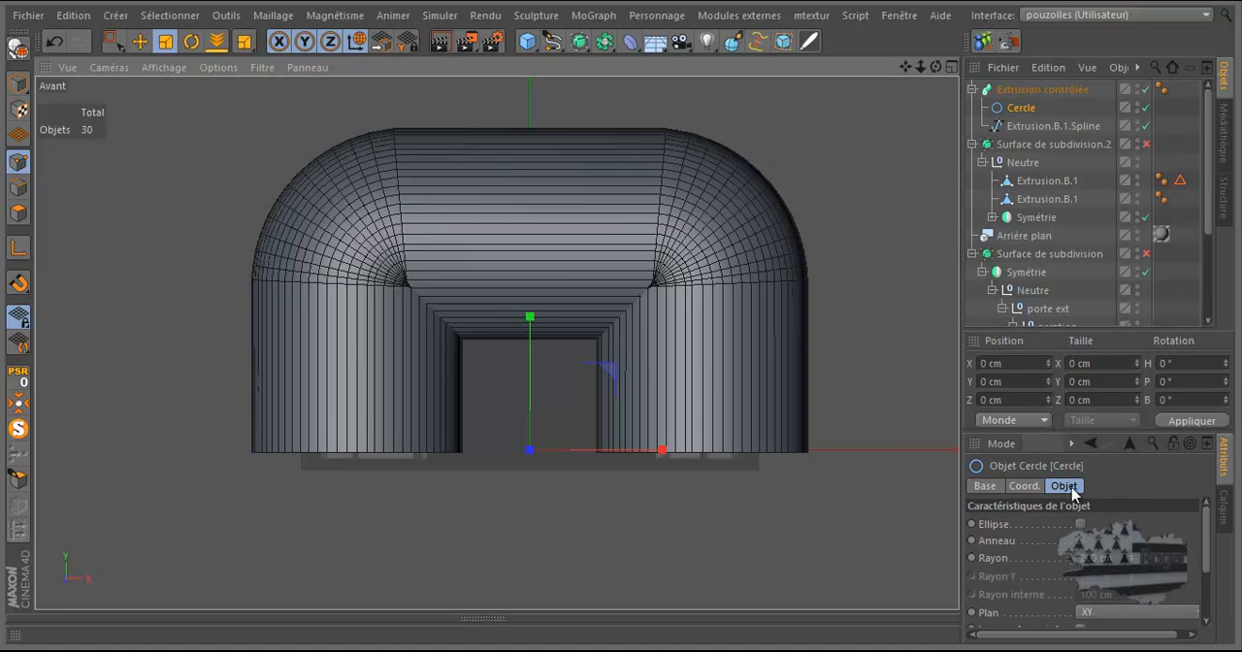
{"action": "left_click_drag", "start_coordinate": [1133, 561], "coordinate": [1132, 573]}
{"action": "double_click", "coordinate": [1105, 558]}
{"action": "type", "text": "1"}
{"action": "key", "text": "Return"}
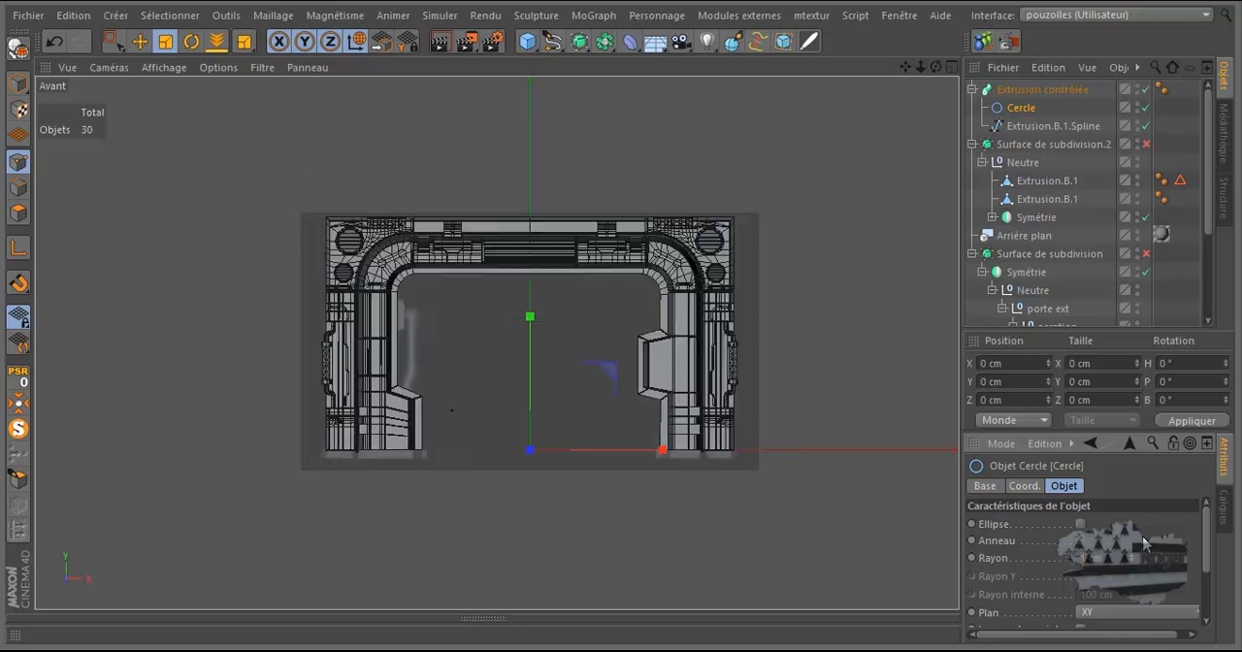
Step: Examine how the thin swept cable follows the groove around the door frame in the front and perspective views
{"action": "scroll", "coordinate": [676, 277], "scroll_direction": "up", "scroll_amount": 10}
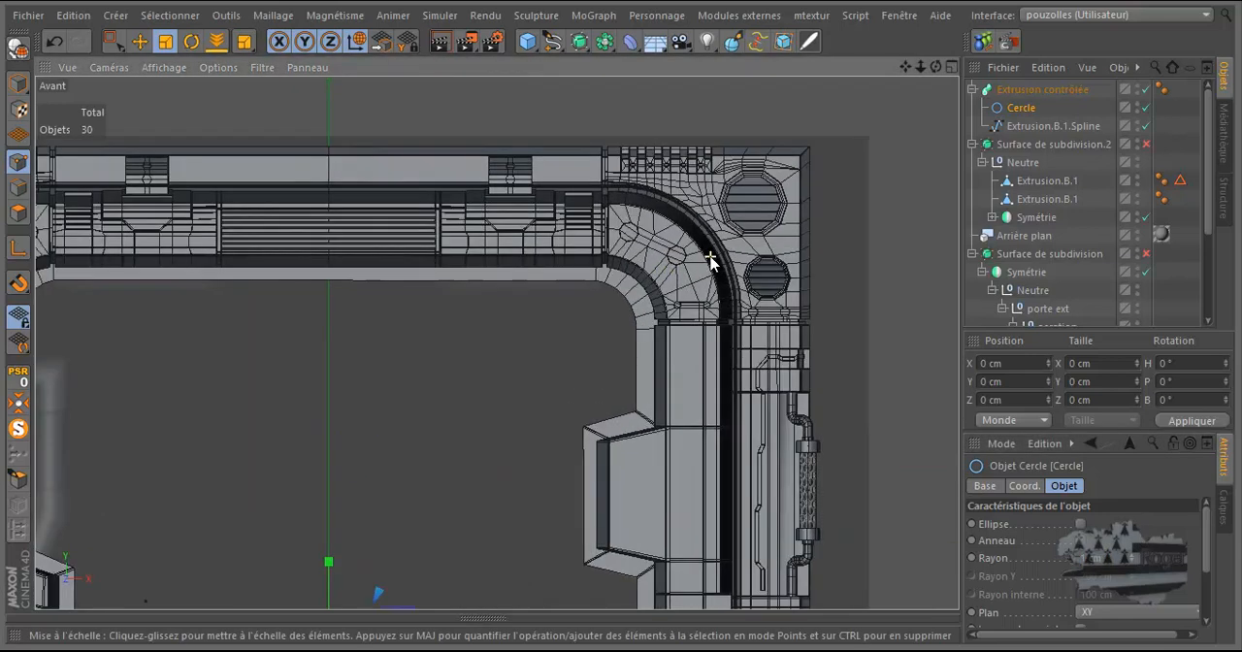
{"action": "scroll", "coordinate": [709, 262], "scroll_direction": "up", "scroll_amount": 2}
{"action": "scroll", "coordinate": [722, 250], "scroll_direction": "up", "scroll_amount": 3}
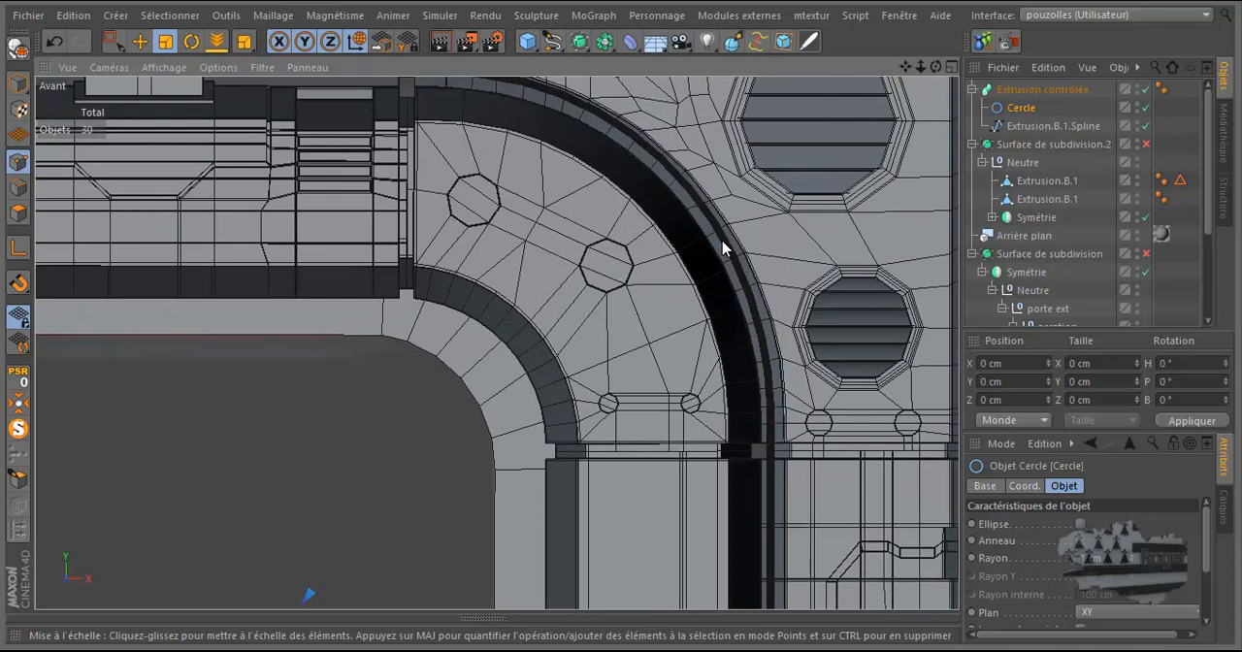
{"action": "scroll", "coordinate": [708, 275], "scroll_direction": "down", "scroll_amount": 3}
{"action": "middle_click", "coordinate": [710, 270]}
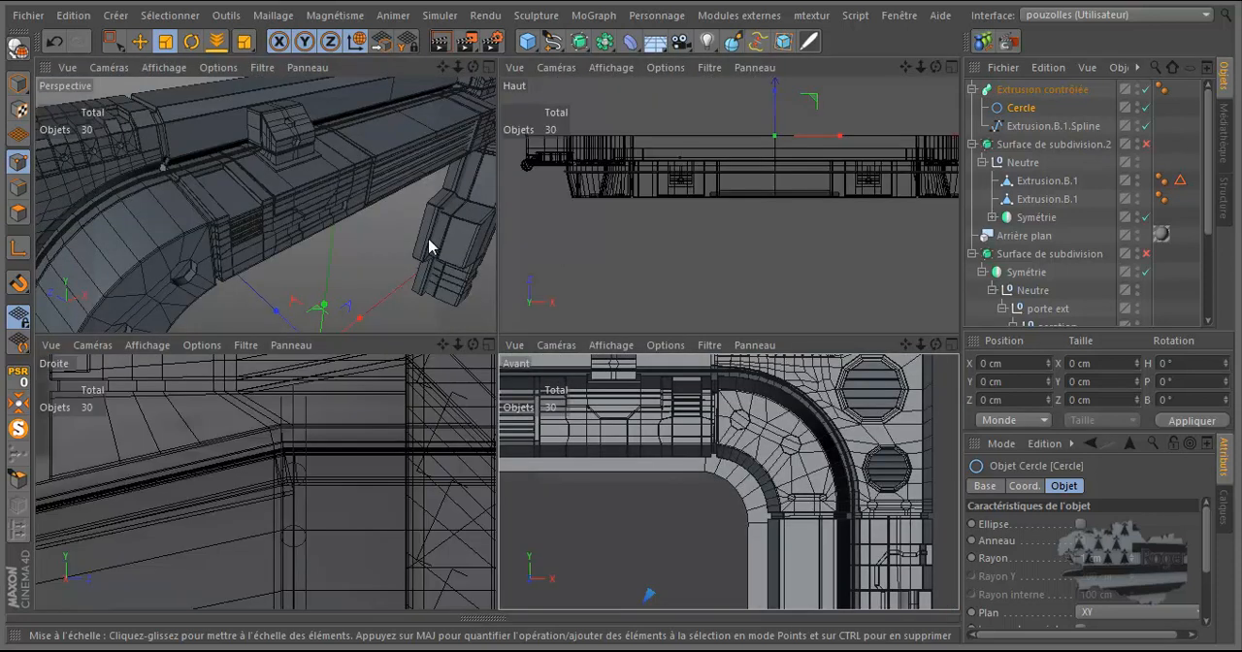
{"action": "middle_click", "coordinate": [430, 247]}
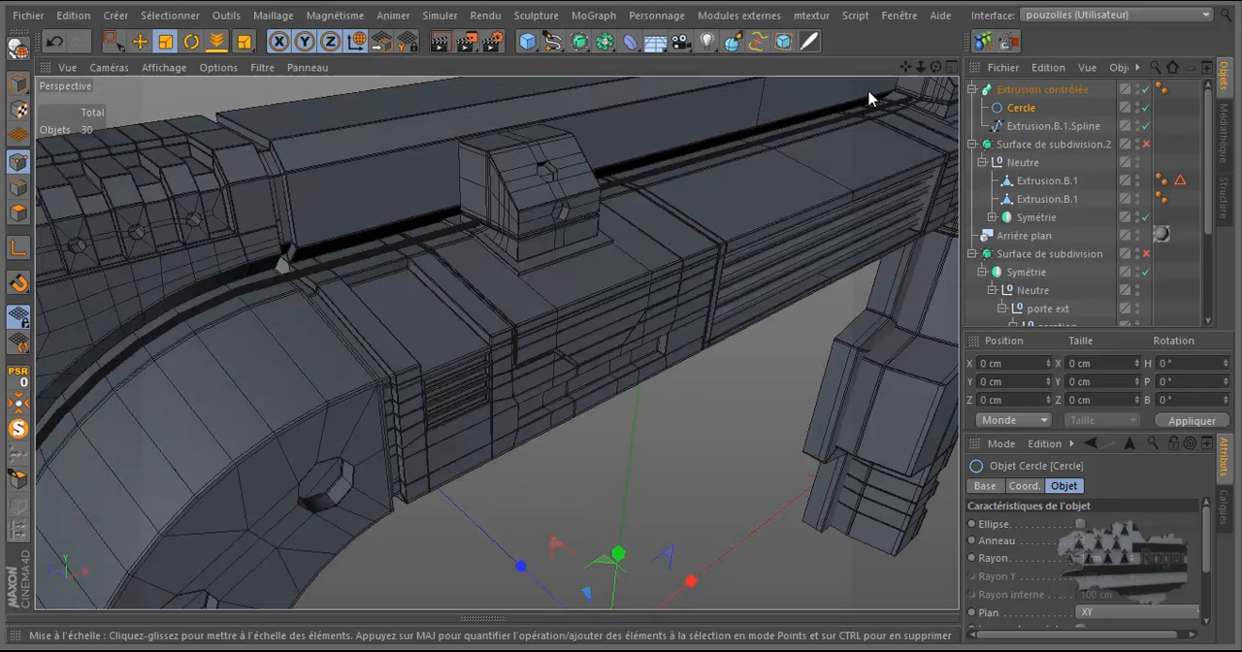
{"action": "left_click_drag", "start_coordinate": [936, 67], "coordinate": [621, 321]}
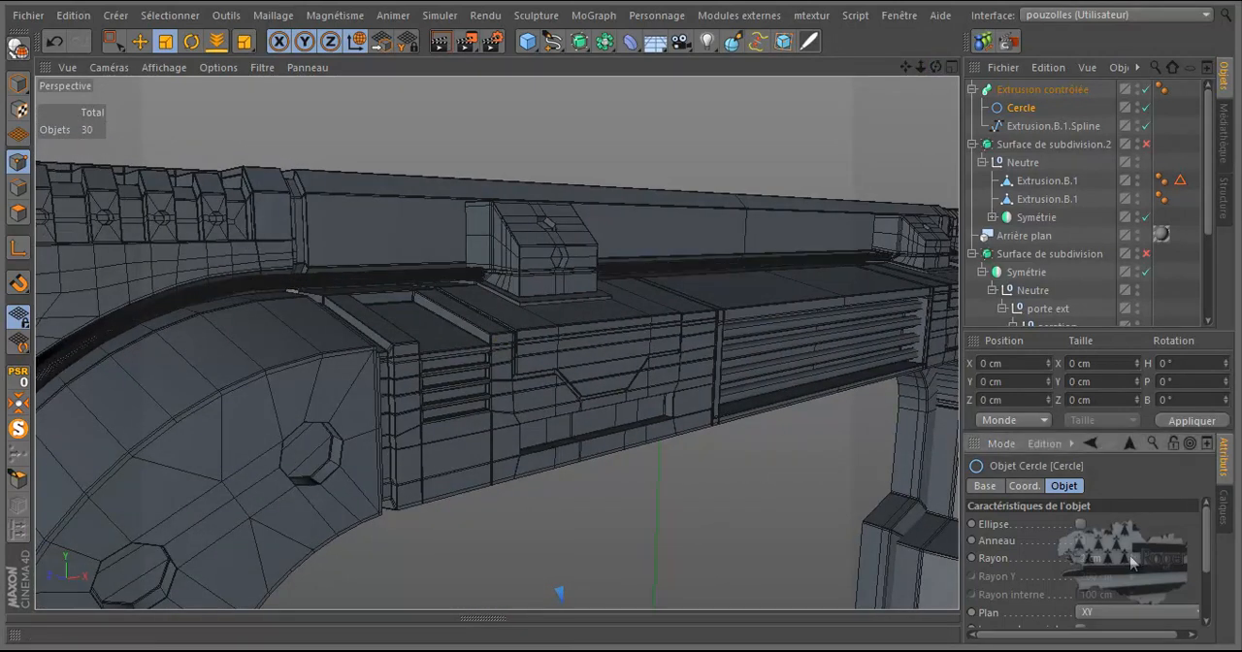
{"action": "scroll", "coordinate": [577, 272], "scroll_direction": "down", "scroll_amount": 3}
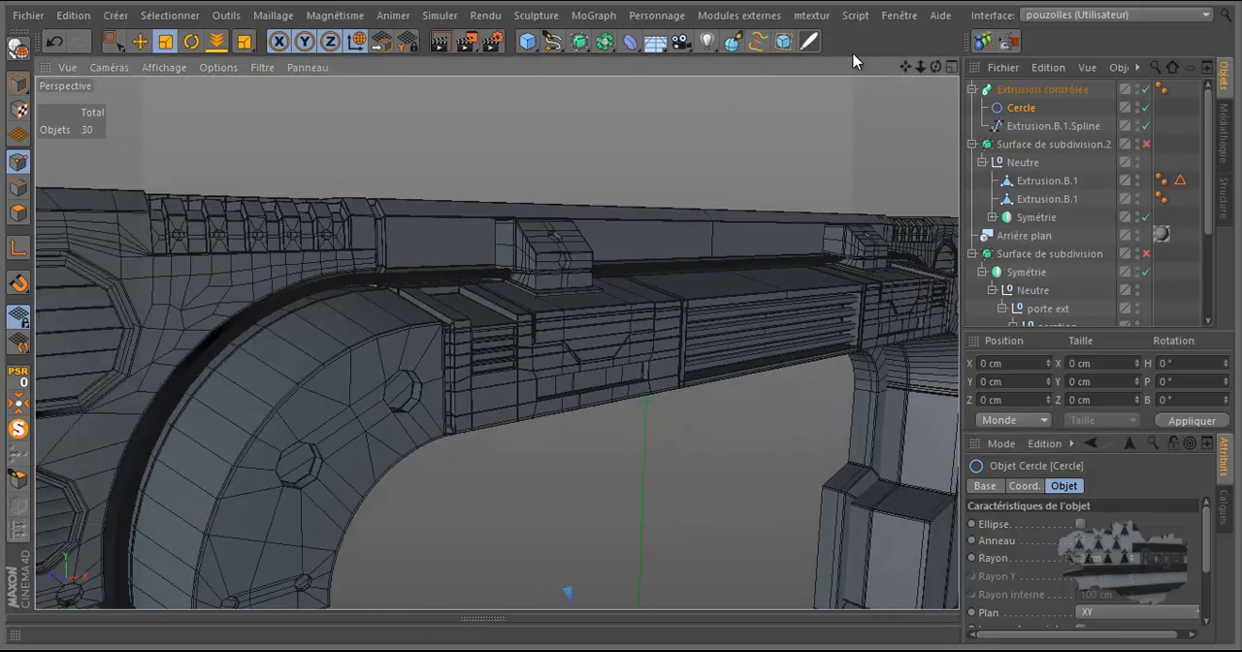
{"action": "left_click_drag", "start_coordinate": [933, 66], "coordinate": [623, 323]}
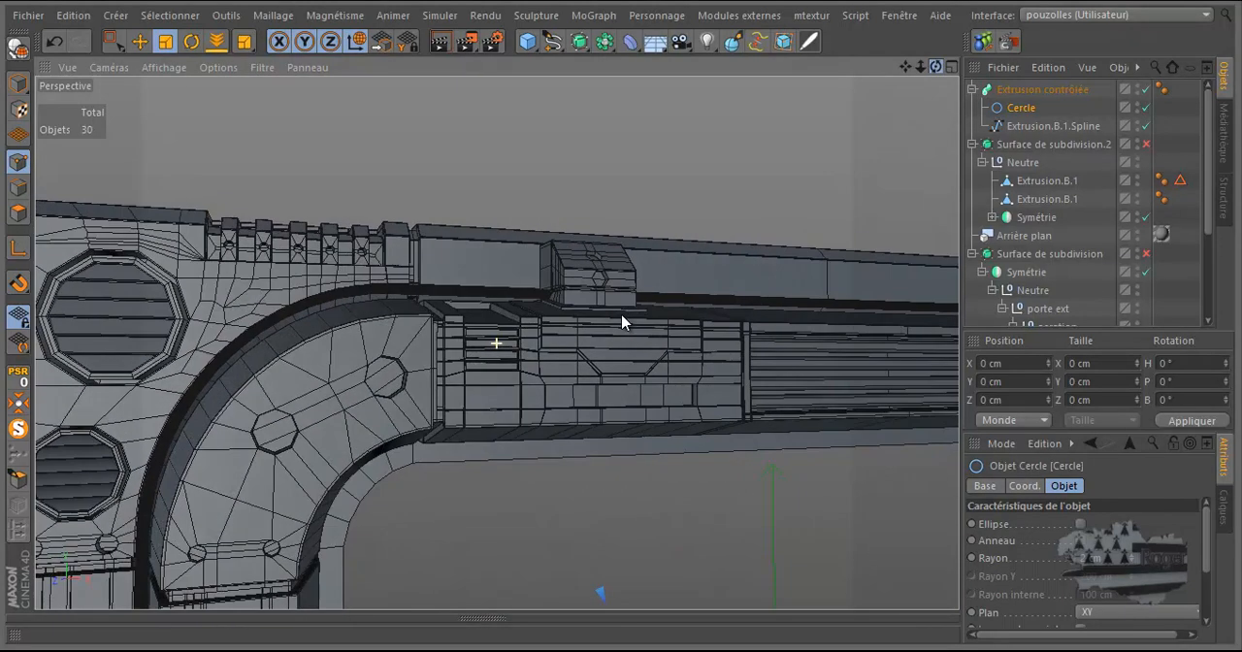
{"action": "left_click_drag", "start_coordinate": [933, 66], "coordinate": [619, 316]}
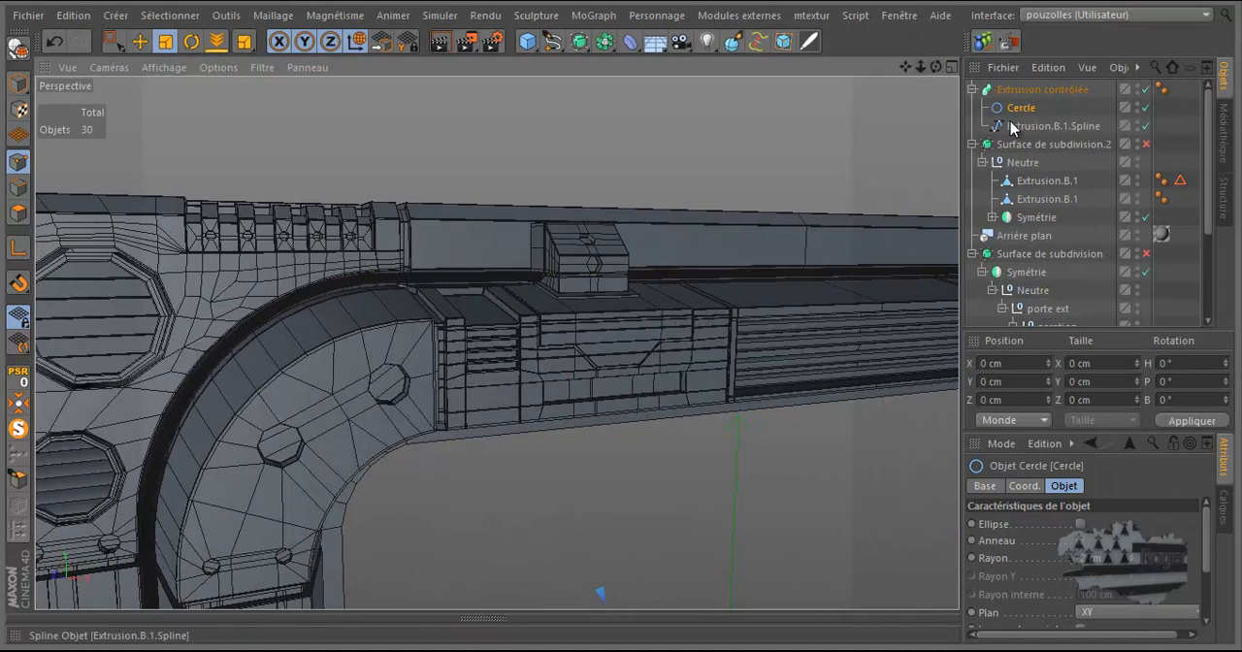
Step: Try to scale the arch spline's points vertically to a height of about 413 cm in the front view
{"action": "left_click", "coordinate": [1035, 127]}
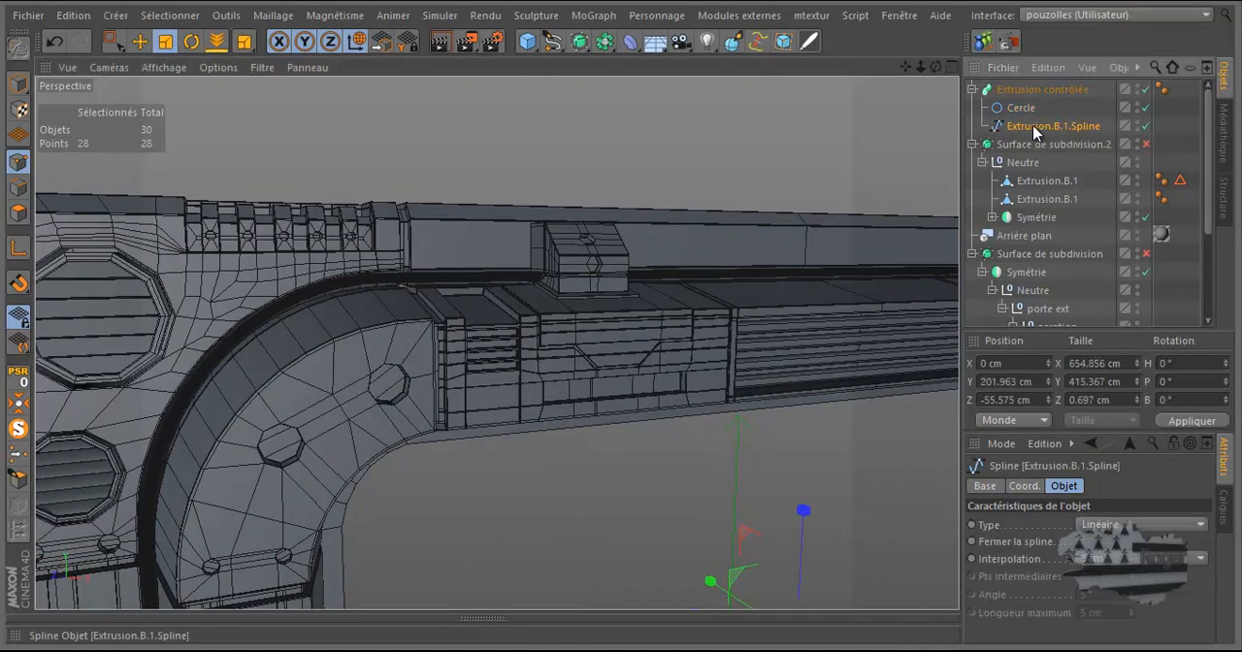
{"action": "middle_click", "coordinate": [652, 224]}
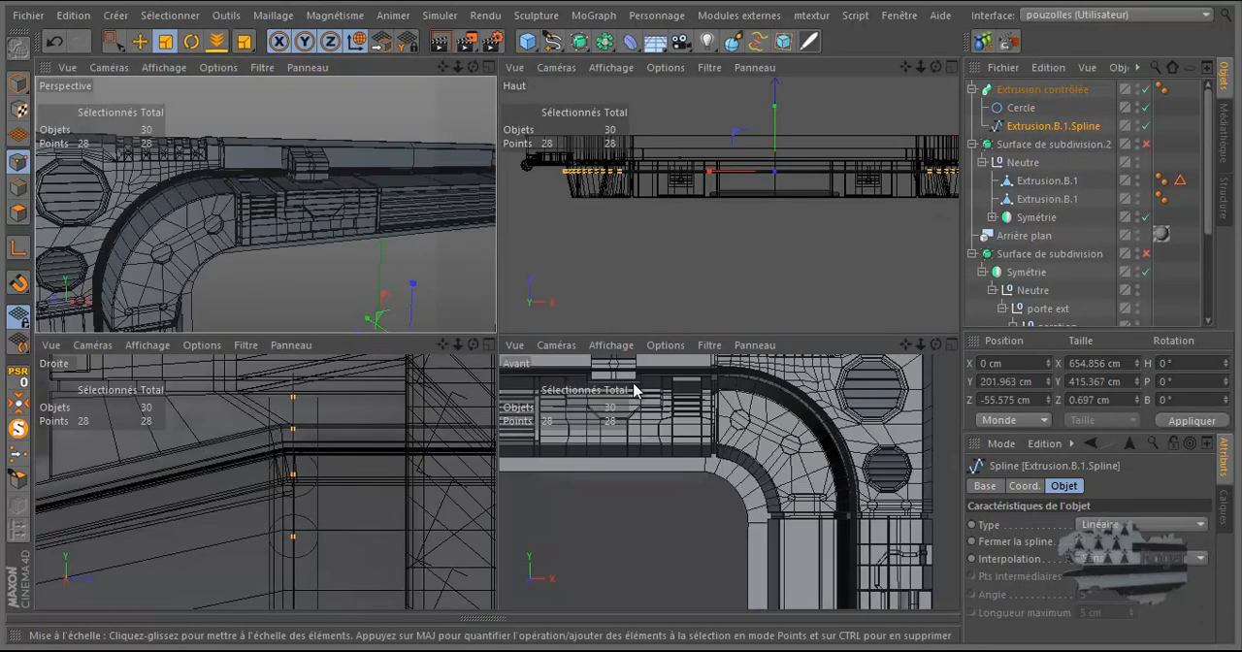
{"action": "middle_click", "coordinate": [638, 388]}
{"action": "scroll", "coordinate": [823, 347], "scroll_direction": "down", "scroll_amount": 5}
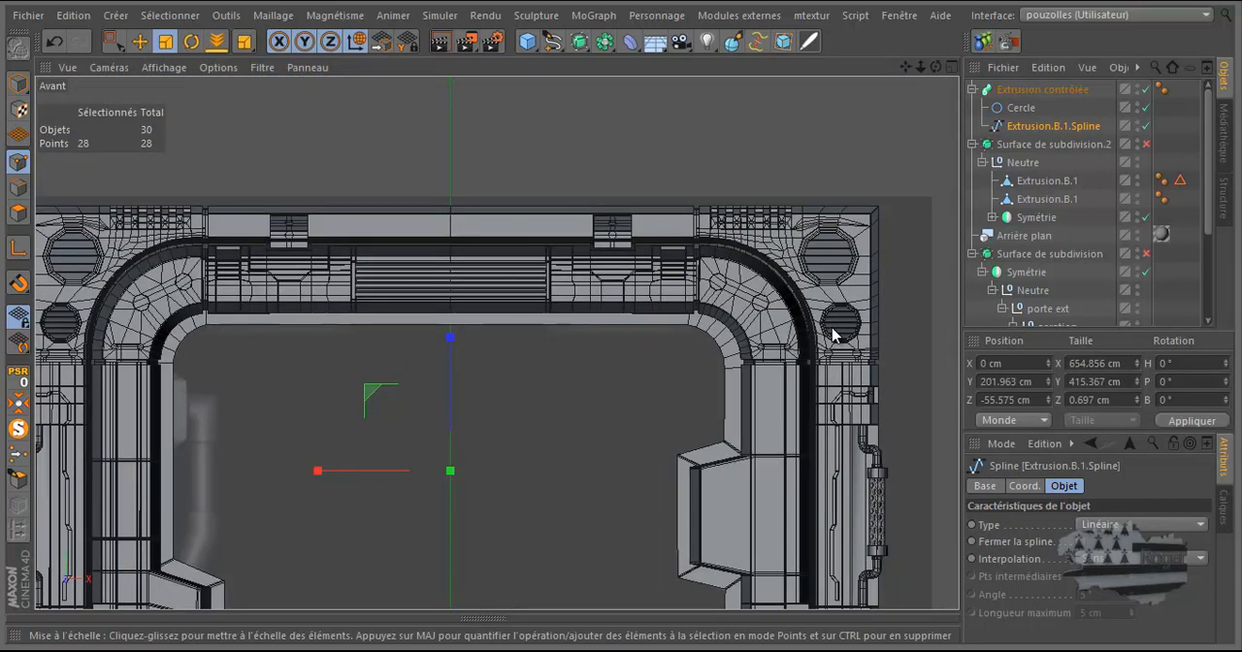
{"action": "scroll", "coordinate": [398, 321], "scroll_direction": "up", "scroll_amount": 3}
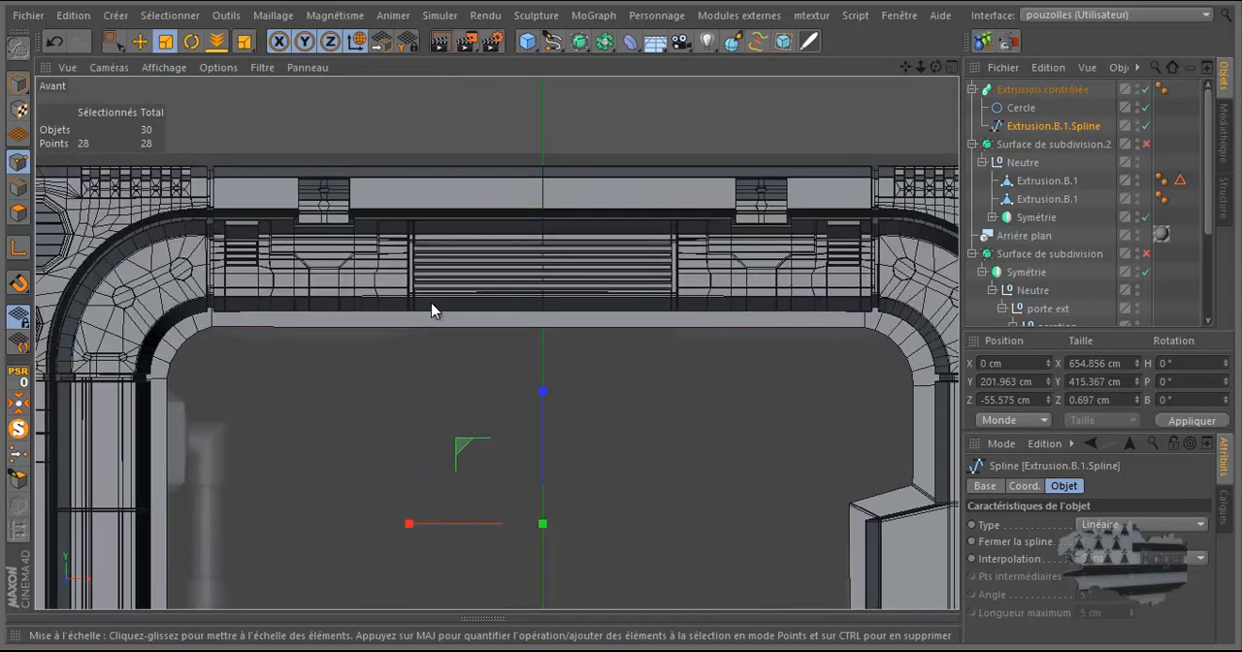
{"action": "scroll", "coordinate": [432, 310], "scroll_direction": "up", "scroll_amount": 2}
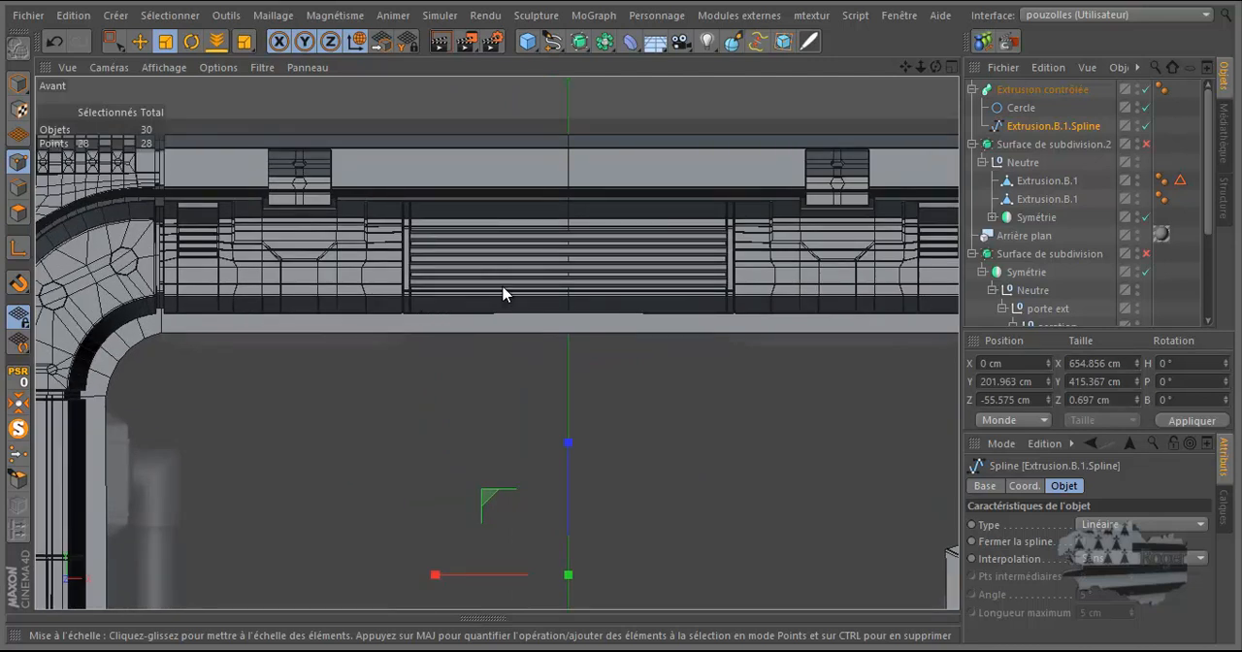
{"action": "scroll", "coordinate": [503, 294], "scroll_direction": "up", "scroll_amount": 3}
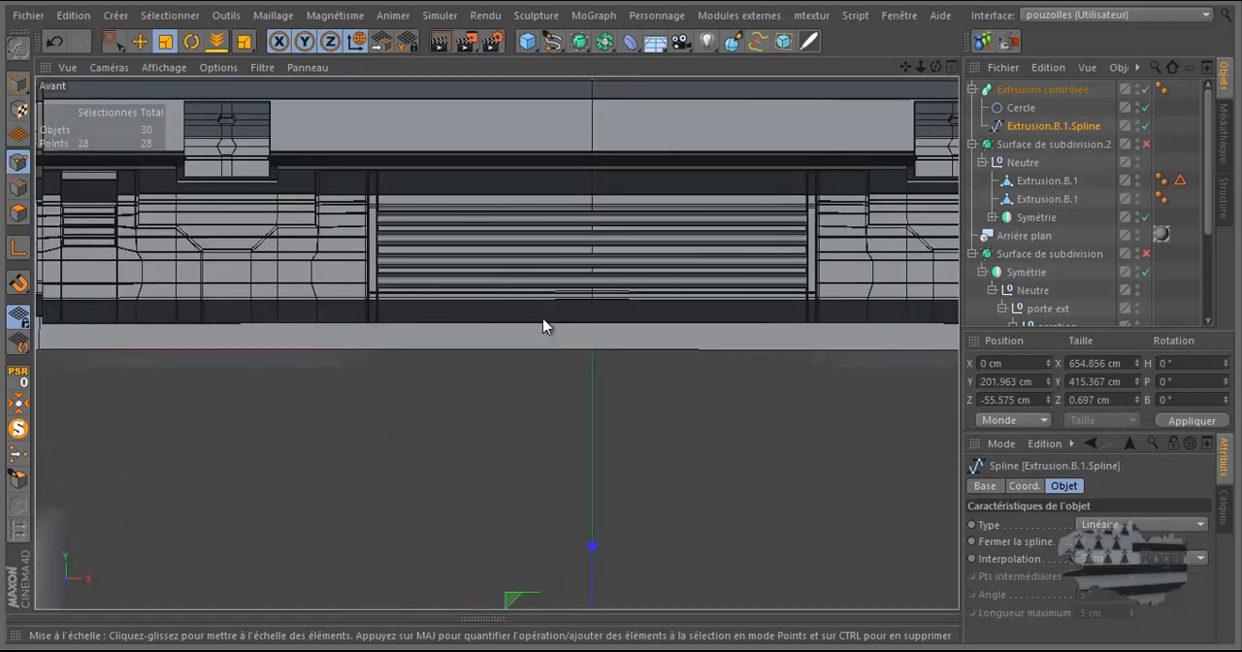
{"action": "left_click_drag", "start_coordinate": [592, 544], "coordinate": [592, 541]}
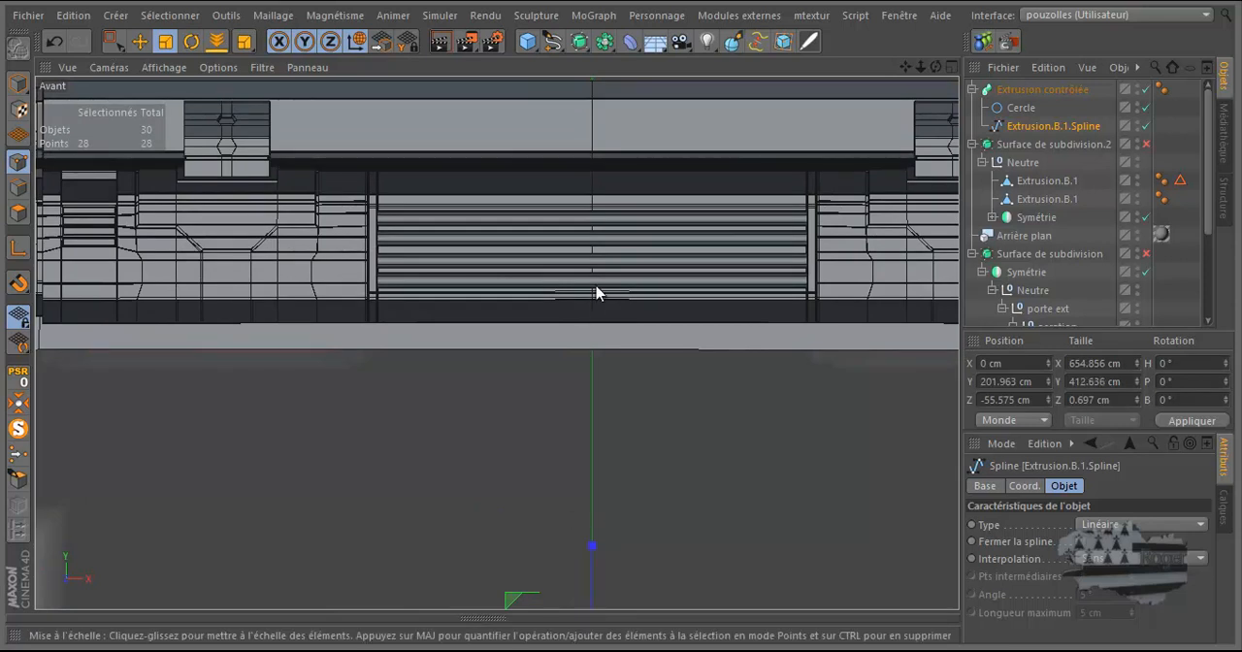
Step: Check the cable against the frame's upper beam and undo the last vertical scaling of the spline
{"action": "scroll", "coordinate": [621, 274], "scroll_direction": "down", "scroll_amount": 3}
{"action": "scroll", "coordinate": [248, 185], "scroll_direction": "up", "scroll_amount": 5}
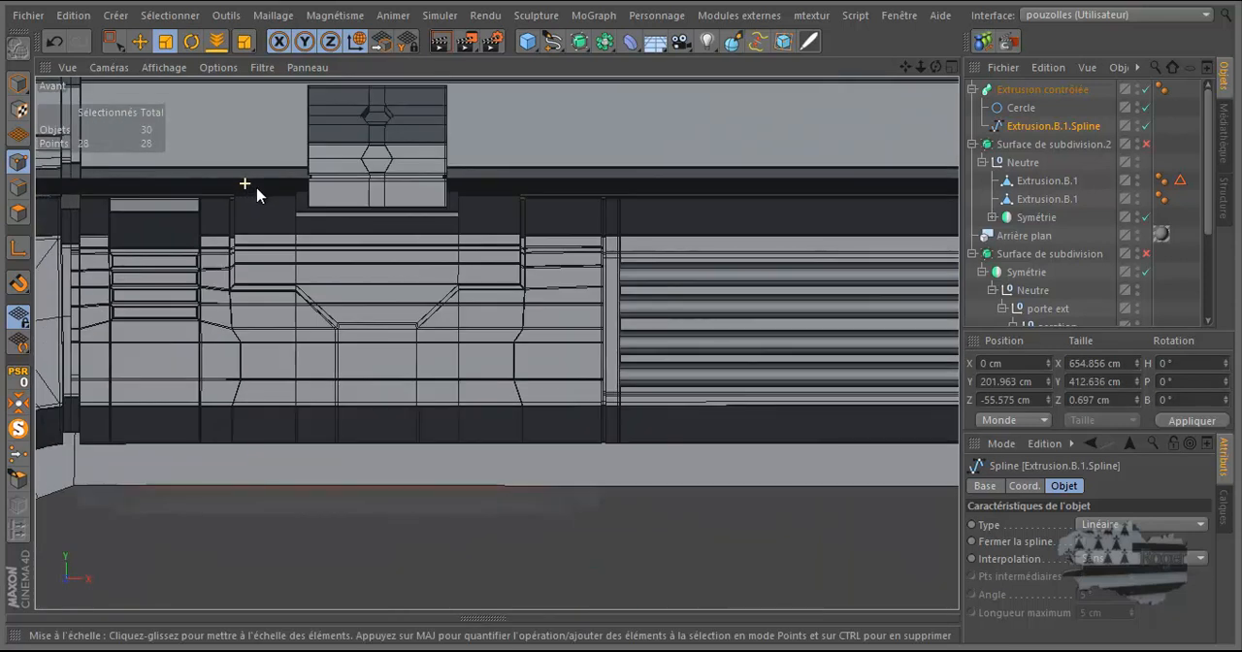
{"action": "scroll", "coordinate": [296, 201], "scroll_direction": "up", "scroll_amount": 3}
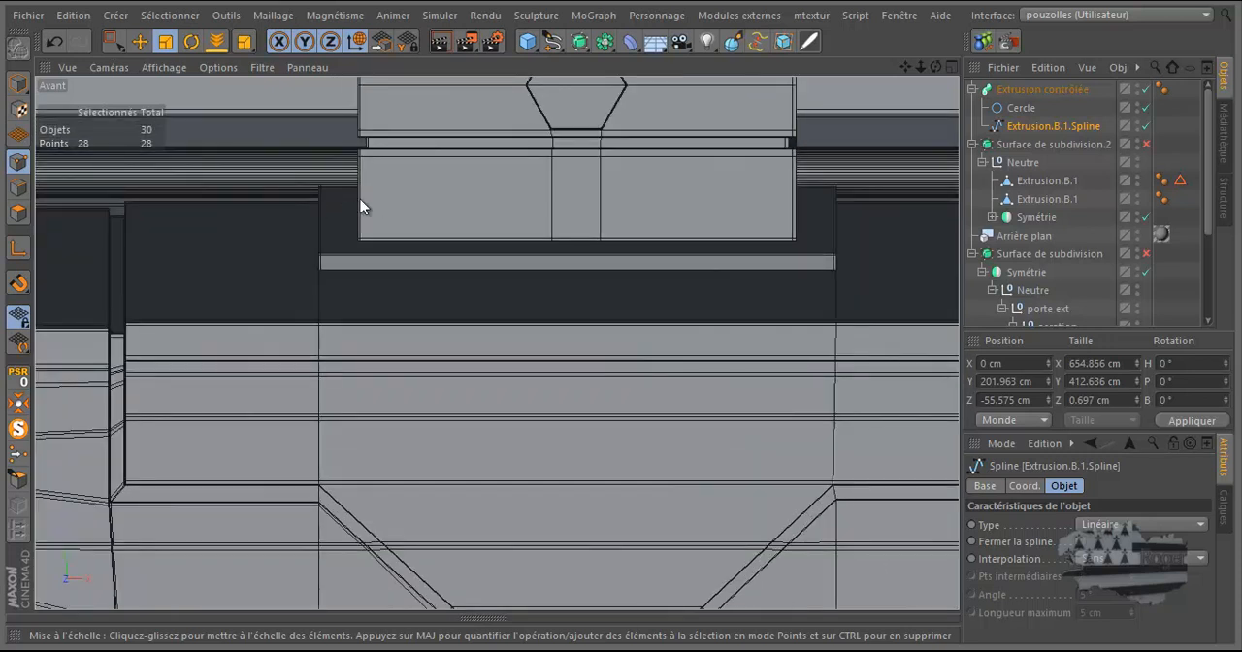
{"action": "scroll", "coordinate": [337, 197], "scroll_direction": "down", "scroll_amount": 5}
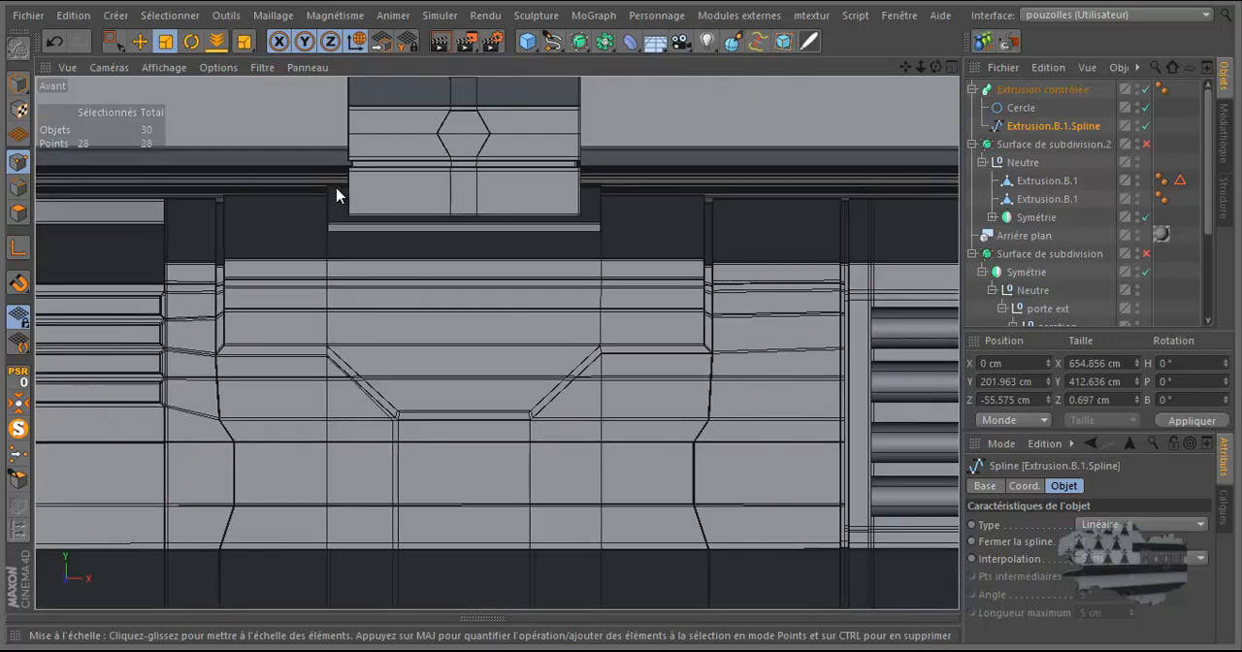
{"action": "scroll", "coordinate": [336, 189], "scroll_direction": "down", "scroll_amount": 3}
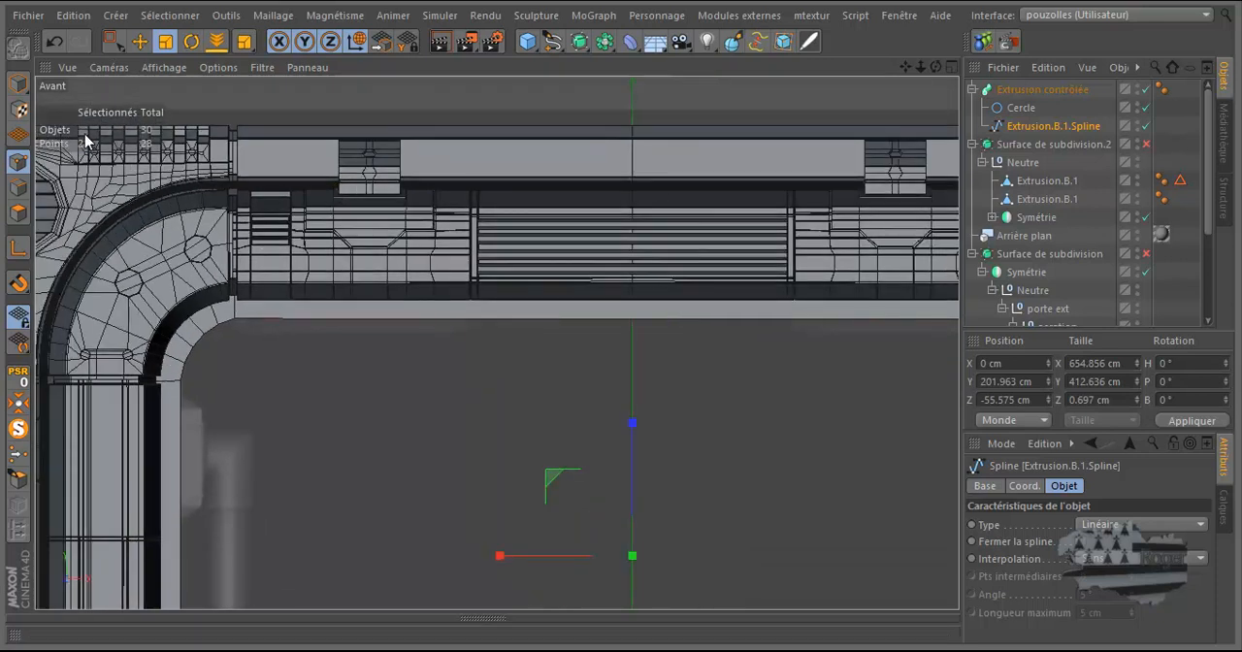
{"action": "left_click", "coordinate": [55, 43]}
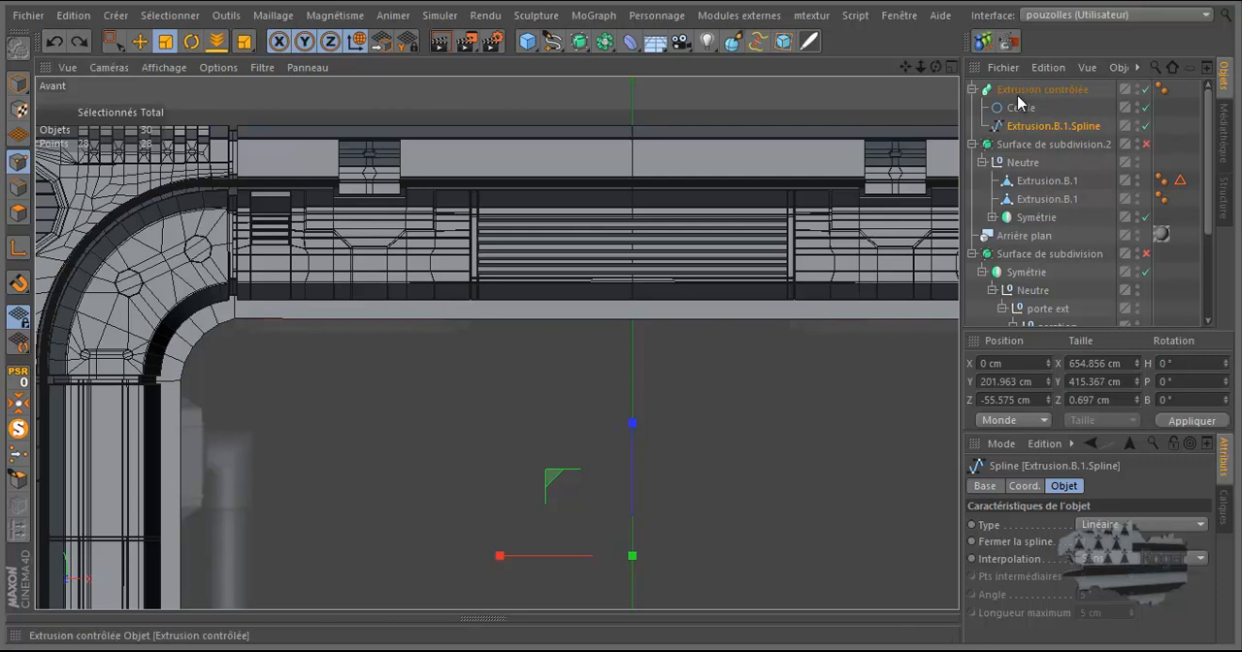
Step: Disable the Extrusion contrôlée generator and try to cut the arch spline at the middle of its top segment with the Couteau tool
{"action": "left_click", "coordinate": [1052, 136]}
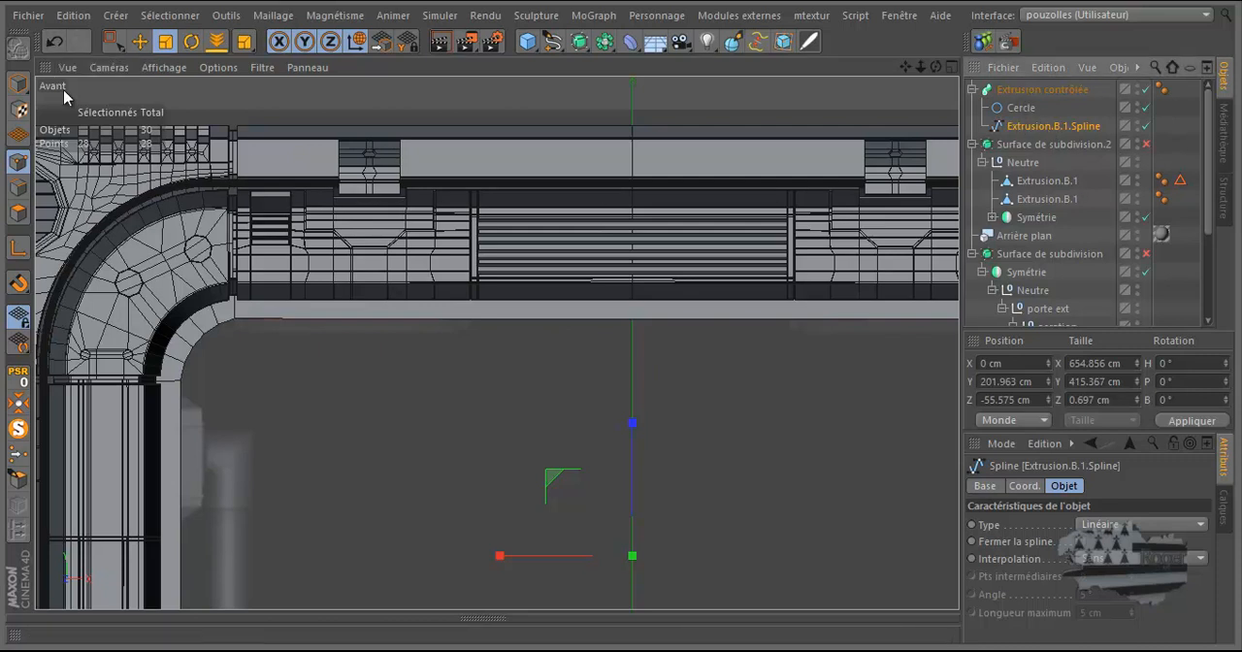
{"action": "left_click", "coordinate": [112, 43]}
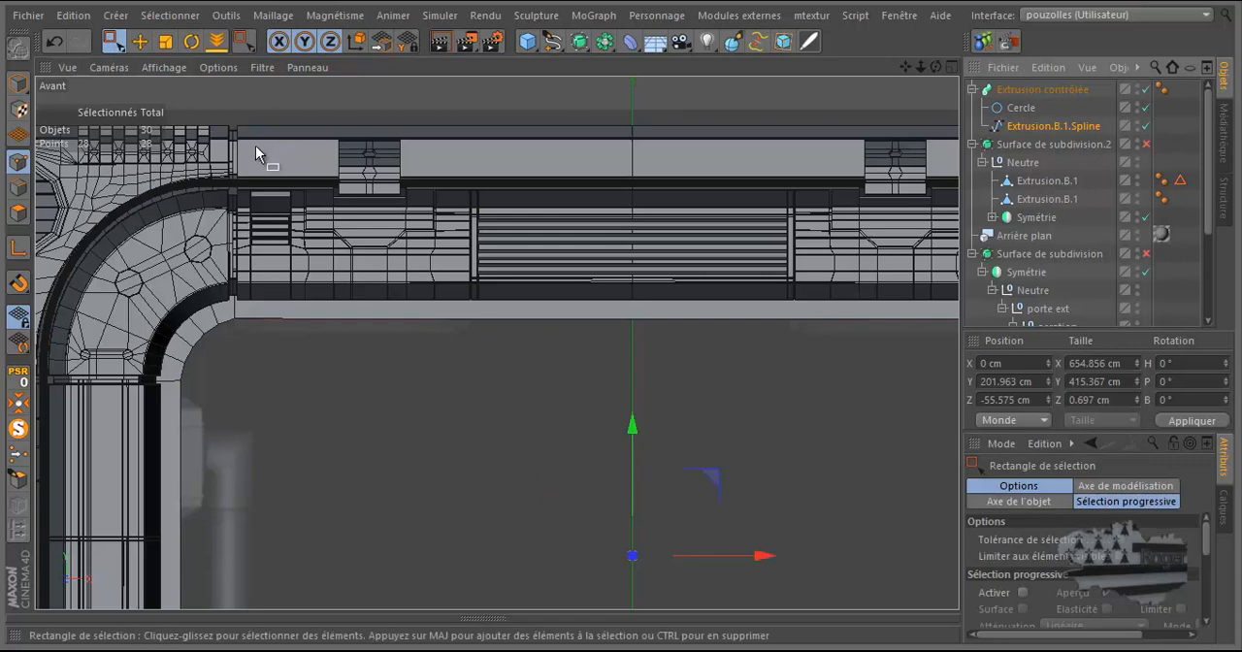
{"action": "scroll", "coordinate": [291, 146], "scroll_direction": "down", "scroll_amount": 1}
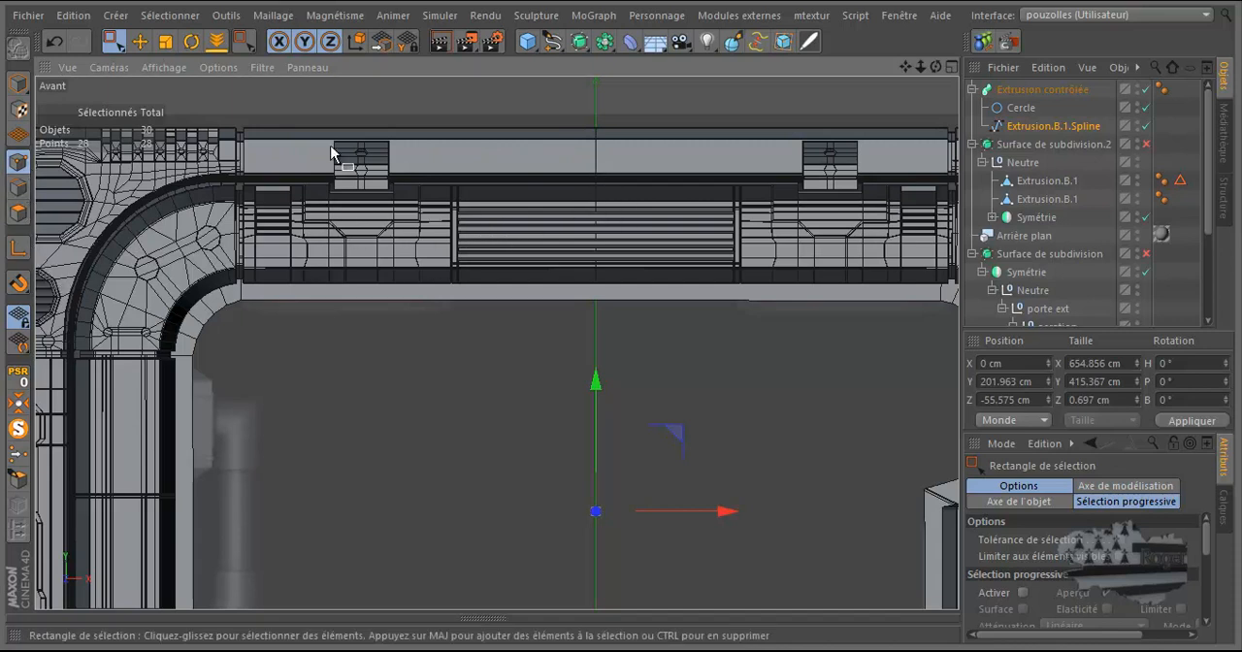
{"action": "key", "text": "k"}
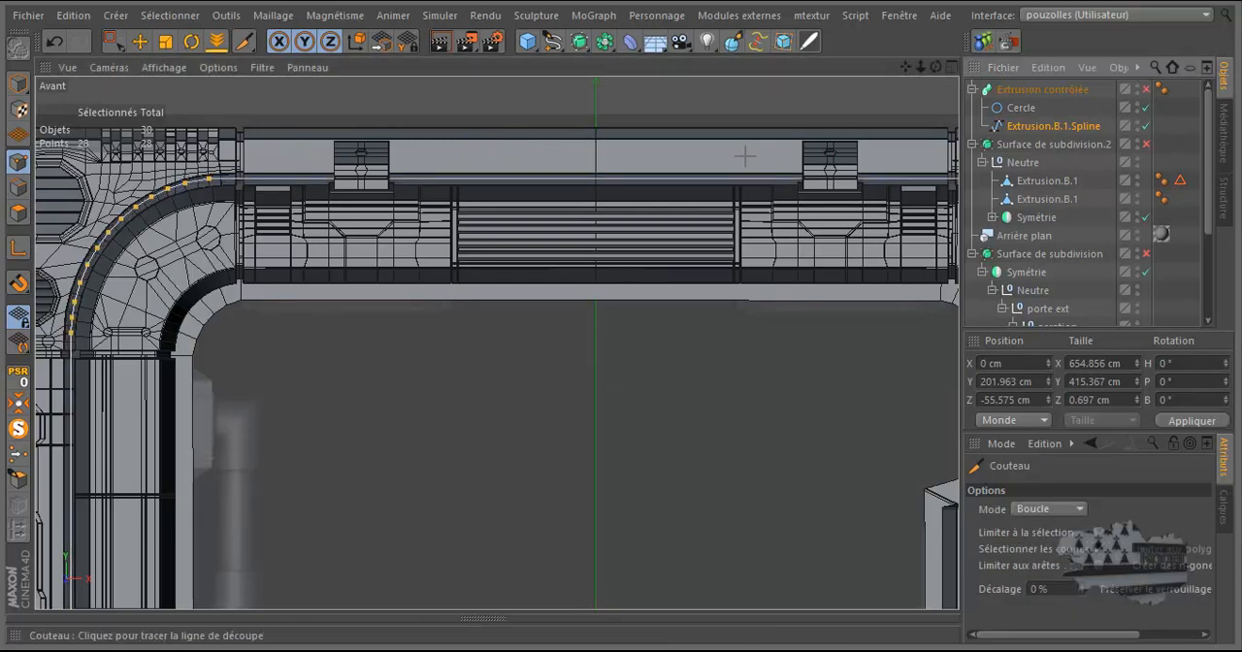
{"action": "scroll", "coordinate": [596, 180], "scroll_direction": "up", "scroll_amount": 3}
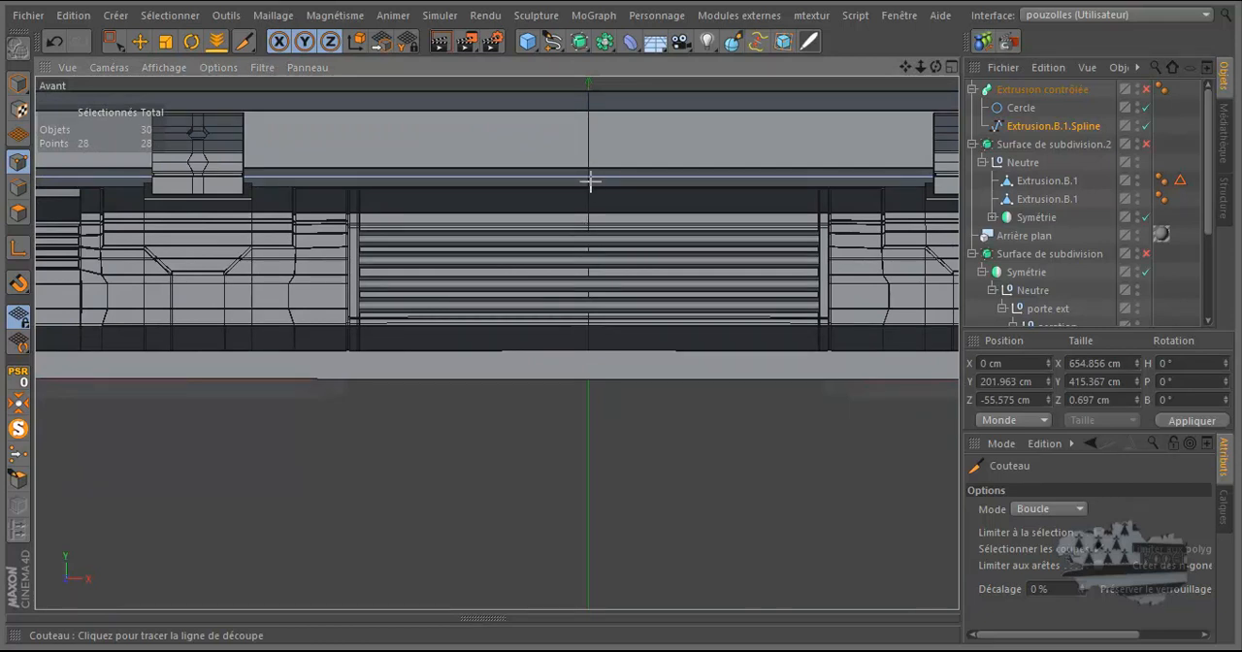
{"action": "scroll", "coordinate": [582, 190], "scroll_direction": "up", "scroll_amount": 3}
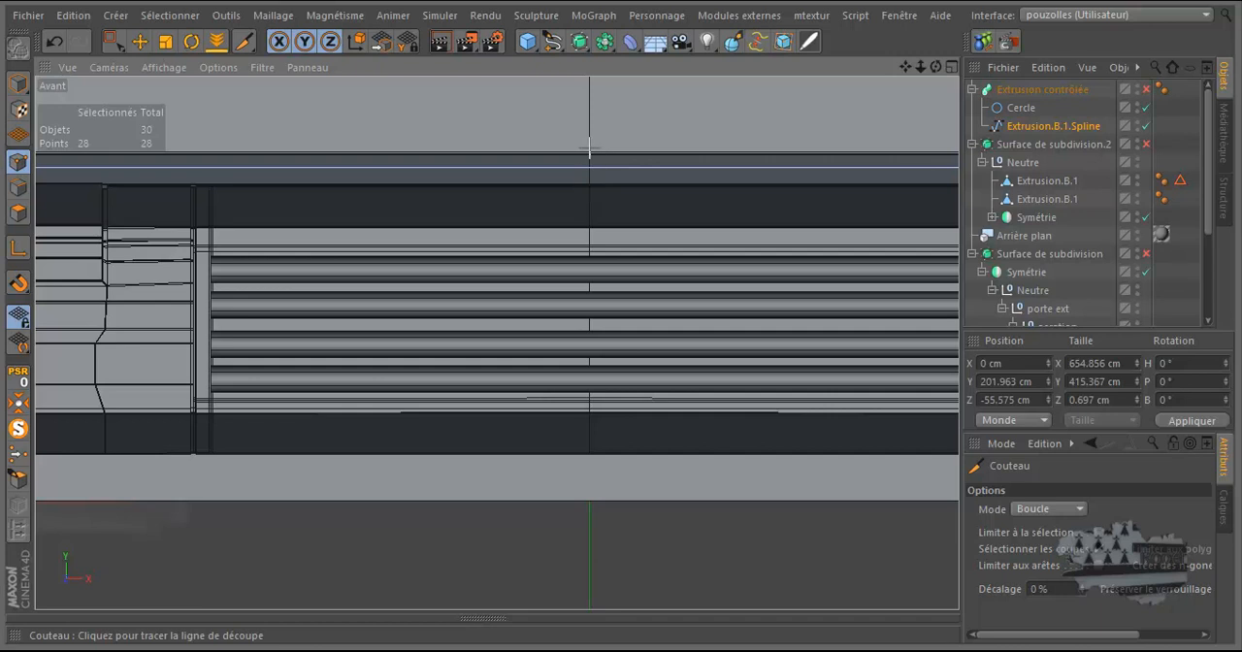
{"action": "scroll", "coordinate": [635, 169], "scroll_direction": "down", "scroll_amount": 2}
{"action": "scroll", "coordinate": [621, 167], "scroll_direction": "down", "scroll_amount": 1}
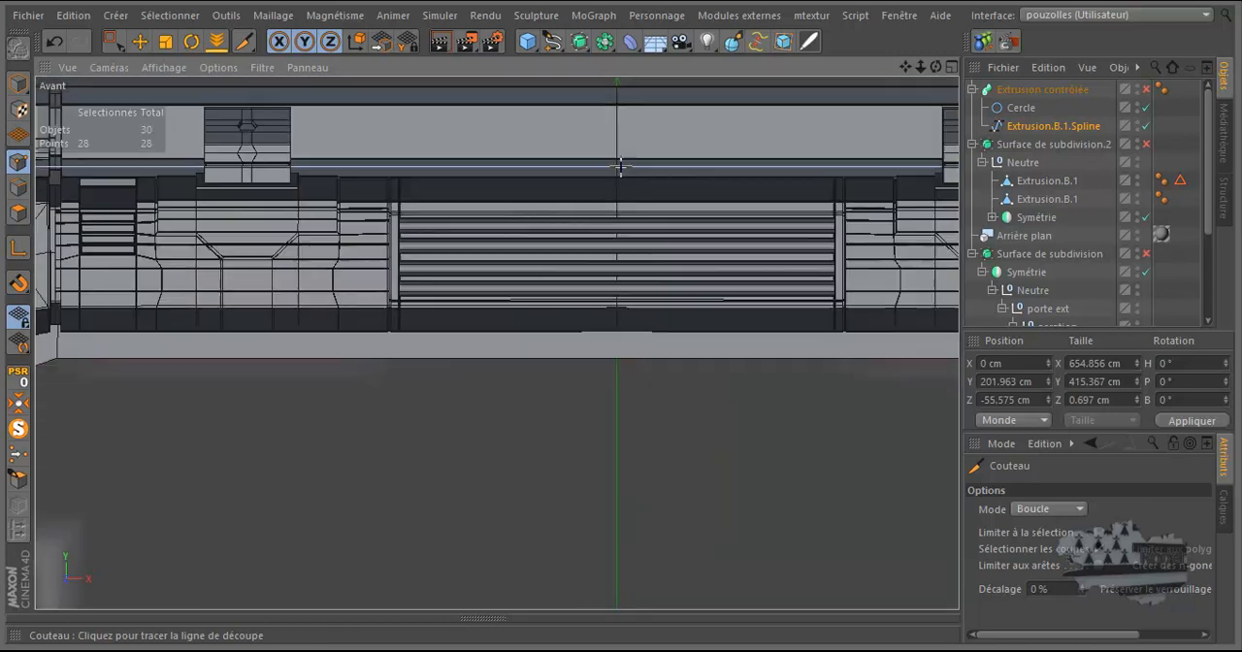
{"action": "scroll", "coordinate": [636, 165], "scroll_direction": "up", "scroll_amount": 5}
{"action": "scroll", "coordinate": [597, 165], "scroll_direction": "up", "scroll_amount": 1}
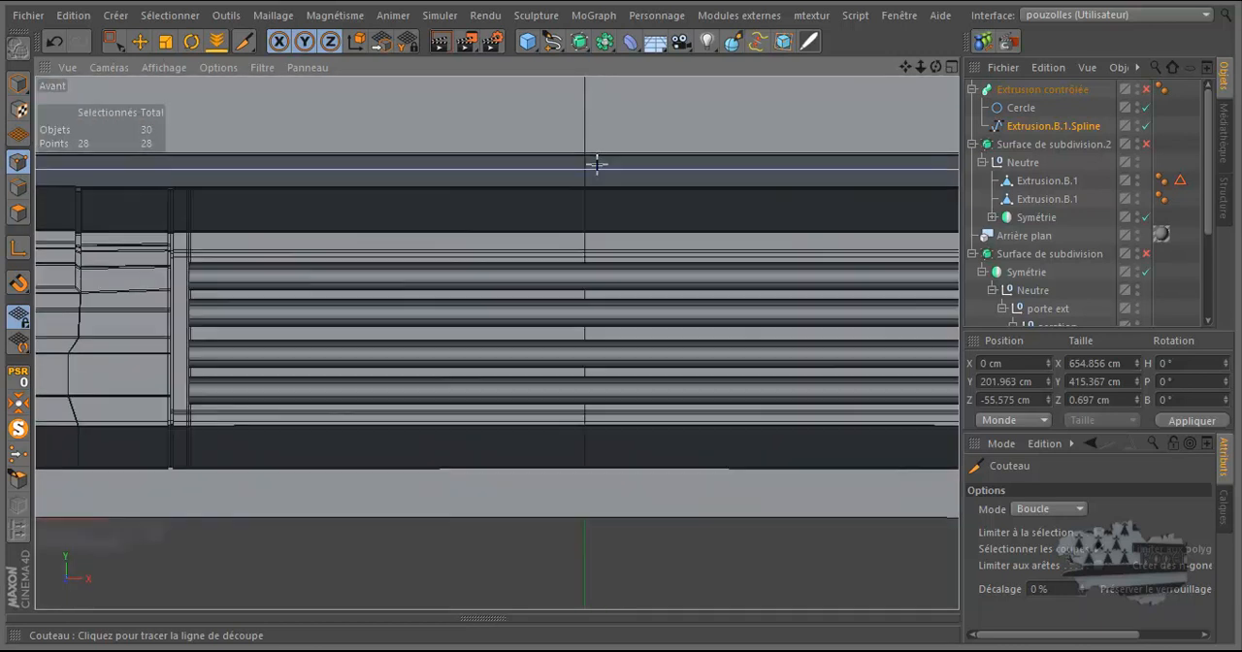
Step: Add a point on the arch spline's top segment at the centre line with Ajouter des points, and select it for moving
{"action": "right_click", "coordinate": [556, 151]}
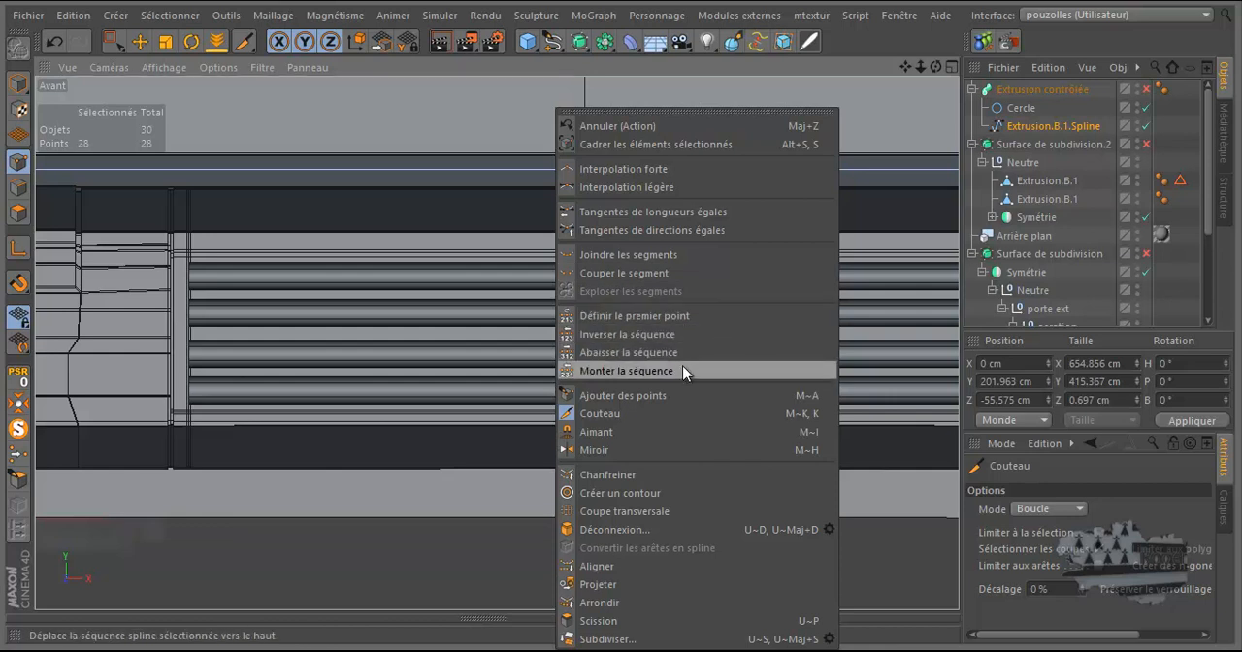
{"action": "left_click", "coordinate": [662, 403]}
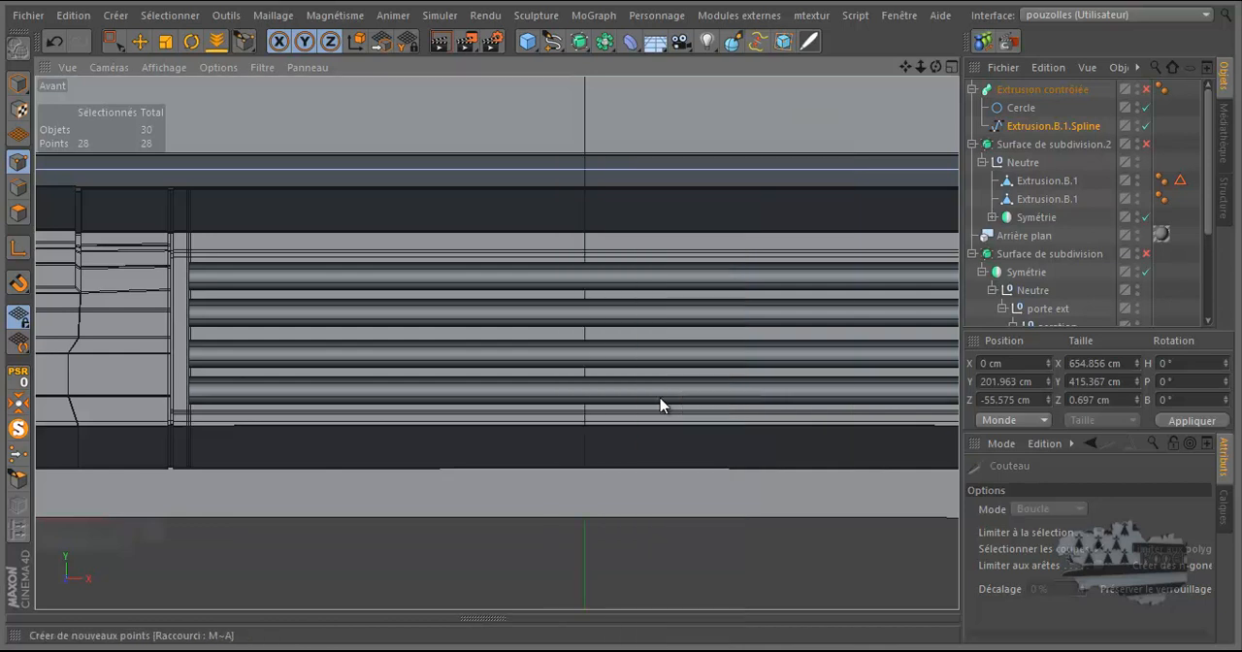
{"action": "left_click", "coordinate": [584, 173]}
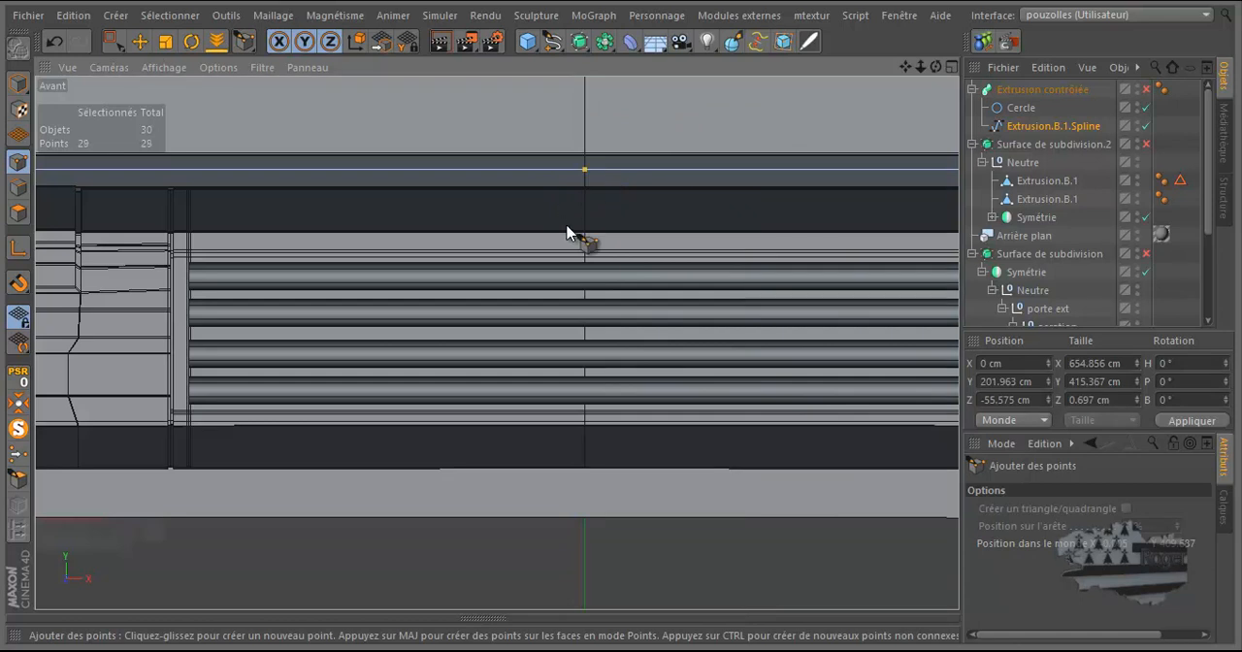
{"action": "left_click", "coordinate": [140, 41]}
{"action": "left_click", "coordinate": [584, 172]}
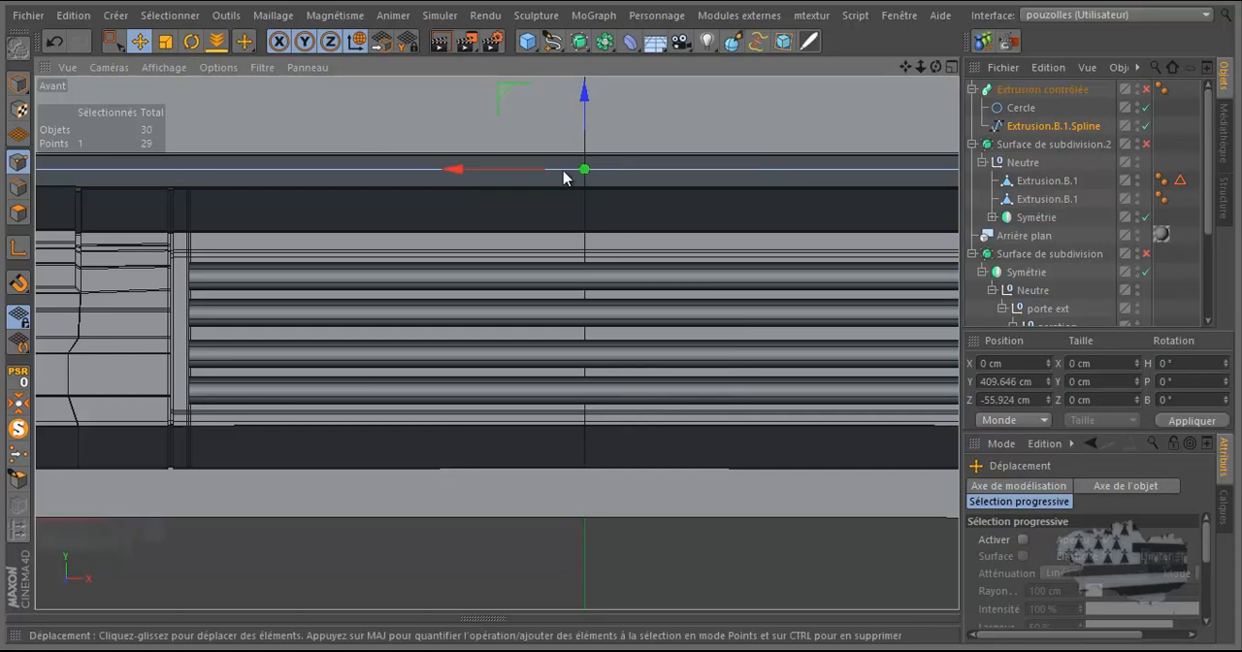
Step: Centre the newly added spline point on the door's axis by setting its X position to 0 cm
{"action": "left_click_drag", "start_coordinate": [533, 177], "coordinate": [553, 179]}
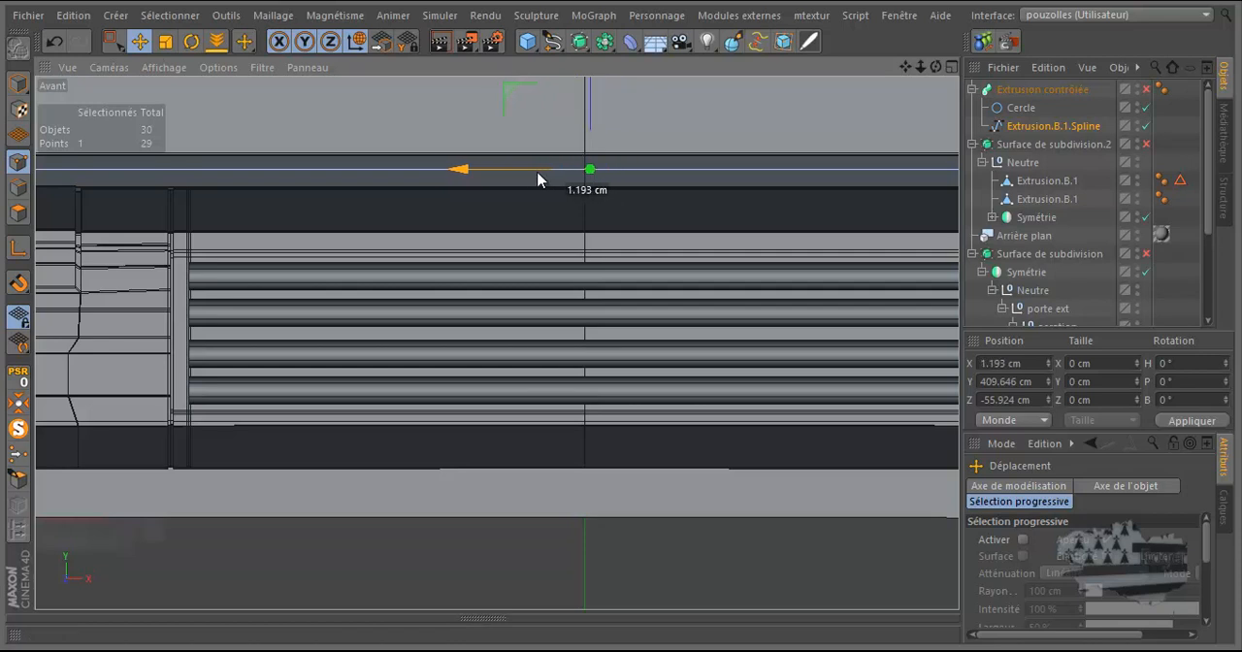
{"action": "left_click", "coordinate": [999, 364]}
{"action": "type", "text": "0"}
{"action": "left_click", "coordinate": [1191, 424]}
Step: Select all the arch spline's points on the right half of the frame in the front view and delete them
{"action": "scroll", "coordinate": [743, 307], "scroll_direction": "down", "scroll_amount": 6}
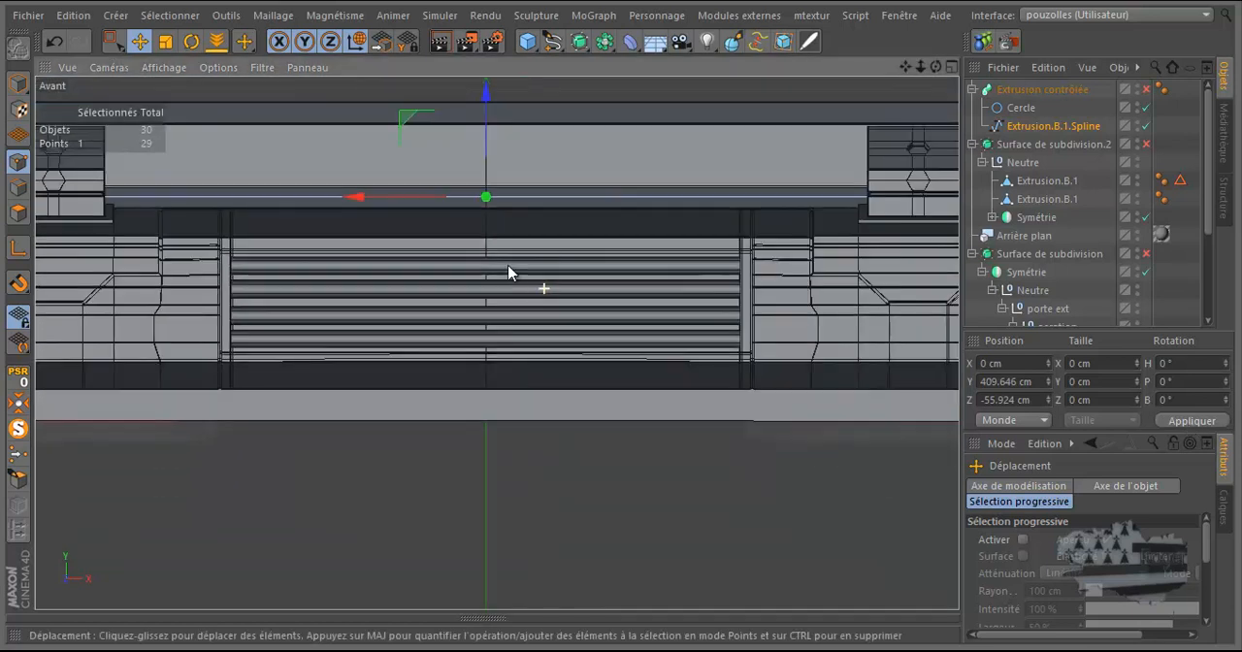
{"action": "scroll", "coordinate": [449, 255], "scroll_direction": "down", "scroll_amount": 4}
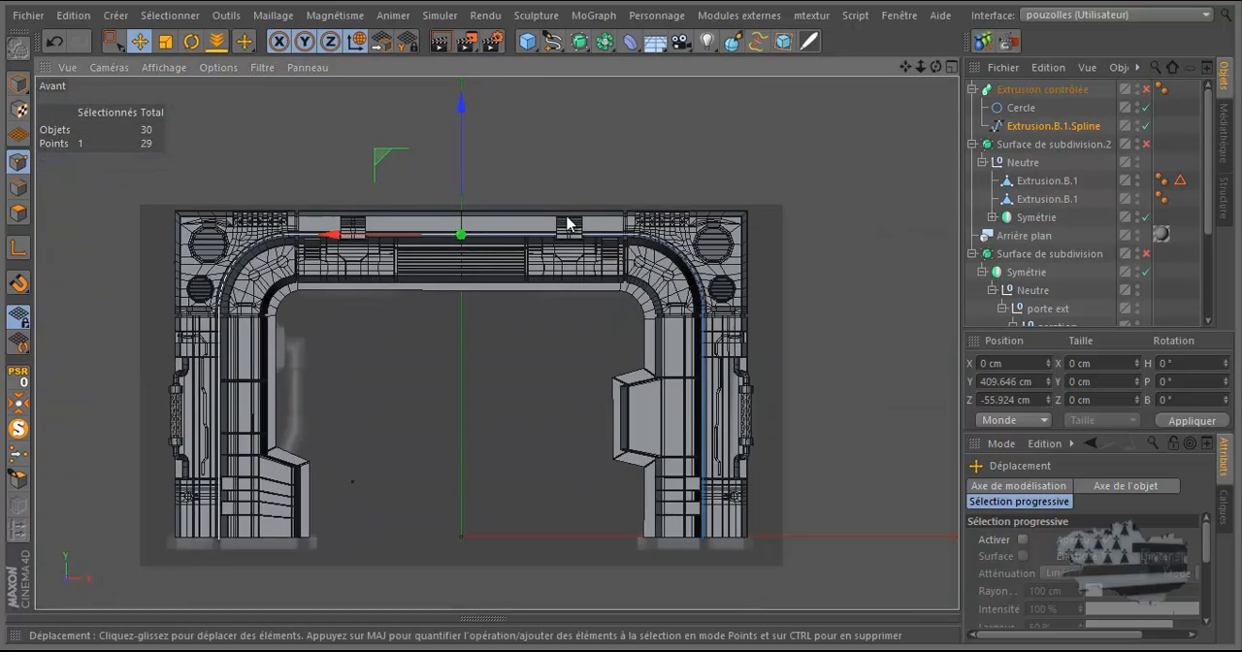
{"action": "left_click", "coordinate": [113, 40]}
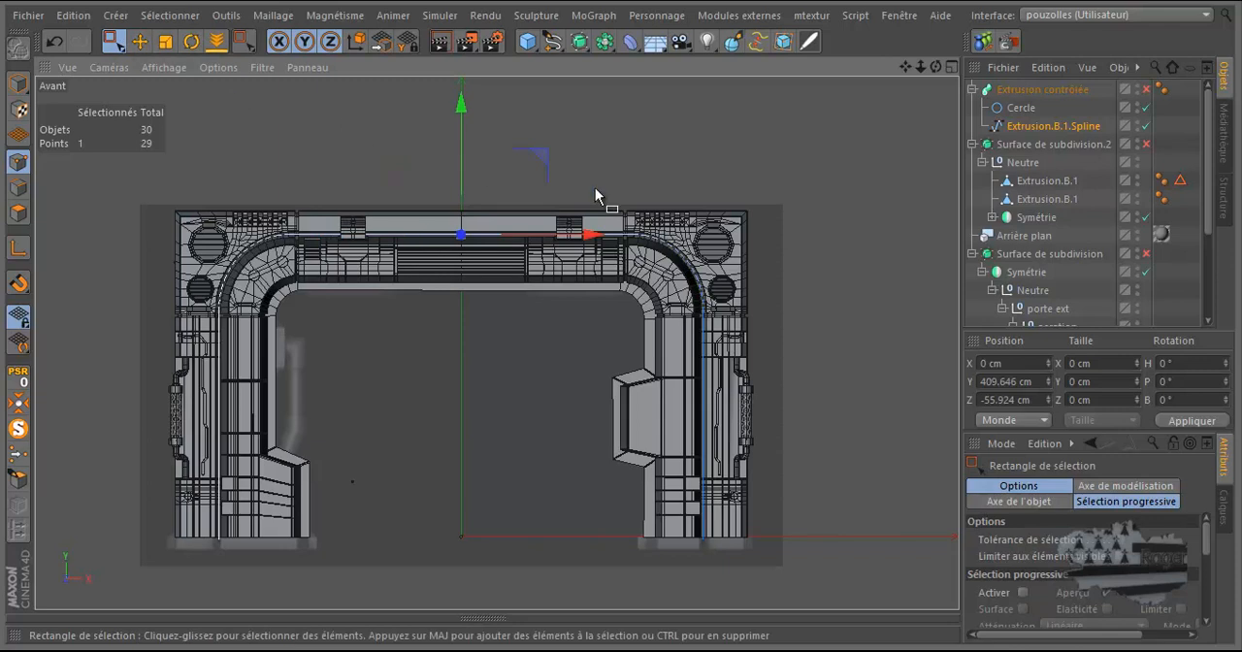
{"action": "left_click_drag", "start_coordinate": [837, 198], "coordinate": [517, 586]}
{"action": "key", "text": "Delete"}
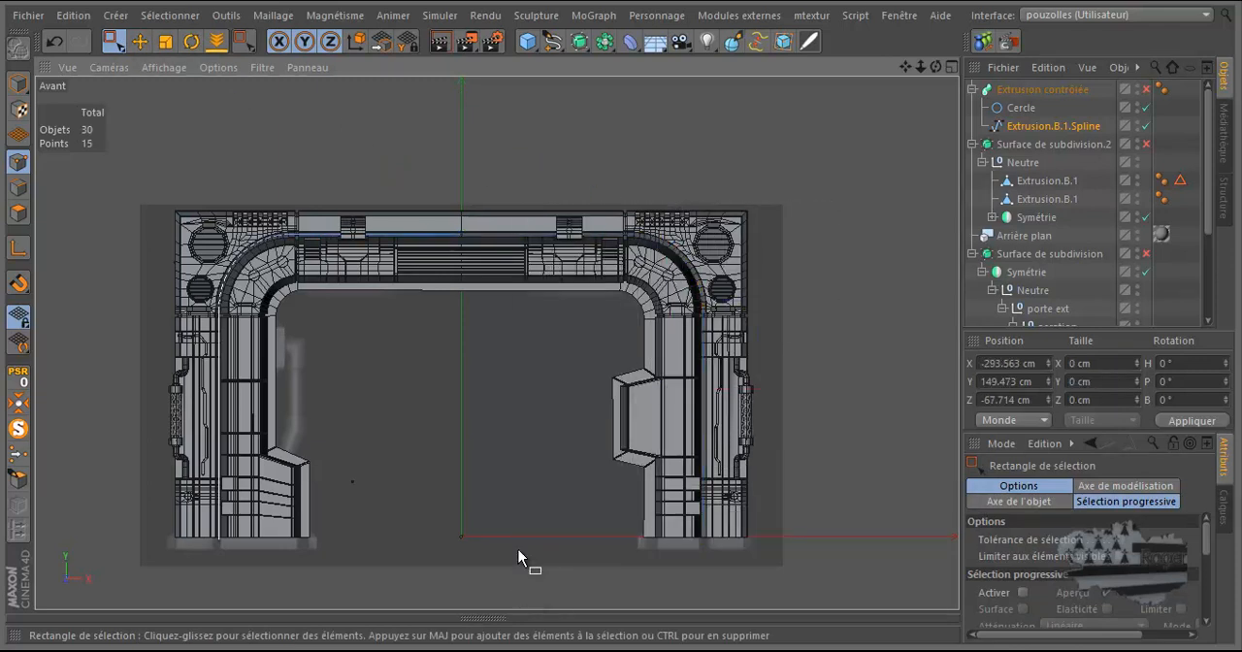
Step: Select the remaining half-spline's bend and top-segment points, re-enable Extrusion contrôlée, and lower them to Y about 361.5 cm
{"action": "scroll", "coordinate": [321, 269], "scroll_direction": "up", "scroll_amount": 2}
{"action": "scroll", "coordinate": [170, 383], "scroll_direction": "up", "scroll_amount": 3}
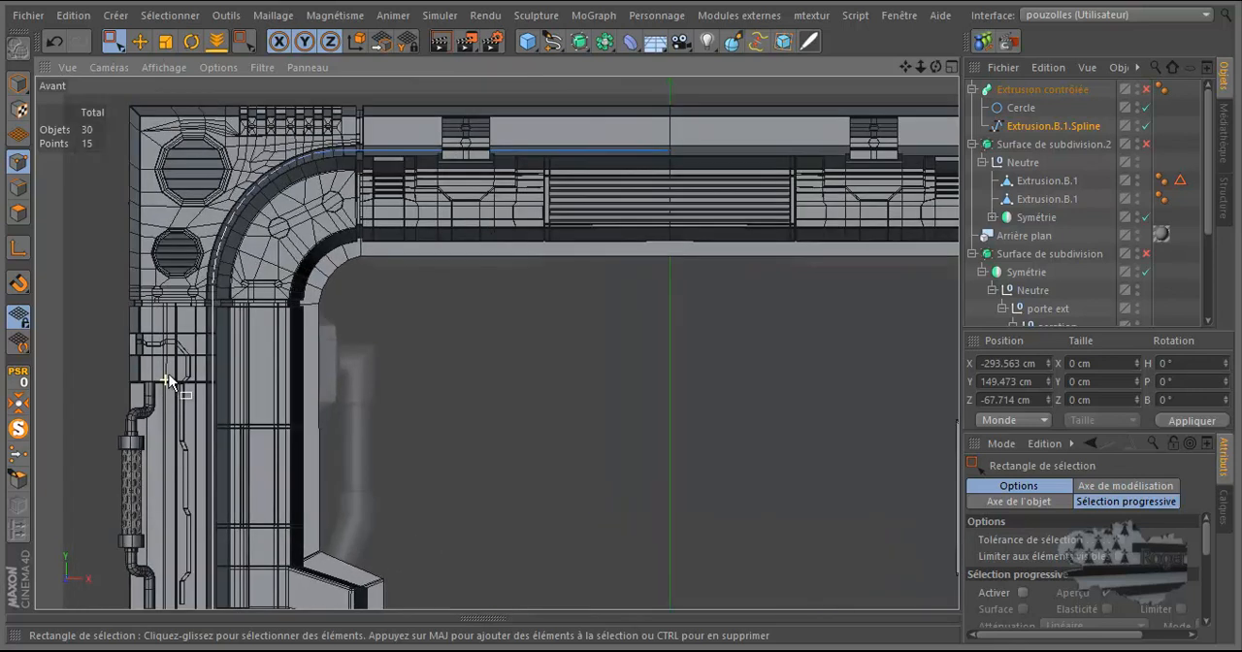
{"action": "scroll", "coordinate": [470, 90], "scroll_direction": "up", "scroll_amount": 3}
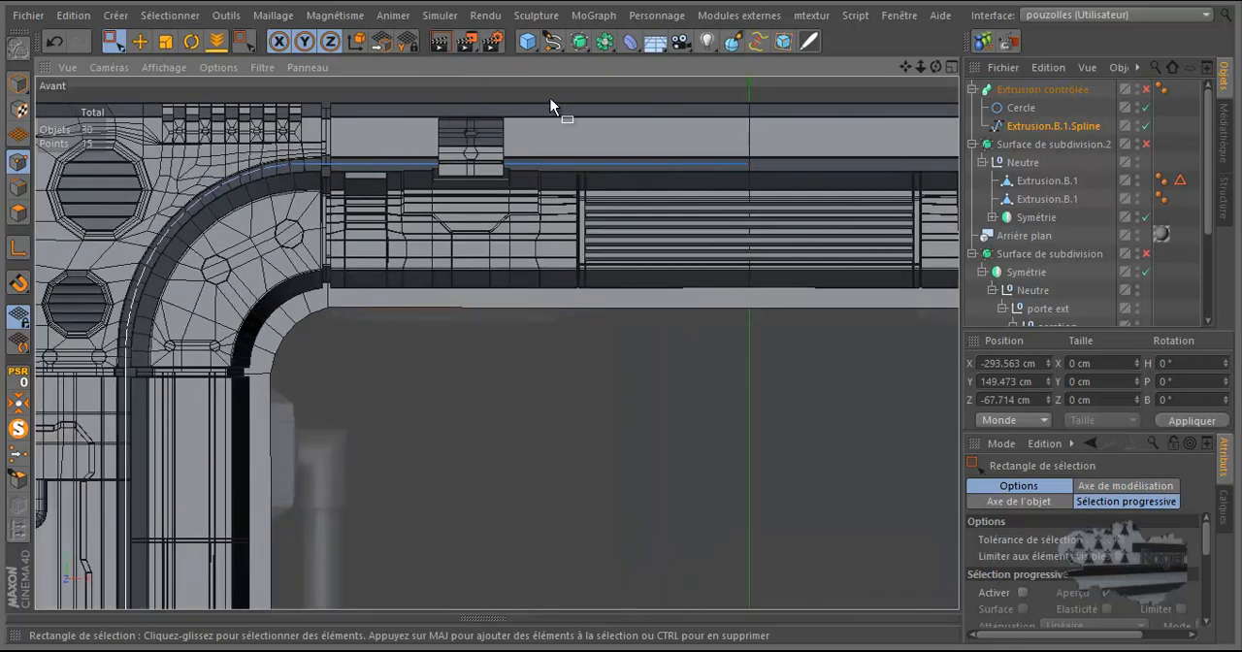
{"action": "left_click_drag", "start_coordinate": [788, 118], "coordinate": [83, 369]}
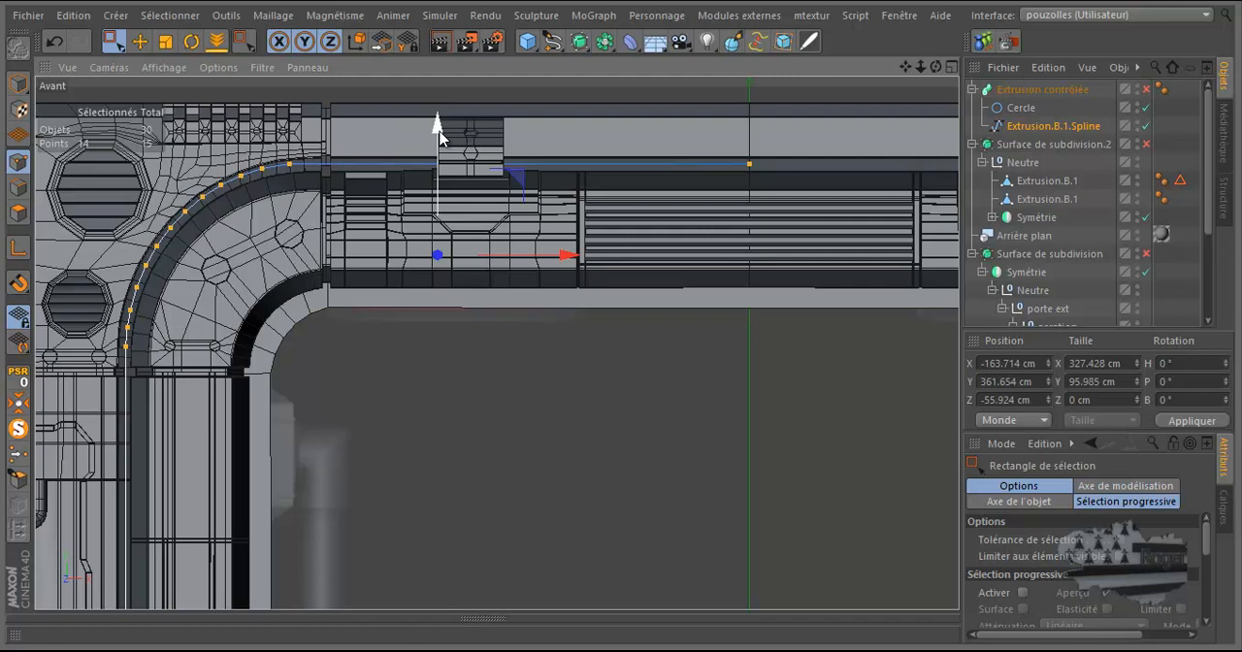
{"action": "left_click", "coordinate": [1147, 90]}
{"action": "scroll", "coordinate": [496, 162], "scroll_direction": "up", "scroll_amount": 6}
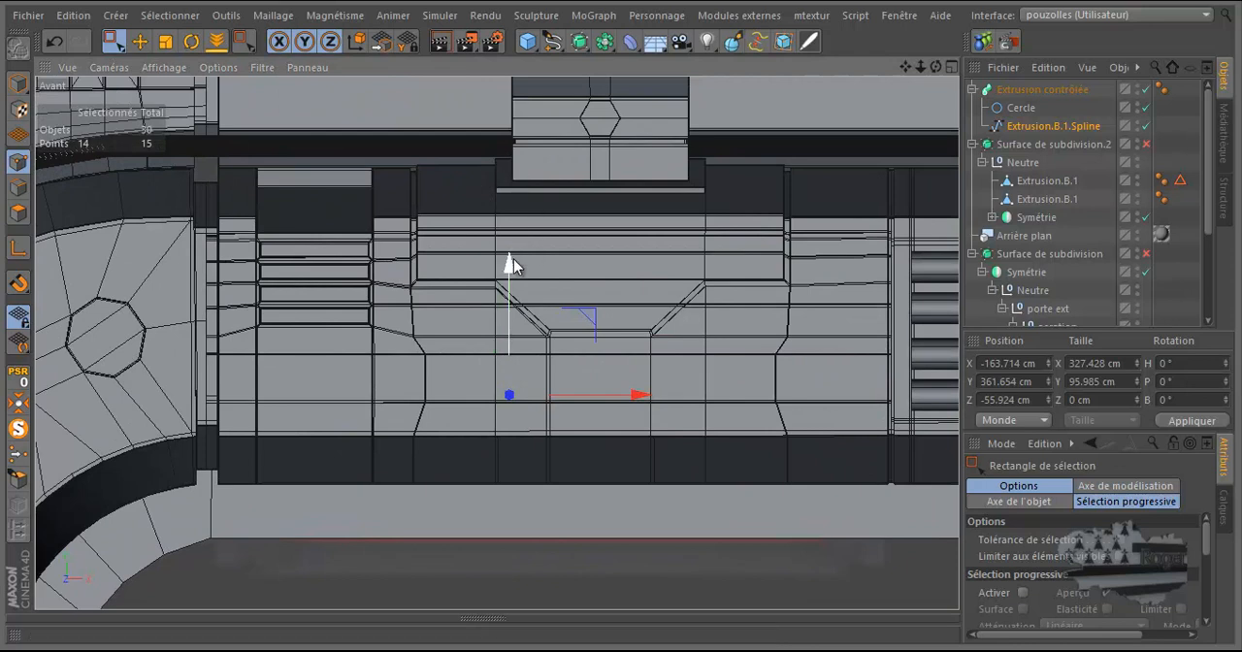
{"action": "left_click_drag", "start_coordinate": [509, 261], "coordinate": [510, 262]}
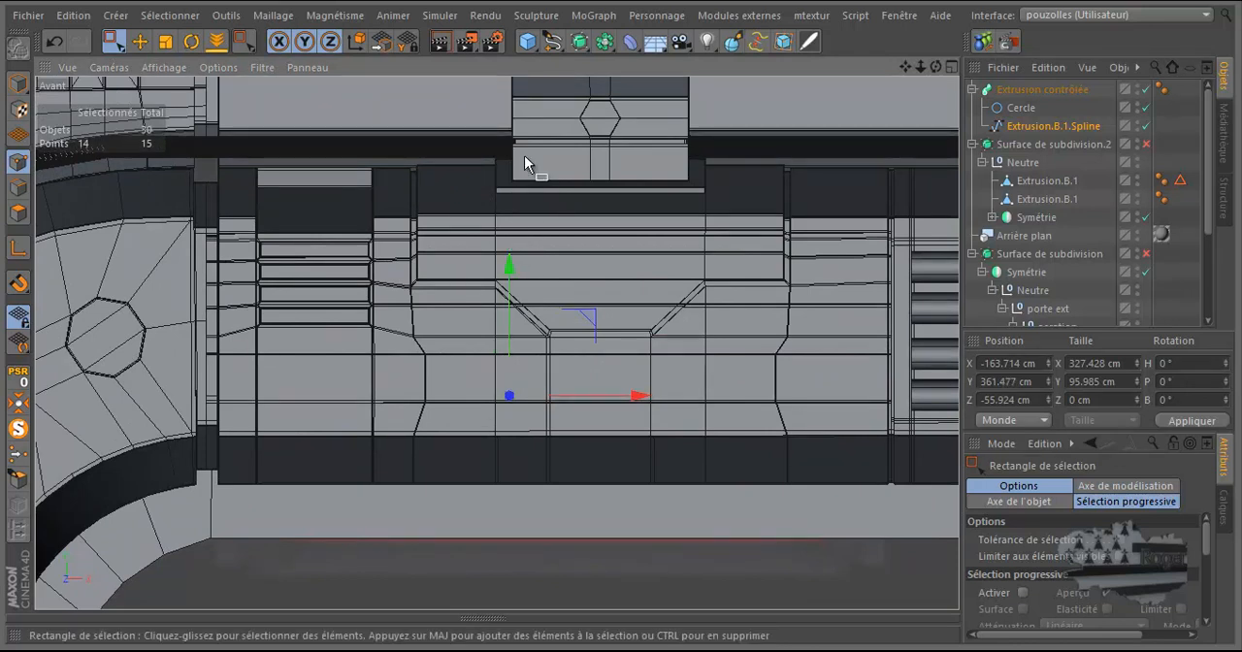
Step: Select the 13 points of the spline's corner bend and shift them horizontally to X about -283.7 cm
{"action": "scroll", "coordinate": [525, 156], "scroll_direction": "down", "scroll_amount": 5}
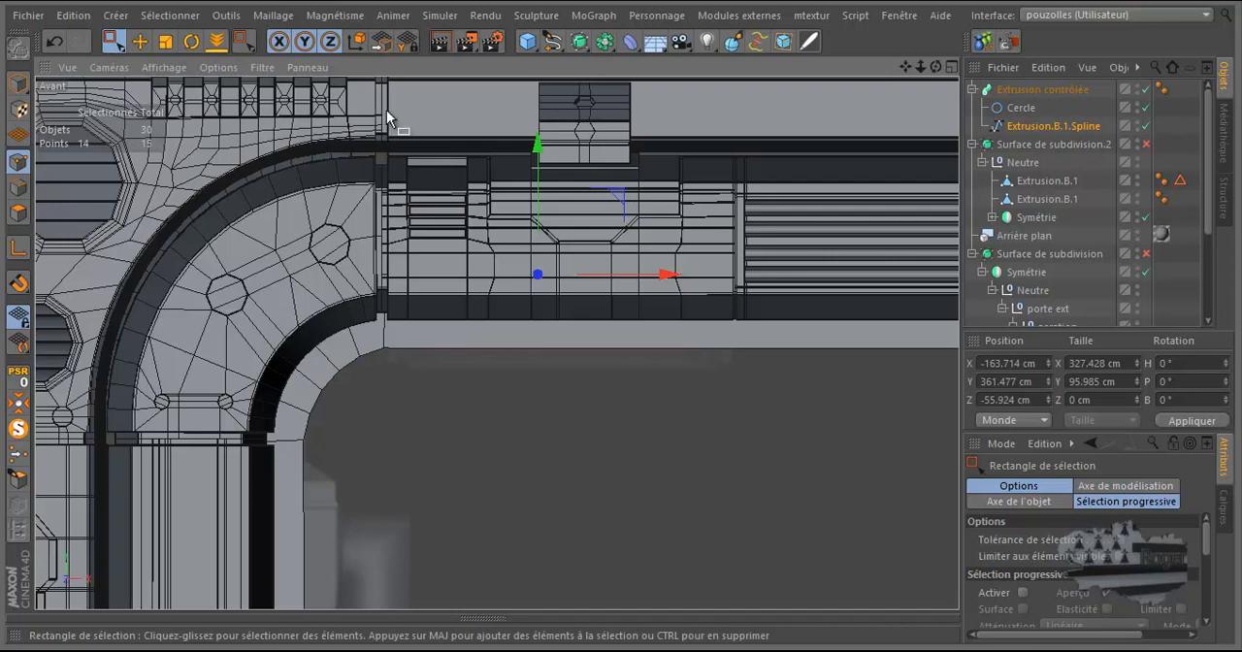
{"action": "left_click_drag", "start_coordinate": [377, 120], "coordinate": [77, 418]}
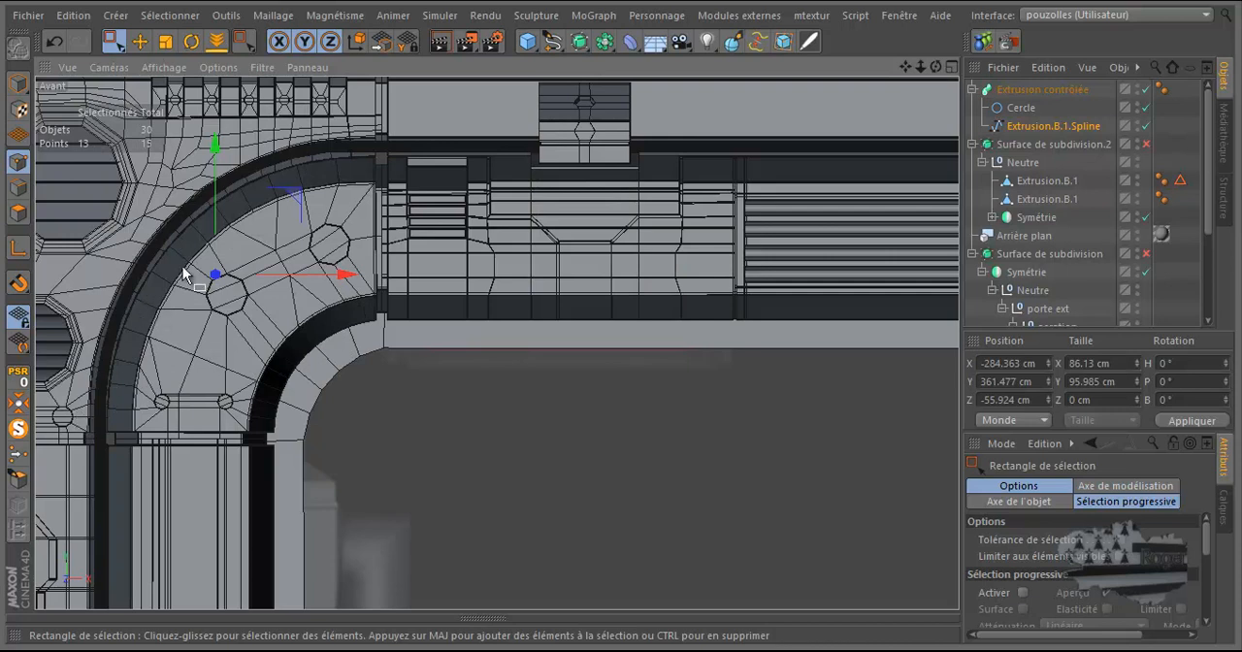
{"action": "left_click", "coordinate": [1146, 89]}
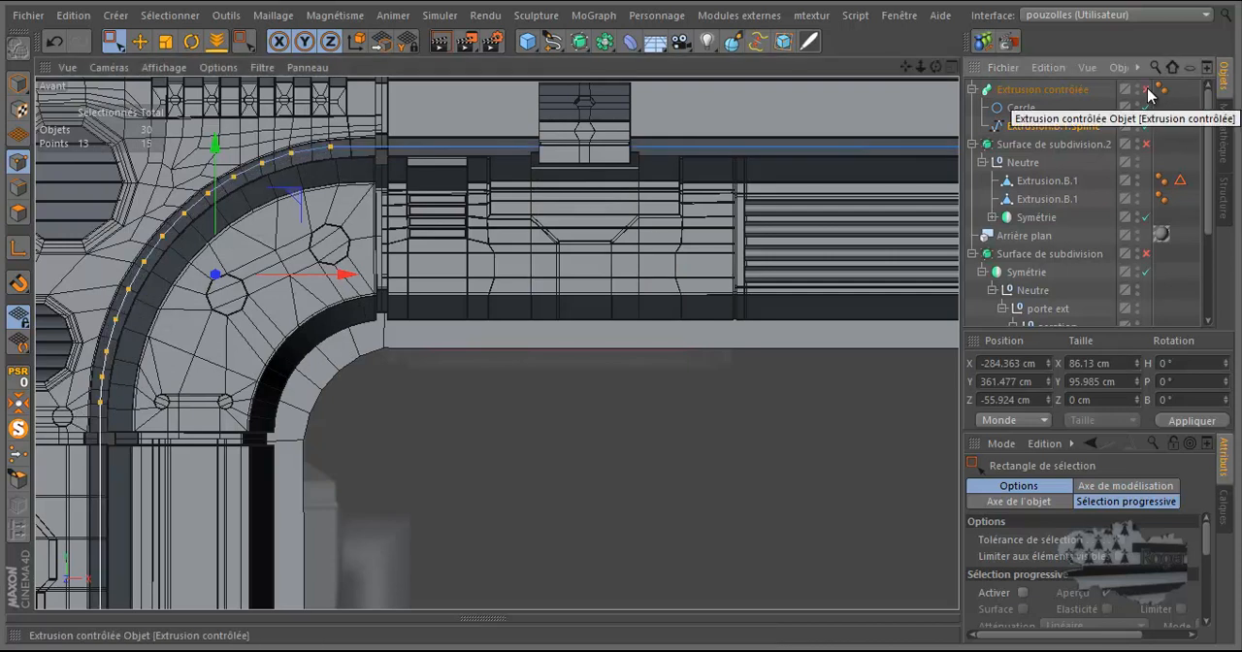
{"action": "left_click", "coordinate": [1146, 89]}
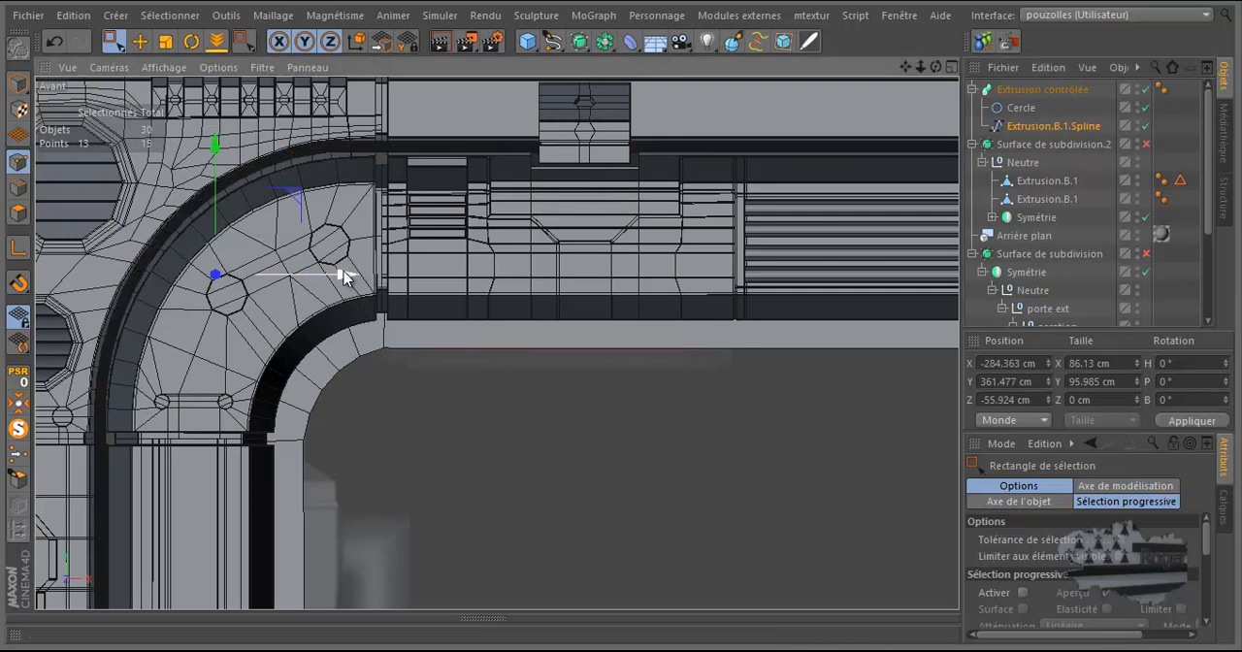
{"action": "left_click_drag", "start_coordinate": [344, 271], "coordinate": [342, 275]}
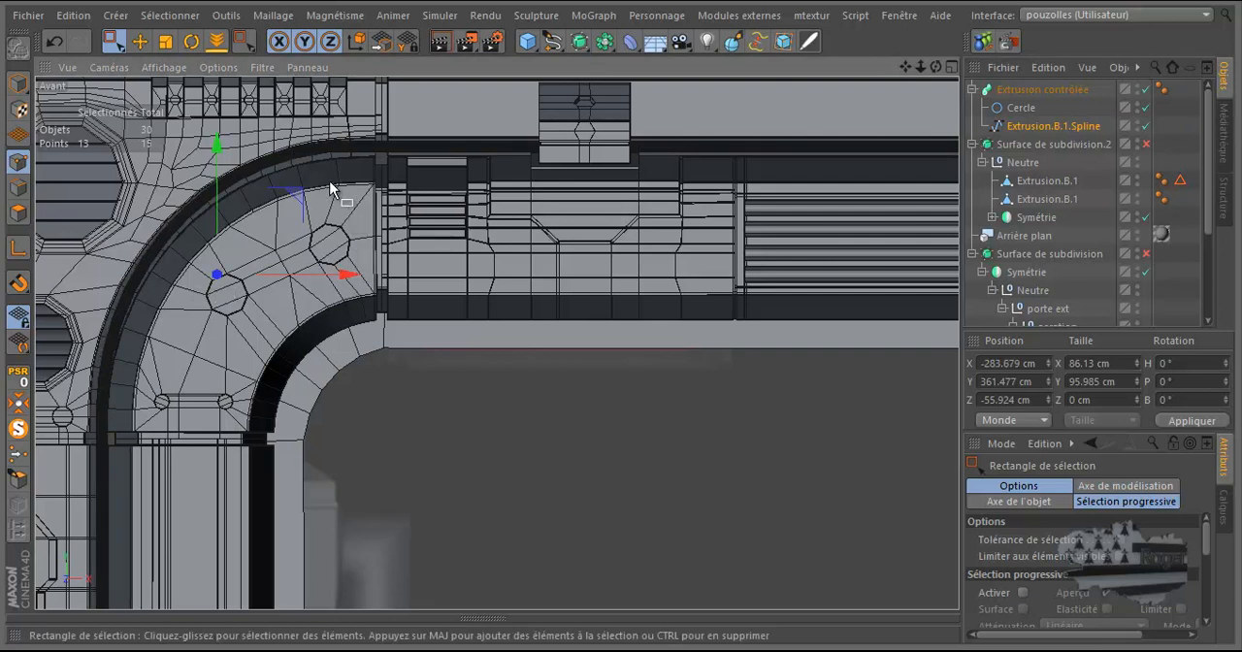
{"action": "left_click_drag", "start_coordinate": [220, 148], "coordinate": [220, 147]}
Step: Disable the Extrusion contrôlée generator and examine the cable's path around the upper corner in the reference image
{"action": "left_click", "coordinate": [1145, 88]}
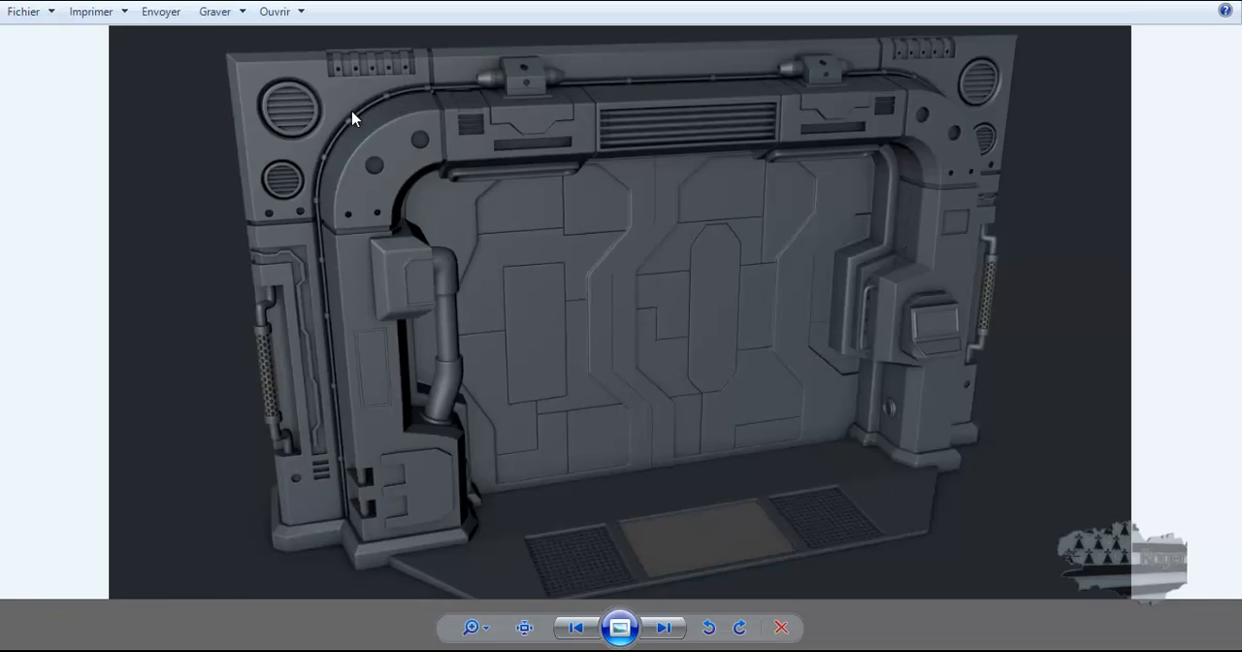
{"action": "scroll", "coordinate": [353, 118], "scroll_direction": "up", "scroll_amount": 5}
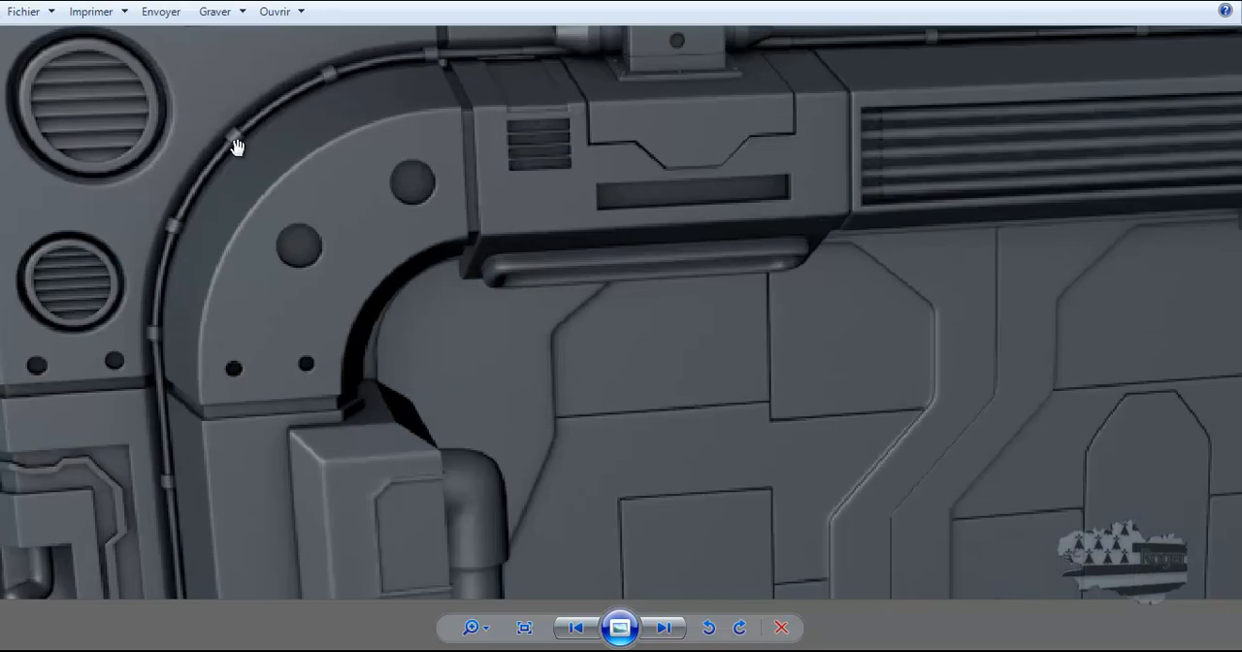
{"action": "scroll", "coordinate": [216, 274], "scroll_direction": "down", "scroll_amount": 4}
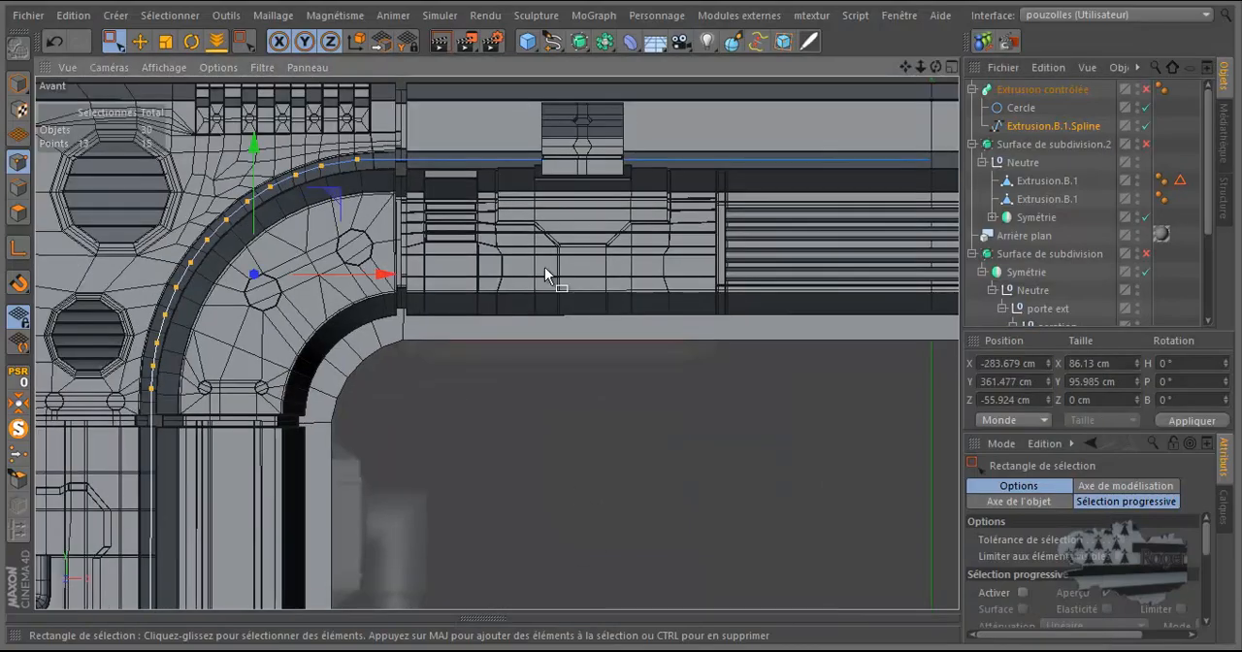
Step: Add the spline's foot point to the corner bend selection and shift all these points outward to X about -285.6 cm
{"action": "scroll", "coordinate": [398, 219], "scroll_direction": "down", "scroll_amount": 2}
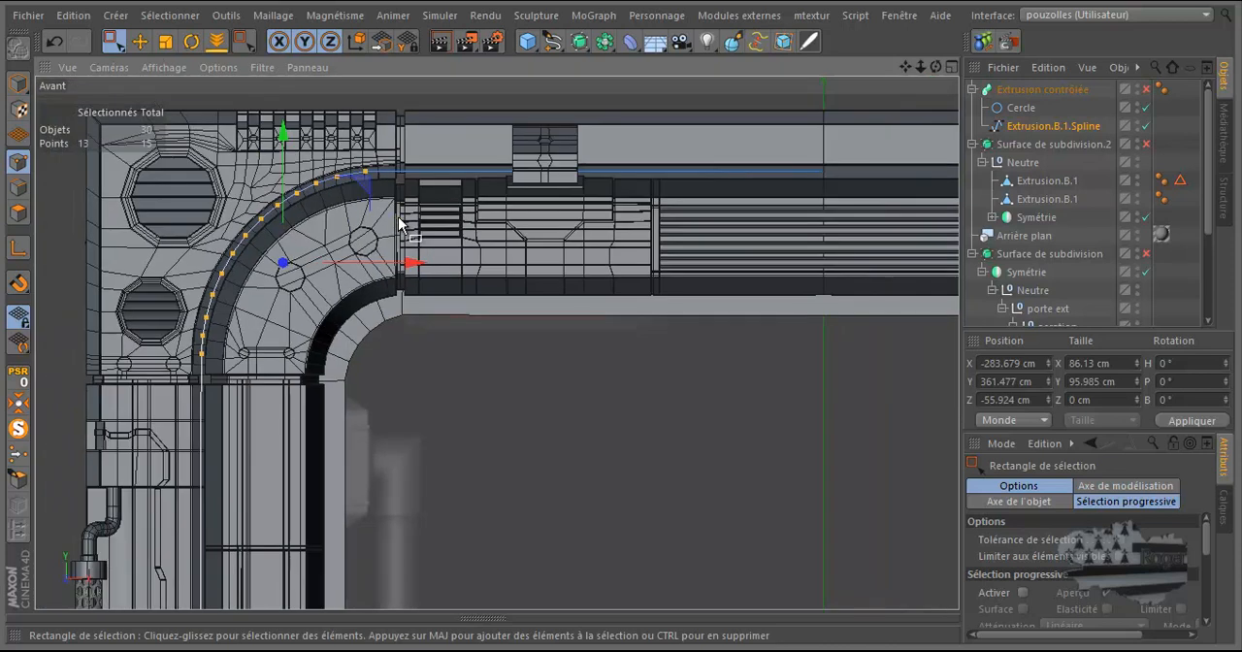
{"action": "scroll", "coordinate": [396, 225], "scroll_direction": "down", "scroll_amount": 3}
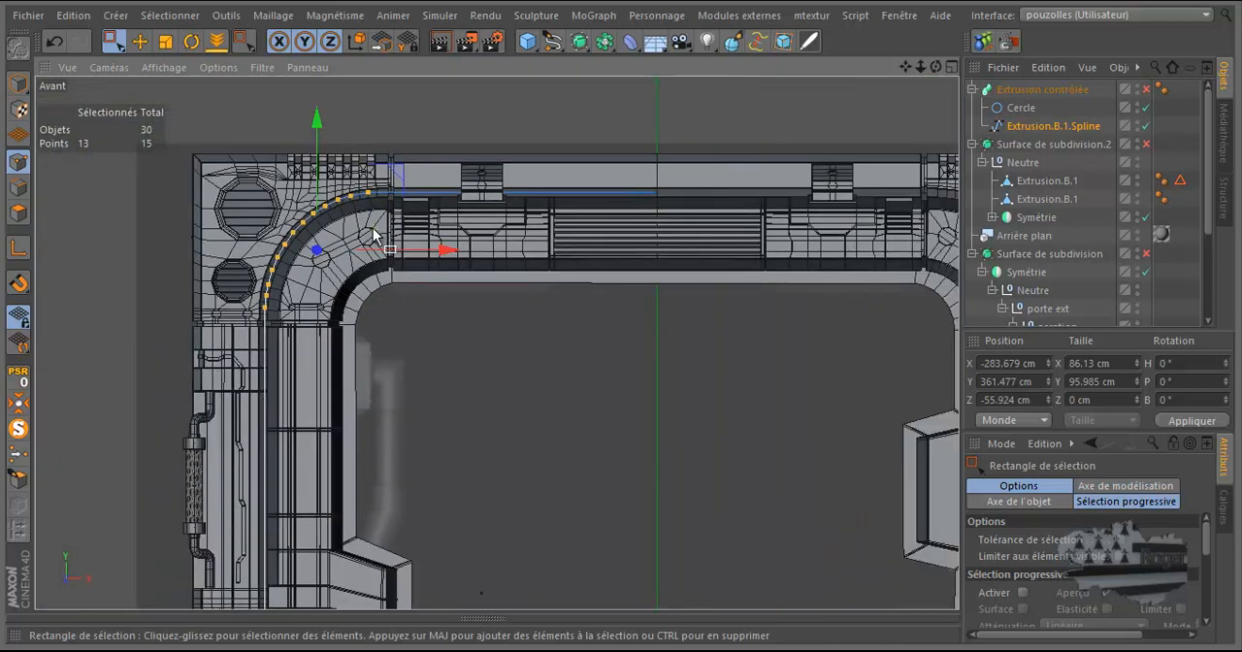
{"action": "scroll", "coordinate": [297, 312], "scroll_direction": "down", "scroll_amount": 3}
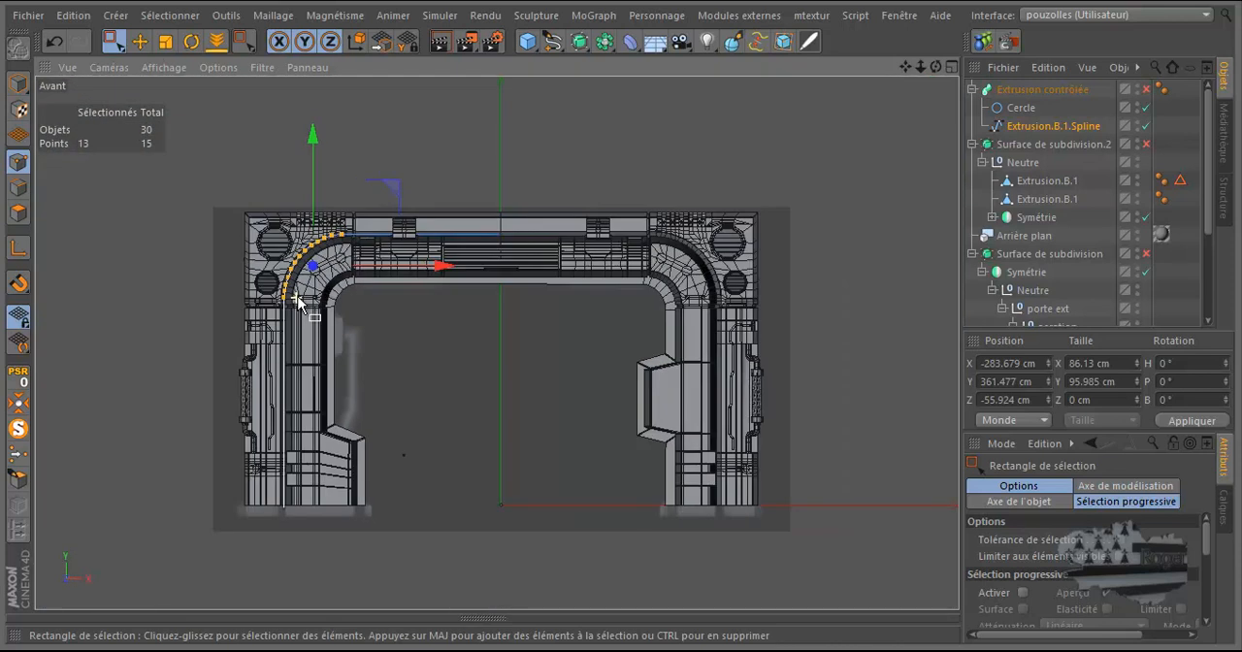
{"action": "left_click_drag", "start_coordinate": [302, 473], "coordinate": [279, 536], "text": "shift"}
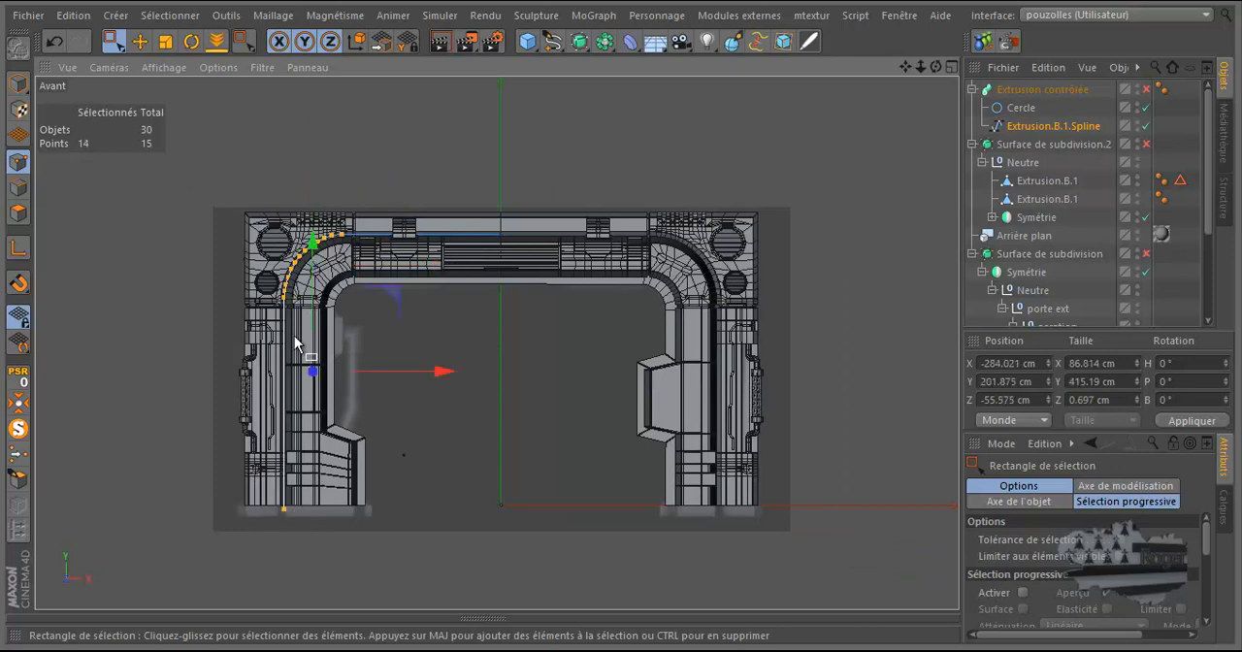
{"action": "scroll", "coordinate": [289, 334], "scroll_direction": "up", "scroll_amount": 3}
{"action": "scroll", "coordinate": [289, 335], "scroll_direction": "up", "scroll_amount": 4}
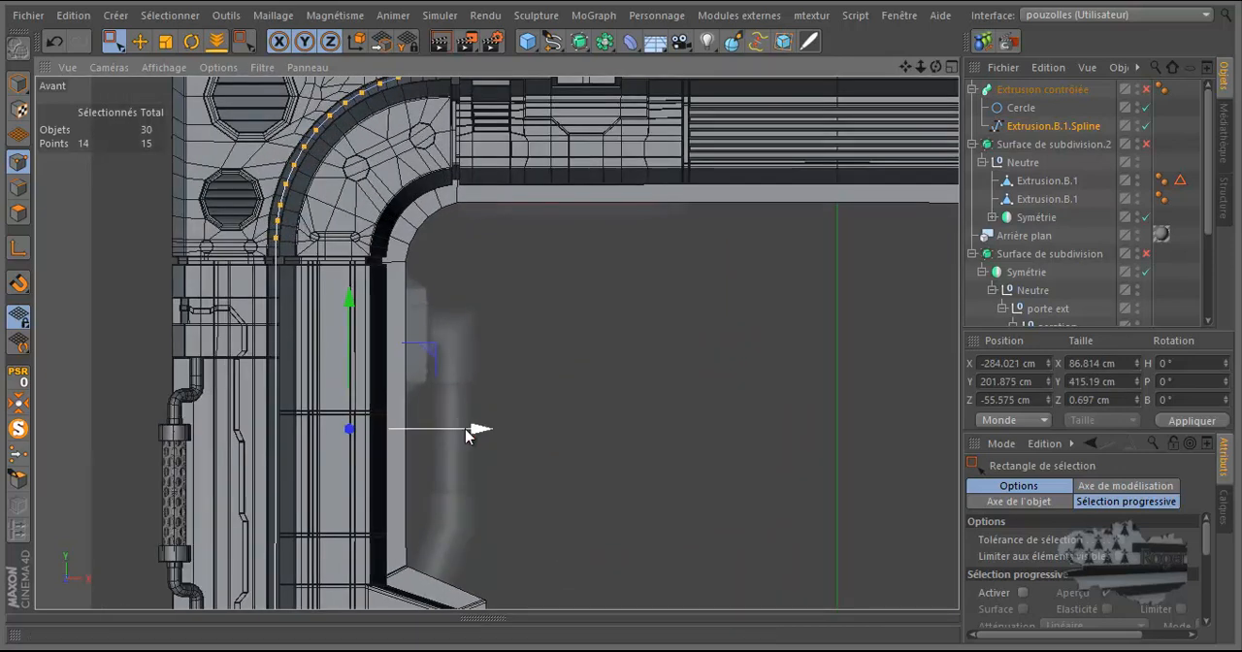
{"action": "left_click_drag", "start_coordinate": [466, 435], "coordinate": [463, 437]}
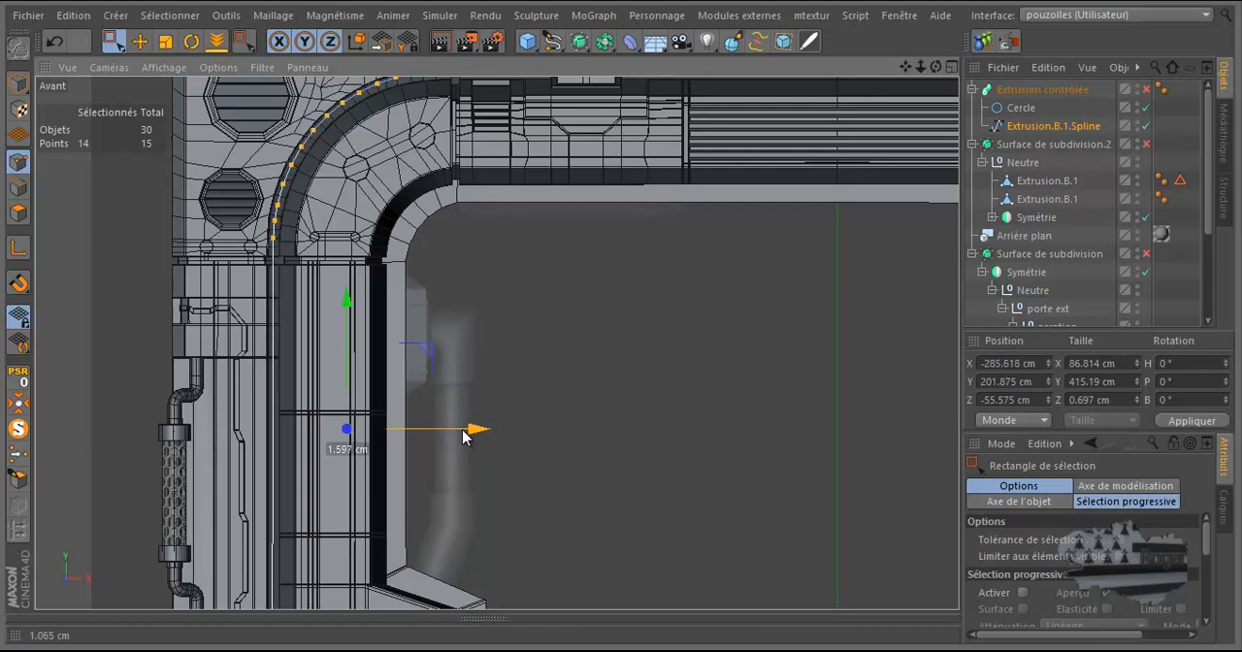
{"action": "left_click_drag", "start_coordinate": [463, 437], "coordinate": [463, 437]}
Step: Adjust individual points along the spline's corner bend to follow the frame's groove, placing the last one at Y about 383.9 cm
{"action": "scroll", "coordinate": [422, 136], "scroll_direction": "down", "scroll_amount": 3}
{"action": "scroll", "coordinate": [415, 100], "scroll_direction": "up", "scroll_amount": 5}
{"action": "left_click_drag", "start_coordinate": [416, 99], "coordinate": [245, 215]}
{"action": "left_click_drag", "start_coordinate": [327, 110], "coordinate": [327, 109]}
{"action": "left_click_drag", "start_coordinate": [264, 169], "coordinate": [196, 235]}
{"action": "left_click_drag", "start_coordinate": [231, 129], "coordinate": [230, 128]}
{"action": "left_click", "coordinate": [211, 209]}
{"action": "left_click_drag", "start_coordinate": [211, 210], "coordinate": [177, 235]}
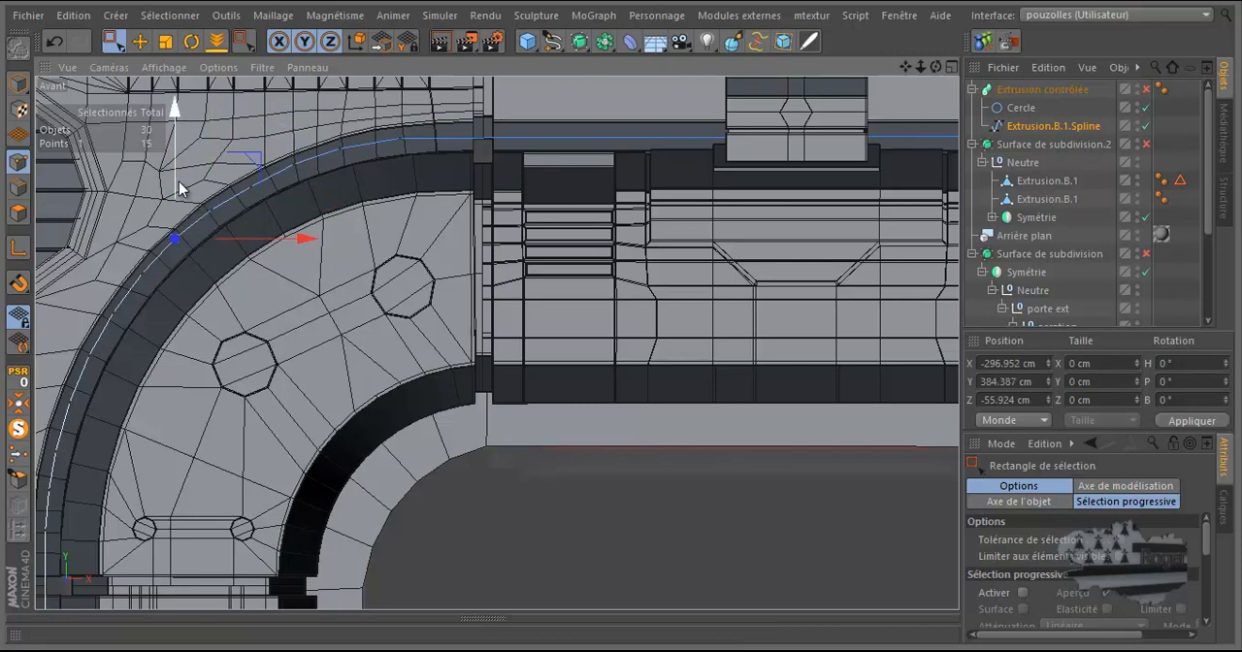
{"action": "left_click_drag", "start_coordinate": [180, 182], "coordinate": [179, 185]}
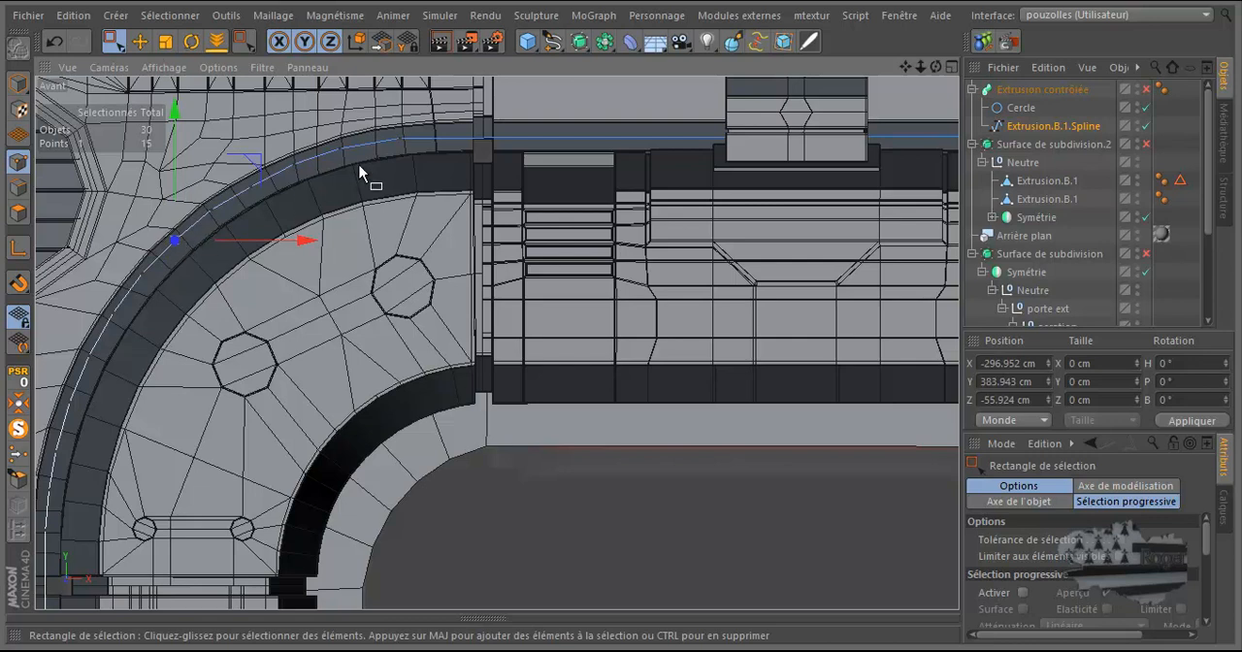
Step: Turn Extrusion contrôlée back on and raise the spline's two top-segment points to Y about 410.9 cm
{"action": "scroll", "coordinate": [333, 300], "scroll_direction": "down", "scroll_amount": 3}
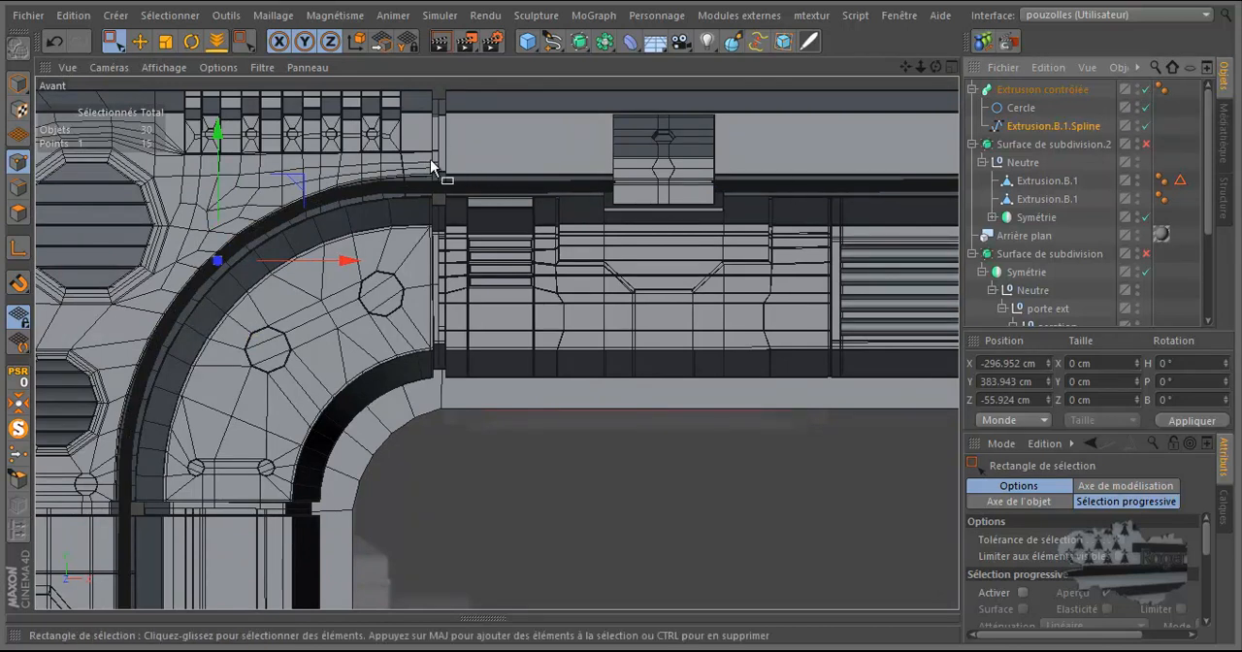
{"action": "scroll", "coordinate": [359, 165], "scroll_direction": "down", "scroll_amount": 2}
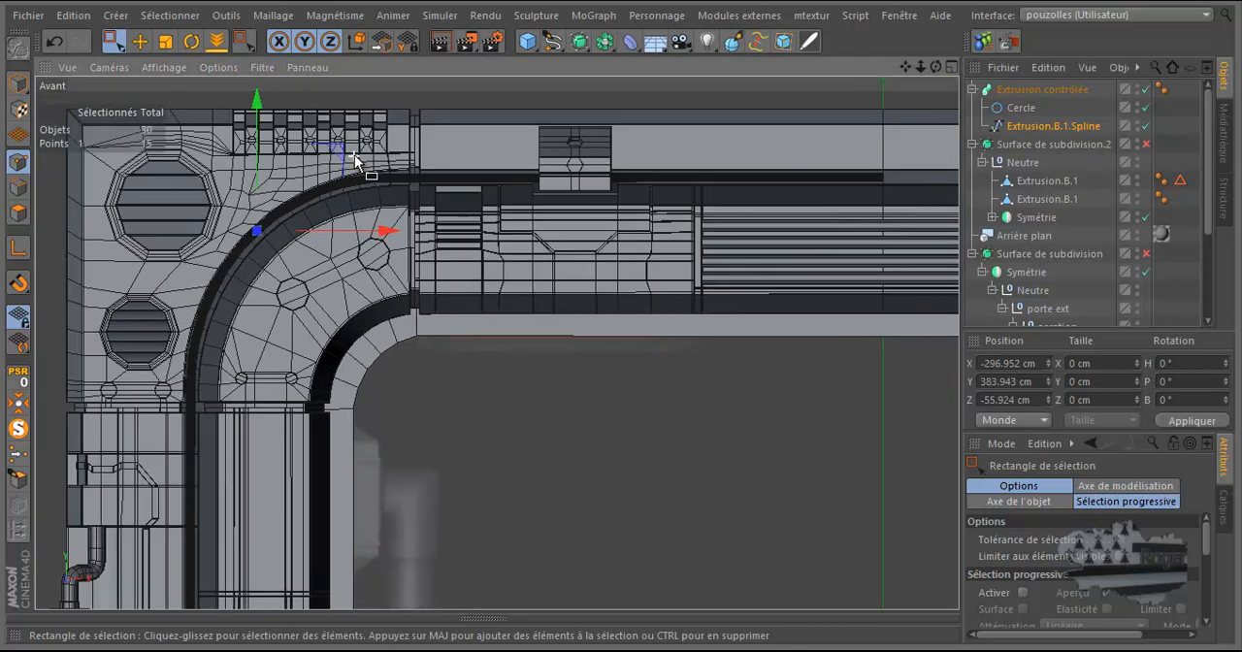
{"action": "left_click_drag", "start_coordinate": [908, 244], "coordinate": [916, 215]}
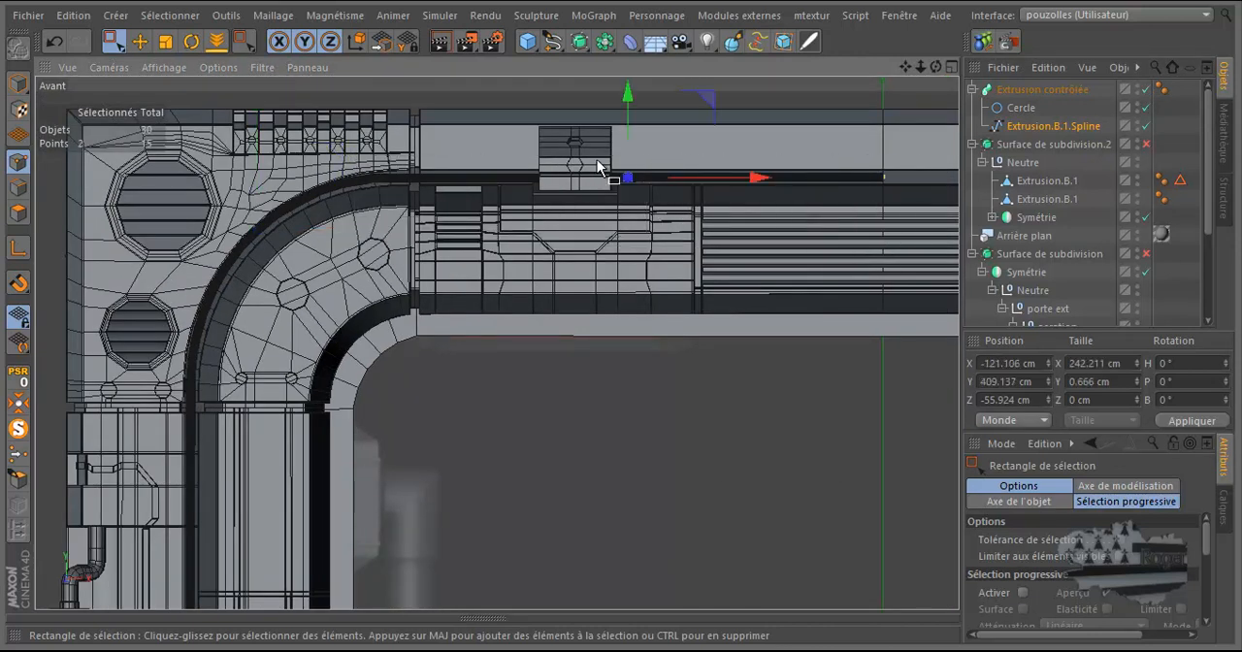
{"action": "left_click_drag", "start_coordinate": [631, 129], "coordinate": [631, 125]}
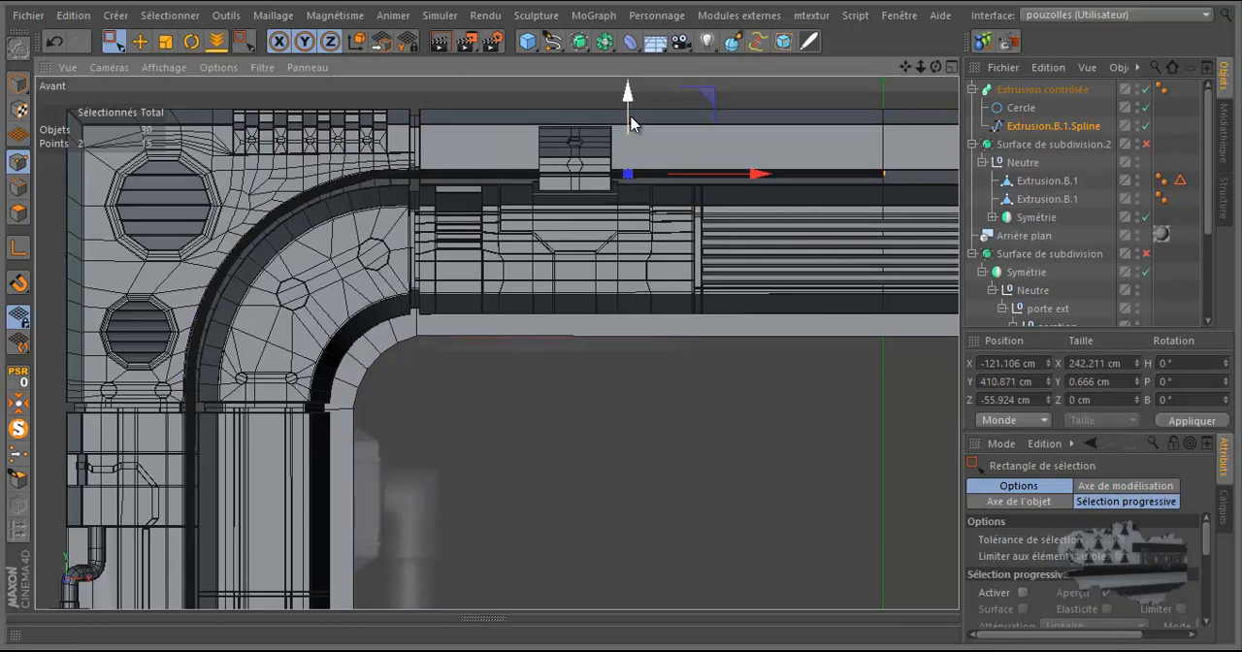
Step: Select the three spline points along the vertical post and shift them outward to X about -328.8 cm
{"action": "scroll", "coordinate": [166, 446], "scroll_direction": "down", "scroll_amount": 1}
{"action": "scroll", "coordinate": [167, 446], "scroll_direction": "down", "scroll_amount": 1}
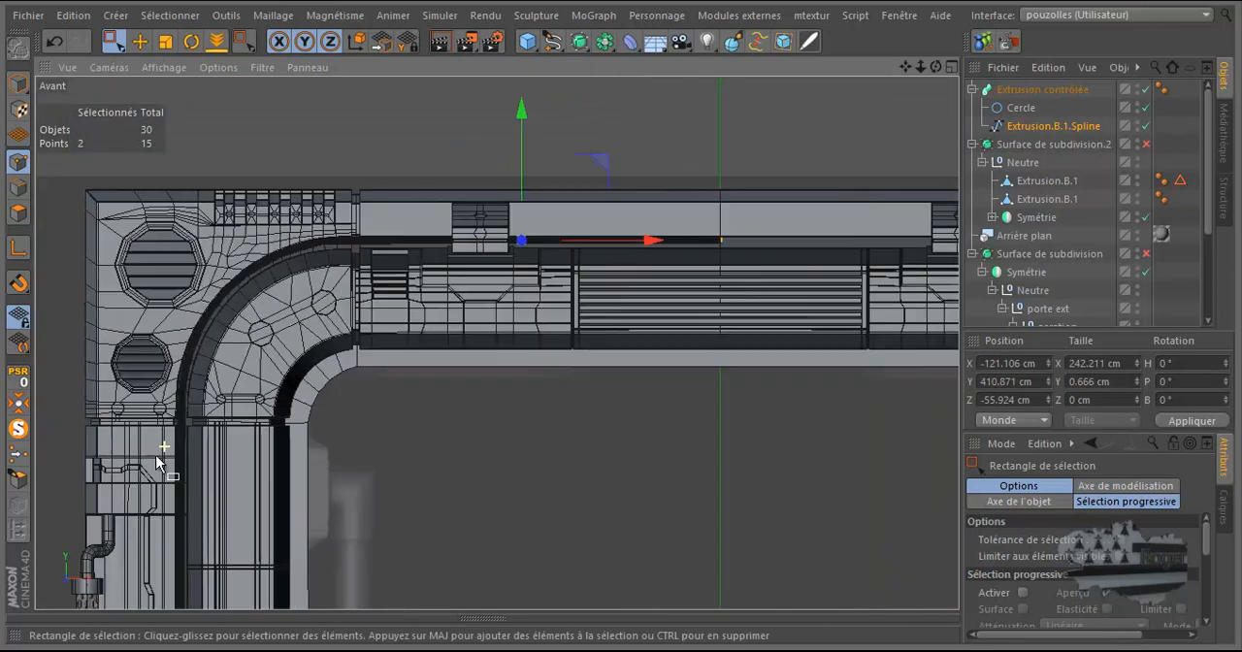
{"action": "scroll", "coordinate": [171, 444], "scroll_direction": "up", "scroll_amount": 3}
{"action": "scroll", "coordinate": [369, 230], "scroll_direction": "down", "scroll_amount": 4}
{"action": "scroll", "coordinate": [385, 158], "scroll_direction": "down", "scroll_amount": 1}
{"action": "left_click_drag", "start_coordinate": [384, 158], "coordinate": [262, 575]}
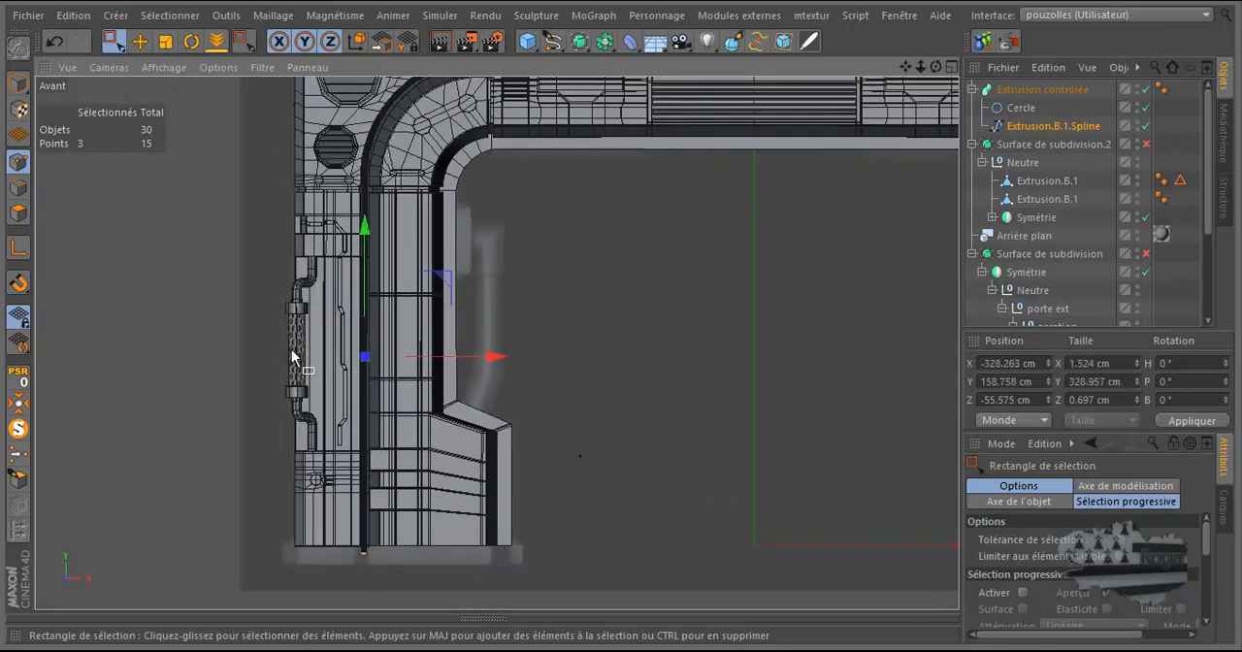
{"action": "scroll", "coordinate": [369, 354], "scroll_direction": "up", "scroll_amount": 3}
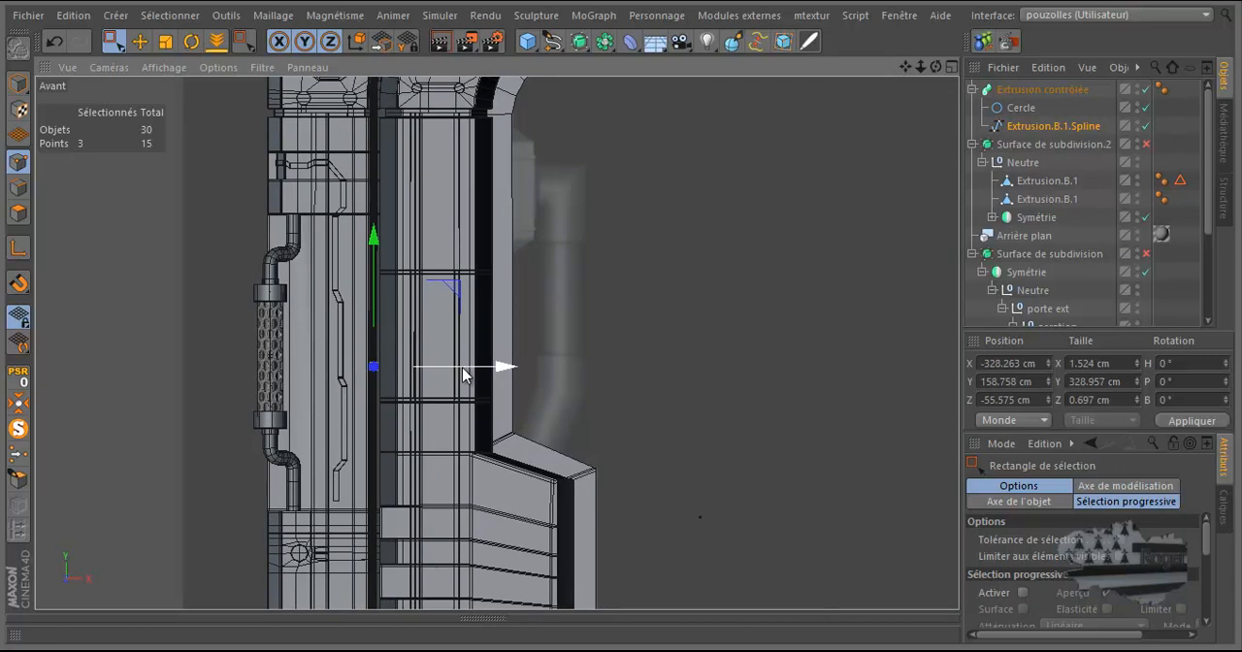
{"action": "left_click_drag", "start_coordinate": [463, 376], "coordinate": [462, 378]}
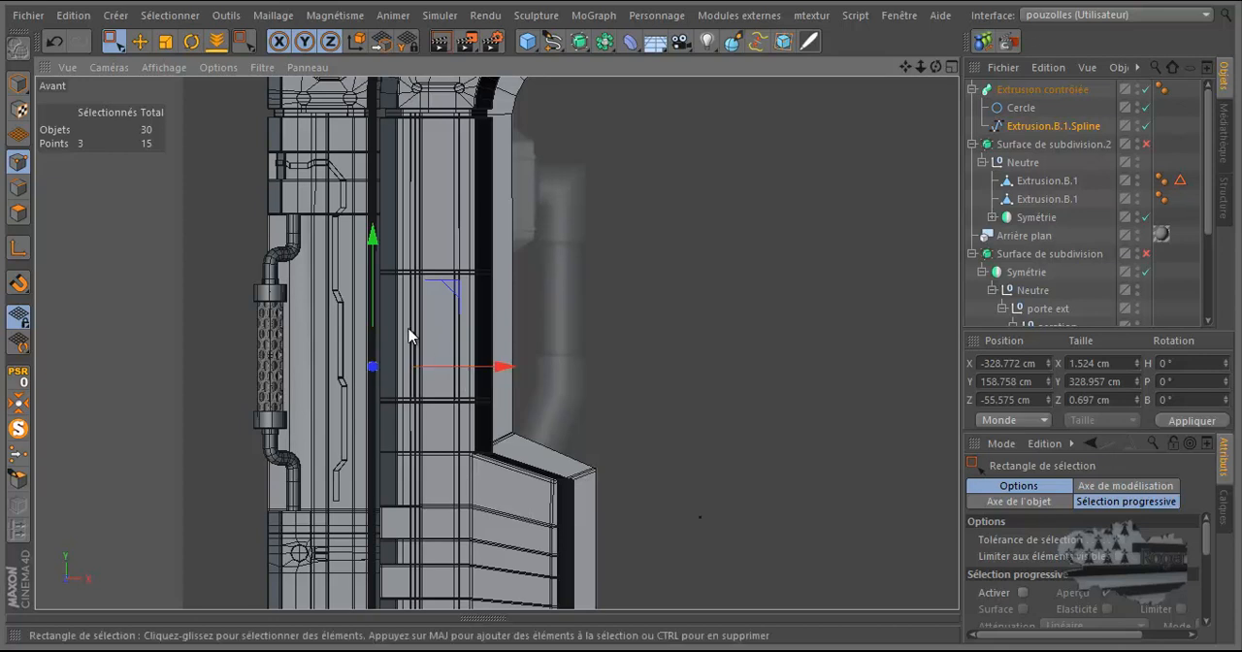
Step: Check the cable's fit along the frame's corner and upper beam in the perspective view
{"action": "middle_click", "coordinate": [439, 354]}
{"action": "middle_click", "coordinate": [299, 243]}
{"action": "scroll", "coordinate": [465, 173], "scroll_direction": "down", "scroll_amount": 6}
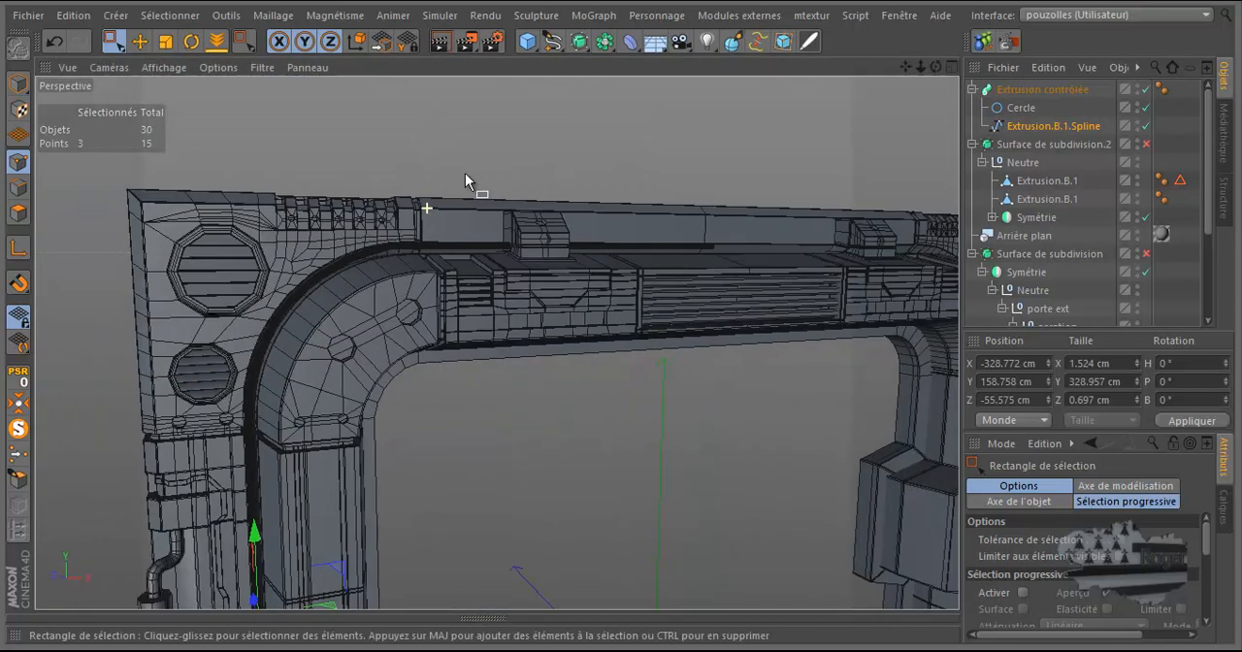
Step: Move the whole cable spline in depth along the frame's post to Z about -59.6 cm
{"action": "scroll", "coordinate": [314, 517], "scroll_direction": "up", "scroll_amount": 3}
{"action": "scroll", "coordinate": [330, 505], "scroll_direction": "up", "scroll_amount": 5}
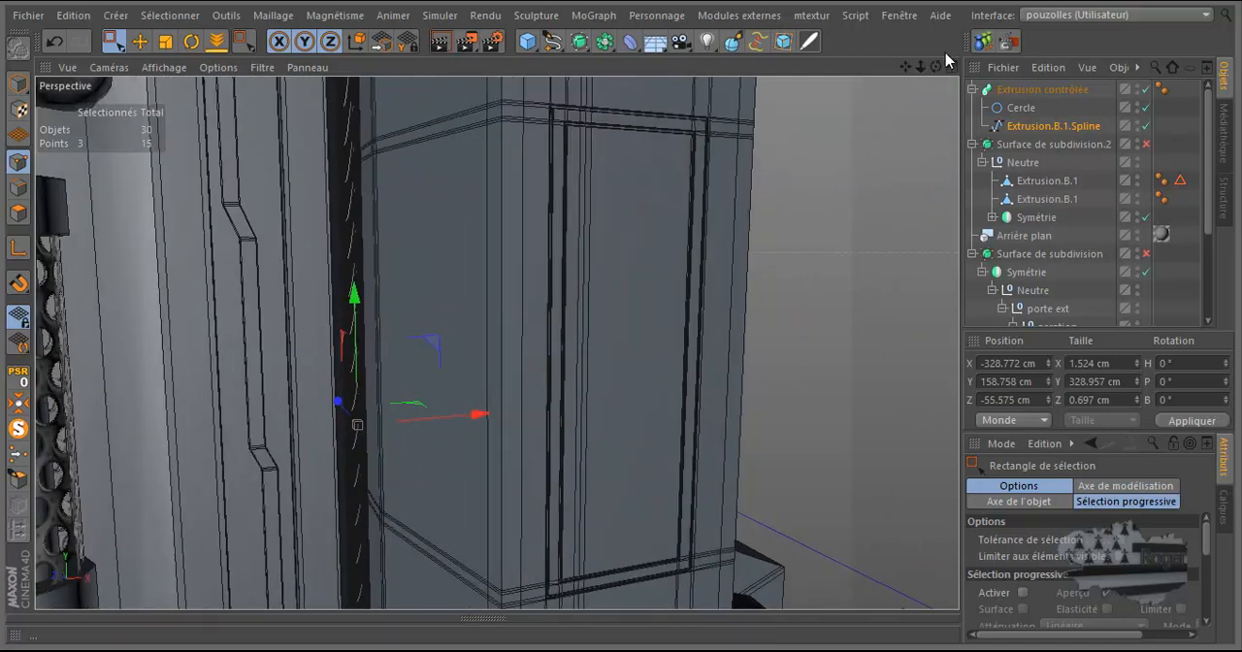
{"action": "left_click_drag", "start_coordinate": [936, 66], "coordinate": [623, 322]}
{"action": "scroll", "coordinate": [572, 276], "scroll_direction": "down", "scroll_amount": 3}
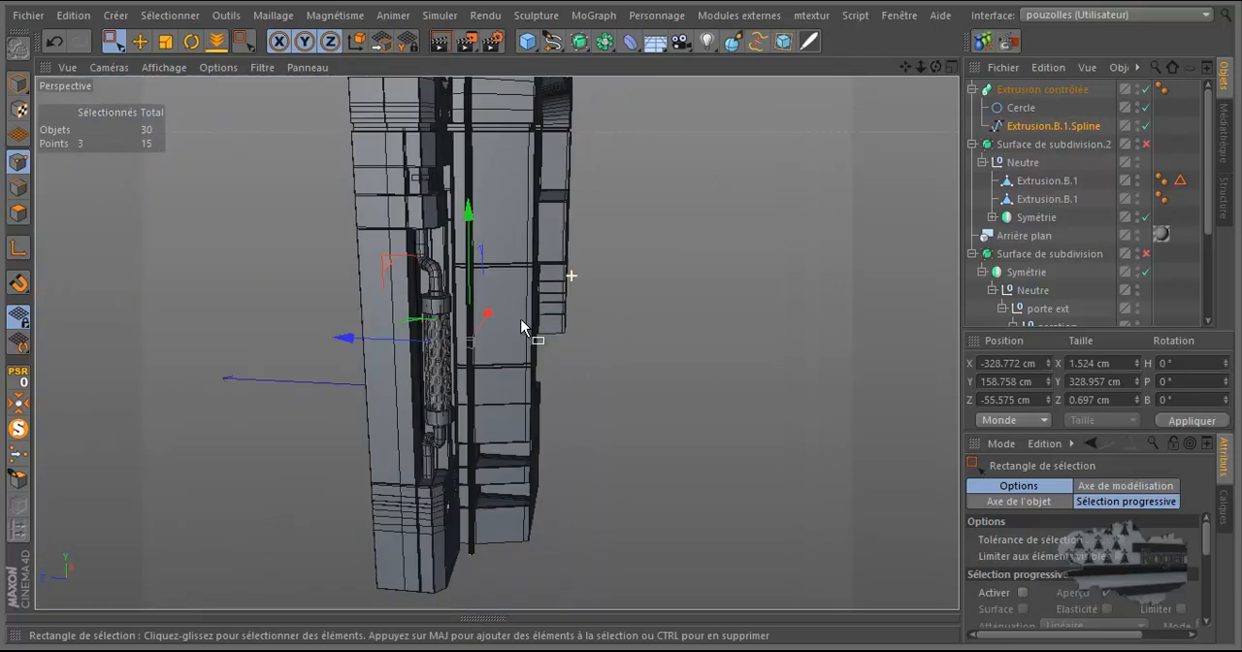
{"action": "left_click", "coordinate": [17, 84]}
{"action": "scroll", "coordinate": [470, 324], "scroll_direction": "up", "scroll_amount": 4}
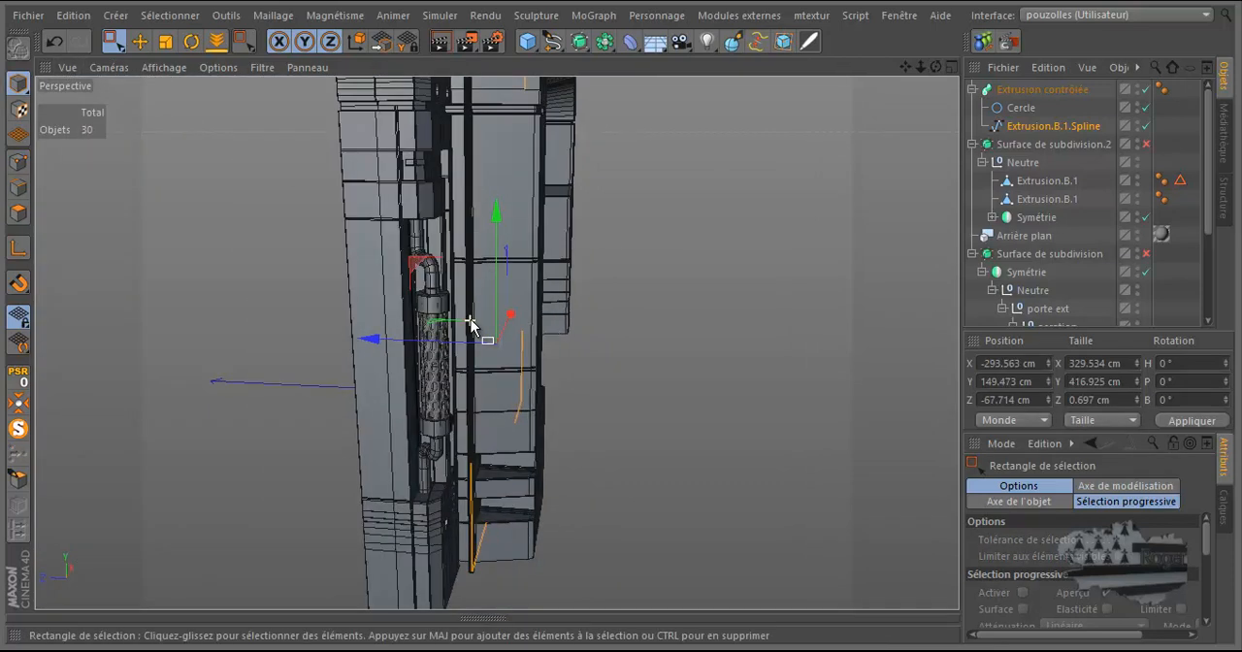
{"action": "left_click_drag", "start_coordinate": [936, 67], "coordinate": [745, 256]}
{"action": "left_click_drag", "start_coordinate": [483, 427], "coordinate": [471, 439]}
Step: Fine-tune the spline's depth against the post's groove to Z about -60.7 cm
{"action": "scroll", "coordinate": [452, 430], "scroll_direction": "up", "scroll_amount": 5}
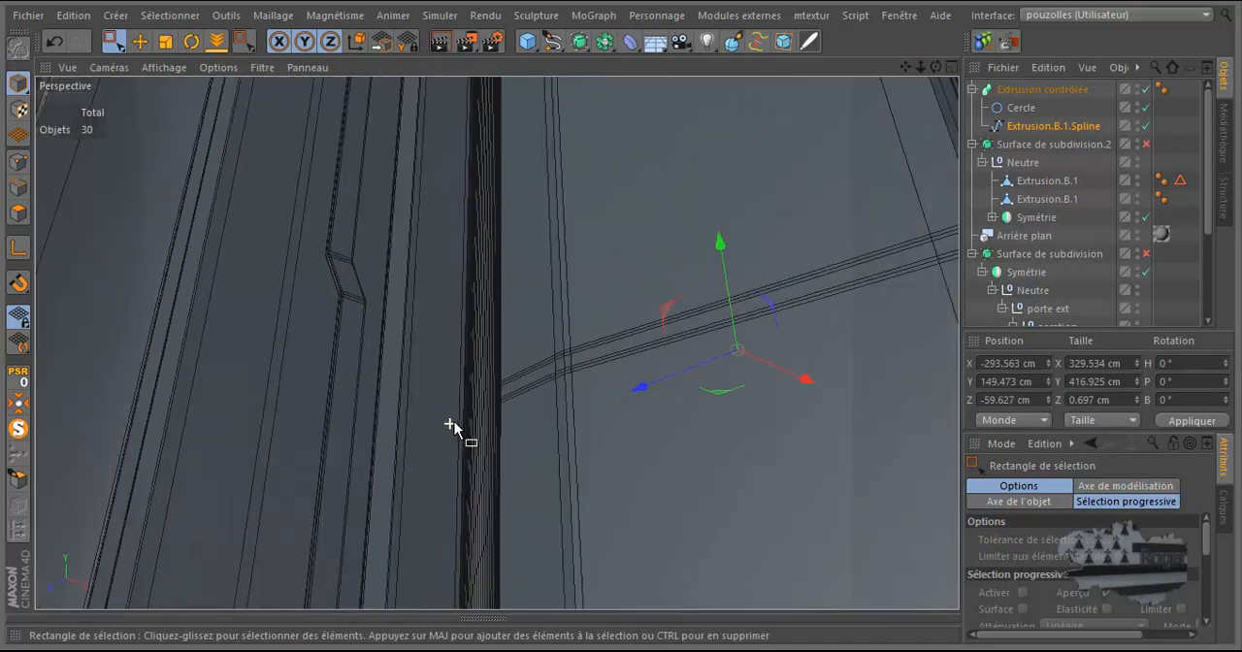
{"action": "scroll", "coordinate": [451, 424], "scroll_direction": "up", "scroll_amount": 1}
{"action": "mouse_move", "coordinate": [621, 324]}
{"action": "left_mouse_down", "text": "alt"}
{"action": "mouse_move", "coordinate": [615, 310]}
{"action": "mouse_move", "coordinate": [621, 321]}
{"action": "left_mouse_up", "text": "alt"}
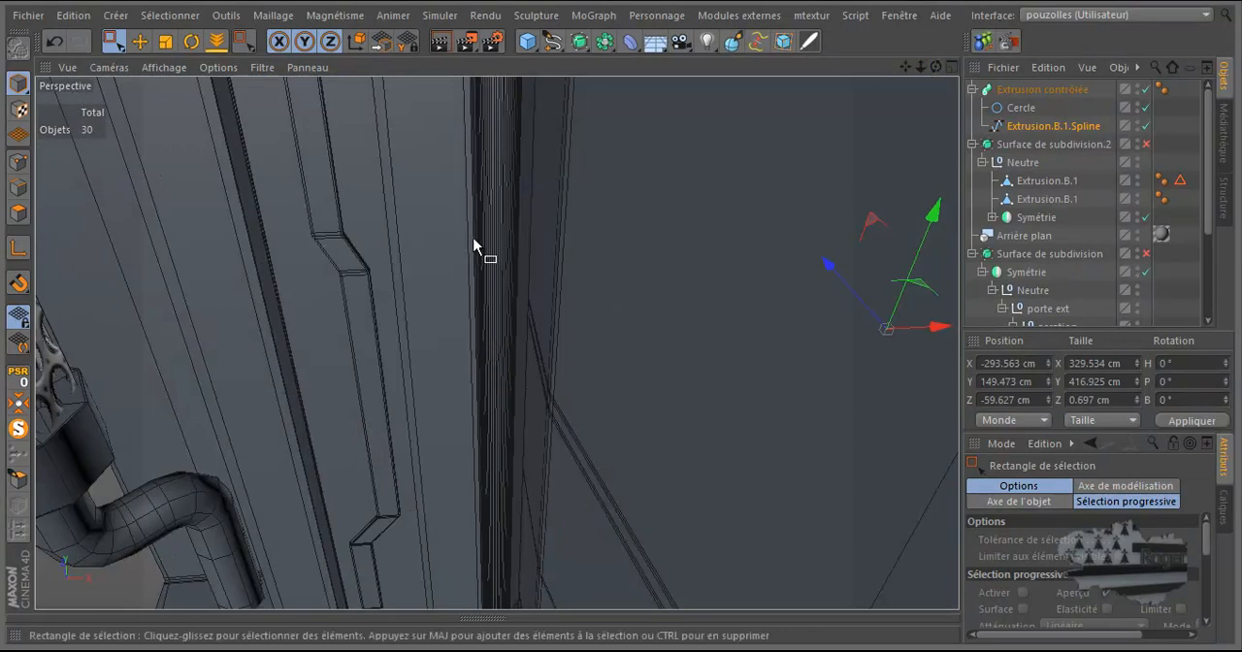
{"action": "left_click_drag", "start_coordinate": [822, 264], "coordinate": [827, 269]}
Step: Set the Cercle profile's interpolation to Naturelle and lower its intermediate points to simplify the cable's cross-section
{"action": "left_click", "coordinate": [1019, 107]}
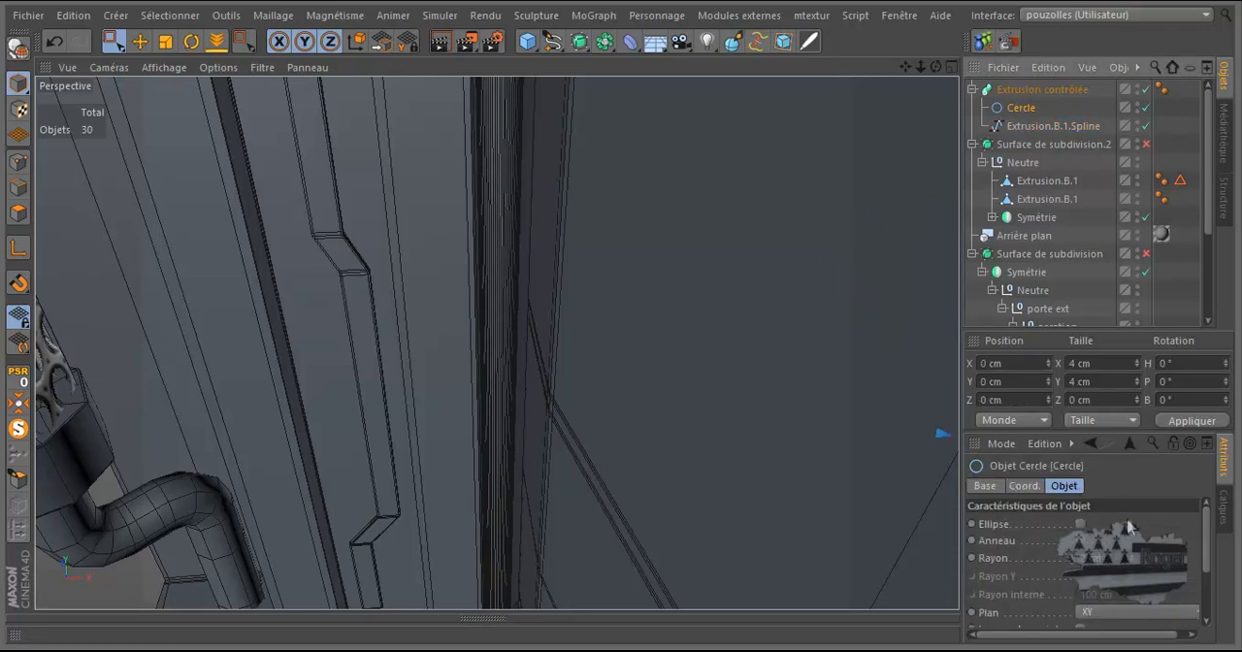
{"action": "left_click_drag", "start_coordinate": [1112, 431], "coordinate": [1111, 312]}
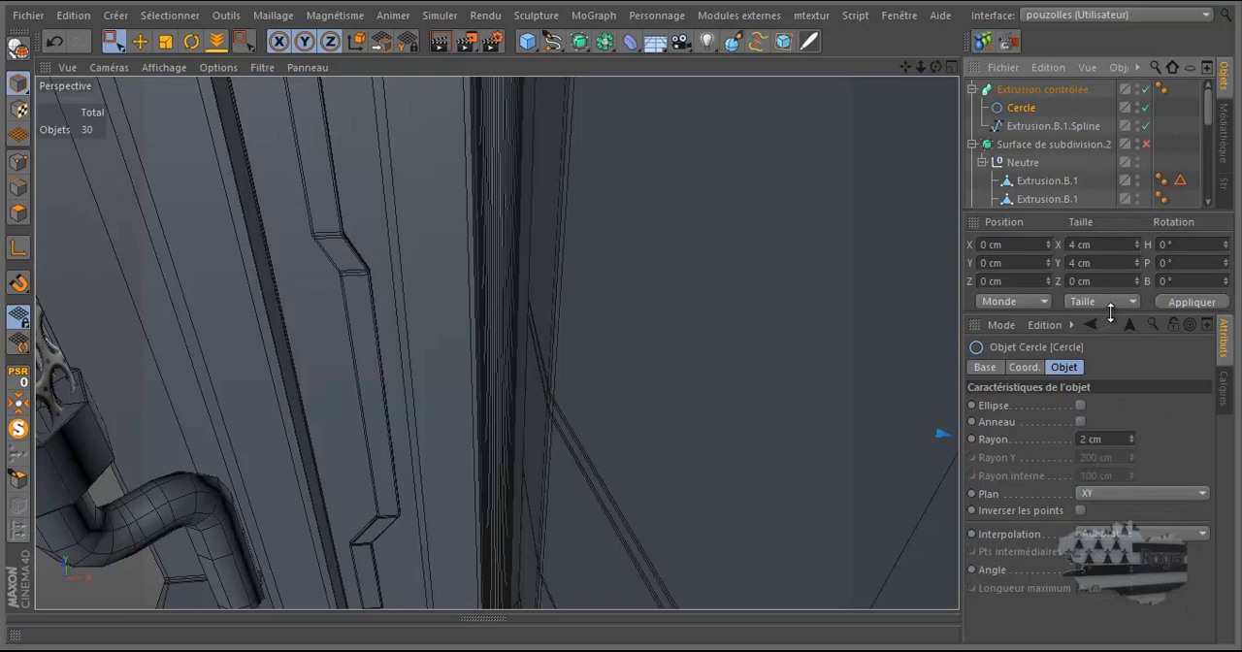
{"action": "left_click", "coordinate": [1098, 535]}
{"action": "left_click", "coordinate": [1101, 580]}
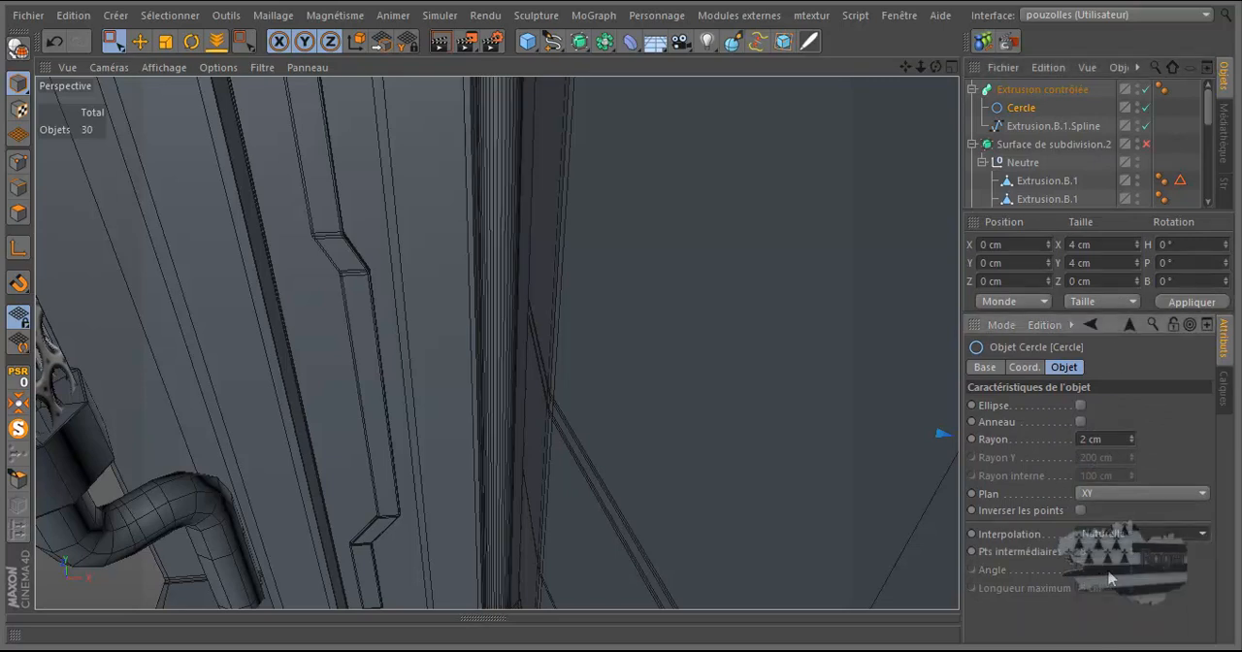
{"action": "left_click_drag", "start_coordinate": [1131, 554], "coordinate": [1132, 555]}
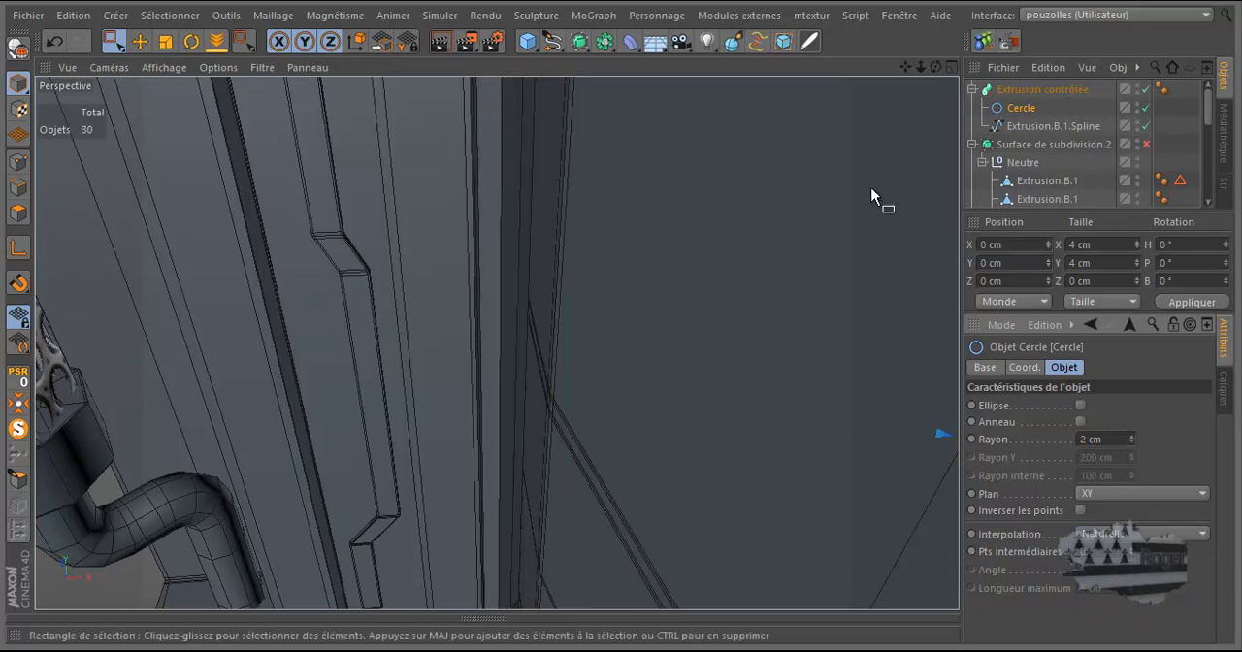
{"action": "left_click_drag", "start_coordinate": [937, 67], "coordinate": [619, 320]}
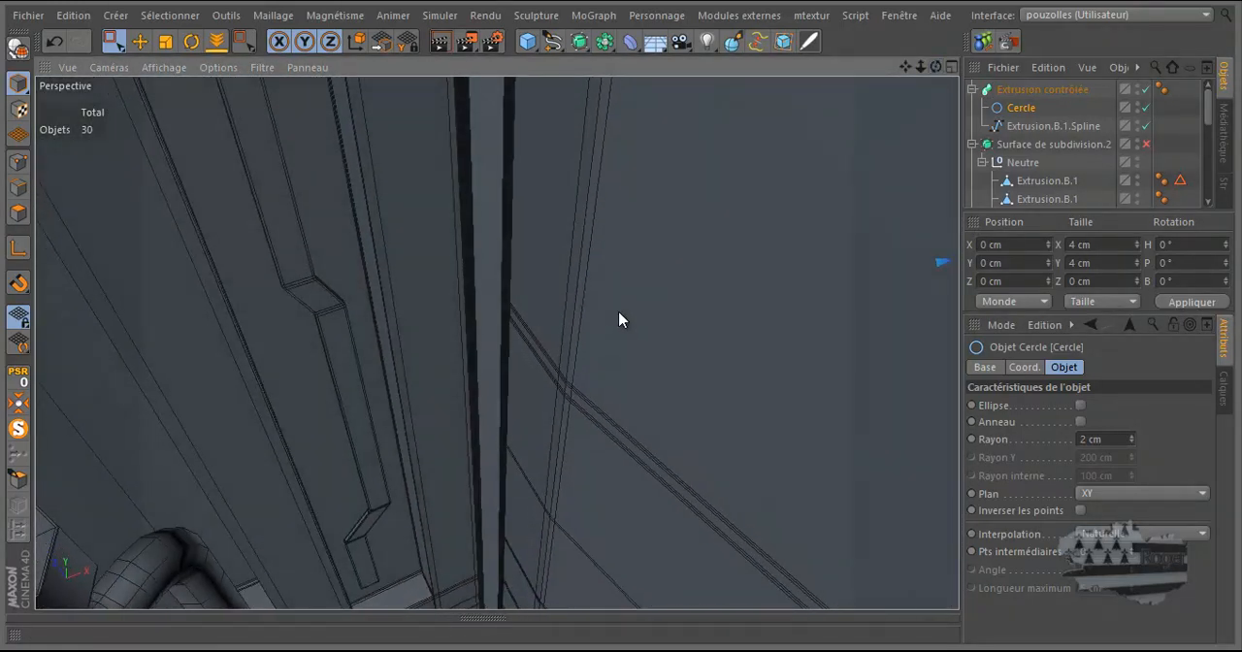
Step: Try smoothing the cable by placing Extrusion contrôlée under a new Surface de subdivision object
{"action": "left_click", "coordinate": [579, 41]}
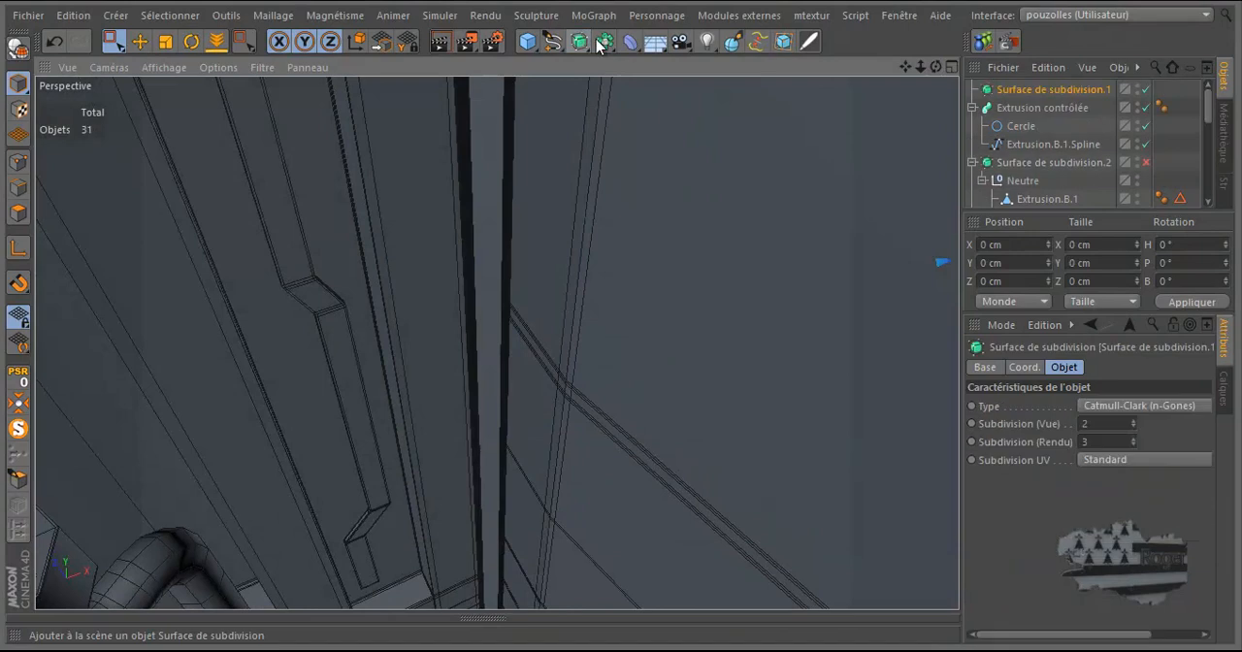
{"action": "left_click_drag", "start_coordinate": [1036, 89], "coordinate": [1037, 89]}
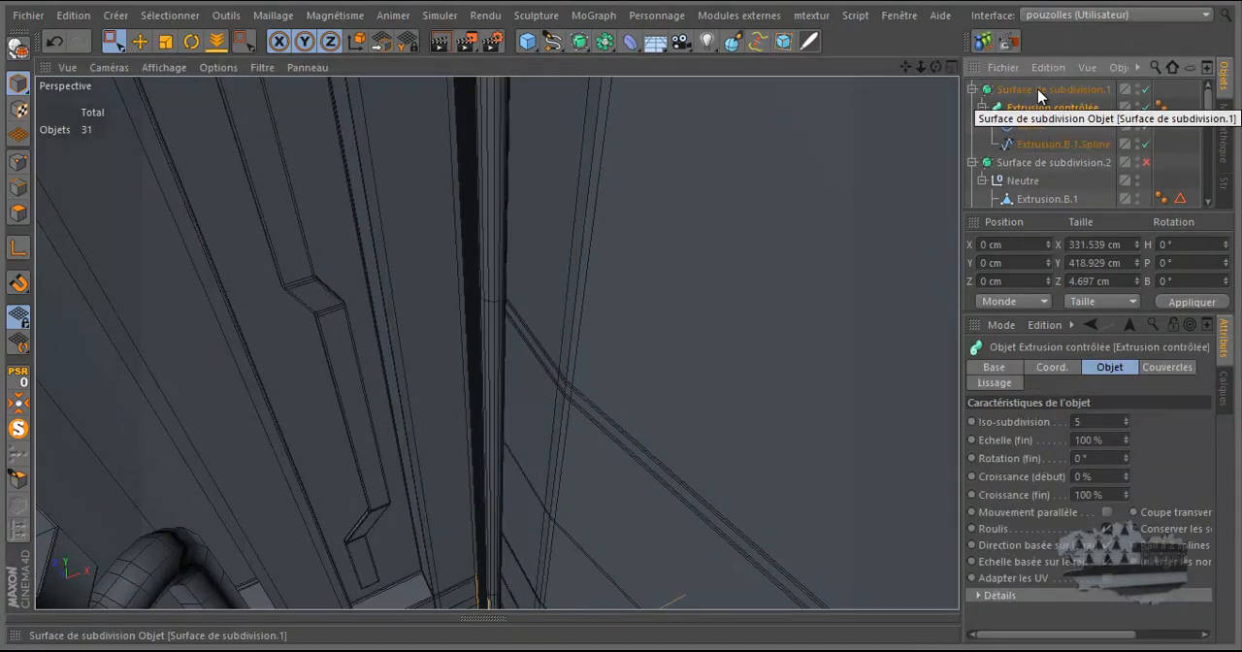
{"action": "left_click", "coordinate": [57, 43]}
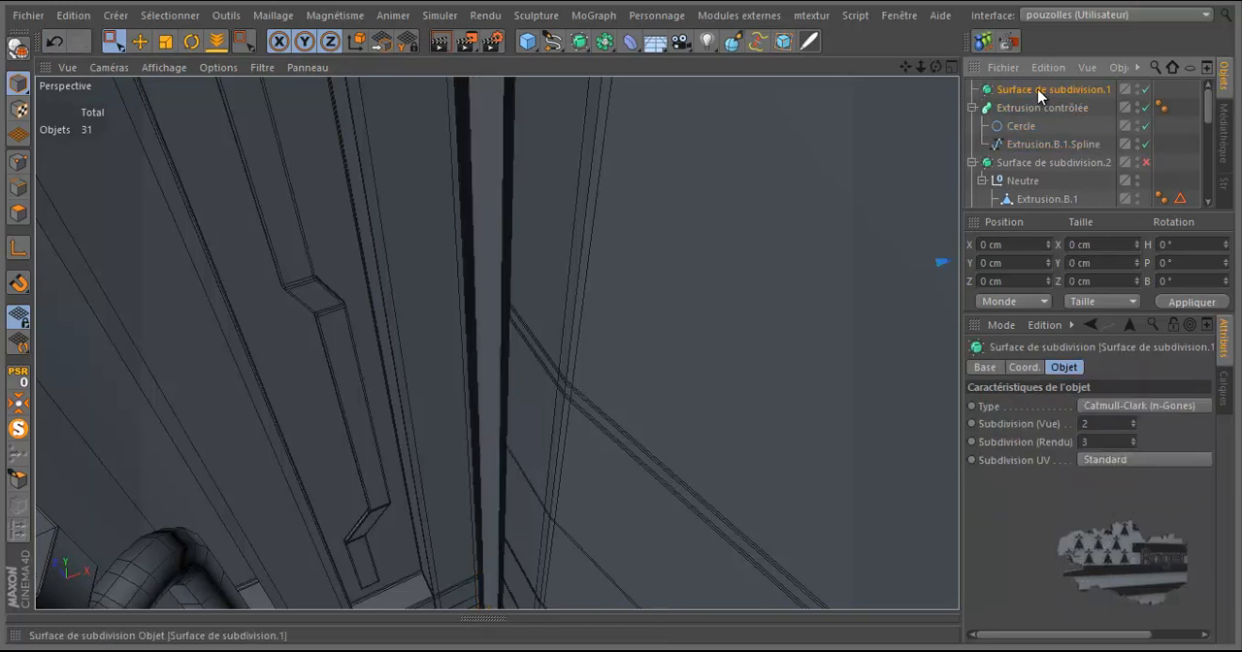
{"action": "key", "text": "Delete"}
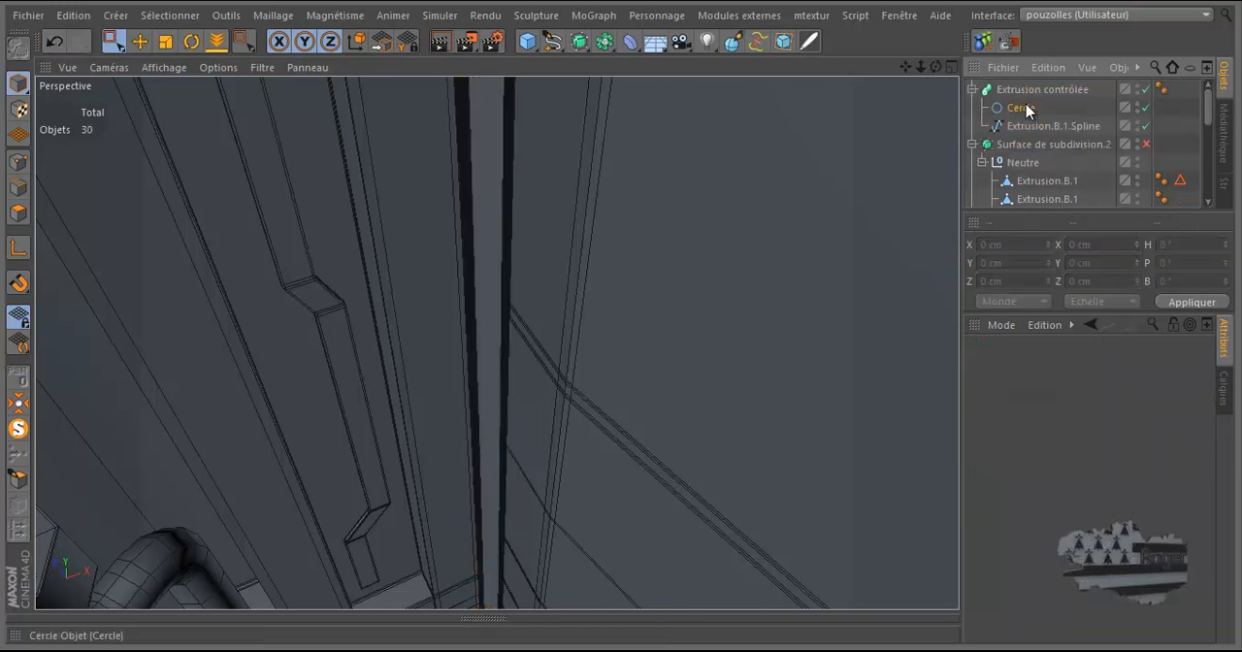
Step: Inspect how the simplified cable sits along the post and in the corner arch's groove
{"action": "left_click", "coordinate": [1021, 107]}
{"action": "scroll", "coordinate": [515, 380], "scroll_direction": "down", "scroll_amount": 5}
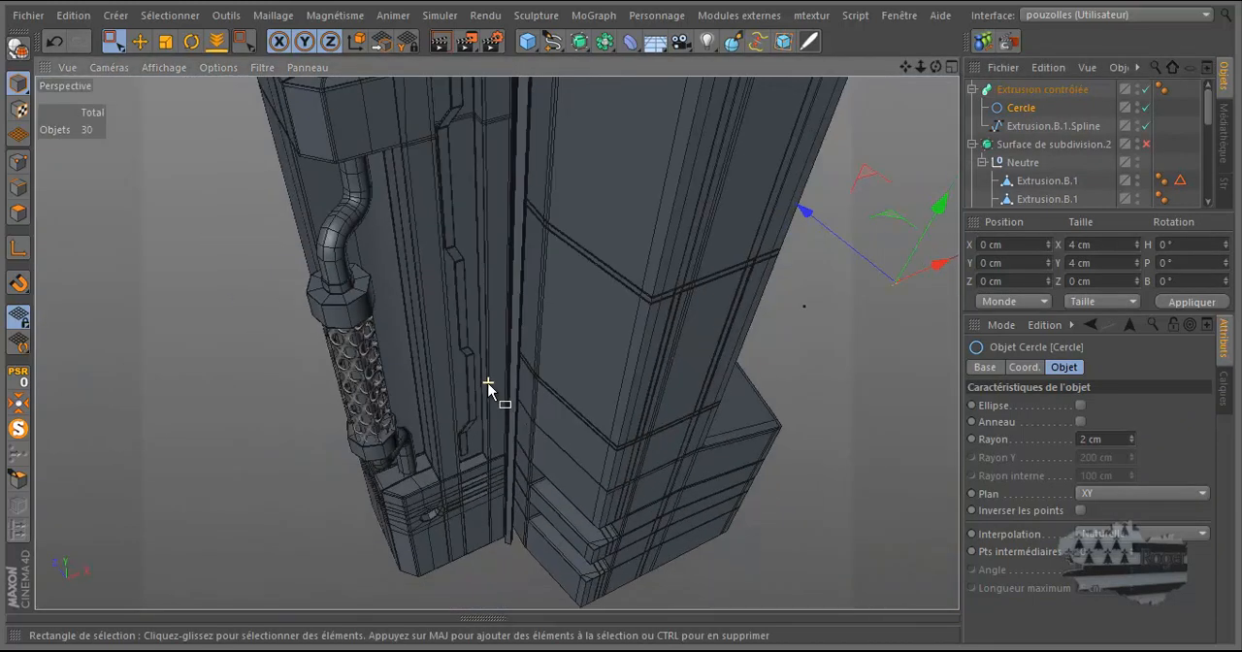
{"action": "scroll", "coordinate": [488, 384], "scroll_direction": "down", "scroll_amount": 4}
{"action": "scroll", "coordinate": [583, 81], "scroll_direction": "up", "scroll_amount": 8}
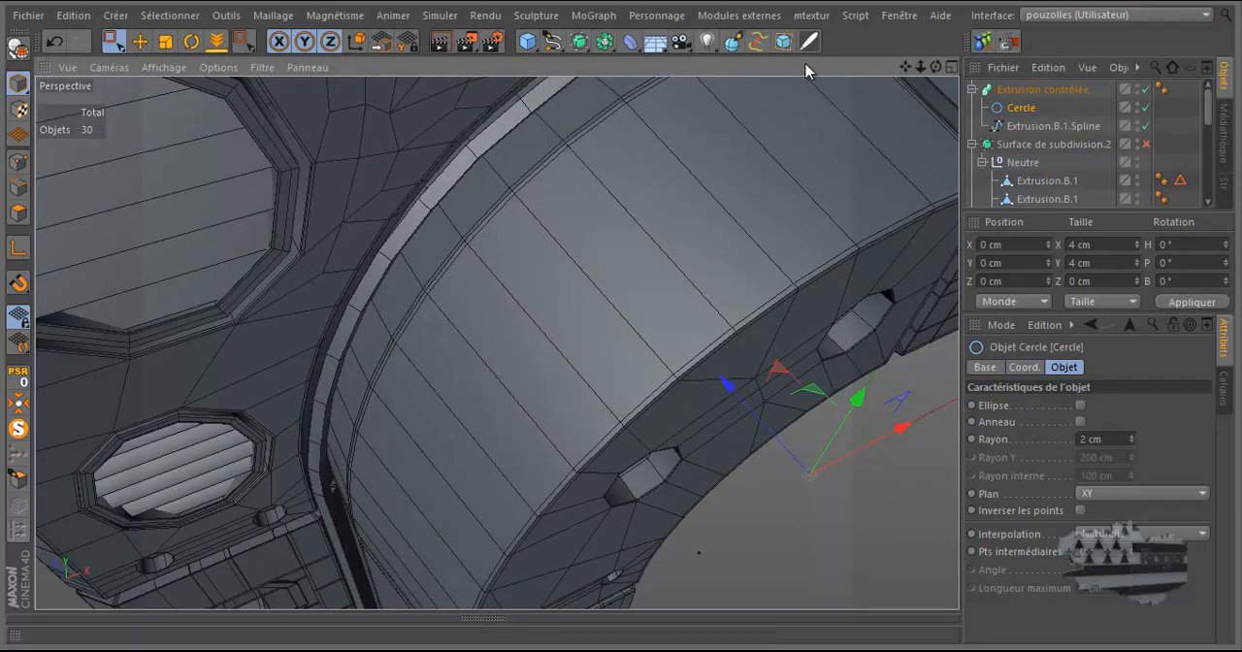
{"action": "left_click_drag", "start_coordinate": [937, 67], "coordinate": [621, 320]}
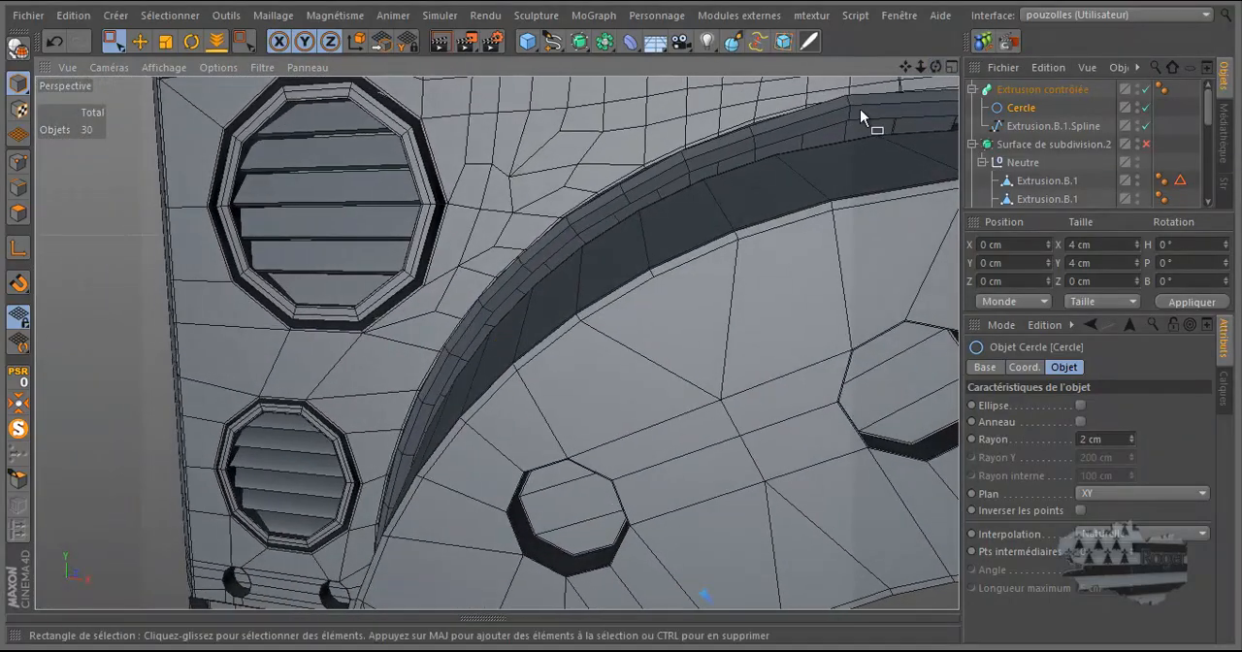
{"action": "scroll", "coordinate": [573, 210], "scroll_direction": "down", "scroll_amount": 4}
{"action": "scroll", "coordinate": [887, 171], "scroll_direction": "up", "scroll_amount": 2}
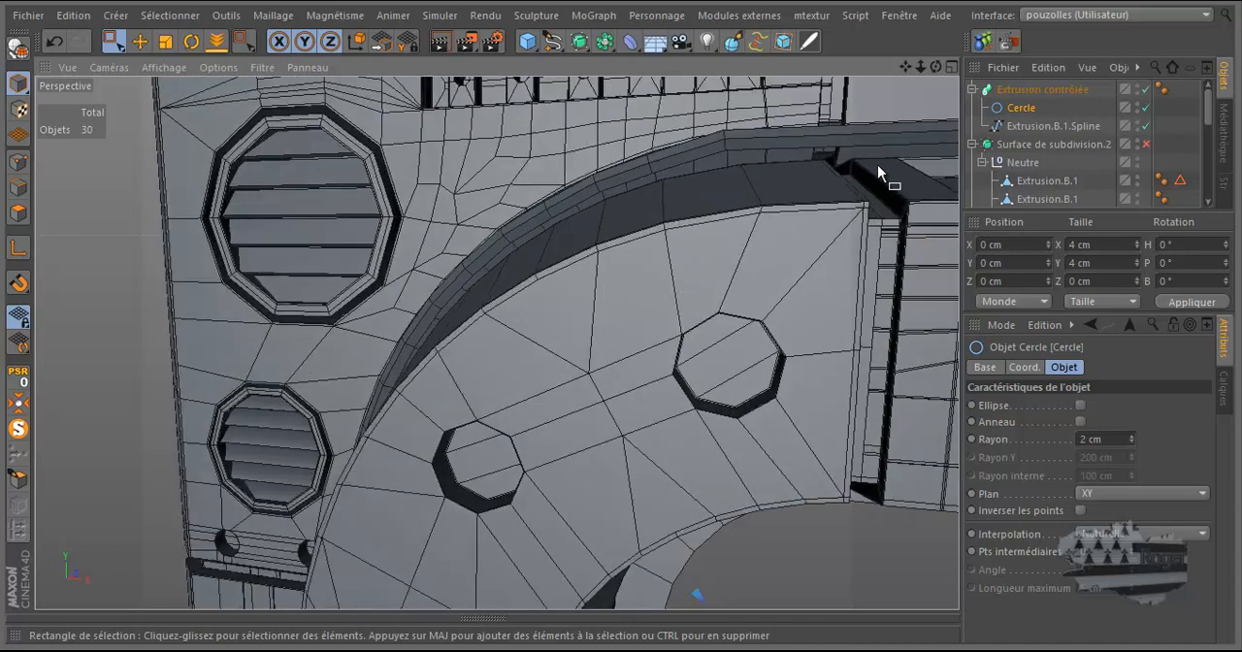
{"action": "scroll", "coordinate": [648, 189], "scroll_direction": "up", "scroll_amount": 3}
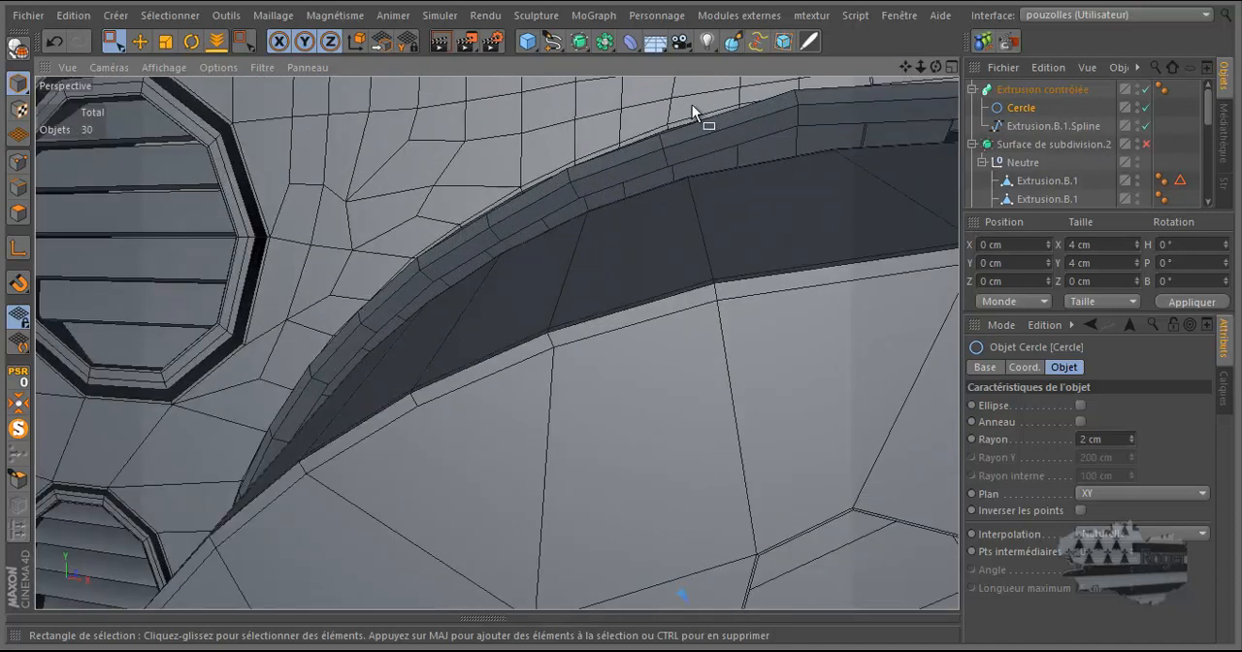
Step: Select the spline's point on the upper part of the corner bend and raise it to Y about 406.8 cm
{"action": "left_click", "coordinate": [1039, 126]}
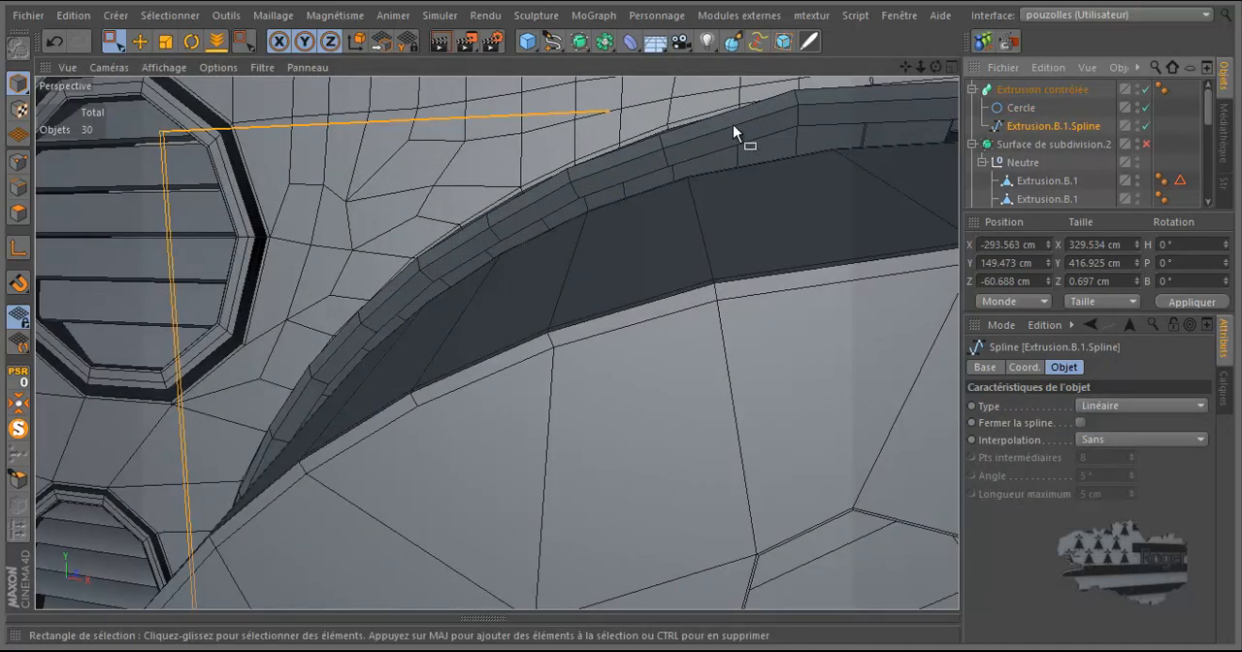
{"action": "left_click_drag", "start_coordinate": [695, 103], "coordinate": [640, 204]}
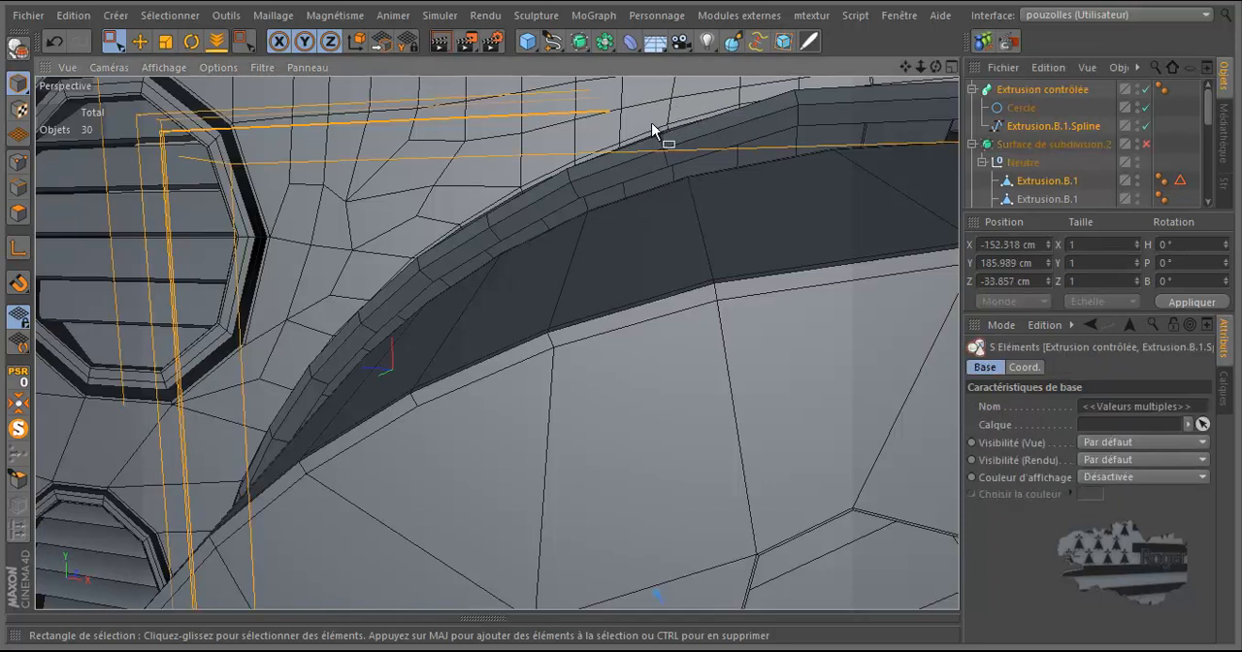
{"action": "left_click_drag", "start_coordinate": [685, 104], "coordinate": [648, 193]}
{"action": "left_click", "coordinate": [1041, 126]}
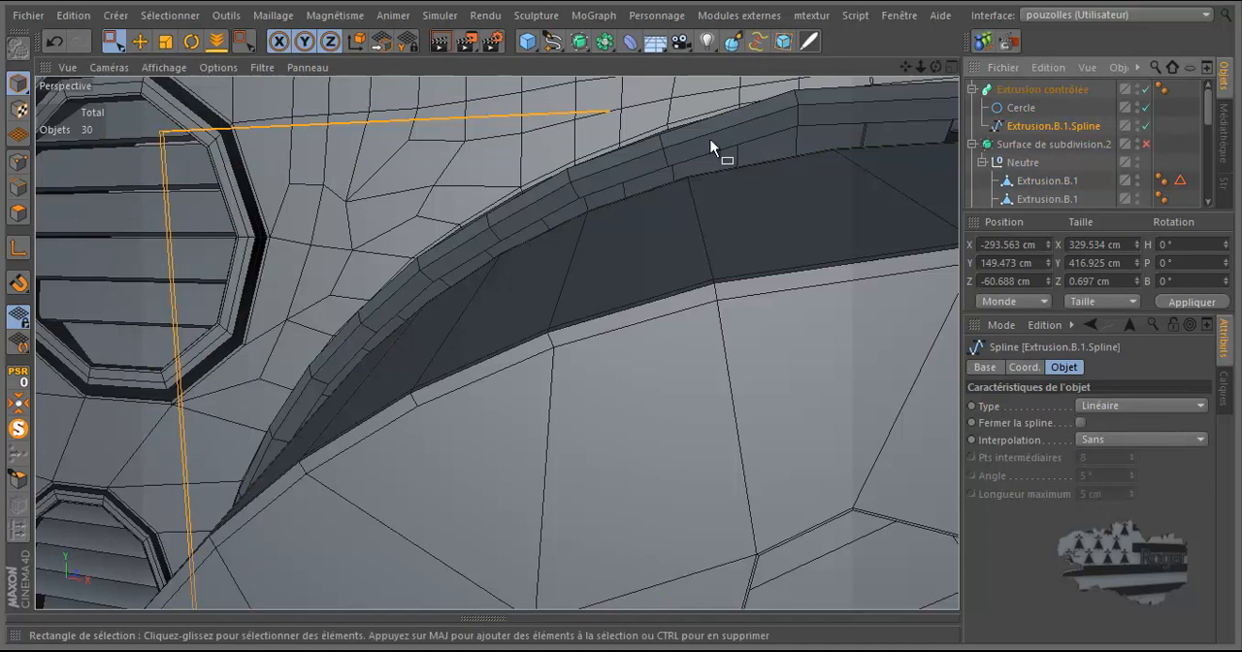
{"action": "left_click", "coordinate": [17, 160]}
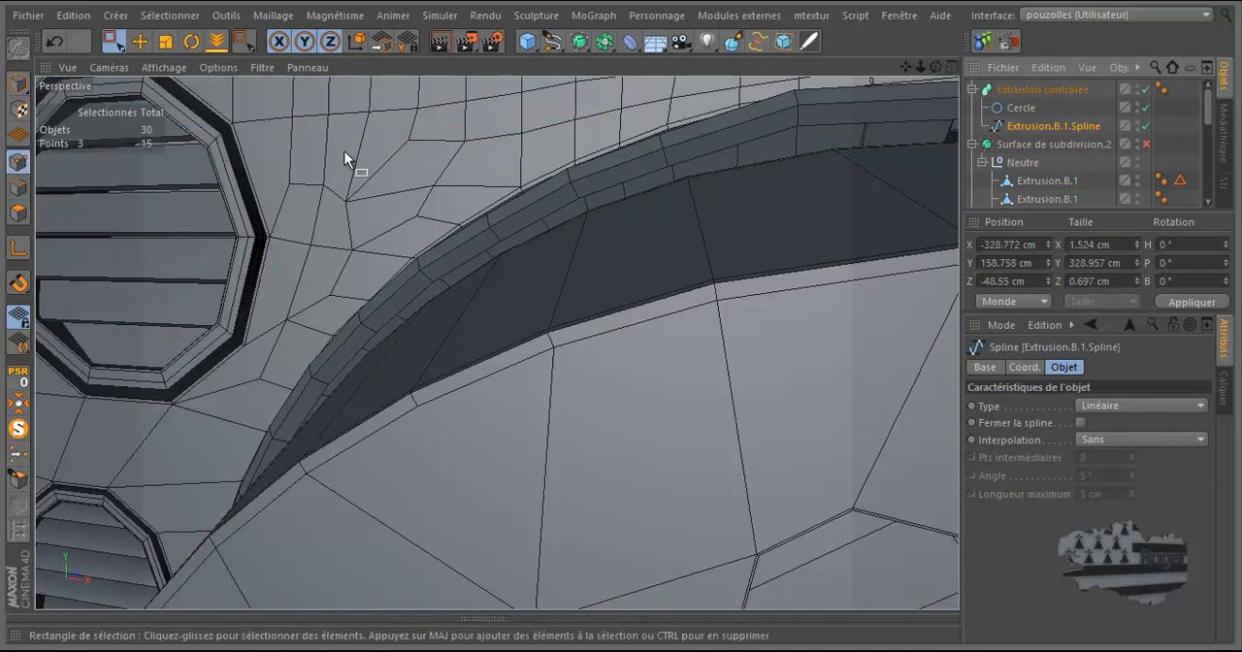
{"action": "left_click_drag", "start_coordinate": [689, 107], "coordinate": [638, 194]}
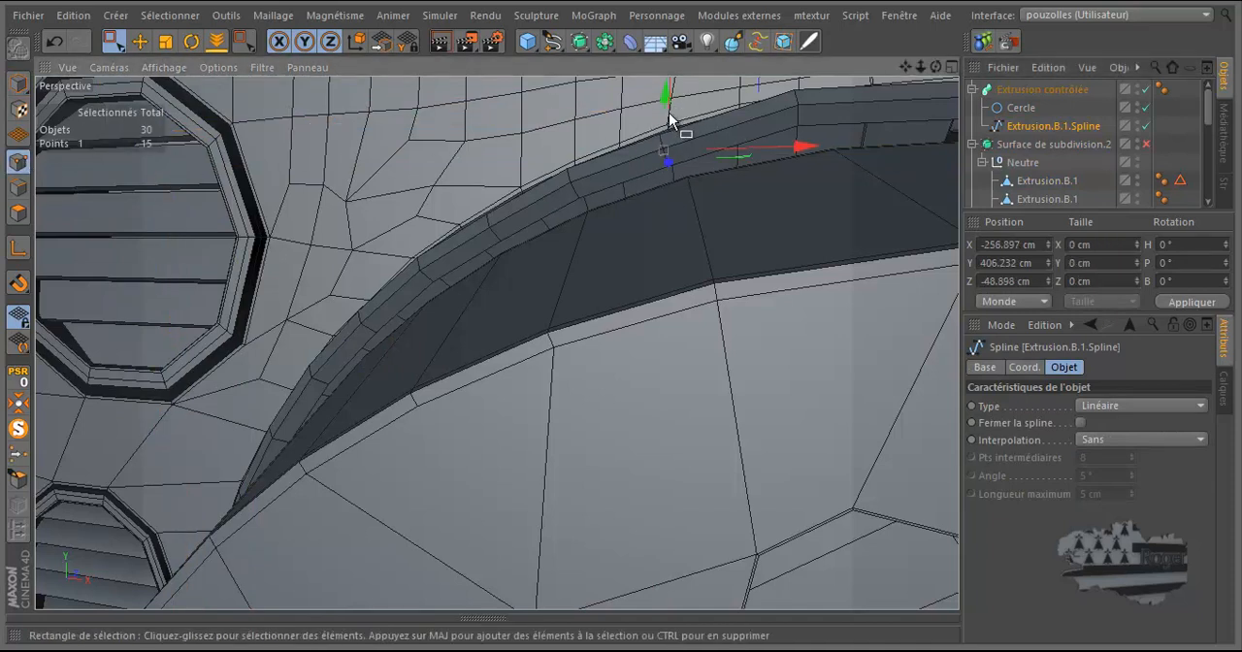
{"action": "left_click_drag", "start_coordinate": [666, 110], "coordinate": [666, 93]}
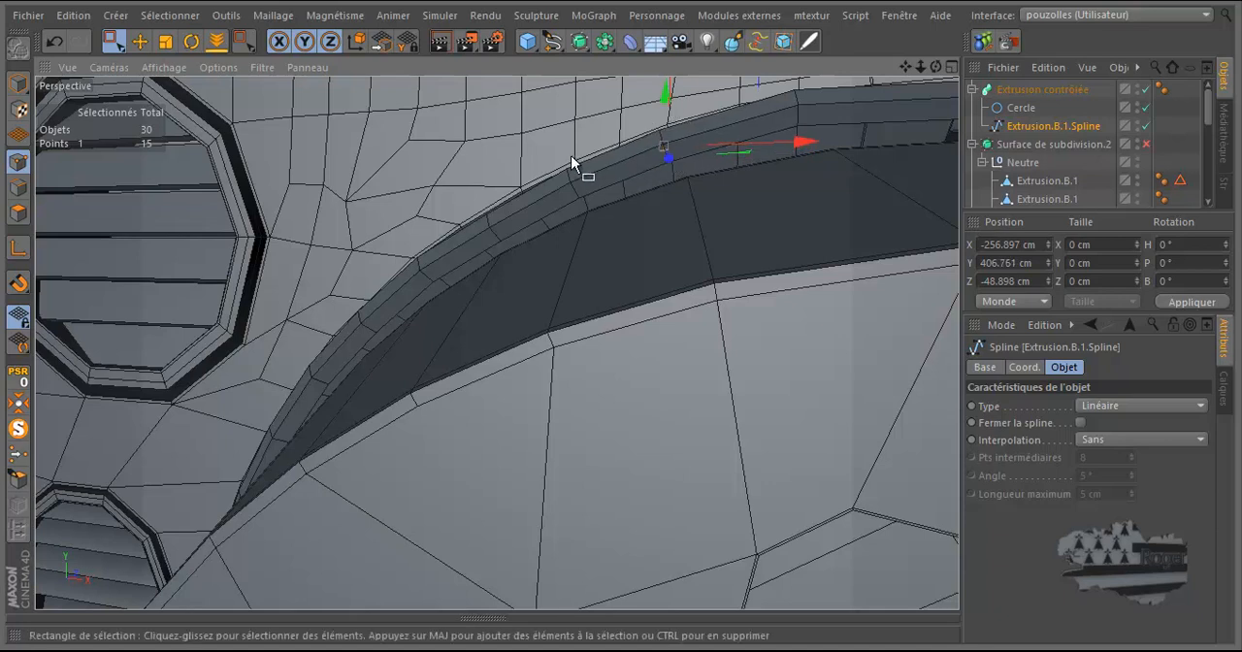
Step: Select the neighbouring spline point where the bend meets the beam and adjust its height to Y about 409.9 cm
{"action": "scroll", "coordinate": [545, 161], "scroll_direction": "down", "scroll_amount": 4}
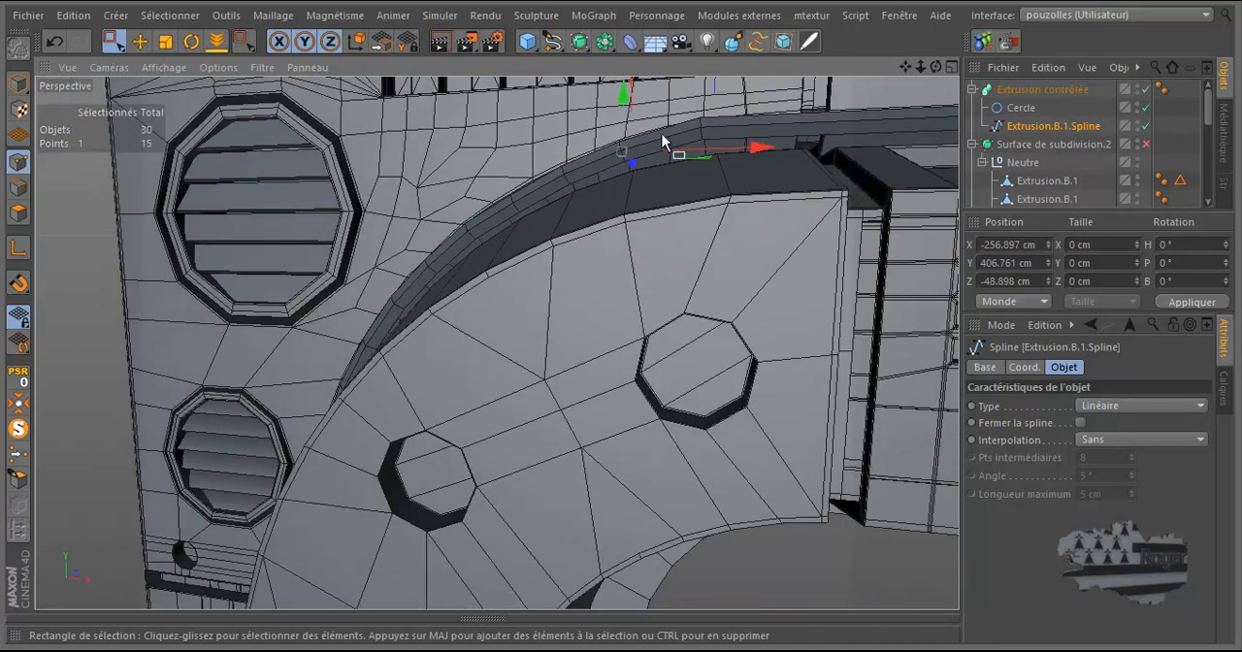
{"action": "left_click_drag", "start_coordinate": [728, 100], "coordinate": [676, 157]}
{"action": "left_click_drag", "start_coordinate": [704, 100], "coordinate": [708, 107]}
{"action": "scroll", "coordinate": [633, 143], "scroll_direction": "down", "scroll_amount": 2}
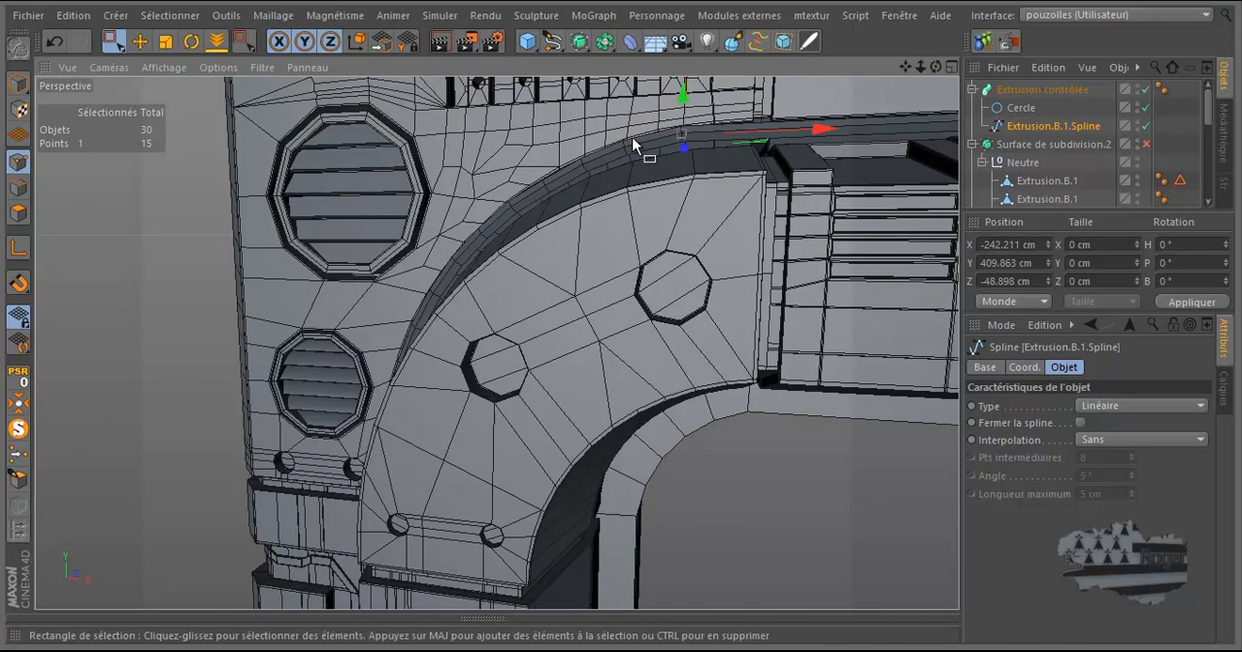
Step: Examine the cable's fit behind the upper beam's blocks and around the whole door frame
{"action": "scroll", "coordinate": [633, 143], "scroll_direction": "down", "scroll_amount": 4}
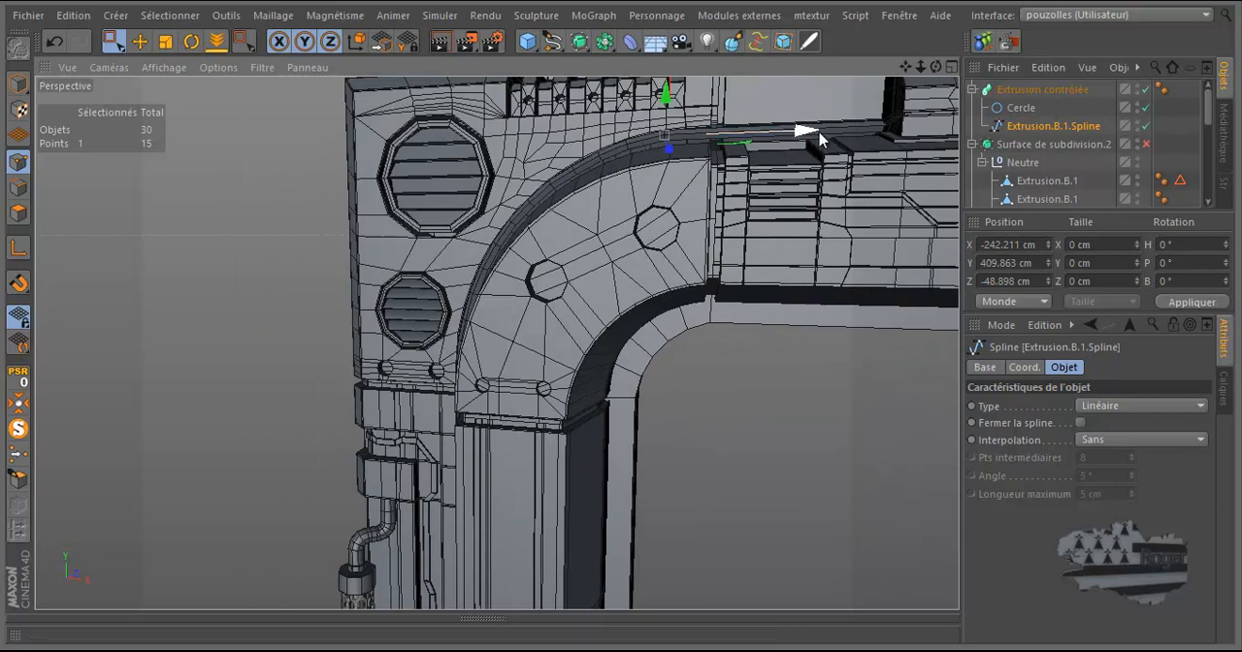
{"action": "scroll", "coordinate": [853, 134], "scroll_direction": "up", "scroll_amount": 5}
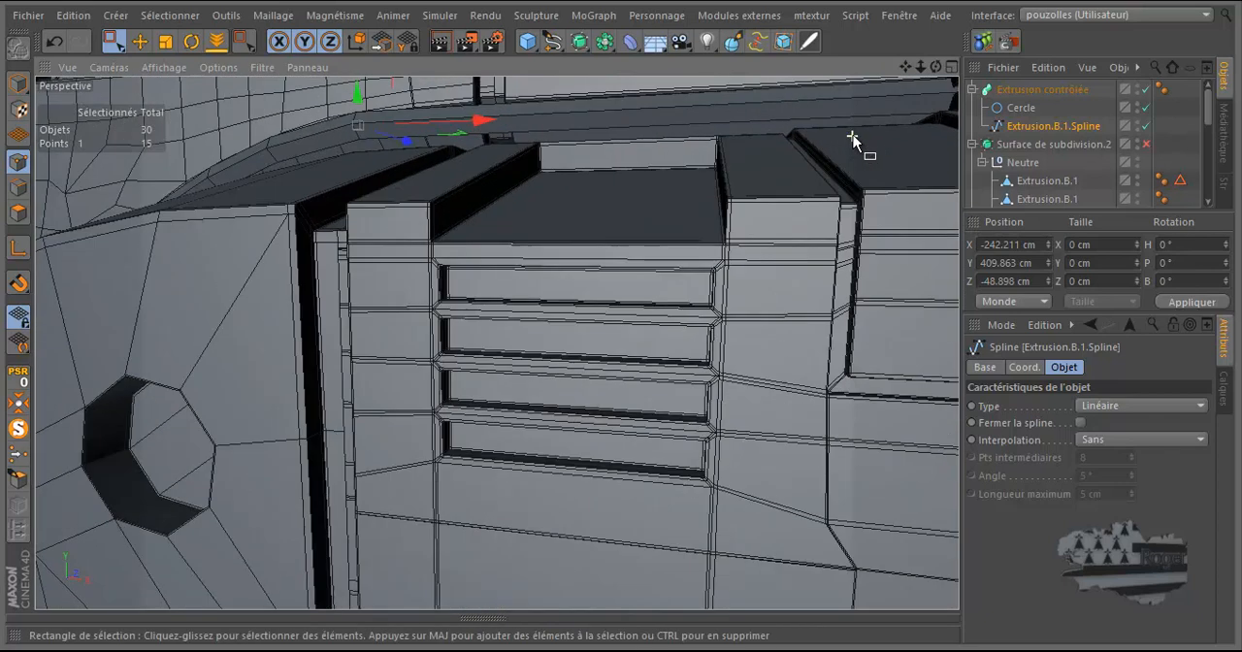
{"action": "scroll", "coordinate": [852, 139], "scroll_direction": "up", "scroll_amount": 1}
{"action": "left_click_drag", "start_coordinate": [937, 69], "coordinate": [622, 322]}
{"action": "scroll", "coordinate": [494, 189], "scroll_direction": "down", "scroll_amount": 4}
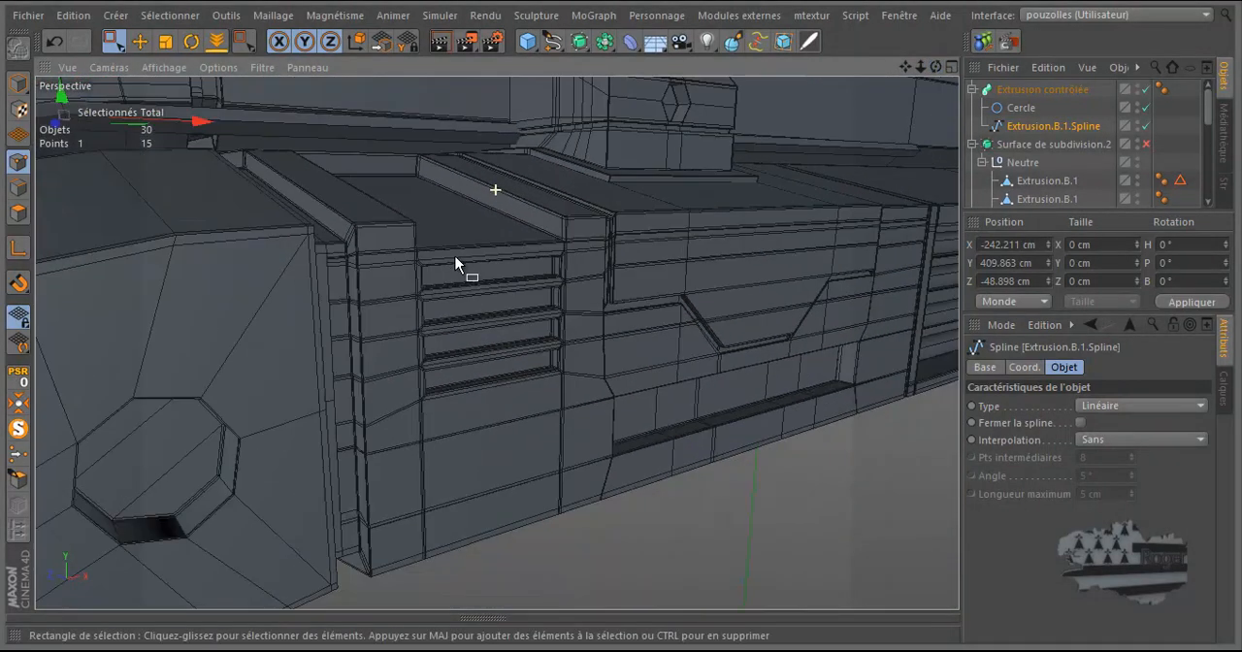
{"action": "scroll", "coordinate": [412, 140], "scroll_direction": "up", "scroll_amount": 5}
{"action": "scroll", "coordinate": [420, 134], "scroll_direction": "up", "scroll_amount": 2}
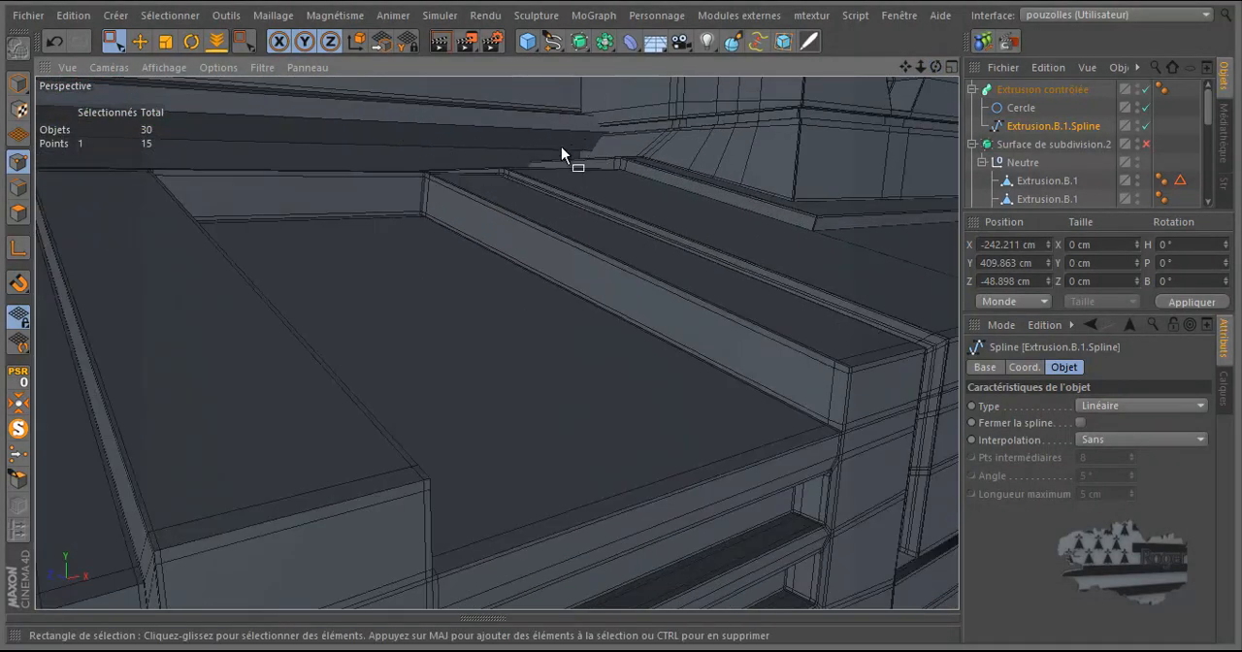
{"action": "scroll", "coordinate": [485, 177], "scroll_direction": "down", "scroll_amount": 8}
{"action": "scroll", "coordinate": [500, 187], "scroll_direction": "down", "scroll_amount": 3}
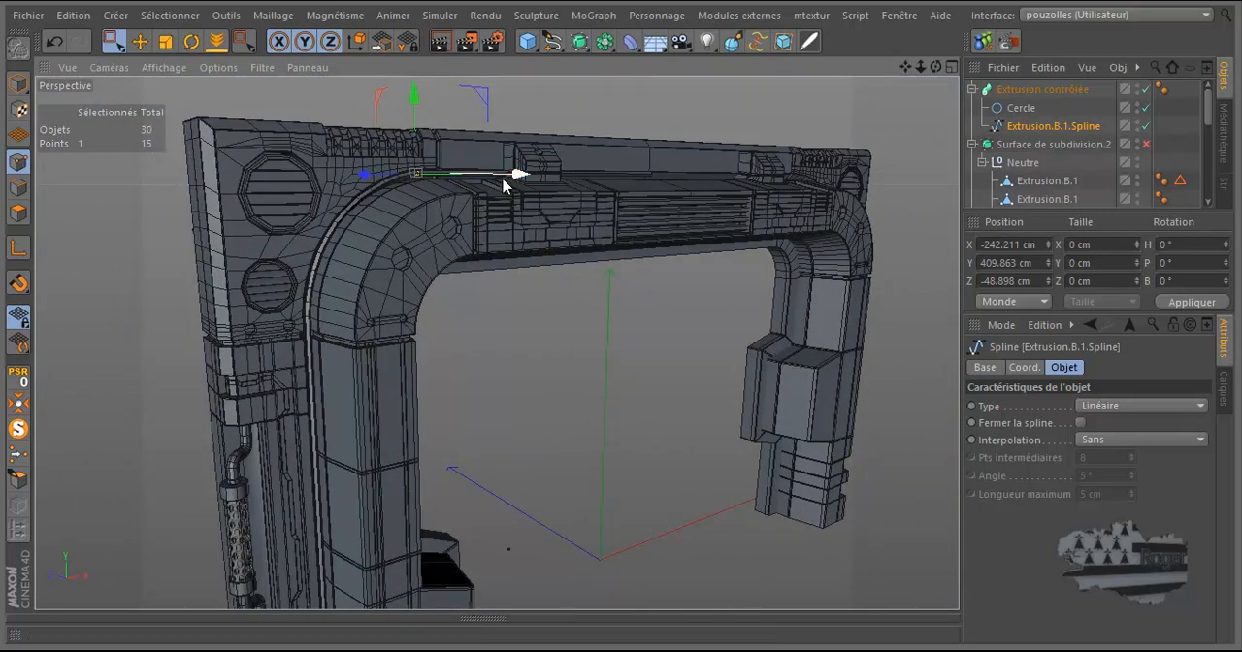
Step: Convert Extrusion contrôlée into an editable polygon object and expand it to show its cap objects
{"action": "left_click", "coordinate": [1017, 96]}
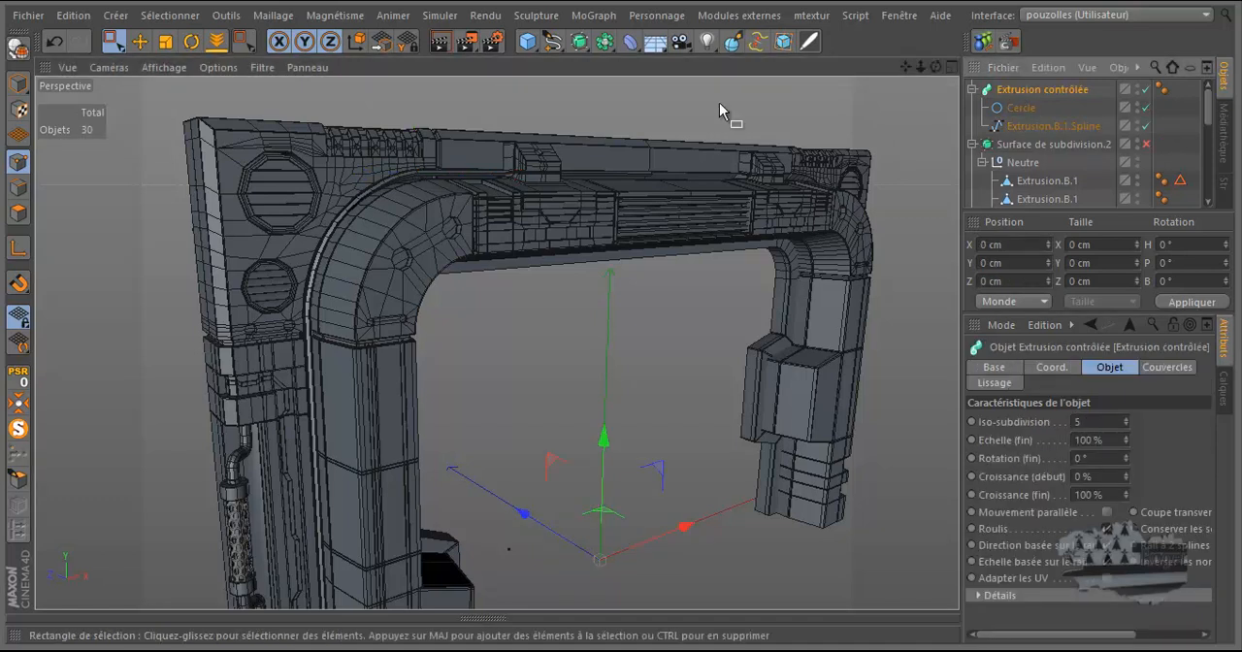
{"action": "left_click", "coordinate": [15, 49]}
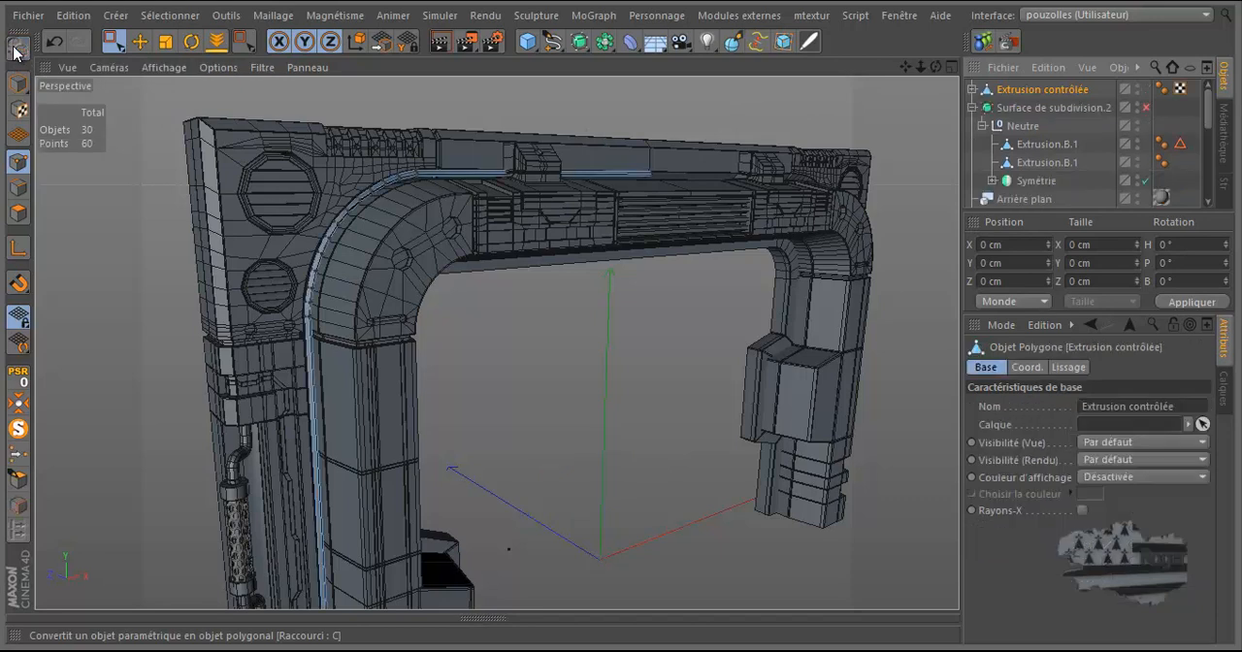
{"action": "left_click", "coordinate": [974, 89]}
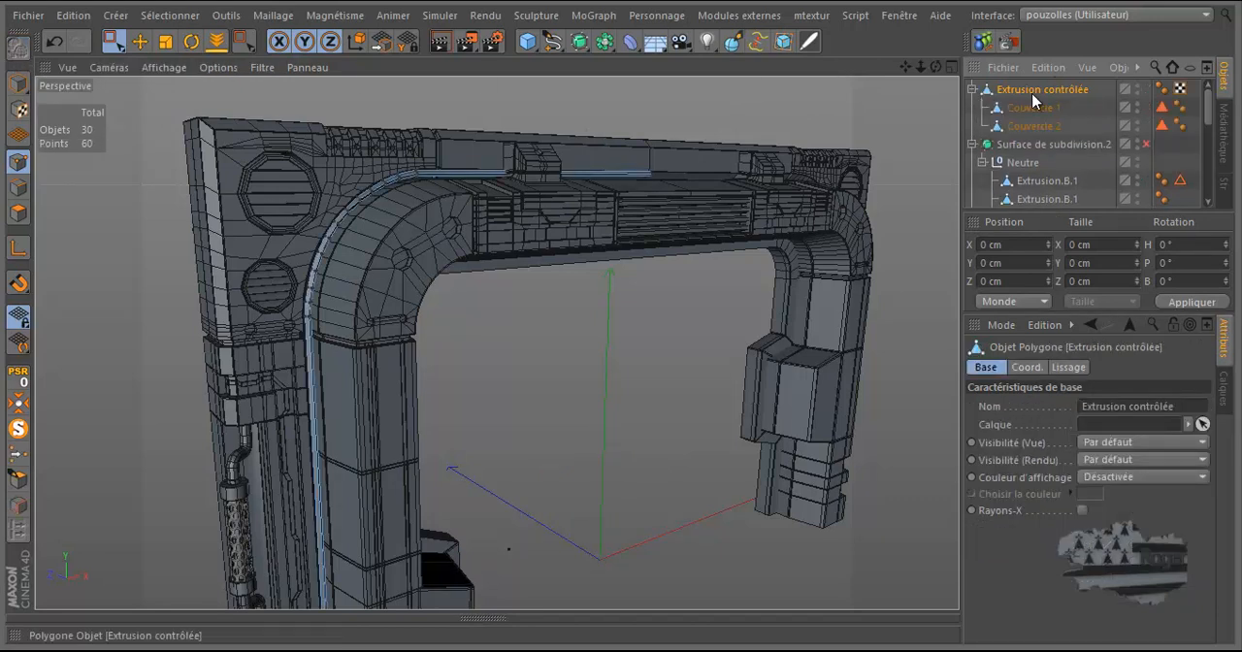
Step: Delete the two cap objects Couvercle 1 and Couvercle 2, and move Extrusion contrôlée into the Neutre group
{"action": "left_click", "coordinate": [1037, 128]}
{"action": "left_click", "coordinate": [1036, 108], "text": "shift"}
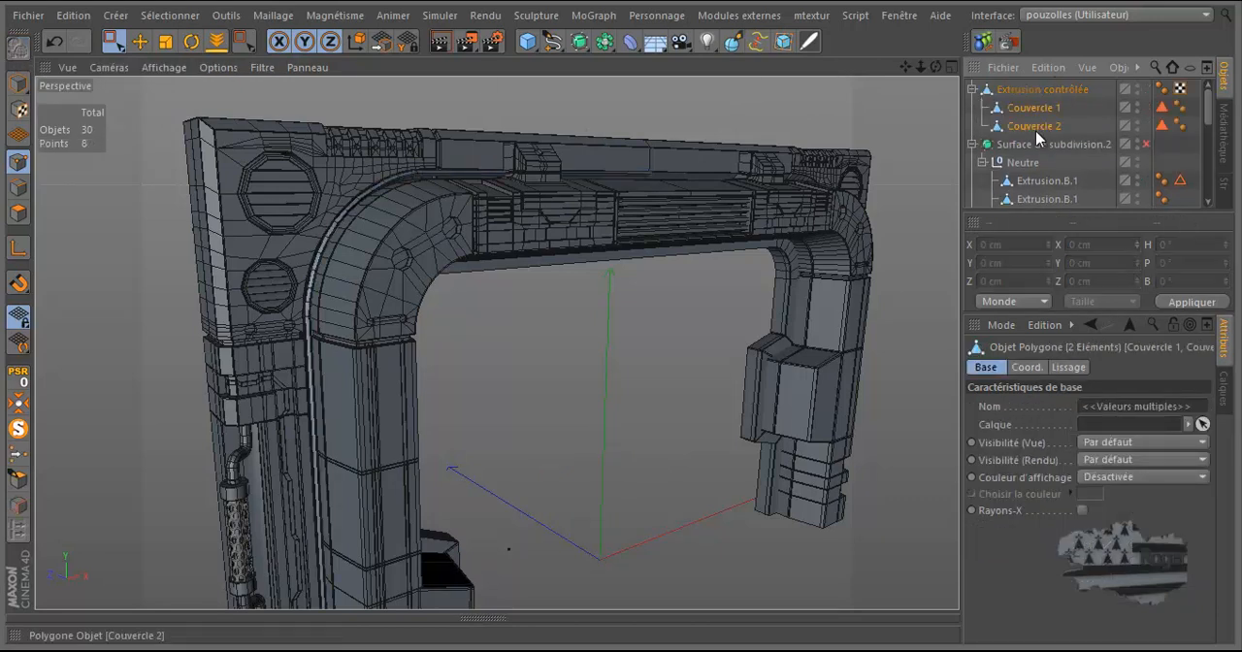
{"action": "key", "text": "Delete"}
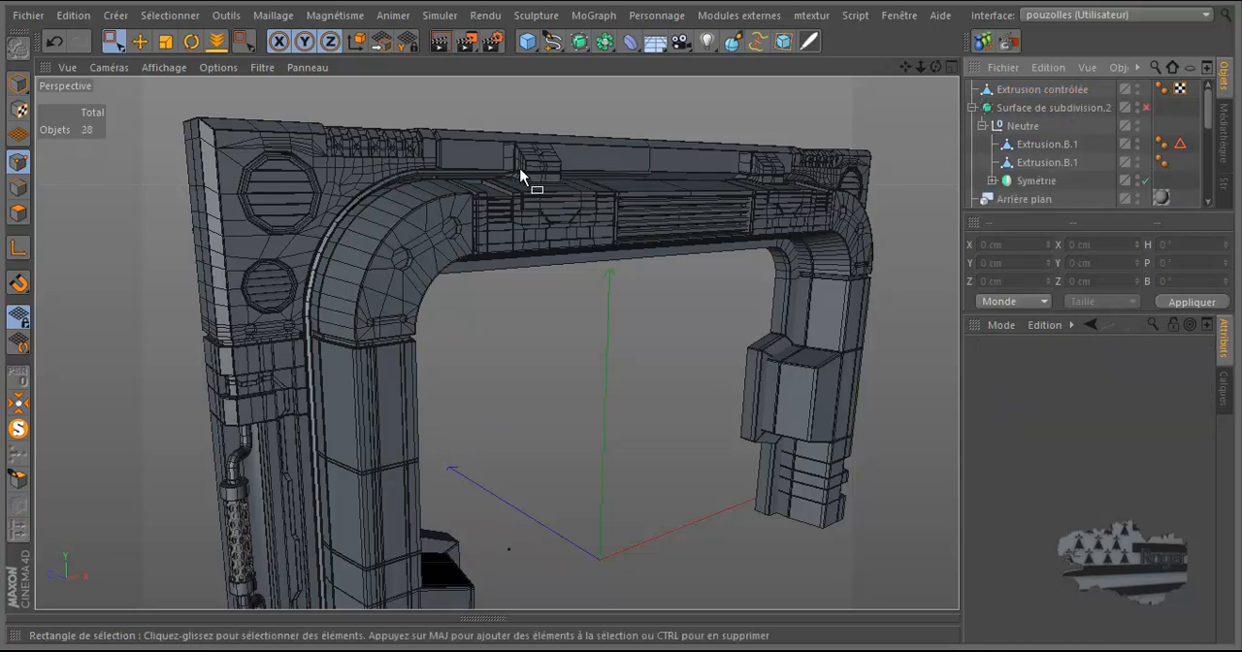
{"action": "left_click", "coordinate": [1025, 88]}
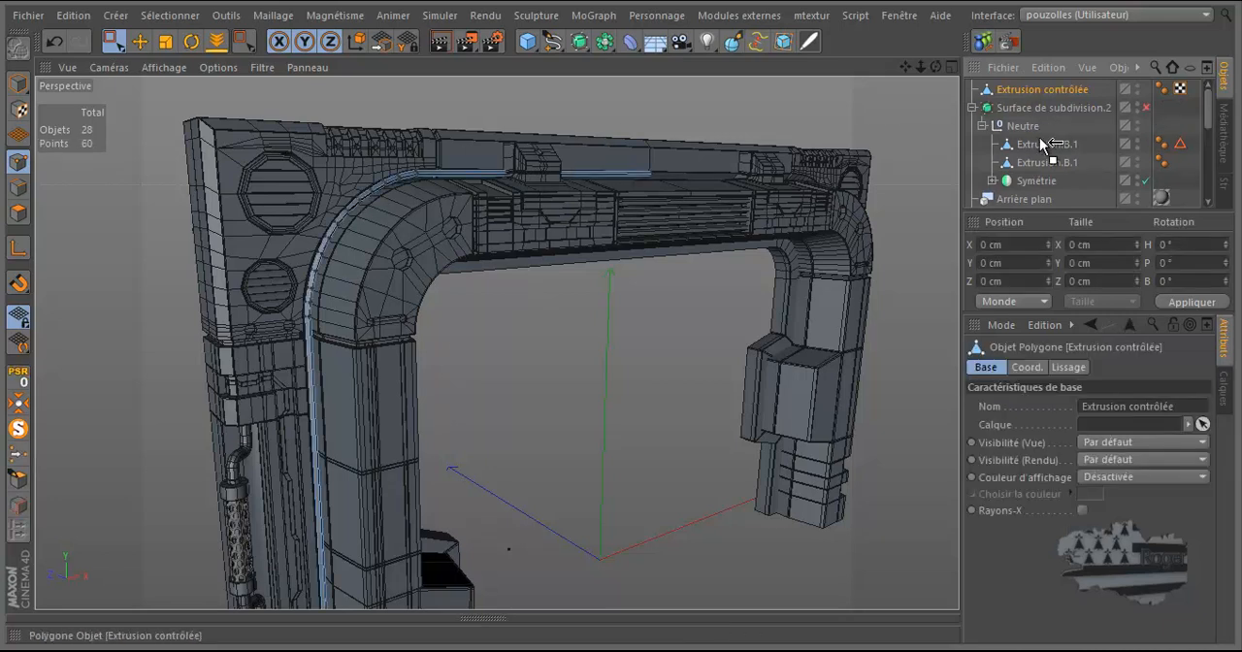
{"action": "left_click_drag", "start_coordinate": [1039, 137], "coordinate": [1039, 138]}
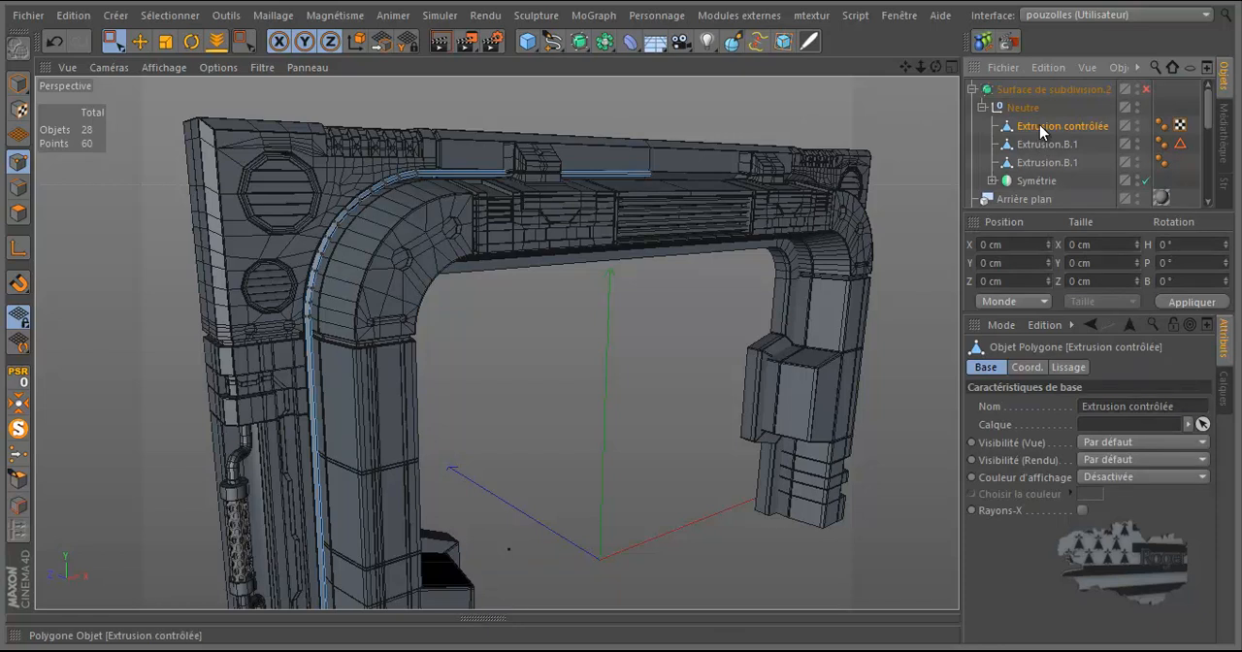
Step: Switch to the reference image of the door and examine the cable's clamp rings along the upper beam
{"action": "scroll", "coordinate": [426, 177], "scroll_direction": "up", "scroll_amount": 3}
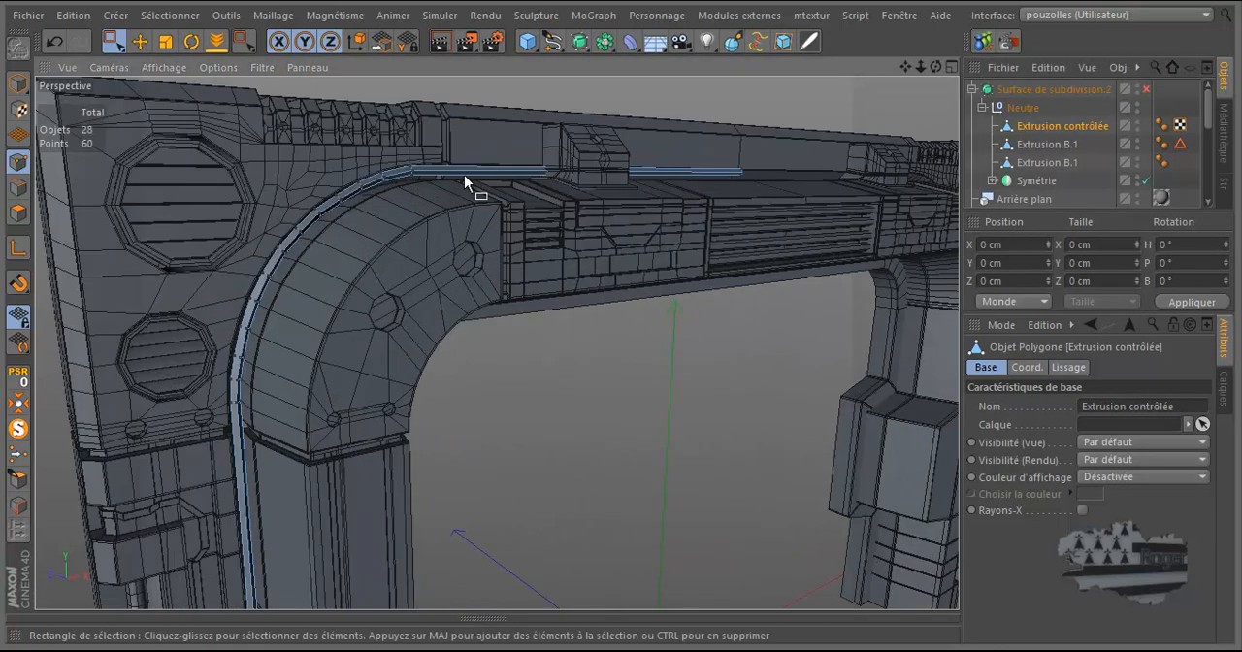
{"action": "scroll", "coordinate": [464, 174], "scroll_direction": "up", "scroll_amount": 2}
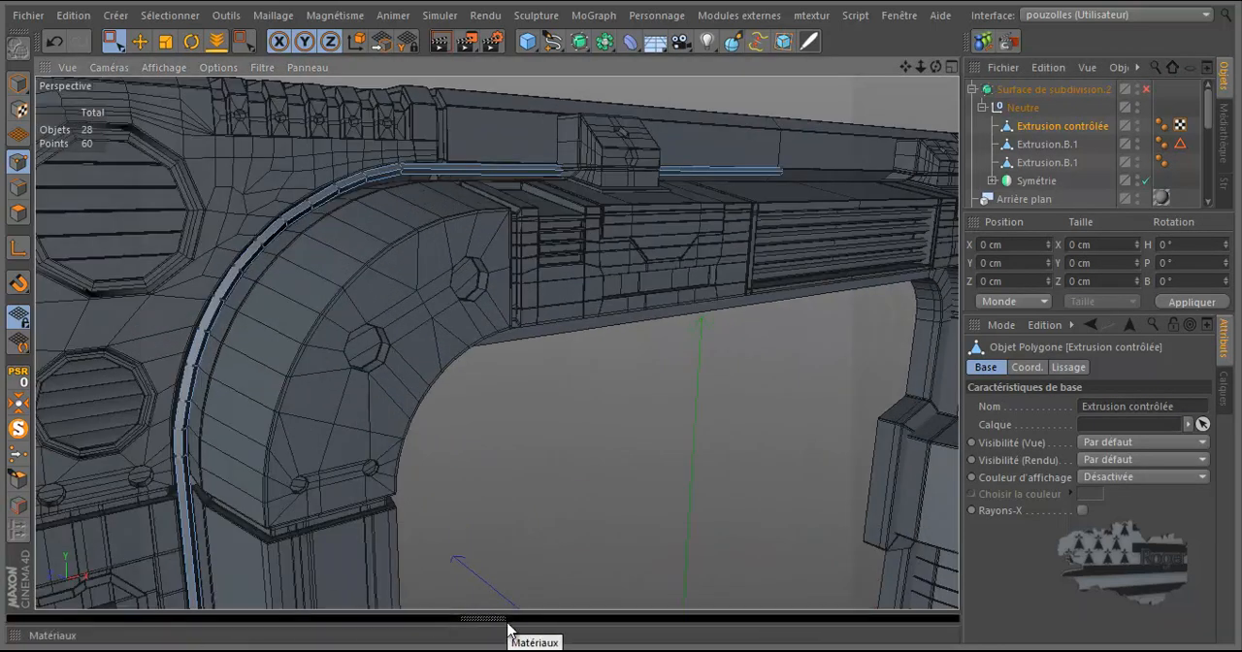
{"action": "left_click", "coordinate": [549, 645]}
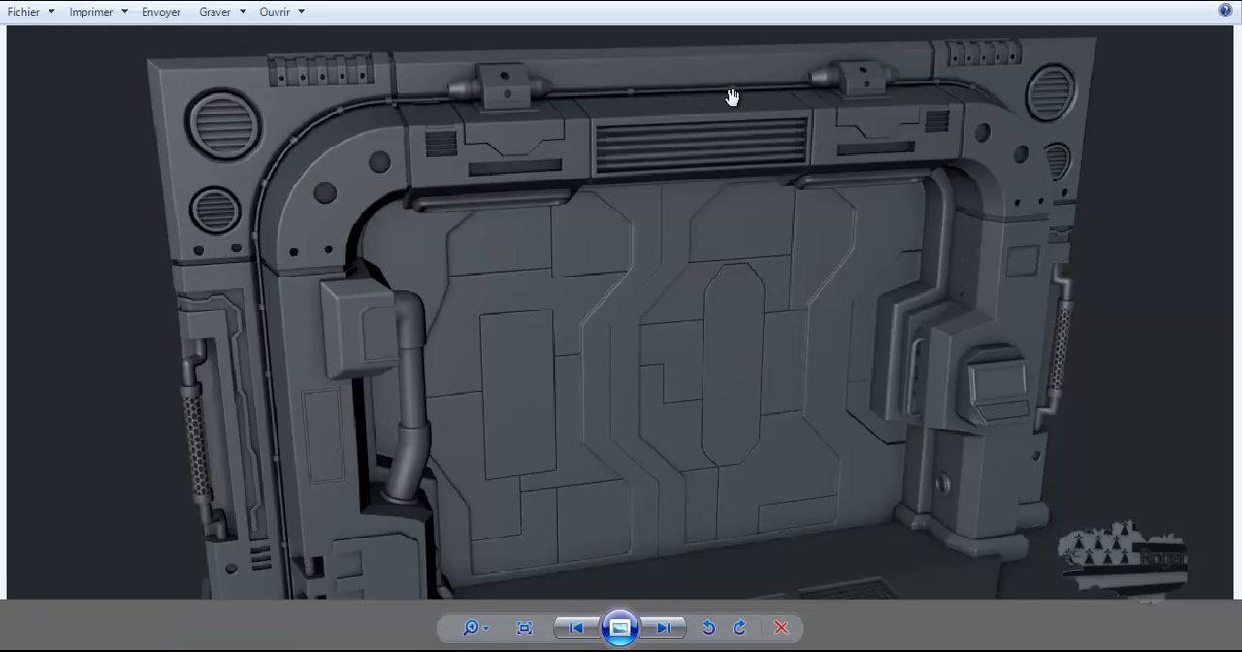
{"action": "scroll", "coordinate": [683, 107], "scroll_direction": "up", "scroll_amount": 3}
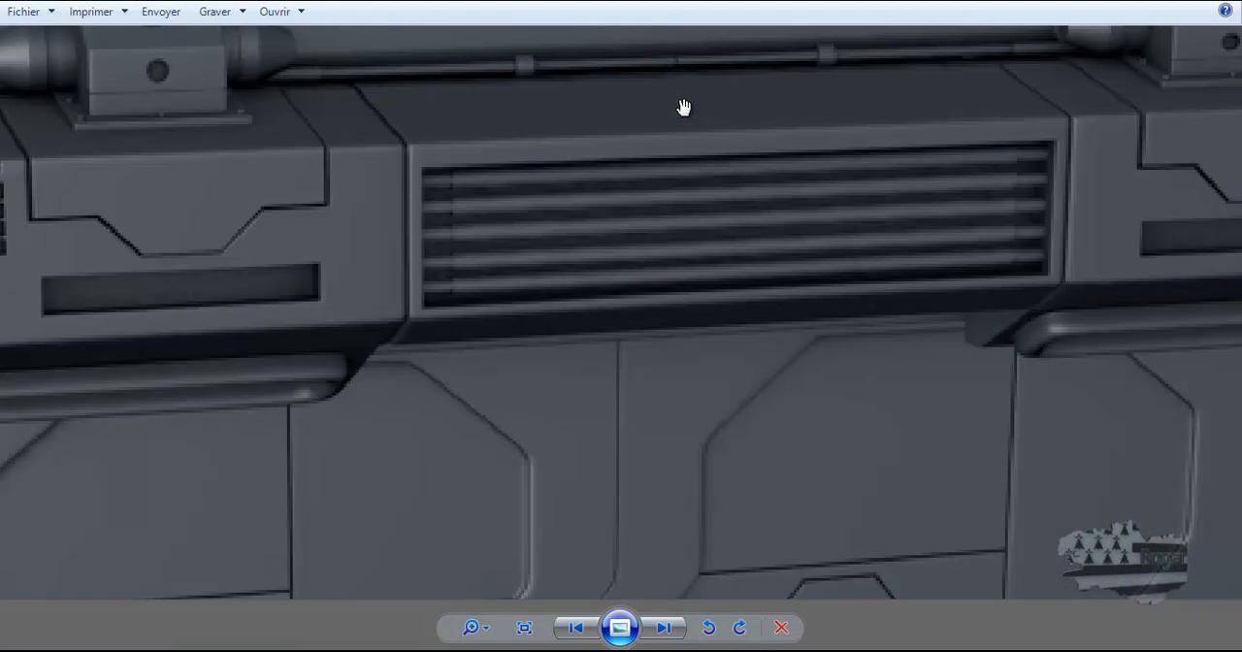
{"action": "scroll", "coordinate": [680, 48], "scroll_direction": "up", "scroll_amount": 3}
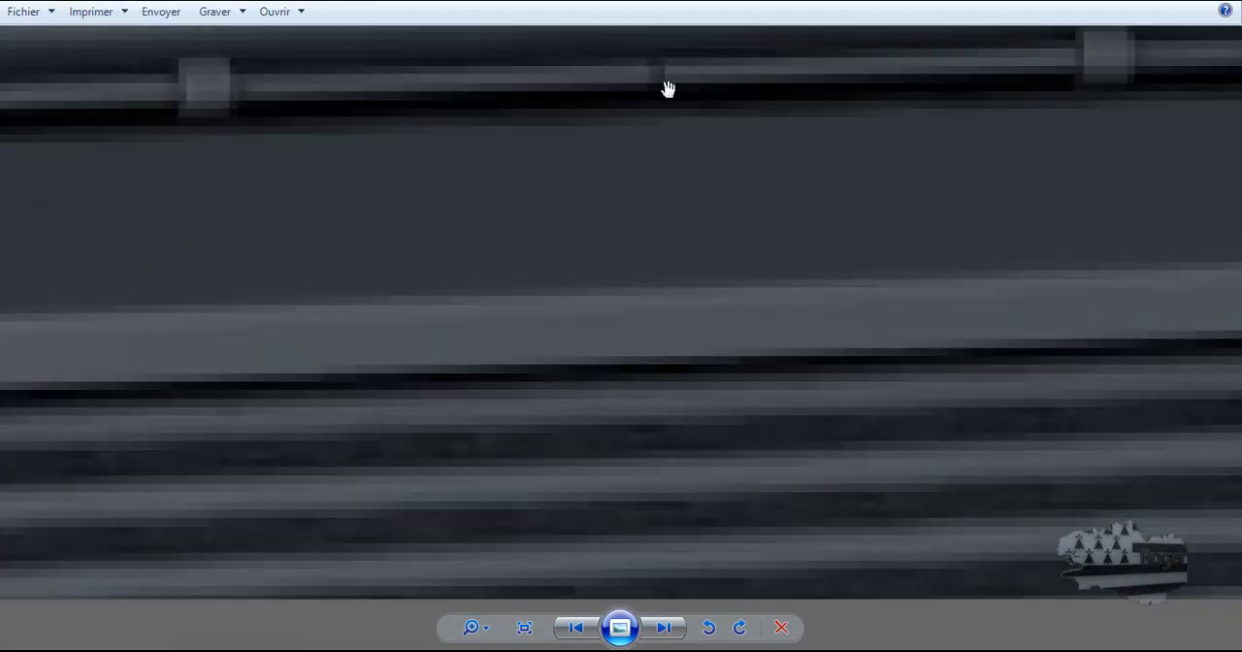
{"action": "scroll", "coordinate": [660, 92], "scroll_direction": "down", "scroll_amount": 4}
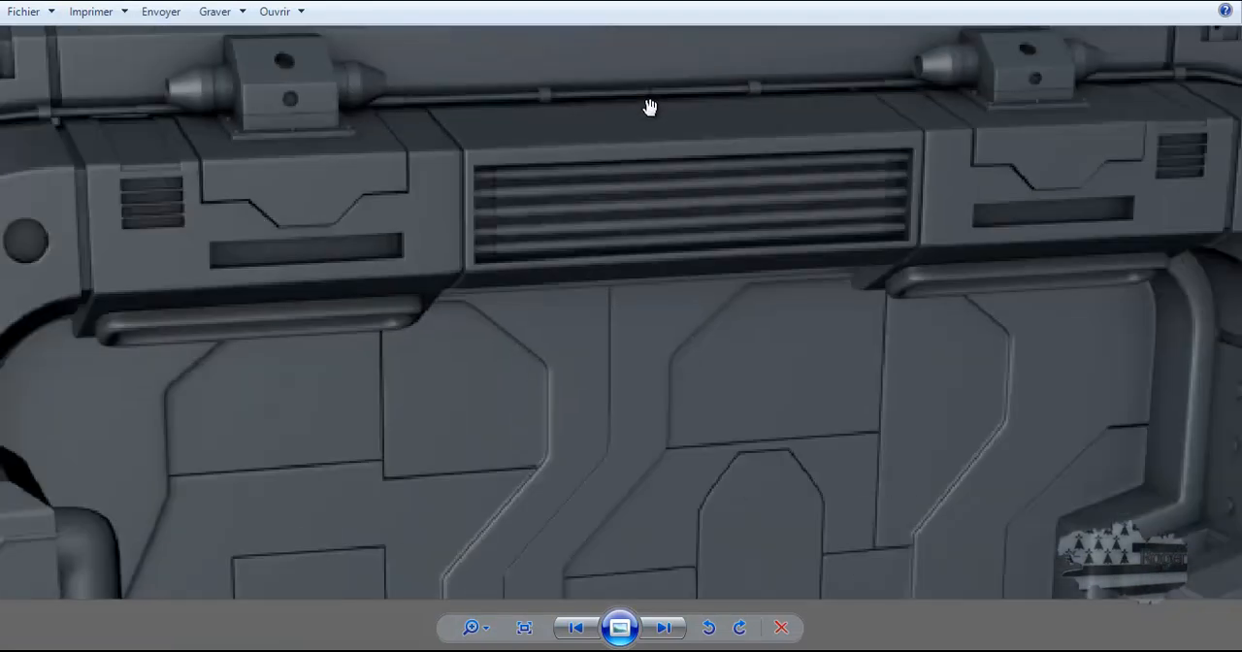
{"action": "scroll", "coordinate": [651, 107], "scroll_direction": "down", "scroll_amount": 5}
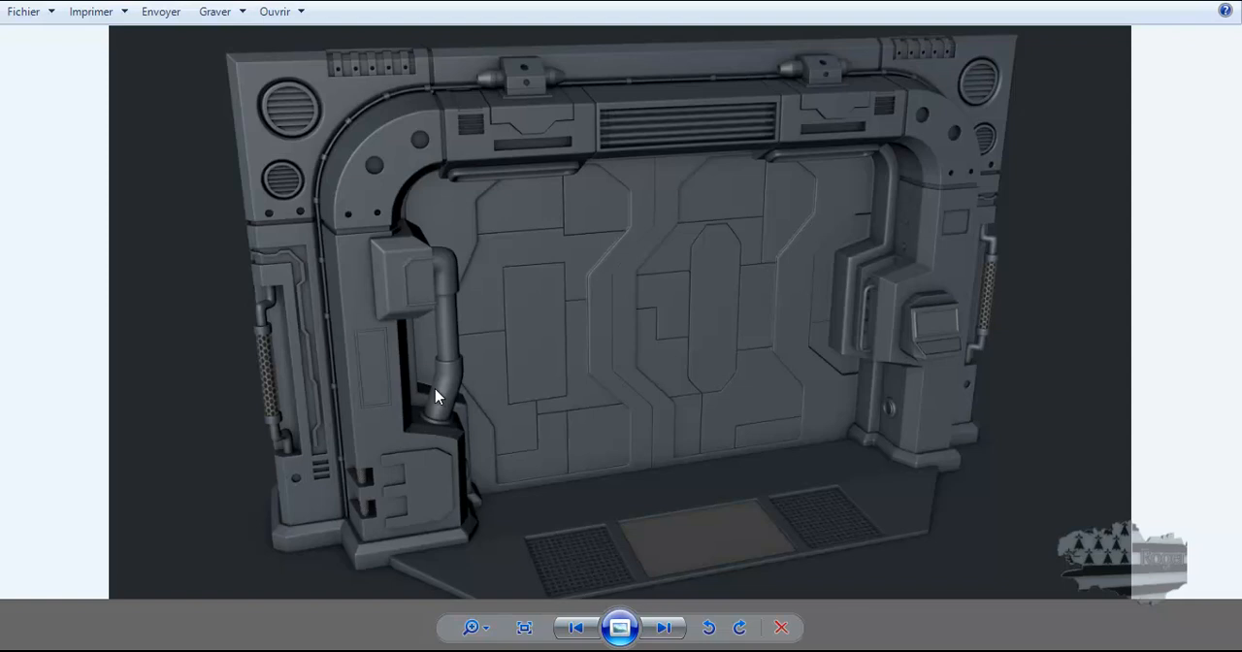
{"action": "left_click", "coordinate": [573, 627]}
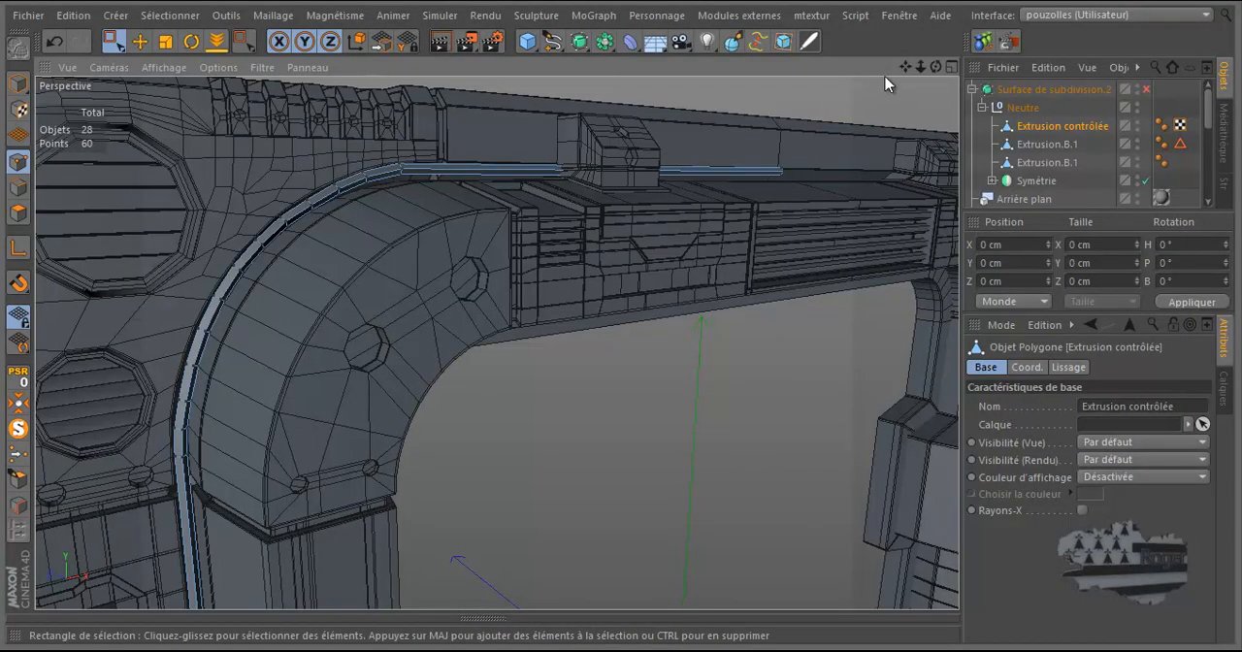
Step: Cut an edge loop across the cable's horizontal run, between the left block and the beam's centre, with the loop-mode Knife
{"action": "left_click_drag", "start_coordinate": [938, 66], "coordinate": [621, 316]}
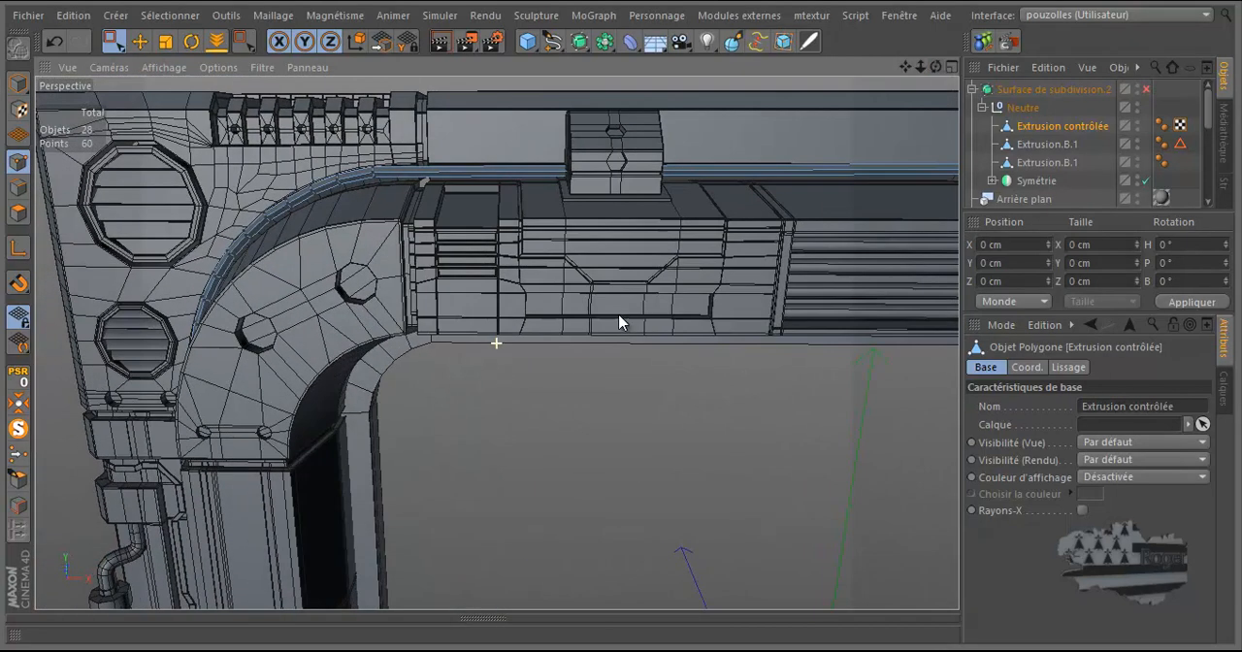
{"action": "left_click_drag", "start_coordinate": [906, 66], "coordinate": [611, 323]}
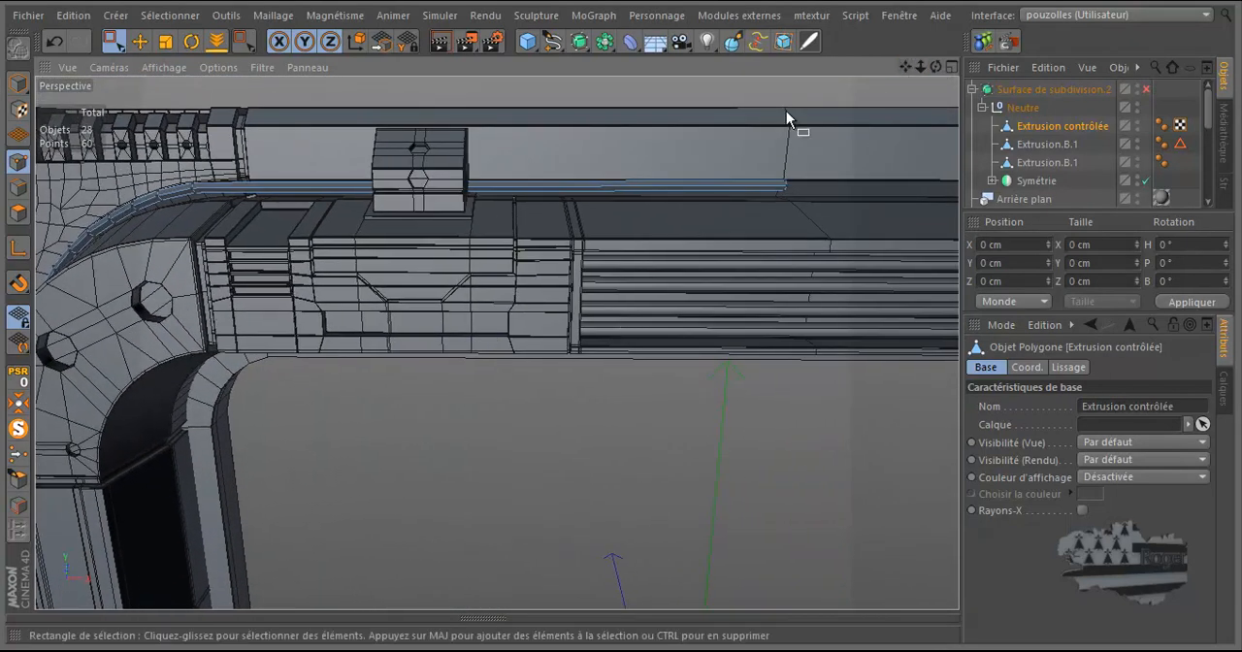
{"action": "scroll", "coordinate": [777, 205], "scroll_direction": "up", "scroll_amount": 4}
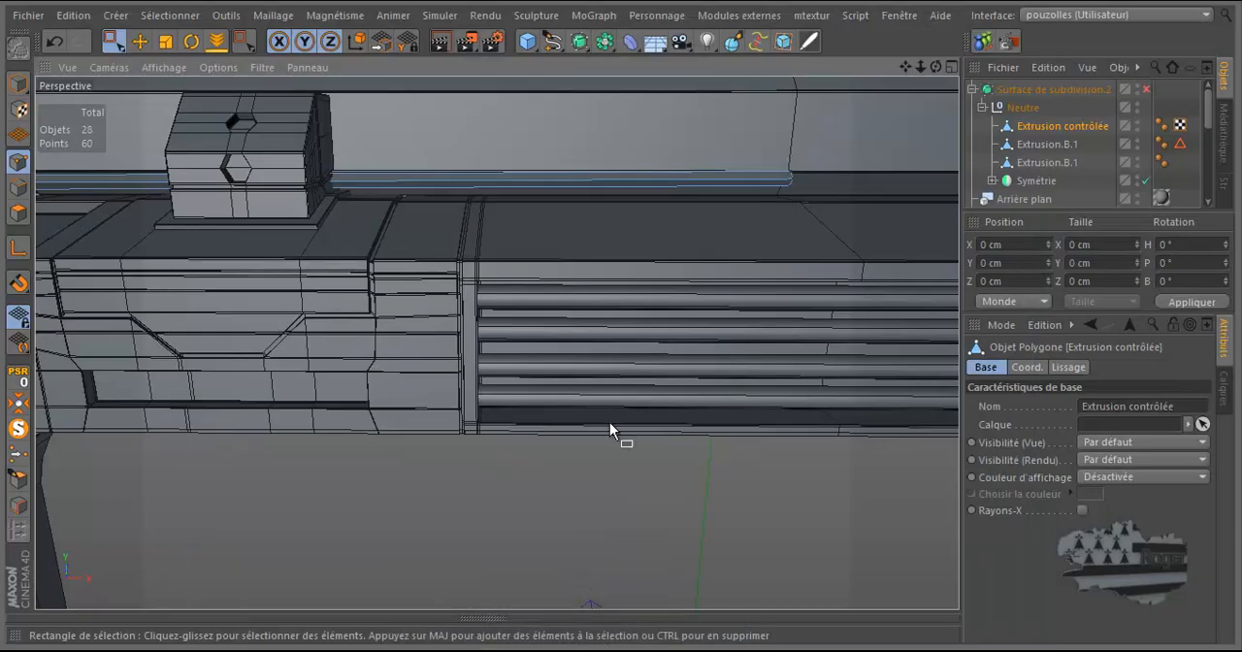
{"action": "key", "text": "k"}
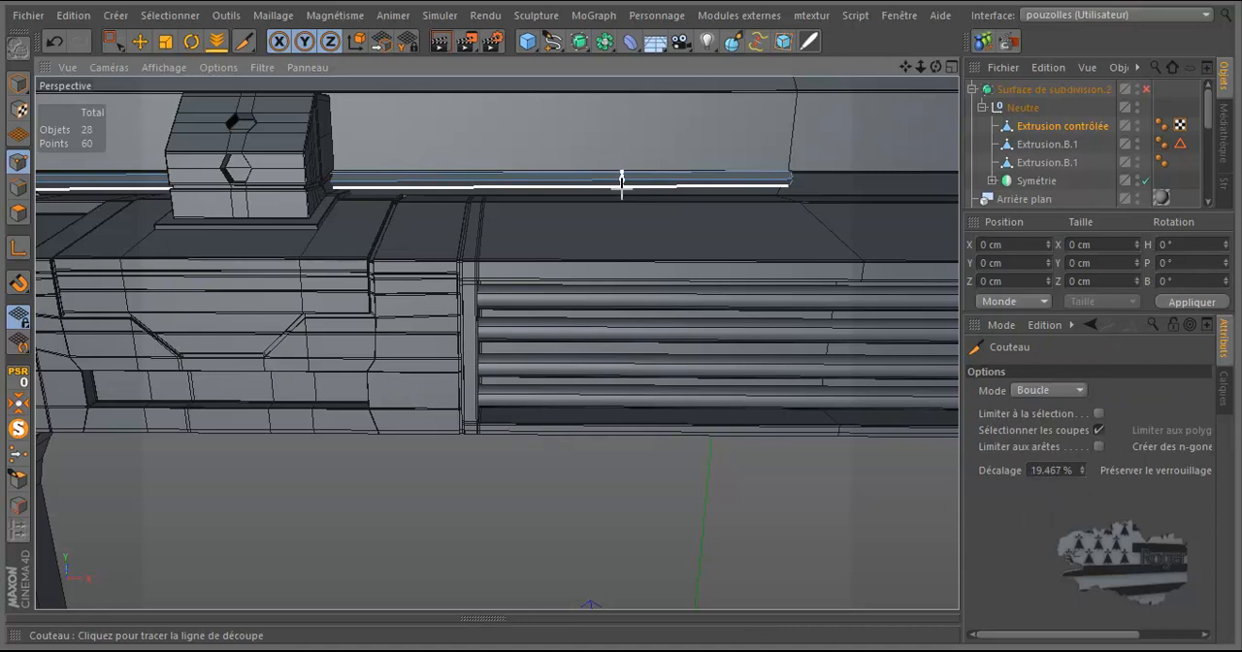
{"action": "left_click", "coordinate": [619, 184]}
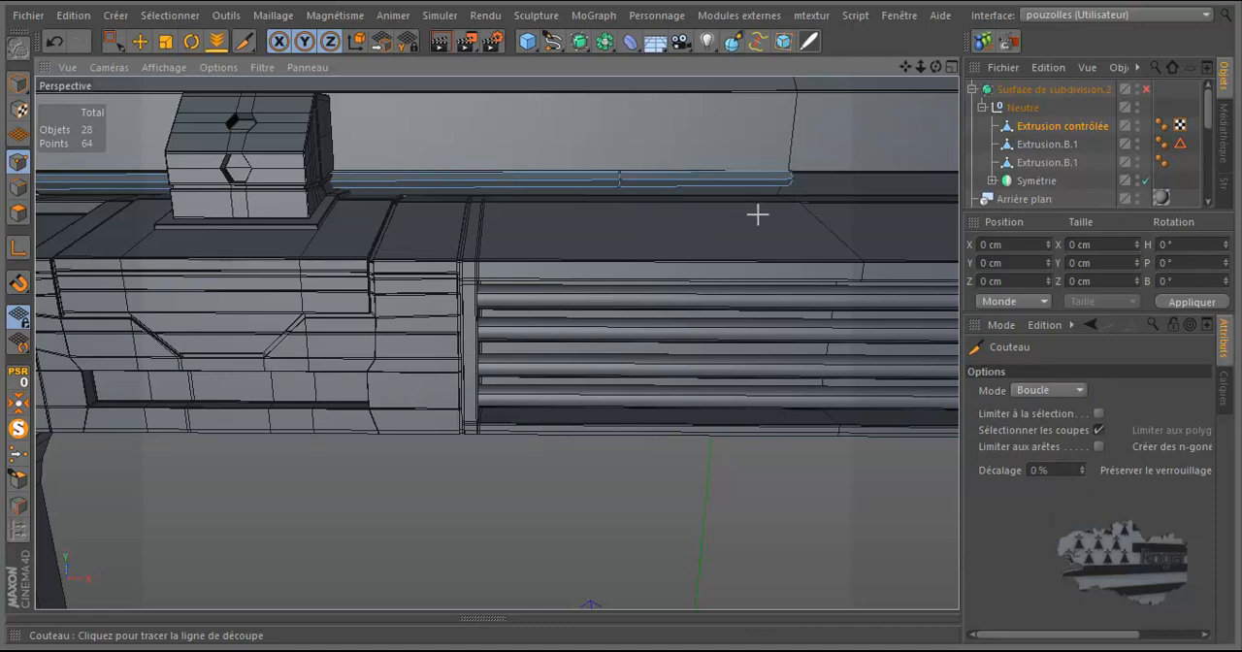
Step: Cut three edge loops, spaced down the cable's vertical run along the left pillar, with the loop-mode Knife
{"action": "scroll", "coordinate": [748, 215], "scroll_direction": "down", "scroll_amount": 5}
{"action": "scroll", "coordinate": [368, 244], "scroll_direction": "up", "scroll_amount": 6}
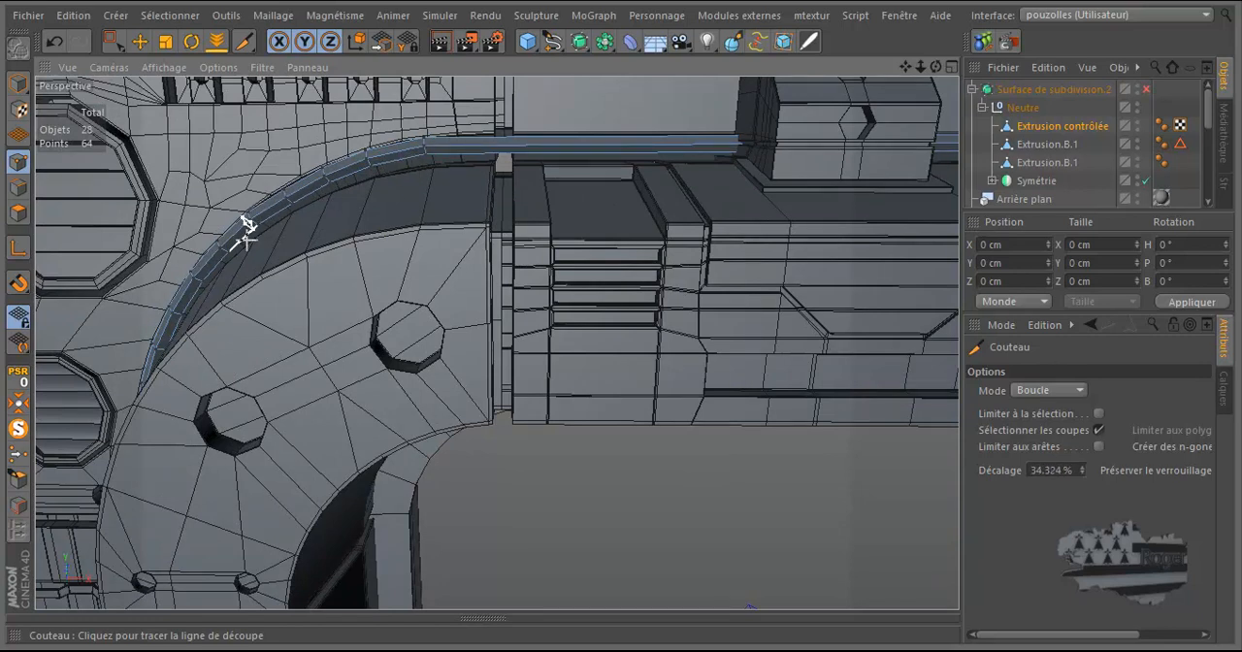
{"action": "scroll", "coordinate": [563, 165], "scroll_direction": "down", "scroll_amount": 2}
{"action": "scroll", "coordinate": [563, 165], "scroll_direction": "down", "scroll_amount": 4}
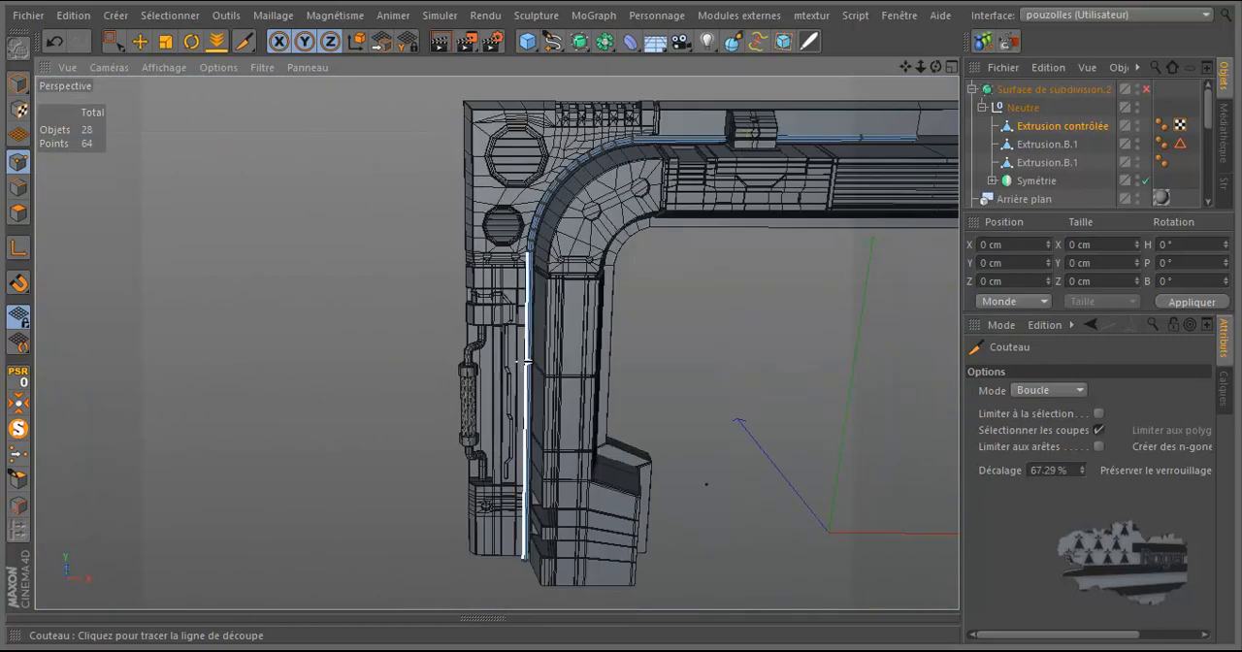
{"action": "scroll", "coordinate": [529, 354], "scroll_direction": "up", "scroll_amount": 3}
{"action": "scroll", "coordinate": [529, 354], "scroll_direction": "up", "scroll_amount": 3}
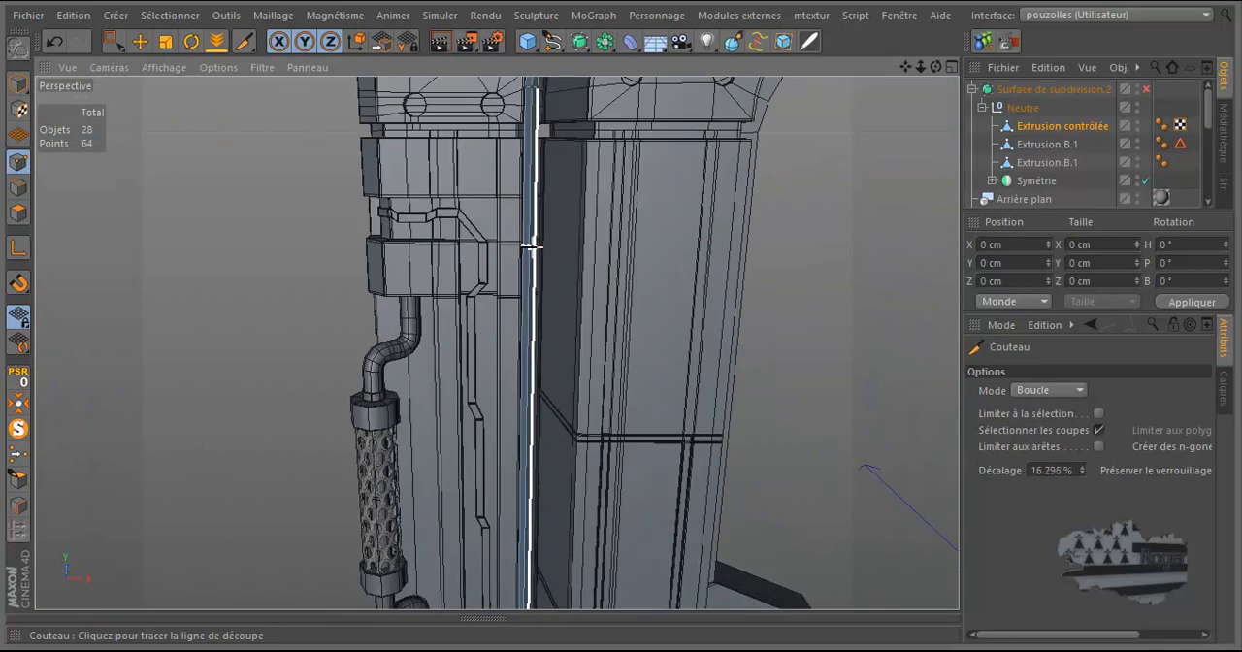
{"action": "left_click", "coordinate": [531, 239]}
{"action": "scroll", "coordinate": [557, 321], "scroll_direction": "down", "scroll_amount": 3}
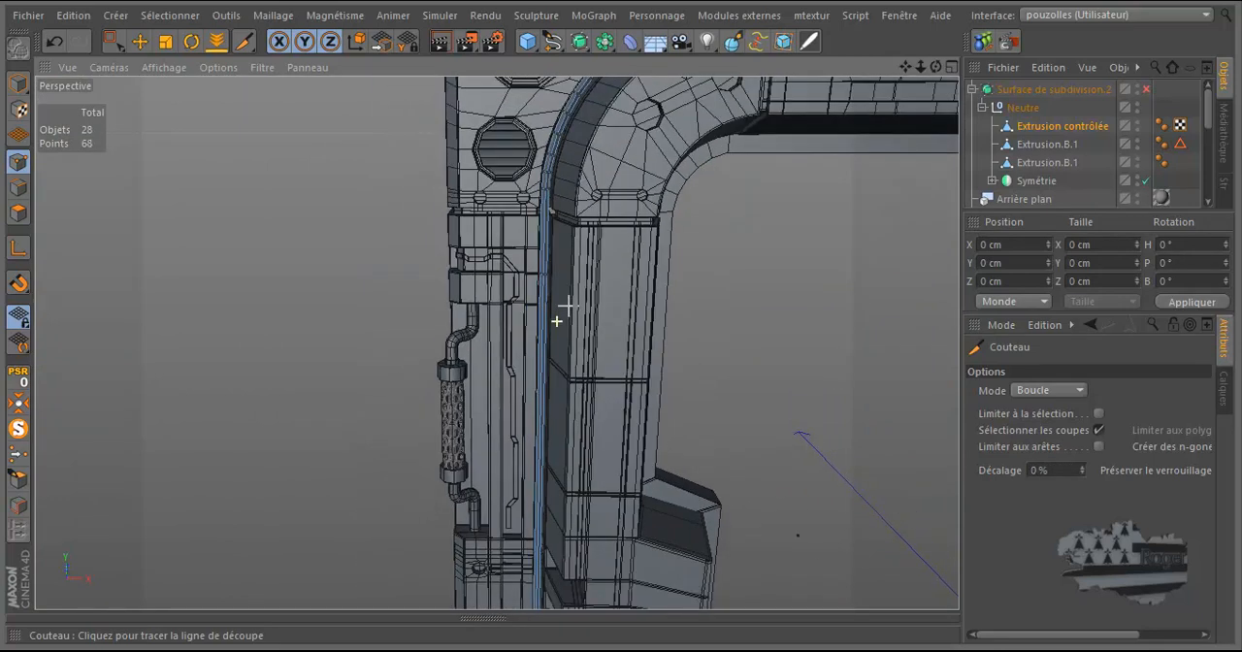
{"action": "left_click", "coordinate": [547, 390]}
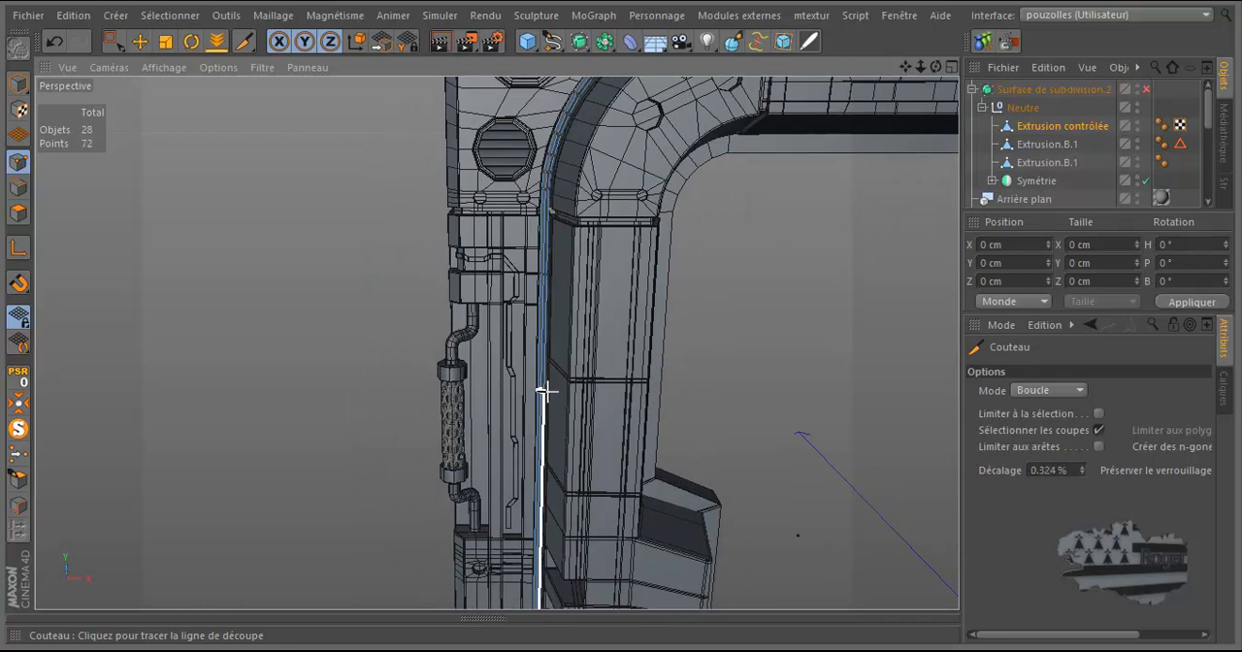
{"action": "scroll", "coordinate": [541, 488], "scroll_direction": "down", "scroll_amount": 3}
{"action": "scroll", "coordinate": [547, 527], "scroll_direction": "up", "scroll_amount": 3}
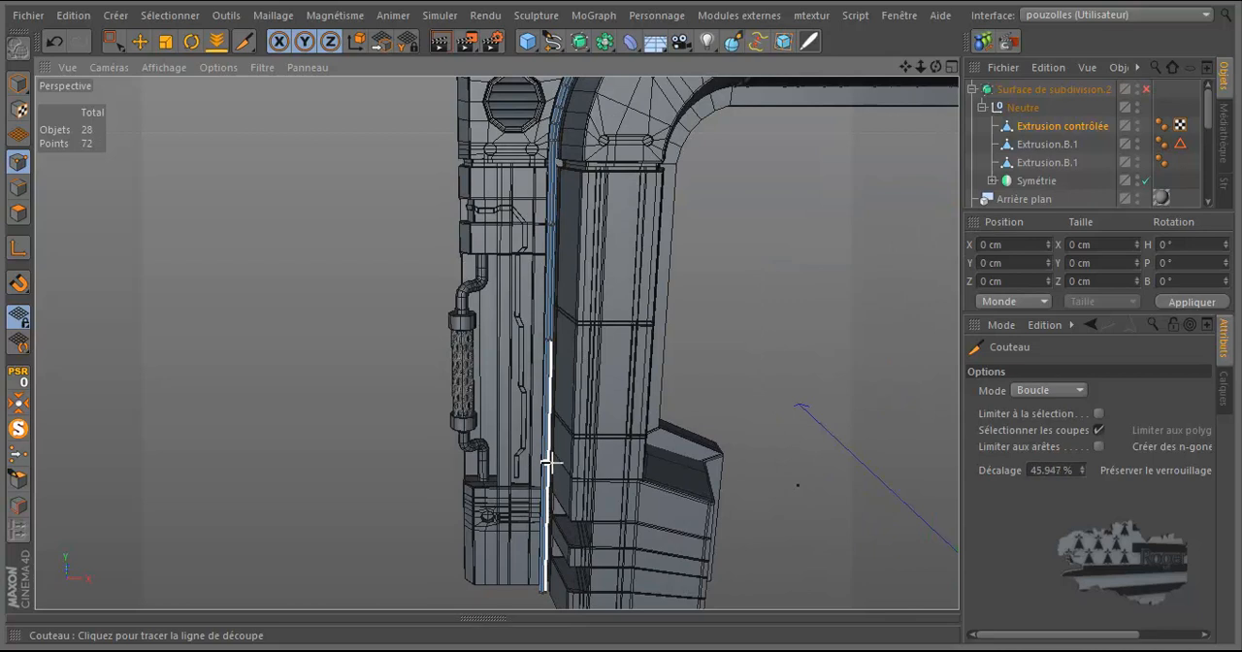
{"action": "left_click", "coordinate": [553, 425]}
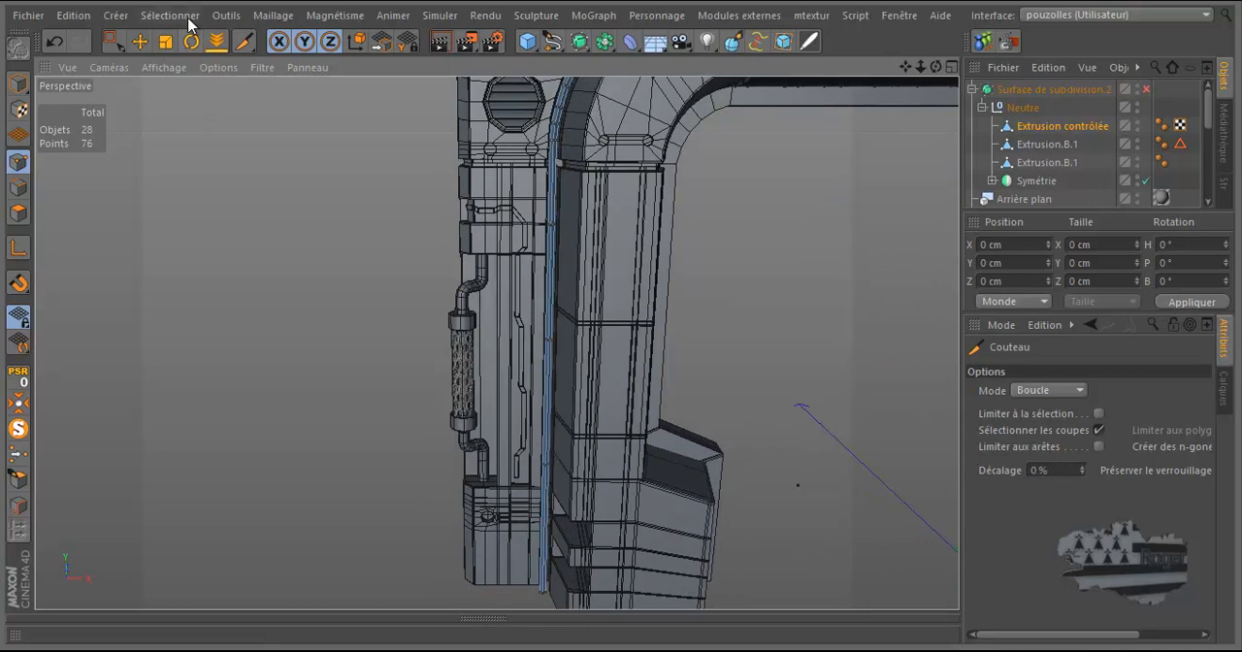
Step: Switch to edge mode and use Loop Selection to add the vertical run's middle cut to the selected lowest loop
{"action": "left_click", "coordinate": [139, 43]}
{"action": "left_click", "coordinate": [19, 189]}
{"action": "key", "text": "u"}
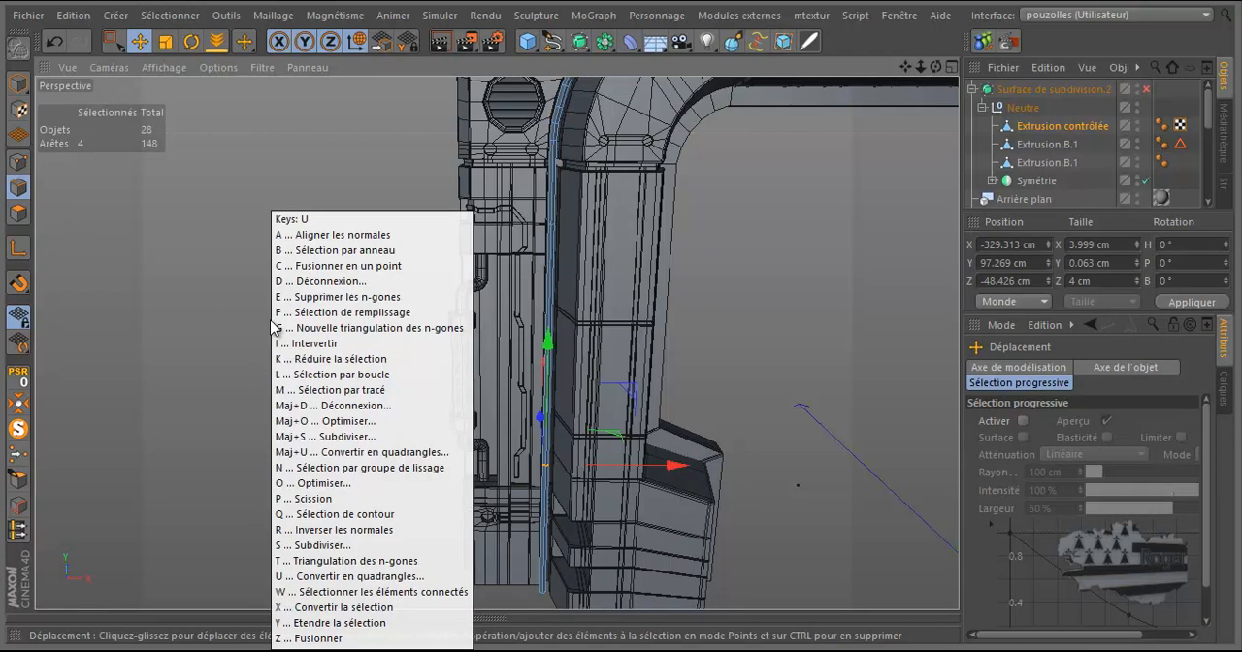
{"action": "key", "text": "l"}
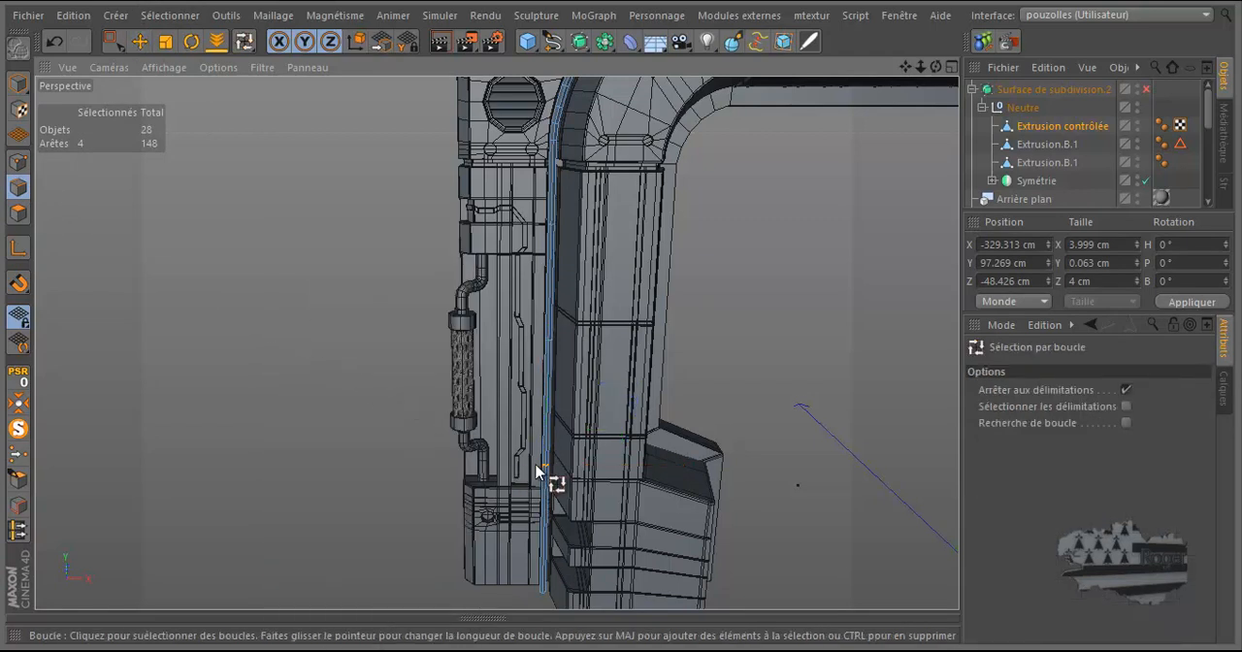
{"action": "scroll", "coordinate": [560, 464], "scroll_direction": "up", "scroll_amount": 3}
{"action": "scroll", "coordinate": [560, 466], "scroll_direction": "up", "scroll_amount": 3}
{"action": "scroll", "coordinate": [550, 476], "scroll_direction": "down", "scroll_amount": 5}
{"action": "scroll", "coordinate": [539, 313], "scroll_direction": "up", "scroll_amount": 5}
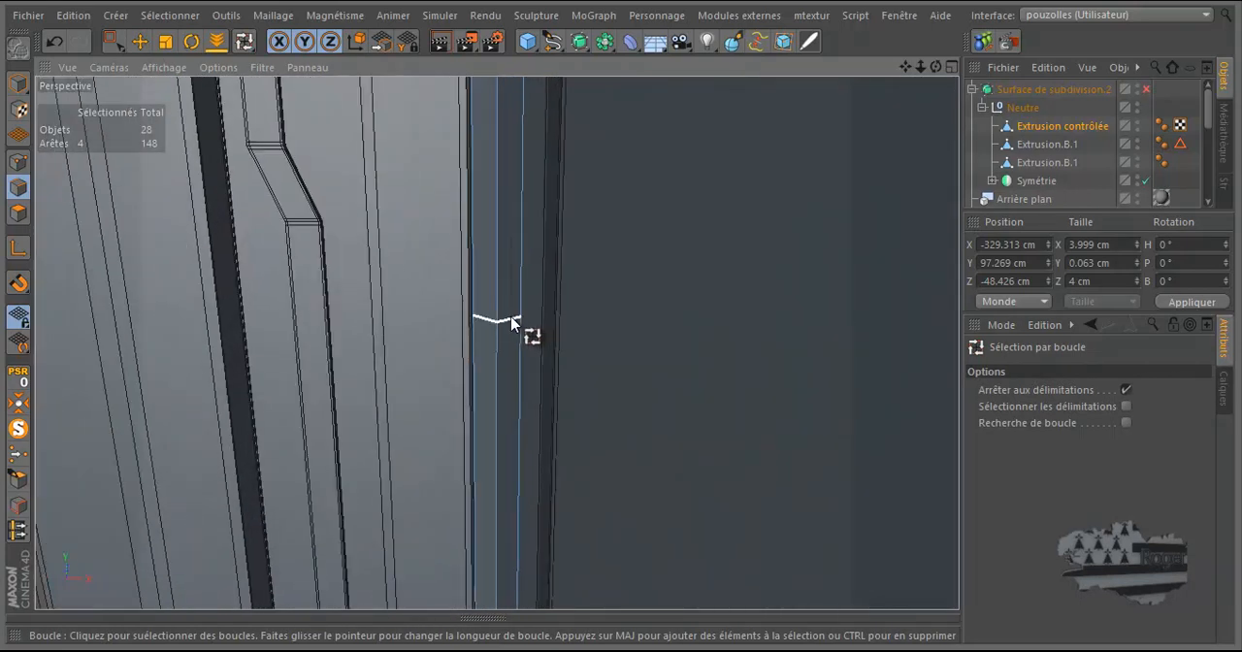
{"action": "left_click", "coordinate": [513, 324], "text": "shift"}
{"action": "scroll", "coordinate": [437, 411], "scroll_direction": "down", "scroll_amount": 5}
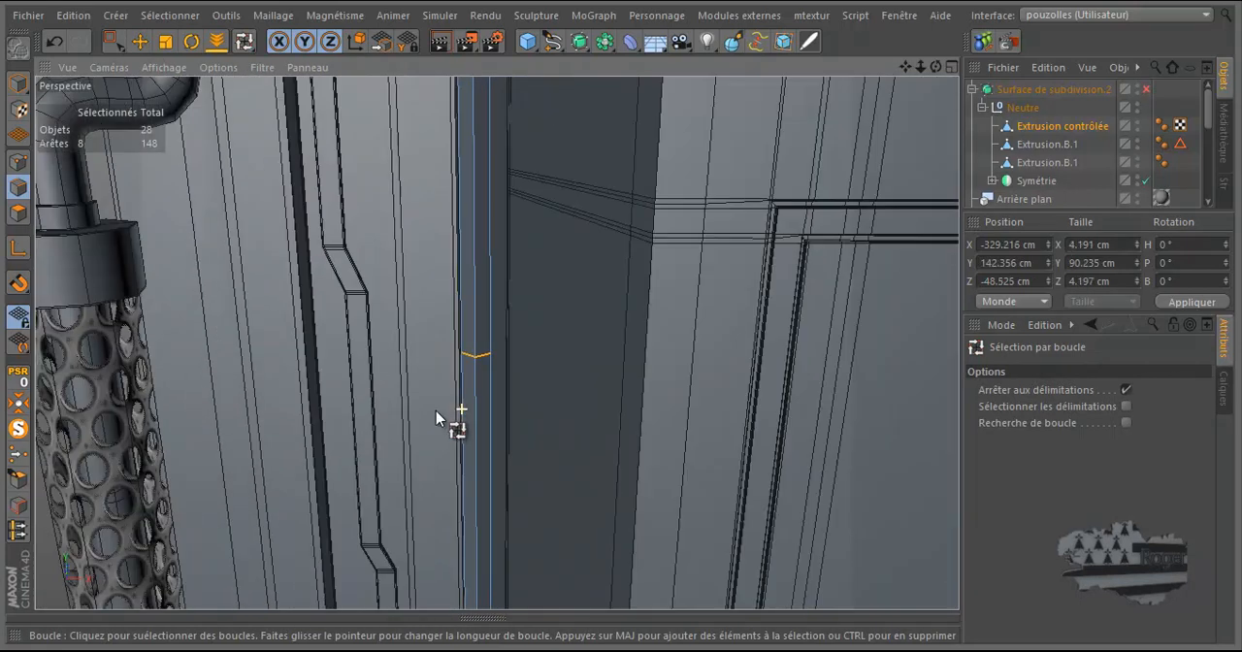
Step: Add the vertical run's uppermost cut and the loop at the foot of the corner bend to the edge selection
{"action": "scroll", "coordinate": [440, 180], "scroll_direction": "up", "scroll_amount": 4}
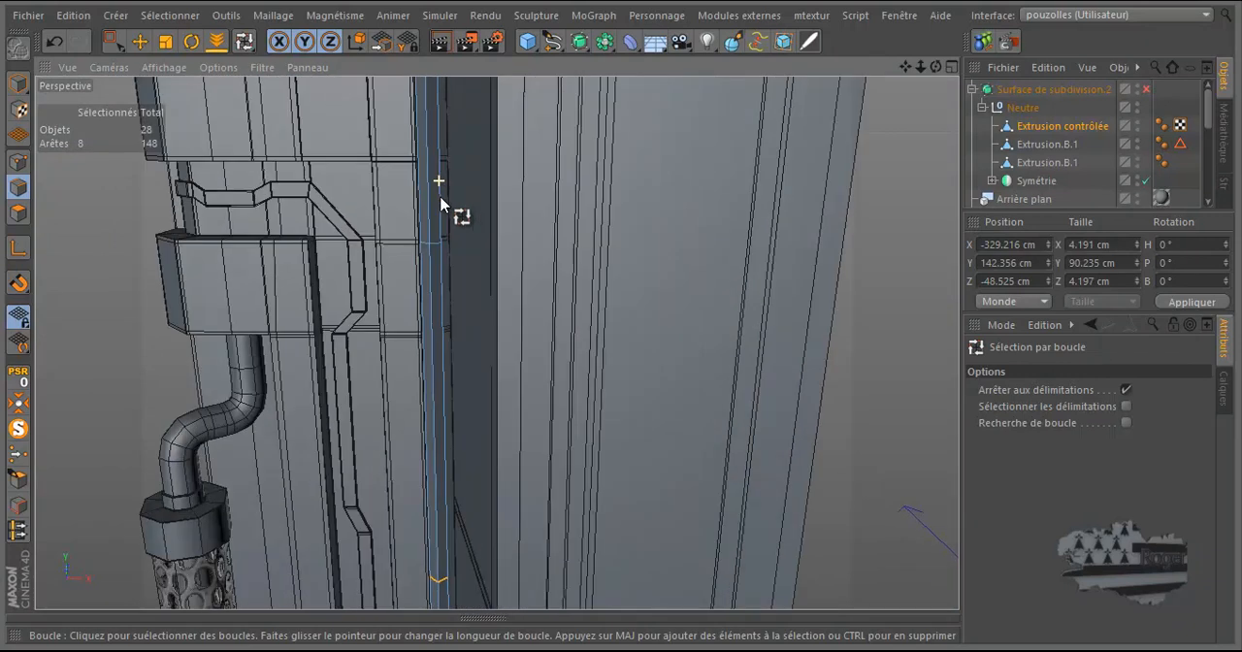
{"action": "left_click", "coordinate": [435, 271], "text": "shift"}
{"action": "scroll", "coordinate": [417, 340], "scroll_direction": "down", "scroll_amount": 5}
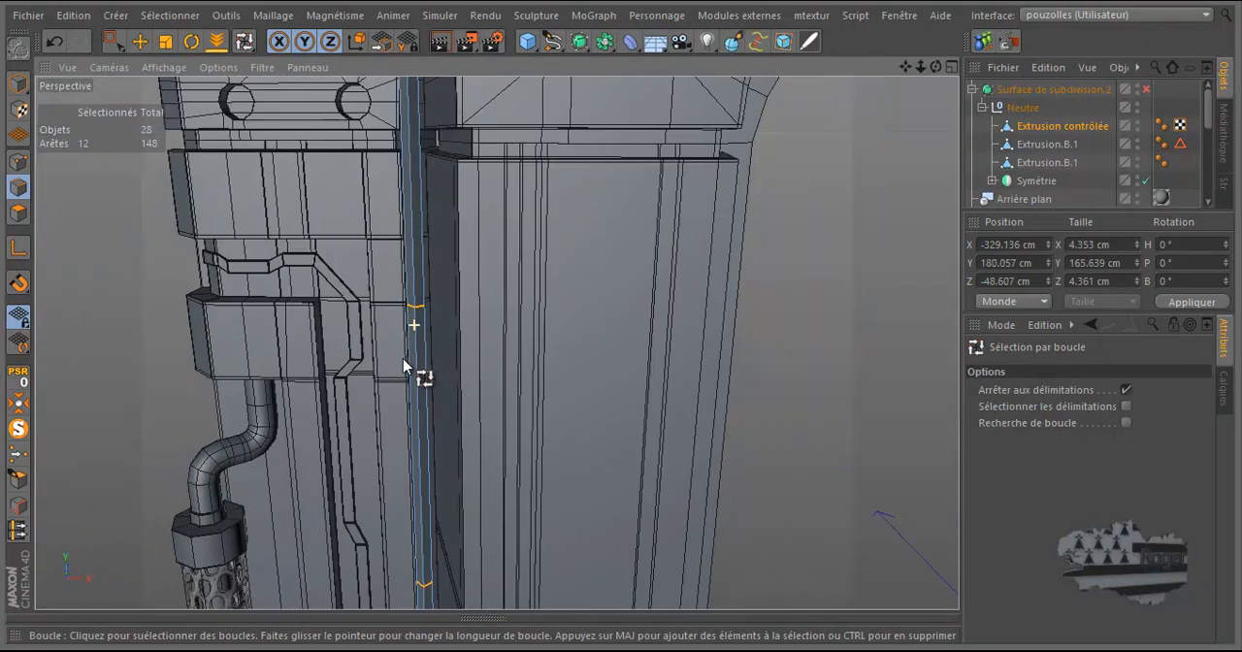
{"action": "scroll", "coordinate": [426, 129], "scroll_direction": "up", "scroll_amount": 2}
{"action": "scroll", "coordinate": [427, 130], "scroll_direction": "up", "scroll_amount": 2}
{"action": "scroll", "coordinate": [425, 130], "scroll_direction": "up", "scroll_amount": 2}
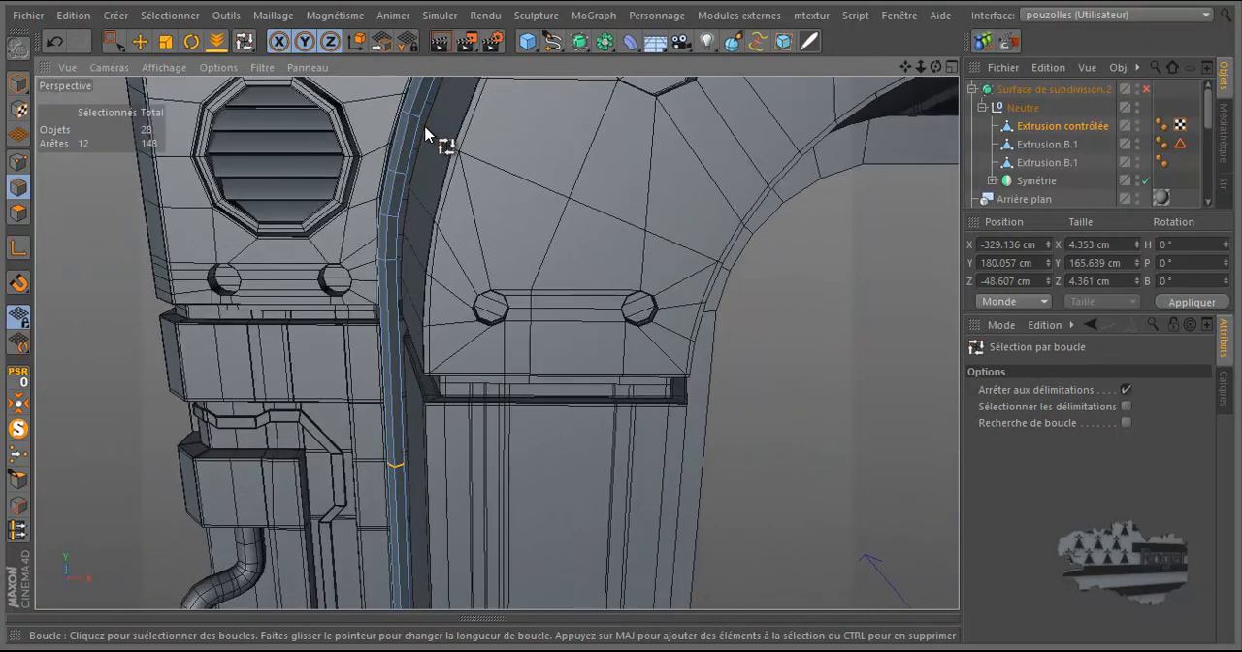
{"action": "left_click", "coordinate": [388, 262], "text": "shift"}
{"action": "scroll", "coordinate": [281, 311], "scroll_direction": "down", "scroll_amount": 4}
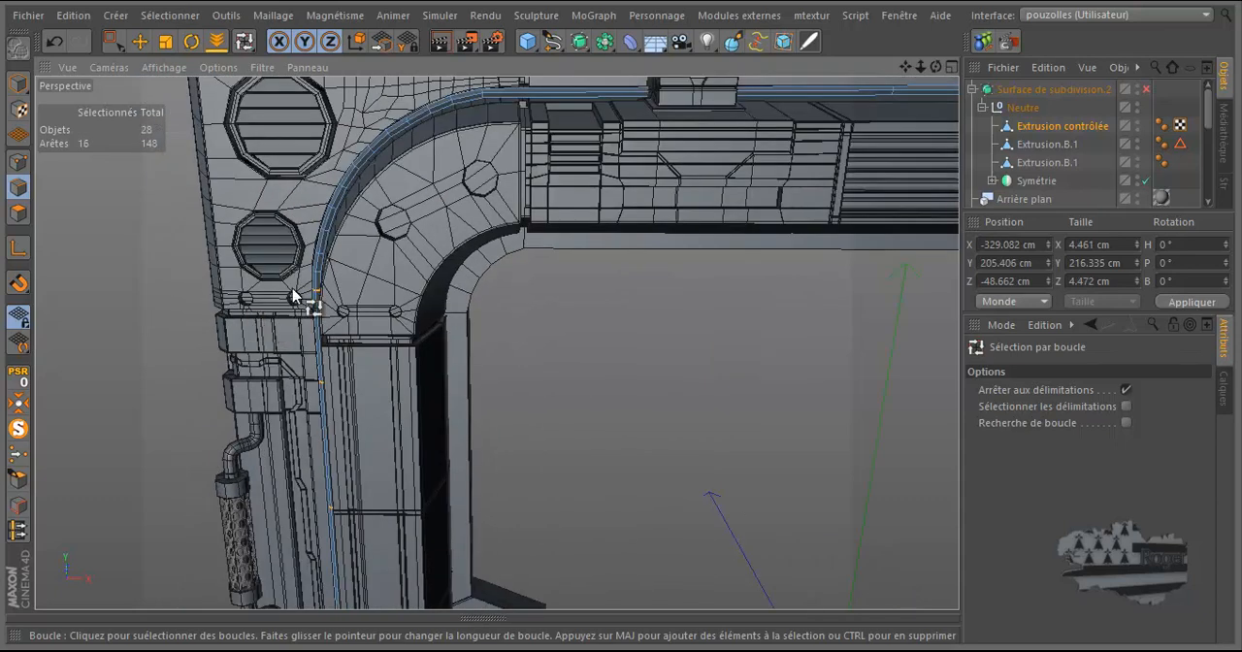
Step: Add six edge loops spaced around the cable's corner bend to the edge selection with Loop Selection
{"action": "left_click", "coordinate": [499, 103], "text": "shift"}
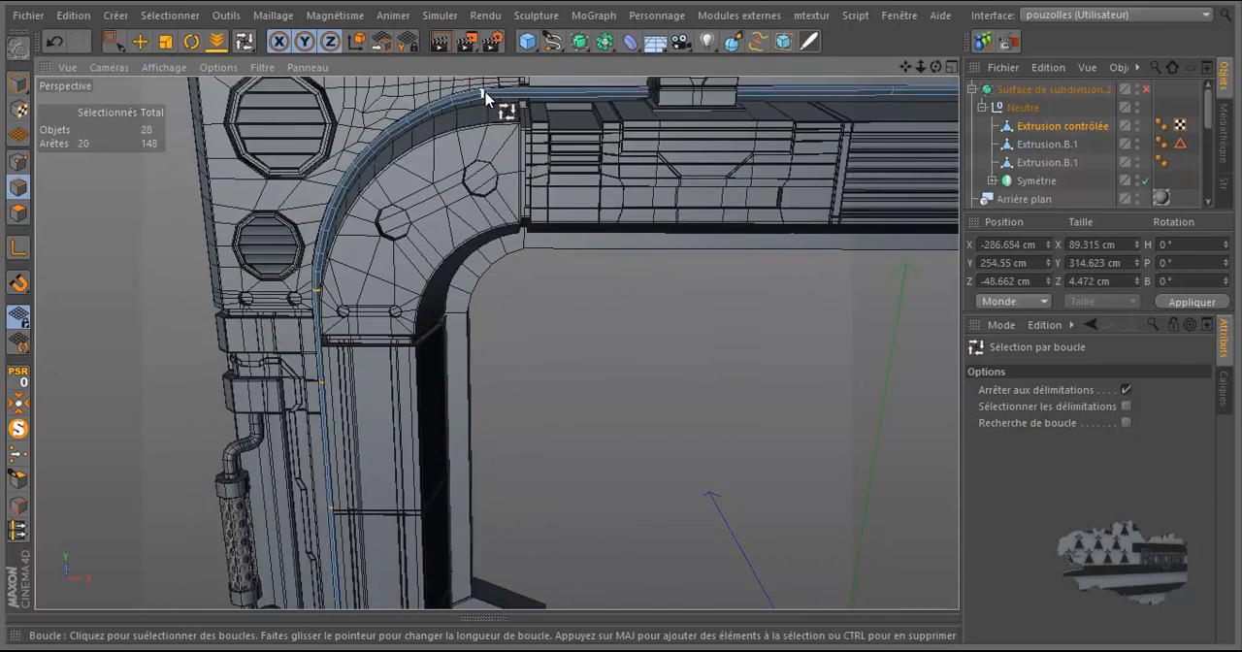
{"action": "left_click", "coordinate": [441, 124], "text": "shift"}
{"action": "left_click", "coordinate": [391, 141], "text": "shift"}
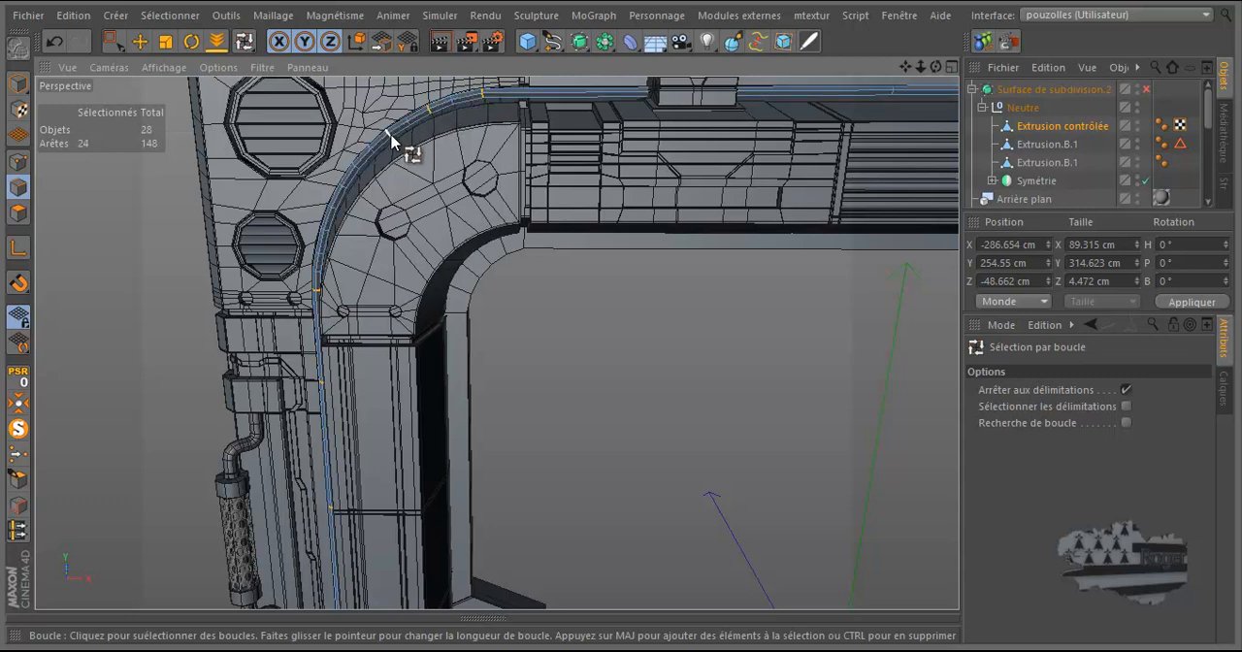
{"action": "left_click", "coordinate": [357, 173], "text": "shift"}
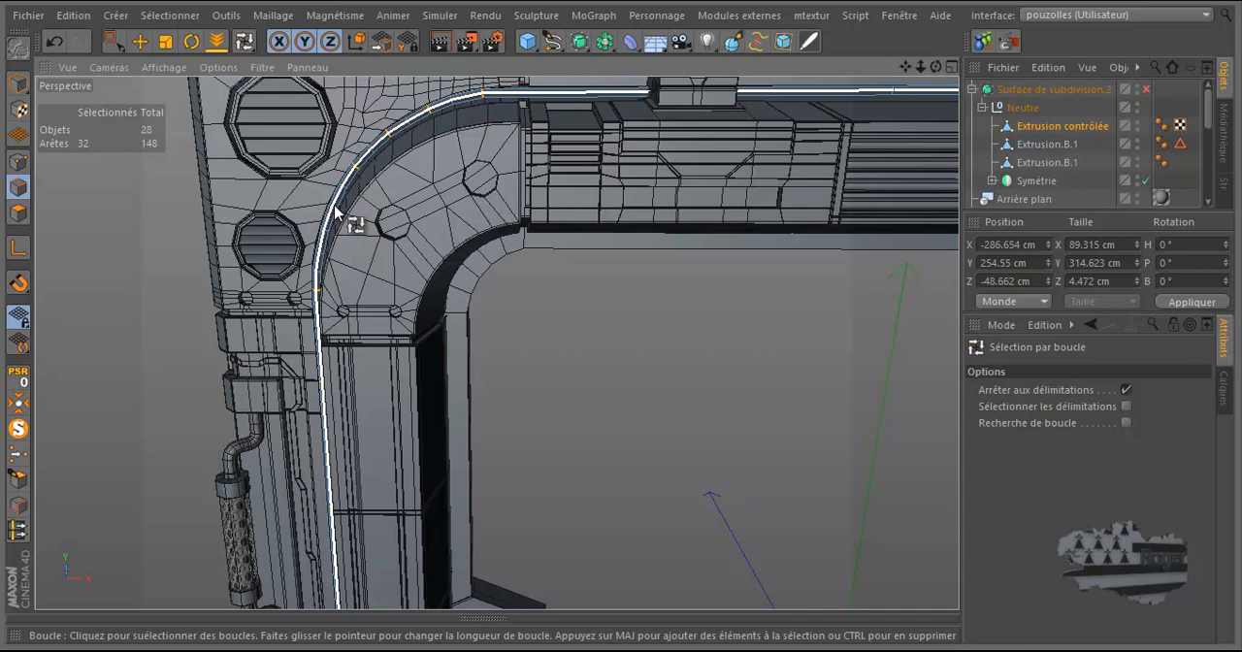
{"action": "scroll", "coordinate": [340, 209], "scroll_direction": "up", "scroll_amount": 2}
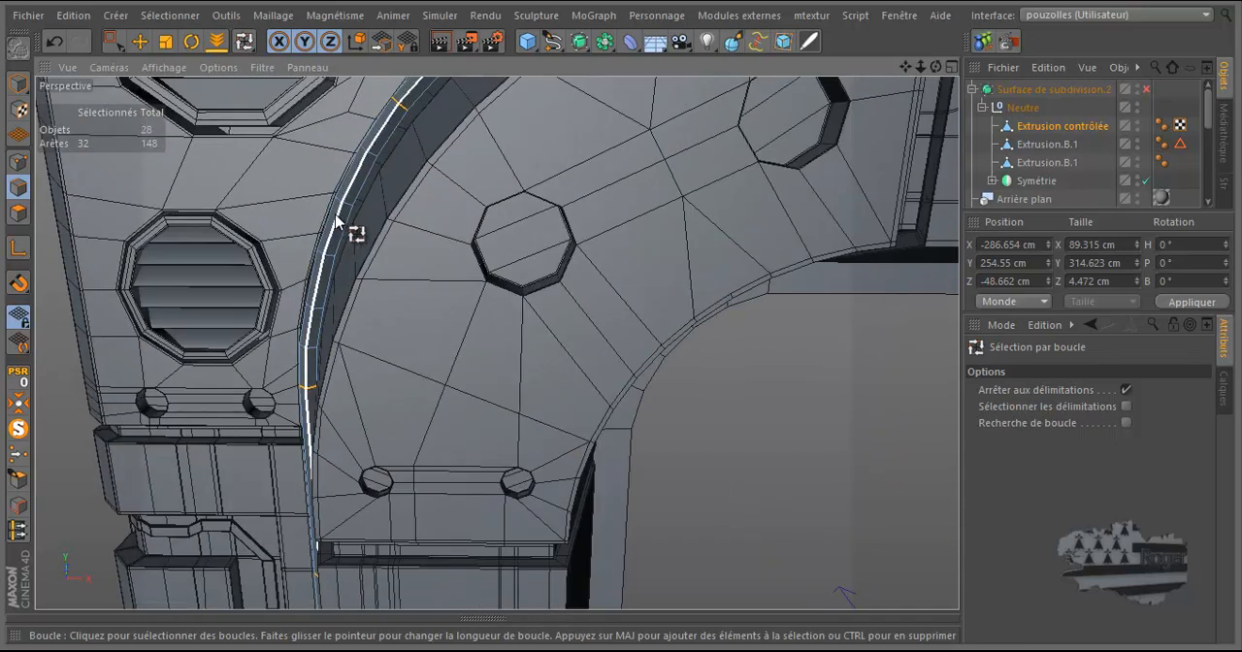
{"action": "left_click", "coordinate": [347, 216], "text": "shift"}
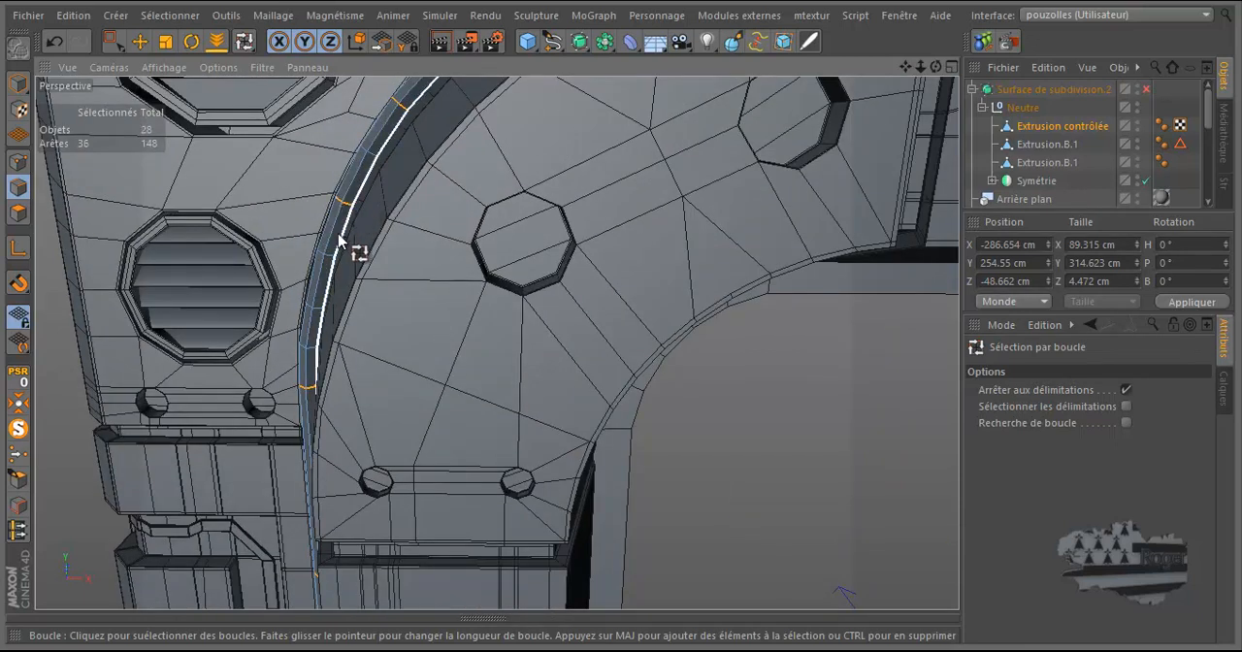
{"action": "left_click", "coordinate": [321, 313], "text": "shift"}
{"action": "scroll", "coordinate": [363, 269], "scroll_direction": "down", "scroll_amount": 3}
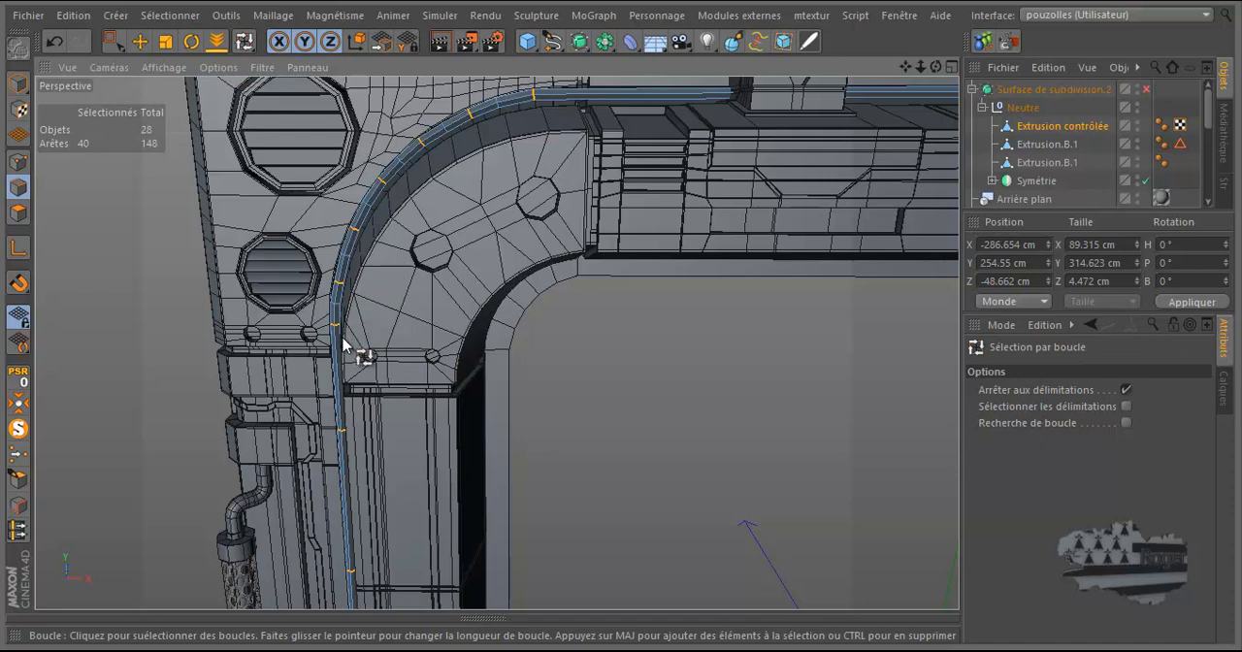
Step: Deselect the loop at the foot of the corner bend and add the horizontal run's cut to the edge selection
{"action": "scroll", "coordinate": [339, 352], "scroll_direction": "up", "scroll_amount": 3}
{"action": "scroll", "coordinate": [335, 353], "scroll_direction": "up", "scroll_amount": 3}
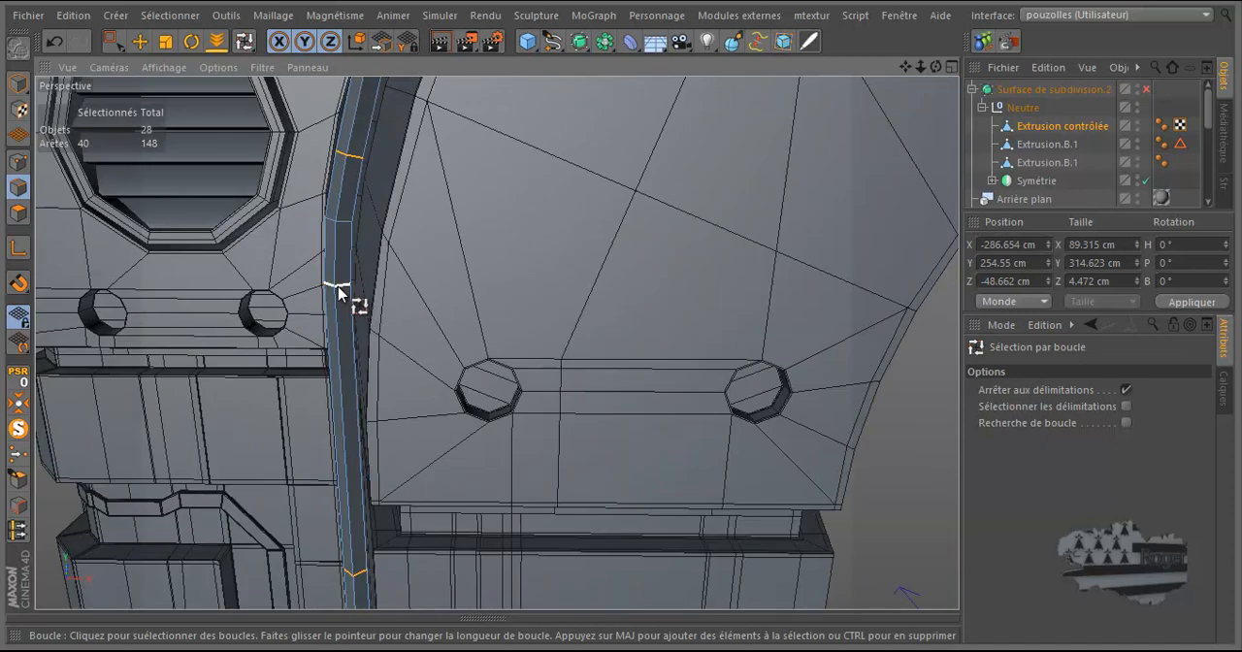
{"action": "left_click", "coordinate": [338, 288], "text": "ctrl"}
{"action": "scroll", "coordinate": [291, 323], "scroll_direction": "down", "scroll_amount": 5}
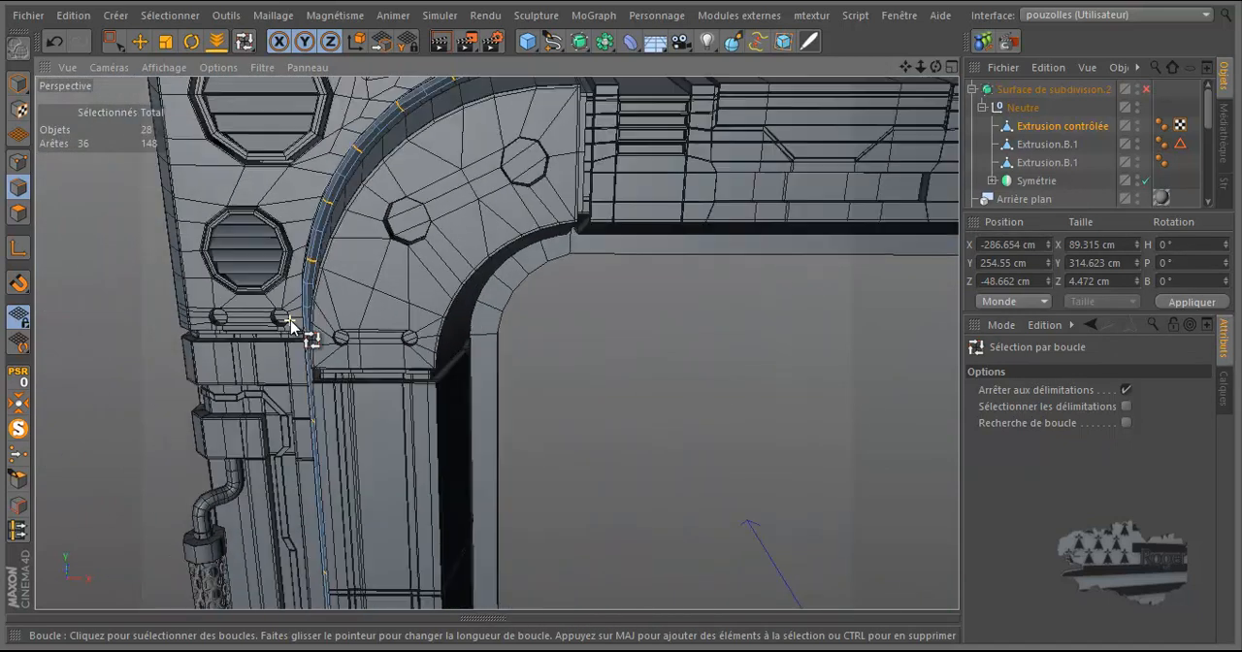
{"action": "scroll", "coordinate": [291, 323], "scroll_direction": "down", "scroll_amount": 5}
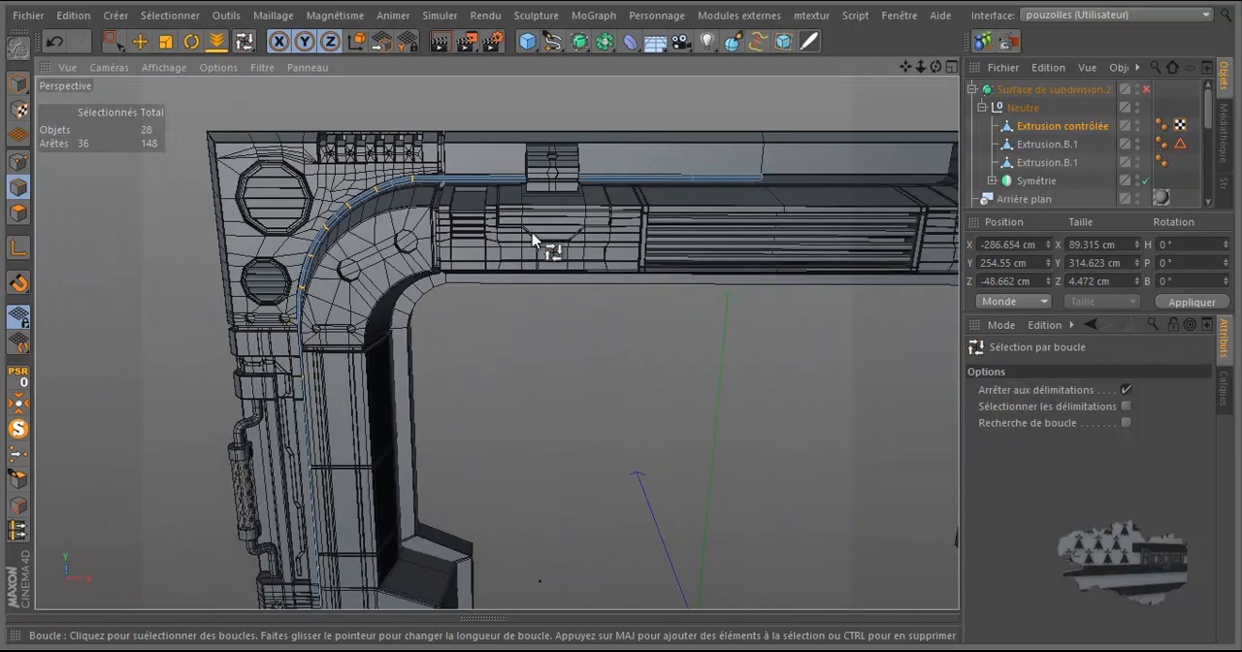
{"action": "scroll", "coordinate": [629, 211], "scroll_direction": "up", "scroll_amount": 4}
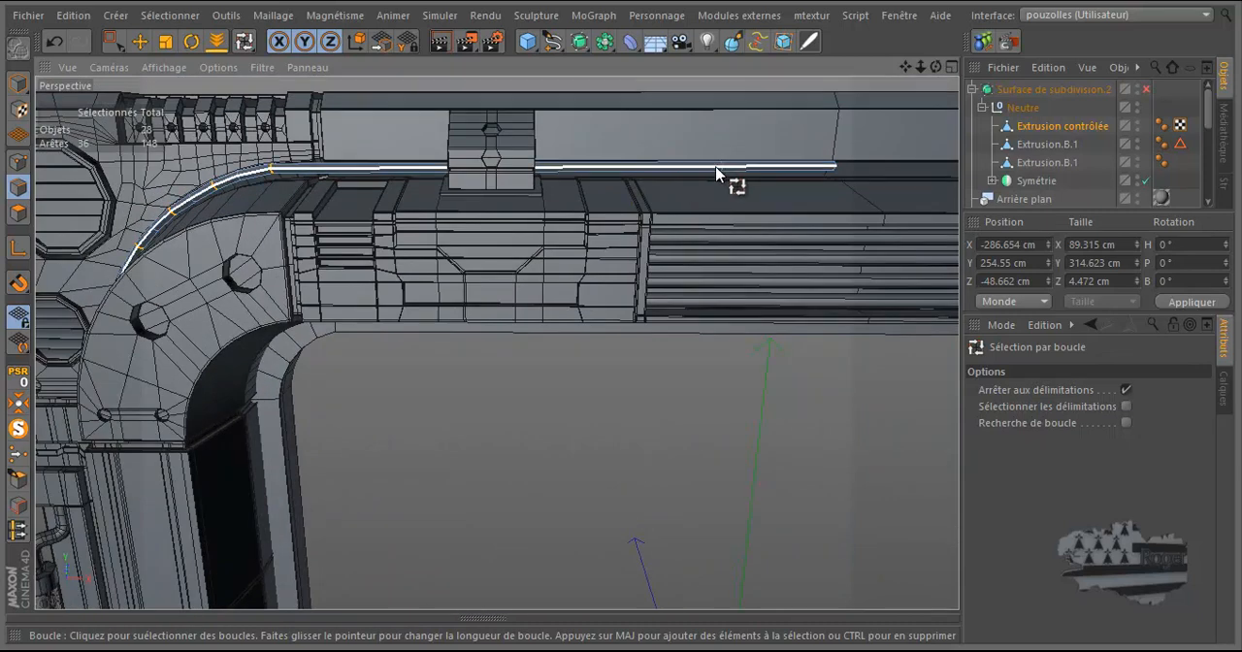
{"action": "left_click", "coordinate": [720, 170], "text": "shift"}
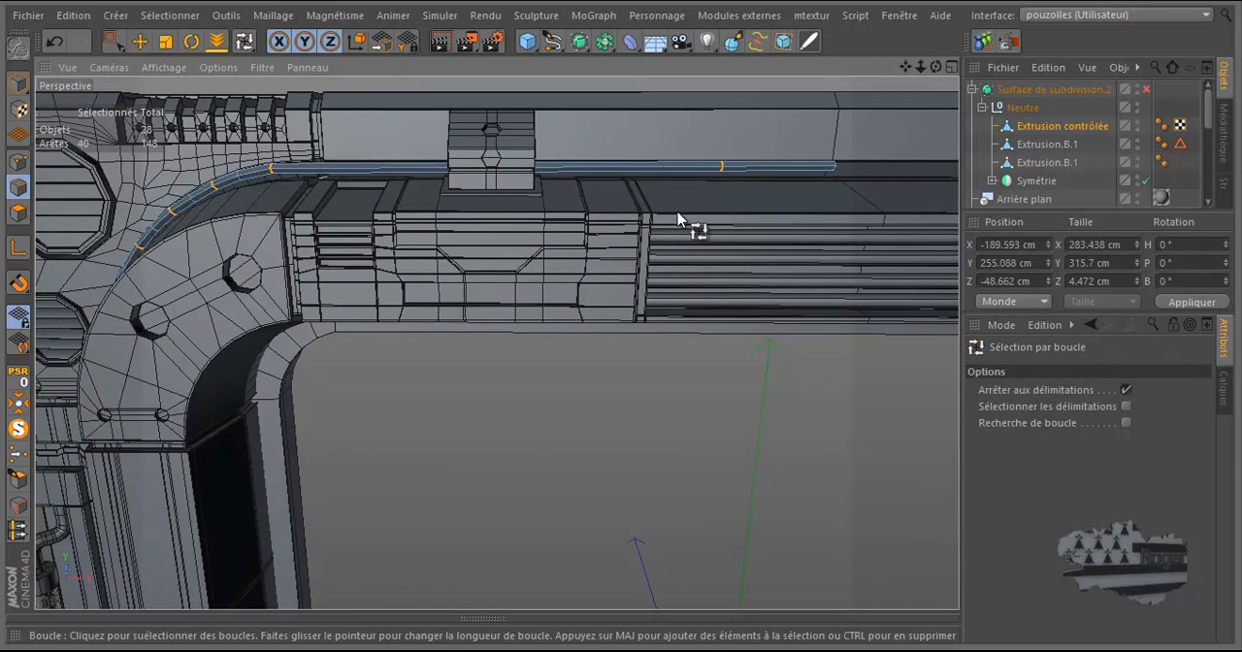
Step: Try to bevel the selected cable edge loops with an offset of 3.3 cm
{"action": "scroll", "coordinate": [767, 141], "scroll_direction": "up", "scroll_amount": 3}
{"action": "right_click", "coordinate": [757, 136]}
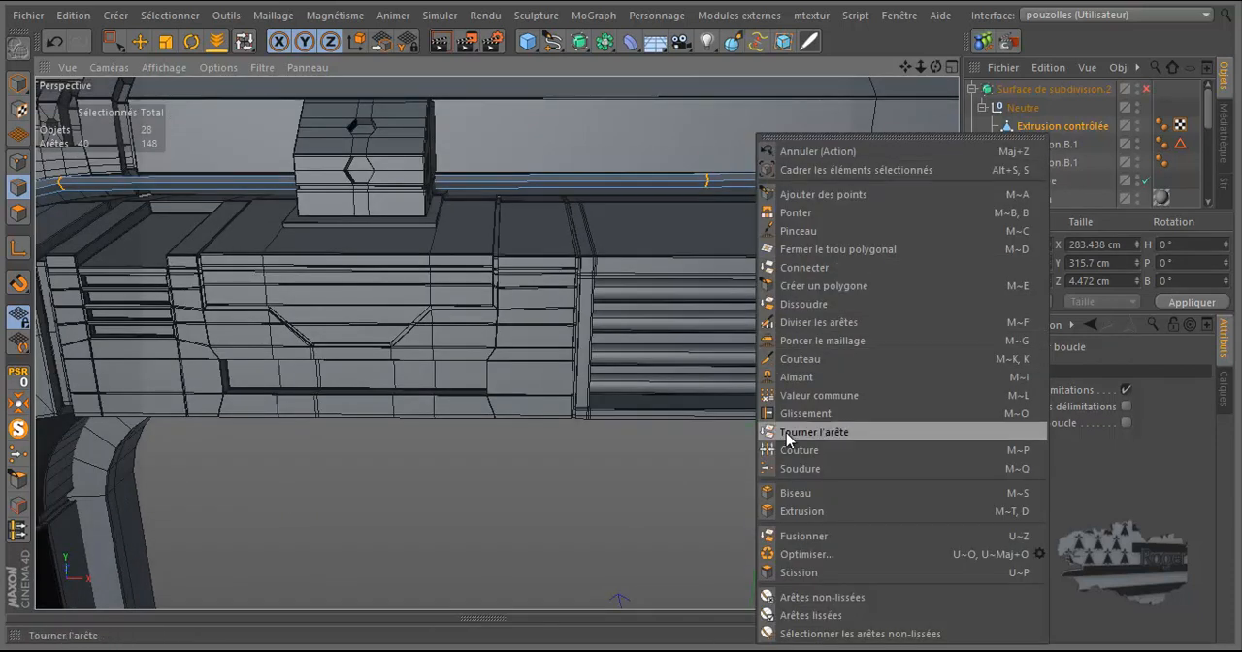
{"action": "left_click", "coordinate": [786, 492]}
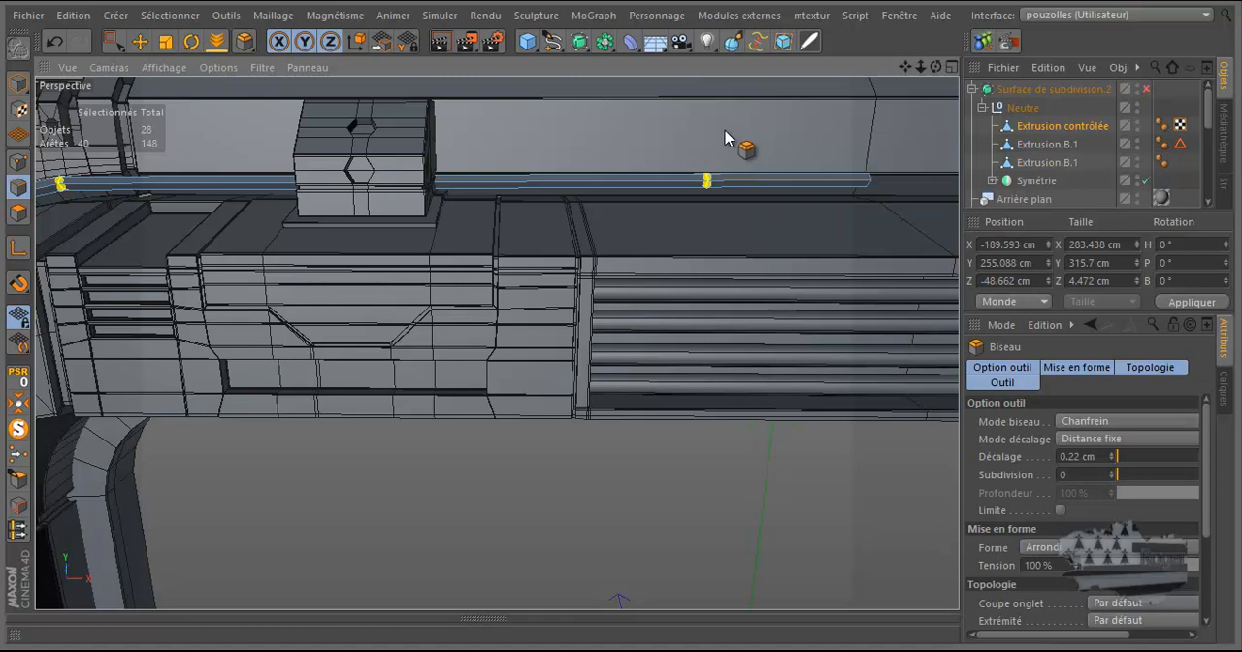
{"action": "left_click_drag", "start_coordinate": [726, 132], "coordinate": [622, 315]}
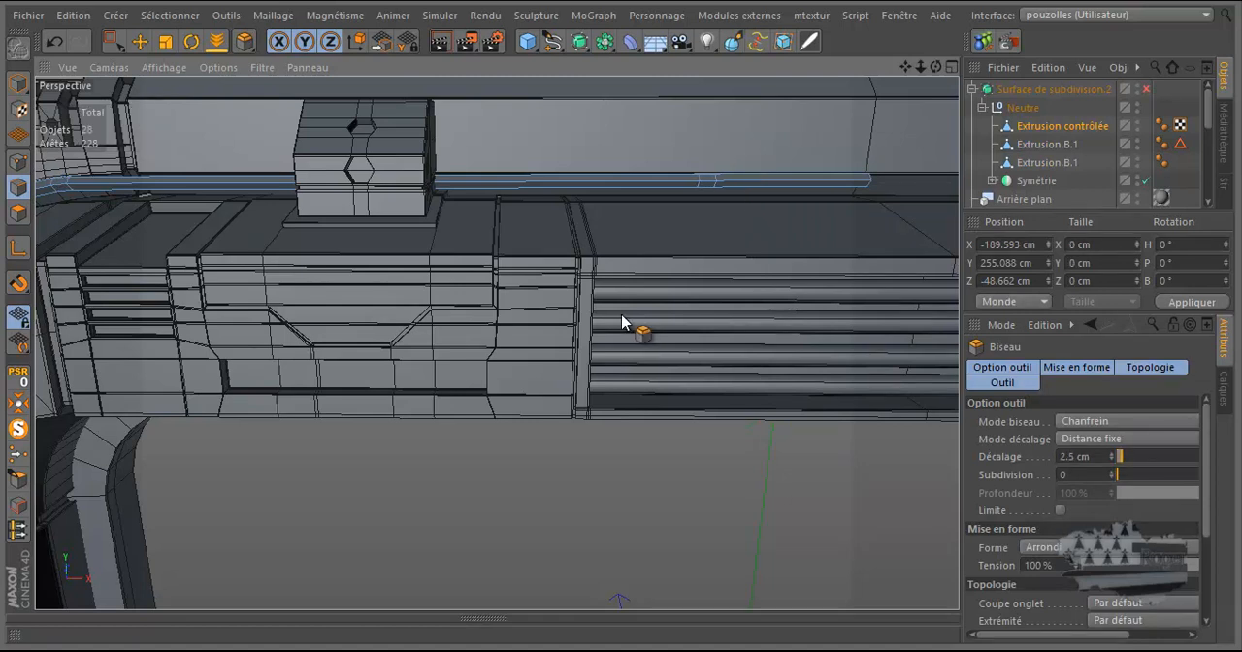
{"action": "left_click_drag", "start_coordinate": [622, 316], "coordinate": [625, 315]}
{"action": "scroll", "coordinate": [549, 310], "scroll_direction": "down", "scroll_amount": 6}
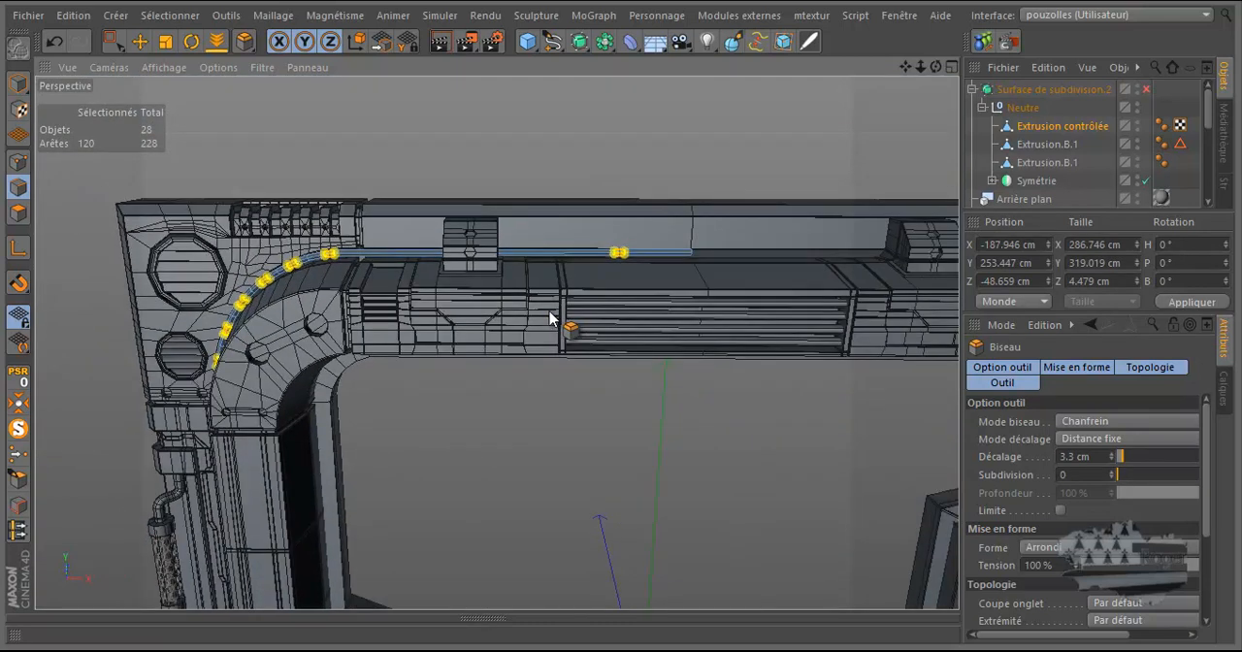
{"action": "scroll", "coordinate": [549, 317], "scroll_direction": "up", "scroll_amount": 6}
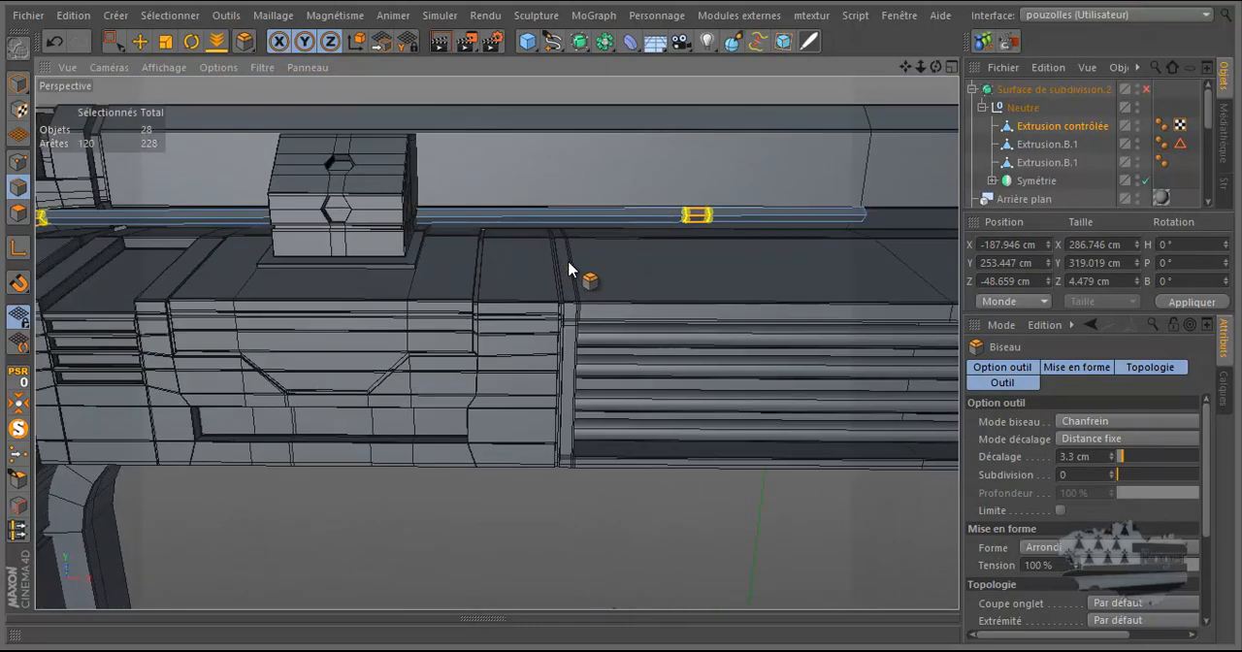
{"action": "scroll", "coordinate": [569, 263], "scroll_direction": "up", "scroll_amount": 1}
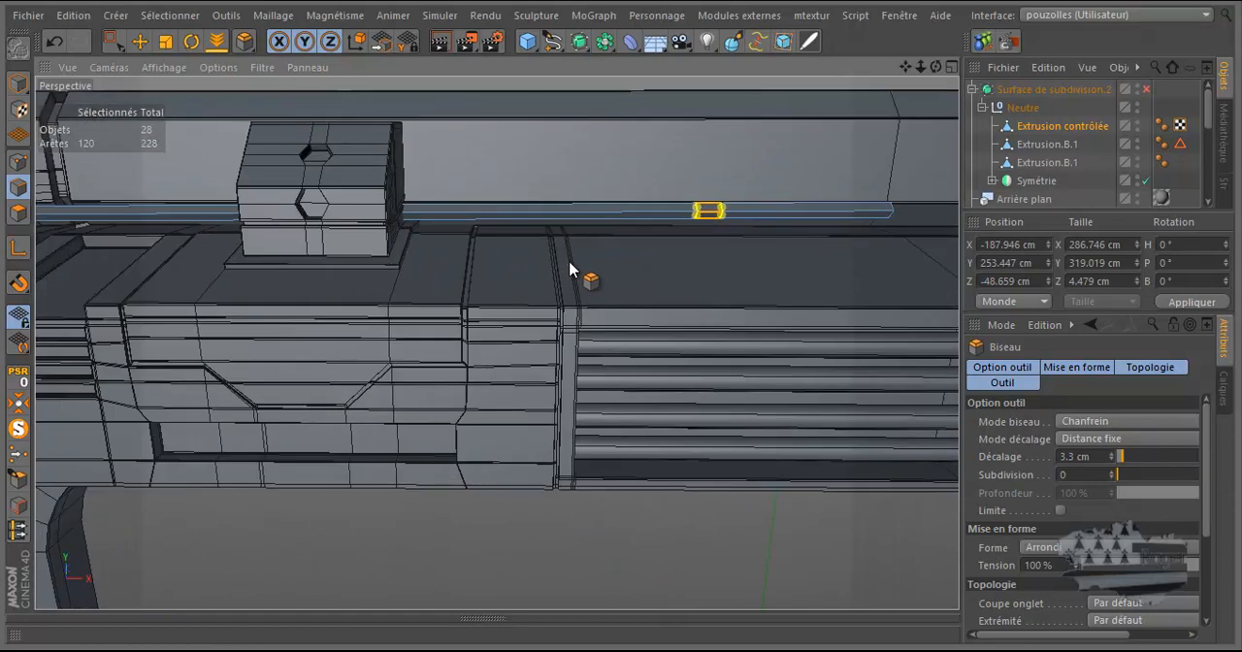
Step: Try selecting the bevelled bands on the horizontal run and at the top of the bend with Ring Selection in polygon mode
{"action": "left_click", "coordinate": [19, 212], "text": "ctrl"}
{"action": "left_click", "coordinate": [114, 41]}
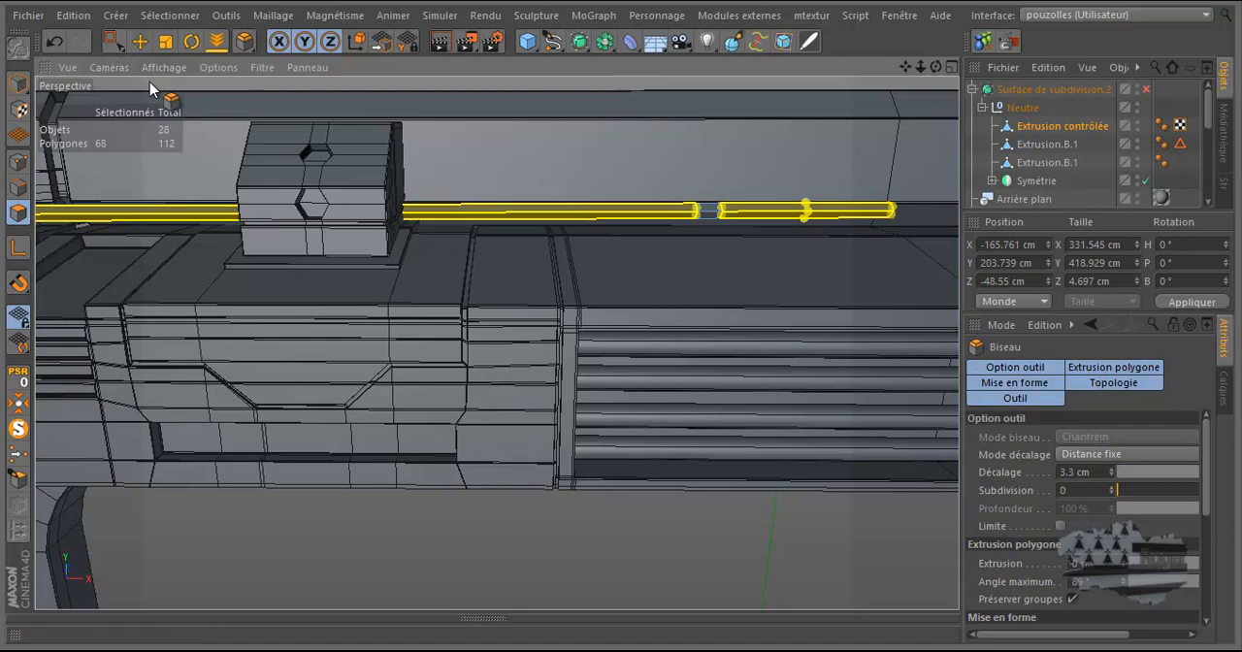
{"action": "key", "text": "u"}
{"action": "key", "text": "b"}
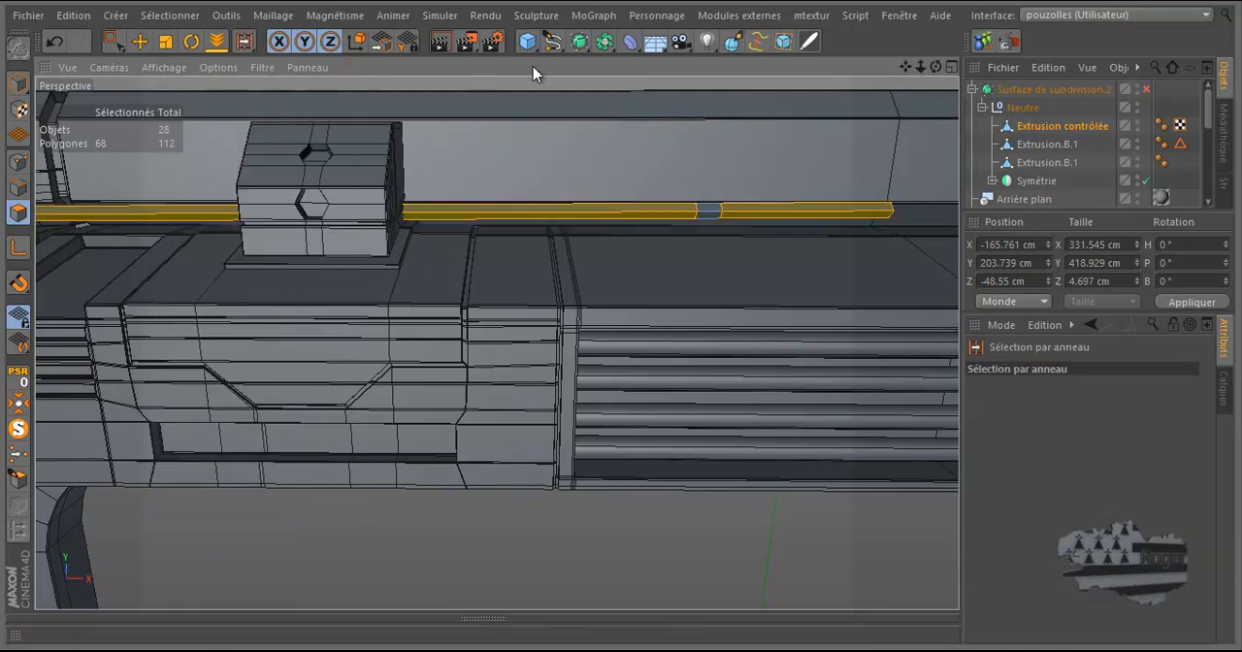
{"action": "left_click", "coordinate": [706, 211]}
{"action": "scroll", "coordinate": [846, 171], "scroll_direction": "down", "scroll_amount": 7}
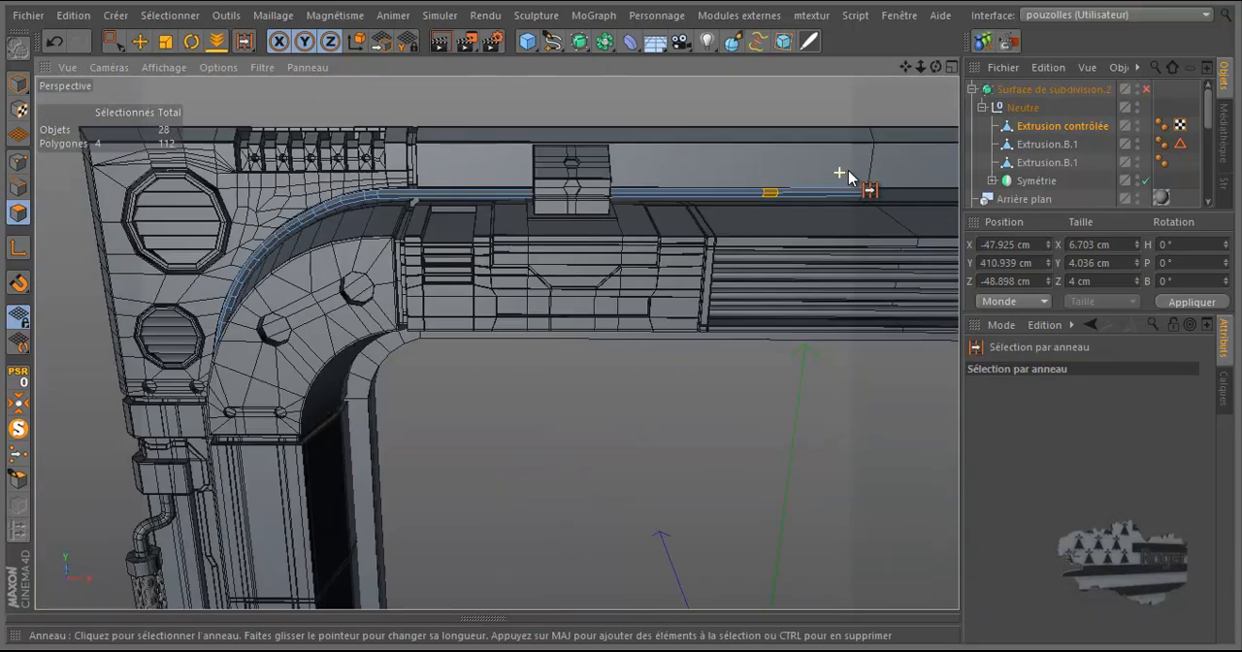
{"action": "scroll", "coordinate": [433, 233], "scroll_direction": "down", "scroll_amount": 1}
{"action": "scroll", "coordinate": [433, 233], "scroll_direction": "up", "scroll_amount": 4}
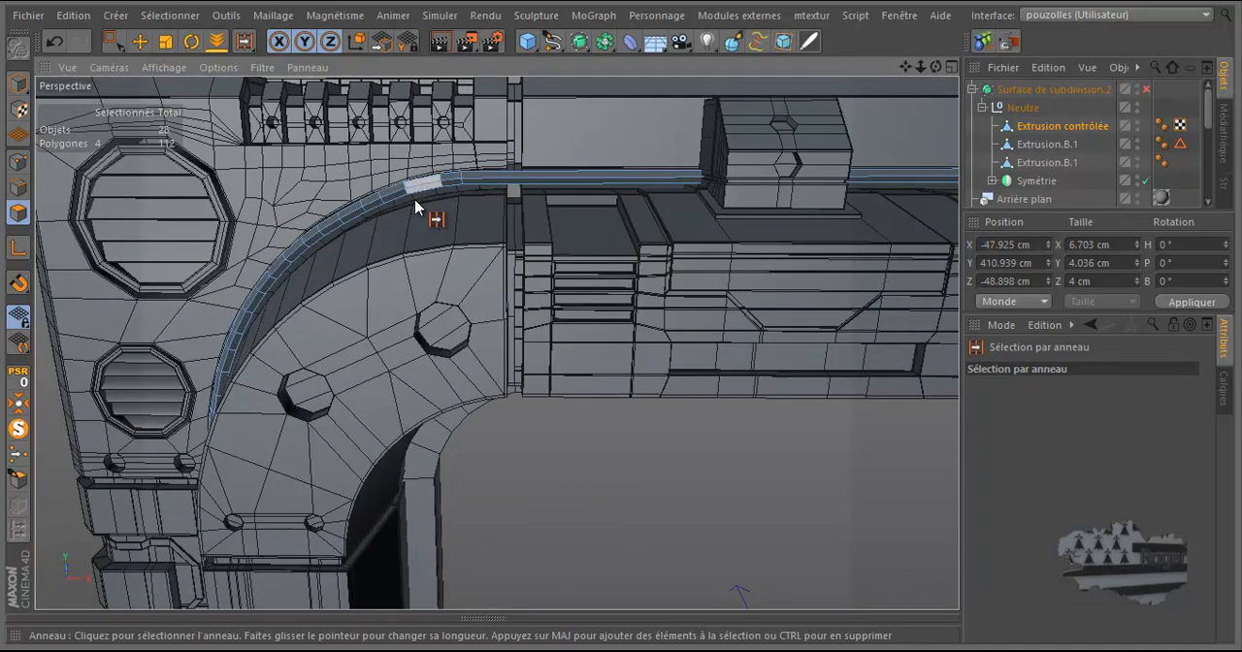
{"action": "left_click", "coordinate": [460, 177], "text": "shift"}
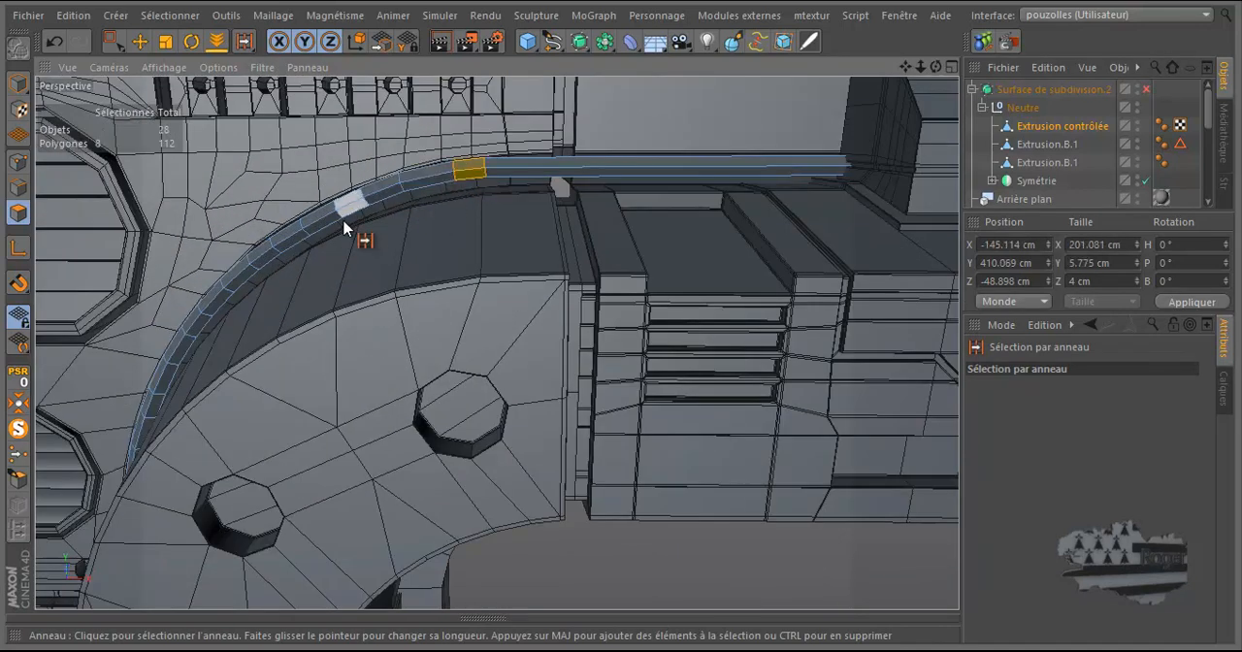
Step: Undo the ring selections and the bevel on the cable
{"action": "left_click", "coordinate": [54, 42]}
{"action": "left_click", "coordinate": [54, 42]}
{"action": "left_click", "coordinate": [53, 42]}
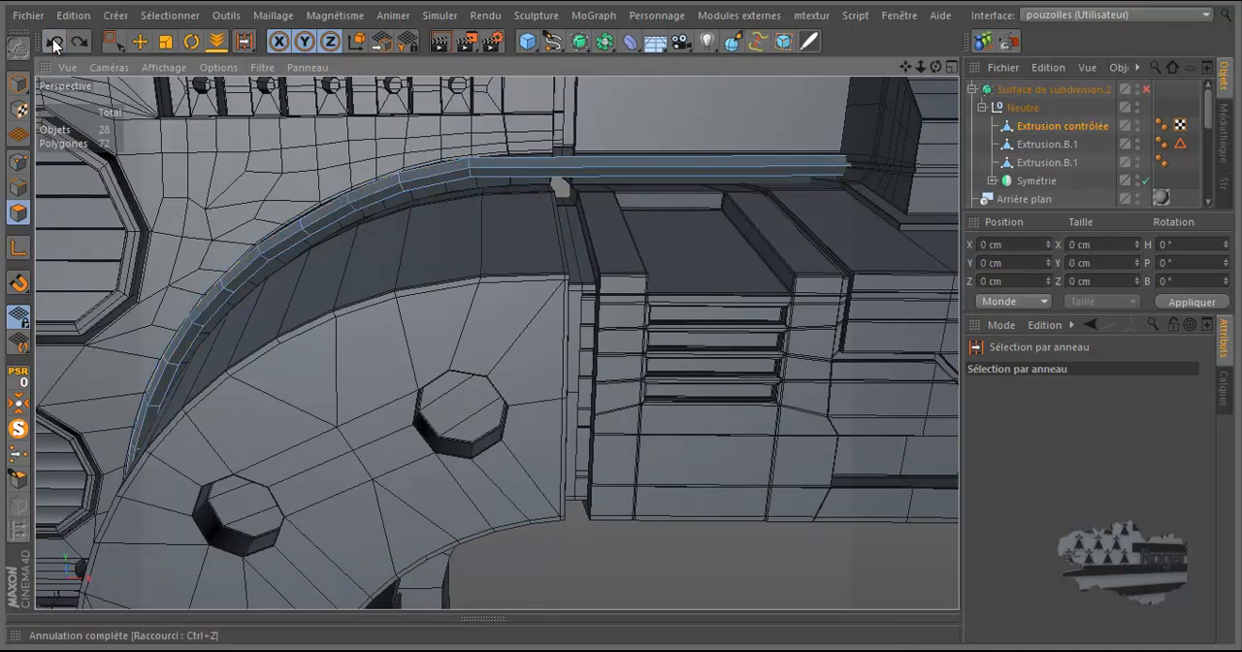
Step: Duplicate the cable object Extrusion contrôlée and select the copy in edge mode
{"action": "left_click_drag", "start_coordinate": [1048, 127], "coordinate": [1048, 134], "text": "ctrl"}
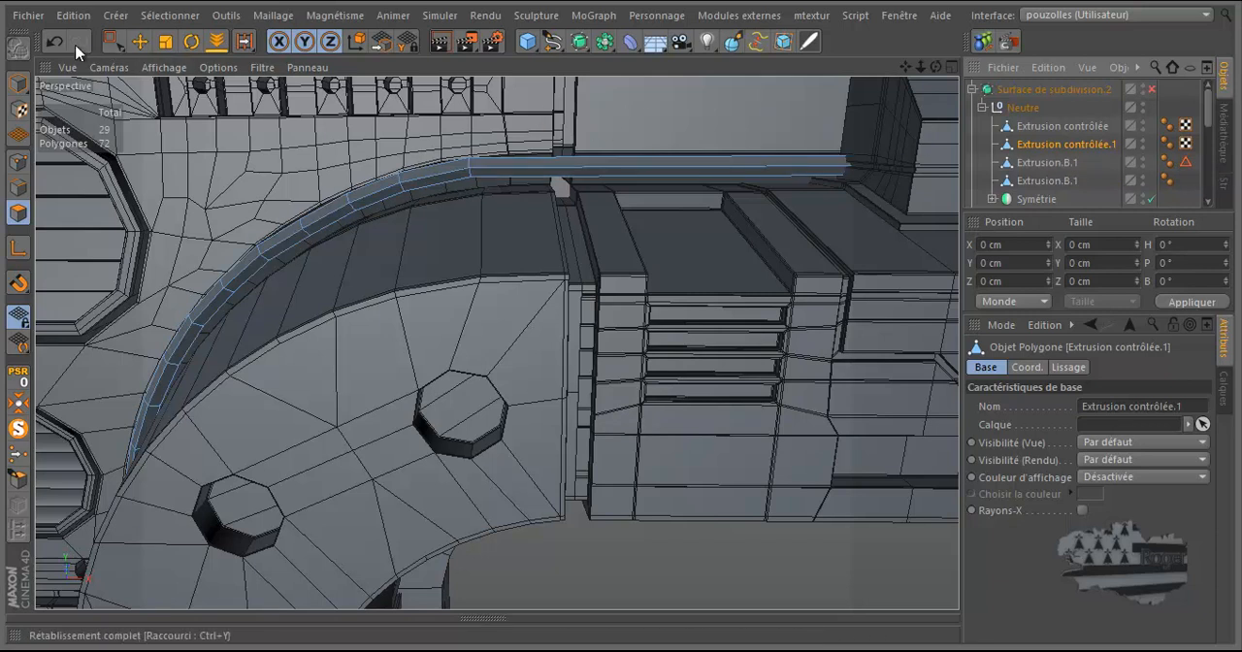
{"action": "left_click", "coordinate": [17, 188]}
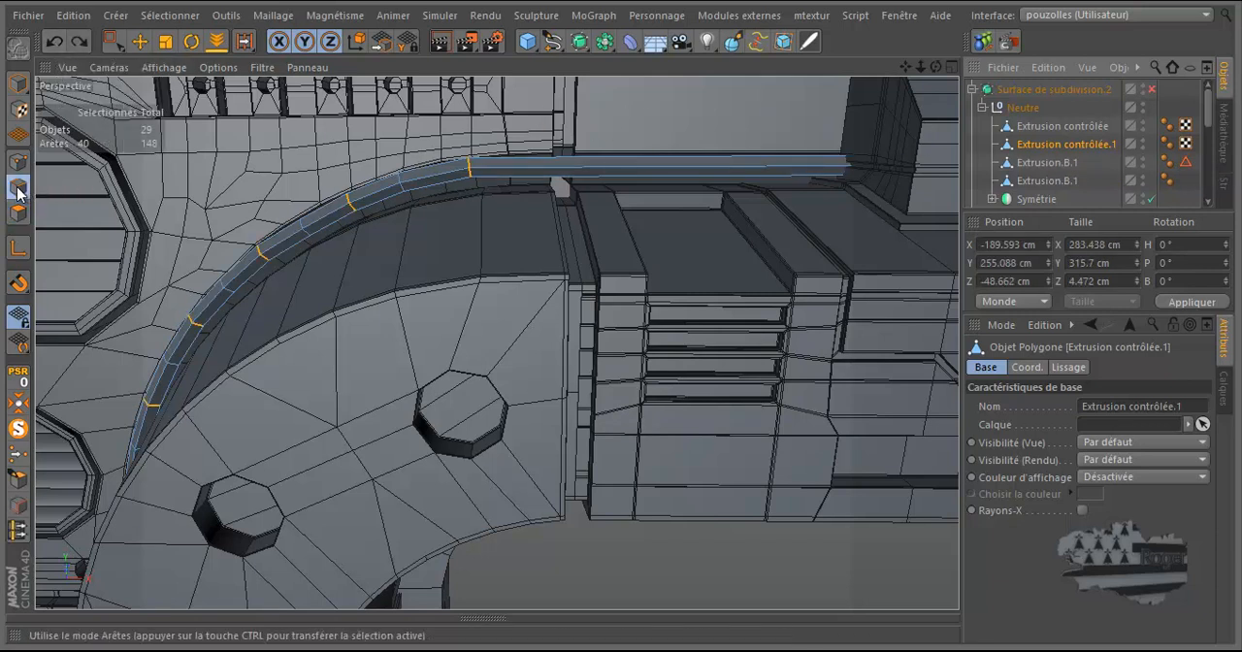
{"action": "left_click", "coordinate": [1066, 144]}
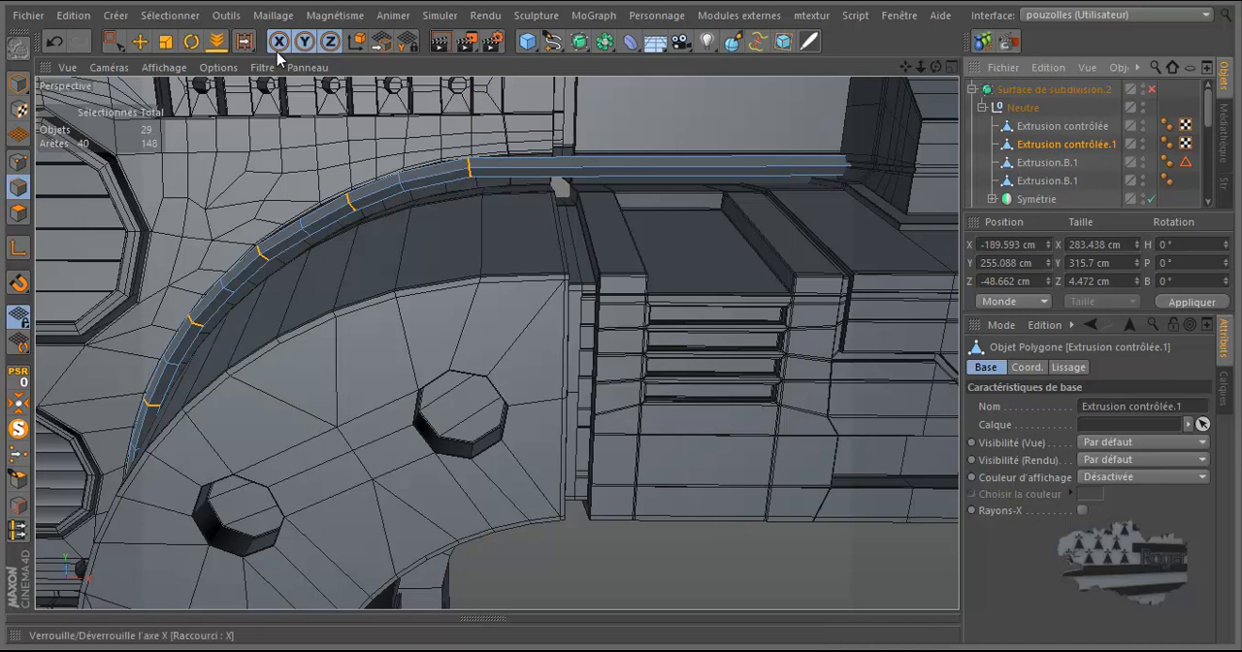
Step: Bevel the copy's selected edge loops with the 3.3 cm offset in Chanfrein mode
{"action": "right_click", "coordinate": [296, 146]}
{"action": "left_click", "coordinate": [332, 498]}
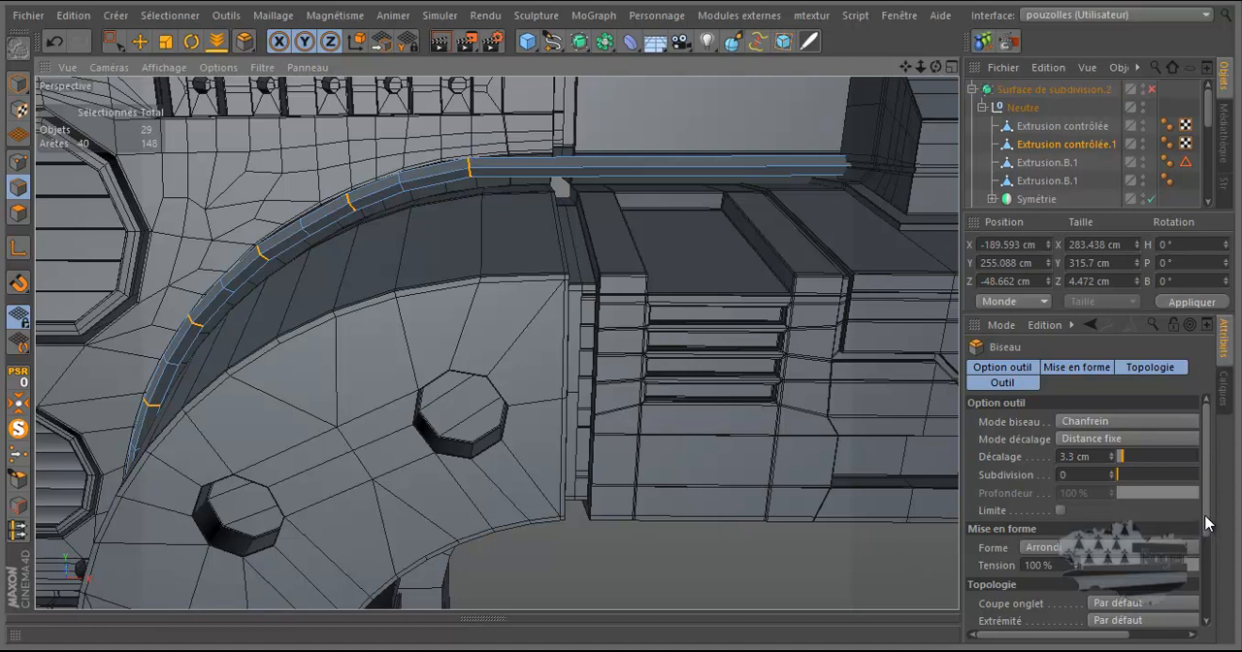
{"action": "scroll", "coordinate": [1207, 529], "scroll_direction": "down", "scroll_amount": 3}
{"action": "left_click", "coordinate": [1130, 624]}
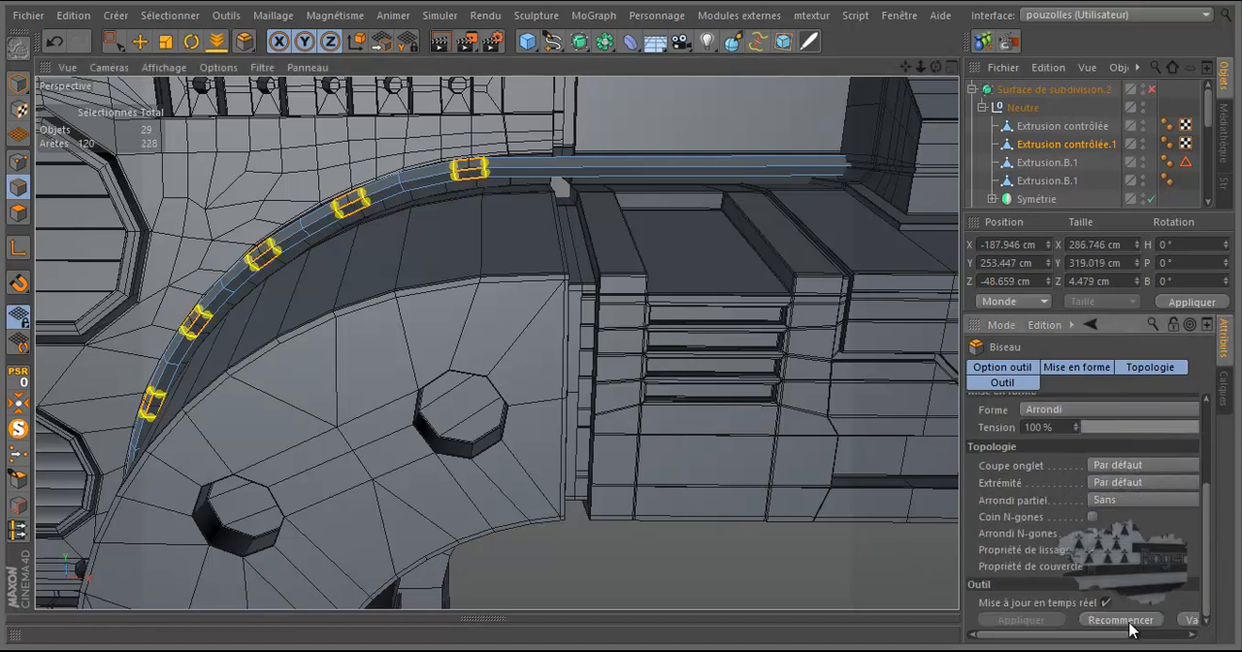
Step: Switch to polygon mode and use Ring Selection to select only the bevelled band on the copy's horizontal run
{"action": "left_click", "coordinate": [13, 209], "text": "ctrl"}
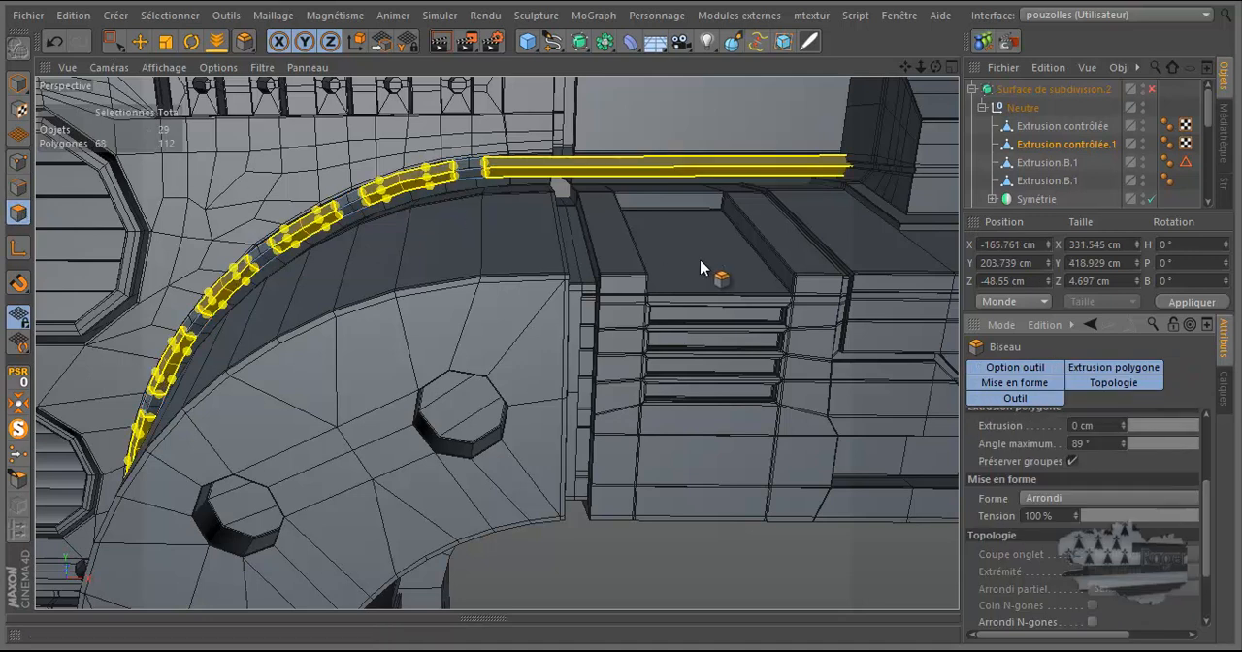
{"action": "right_click", "coordinate": [700, 262]}
{"action": "left_click", "coordinate": [730, 281]}
{"action": "left_click_drag", "start_coordinate": [700, 264], "coordinate": [417, 286], "text": "alt"}
{"action": "scroll", "coordinate": [417, 286], "scroll_direction": "down", "scroll_amount": 3}
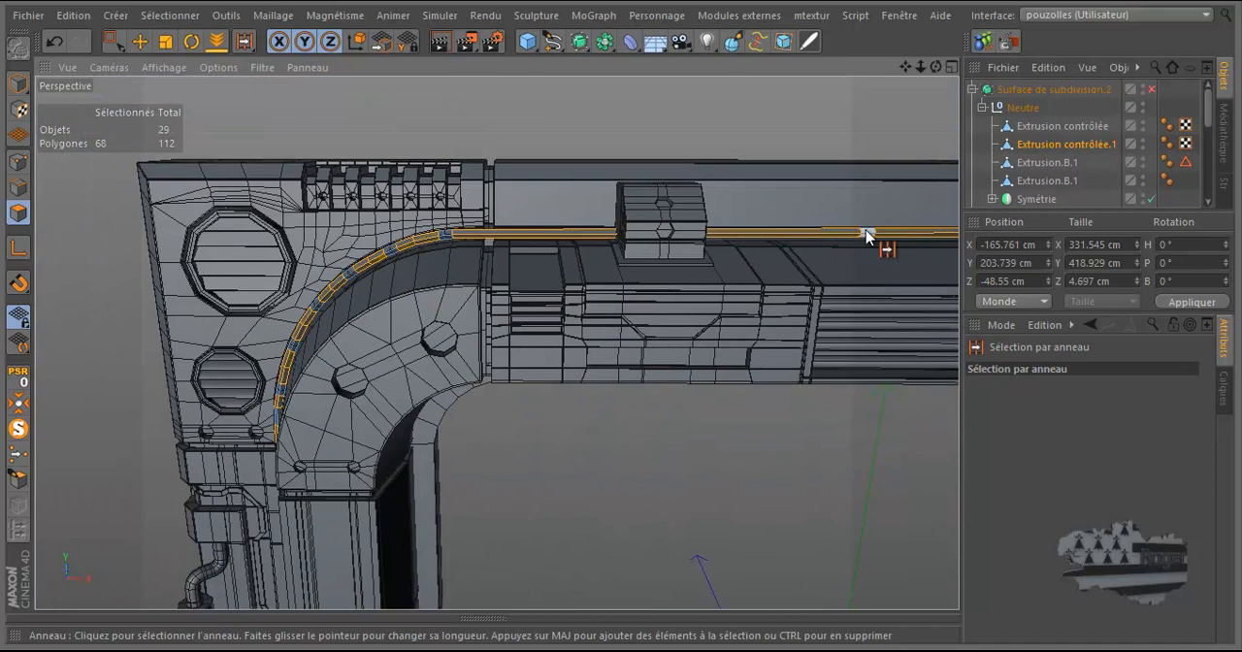
{"action": "left_click", "coordinate": [866, 233]}
{"action": "scroll", "coordinate": [424, 244], "scroll_direction": "up", "scroll_amount": 3}
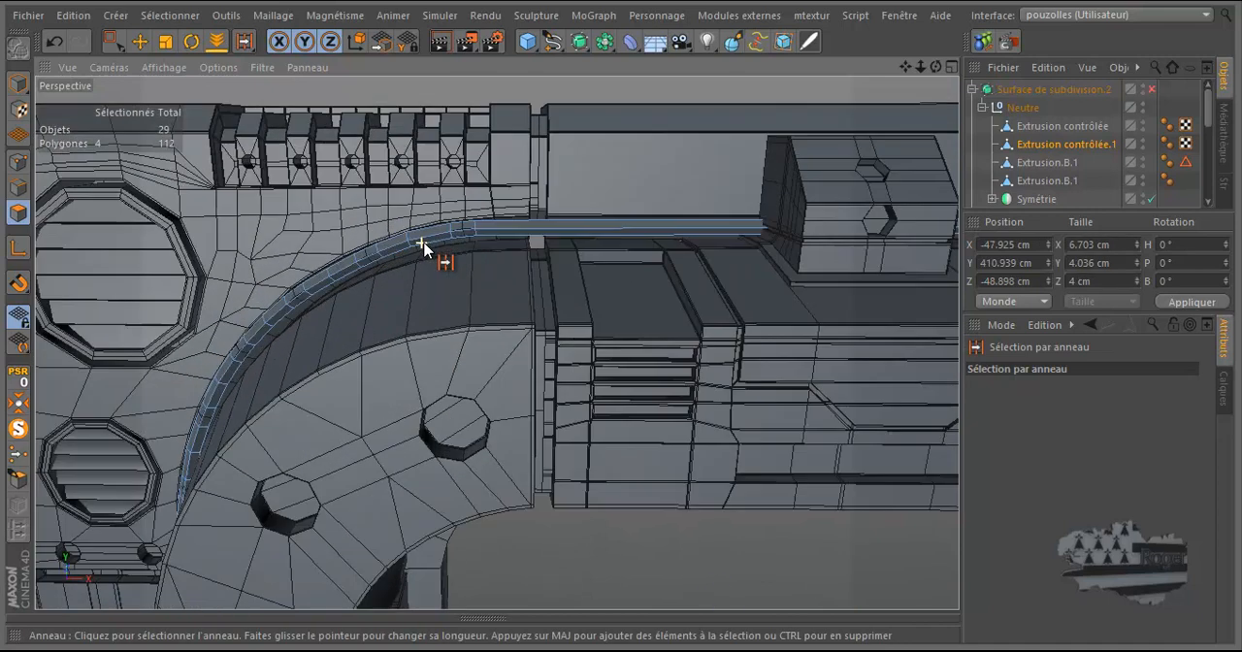
Step: Add the six bevelled bands around the cable's corner bend to the polygon selection
{"action": "left_click", "coordinate": [460, 236], "text": "shift"}
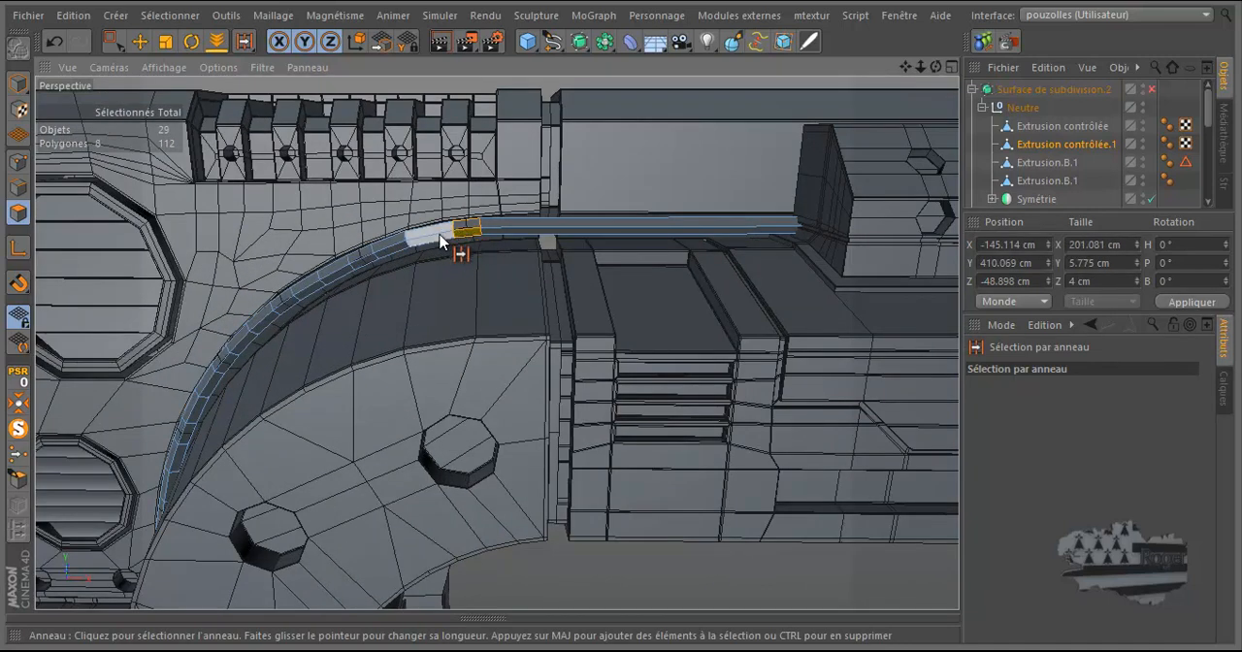
{"action": "left_click", "coordinate": [361, 264], "text": "shift"}
{"action": "left_click", "coordinate": [287, 308], "text": "shift"}
{"action": "left_click", "coordinate": [223, 360], "text": "shift"}
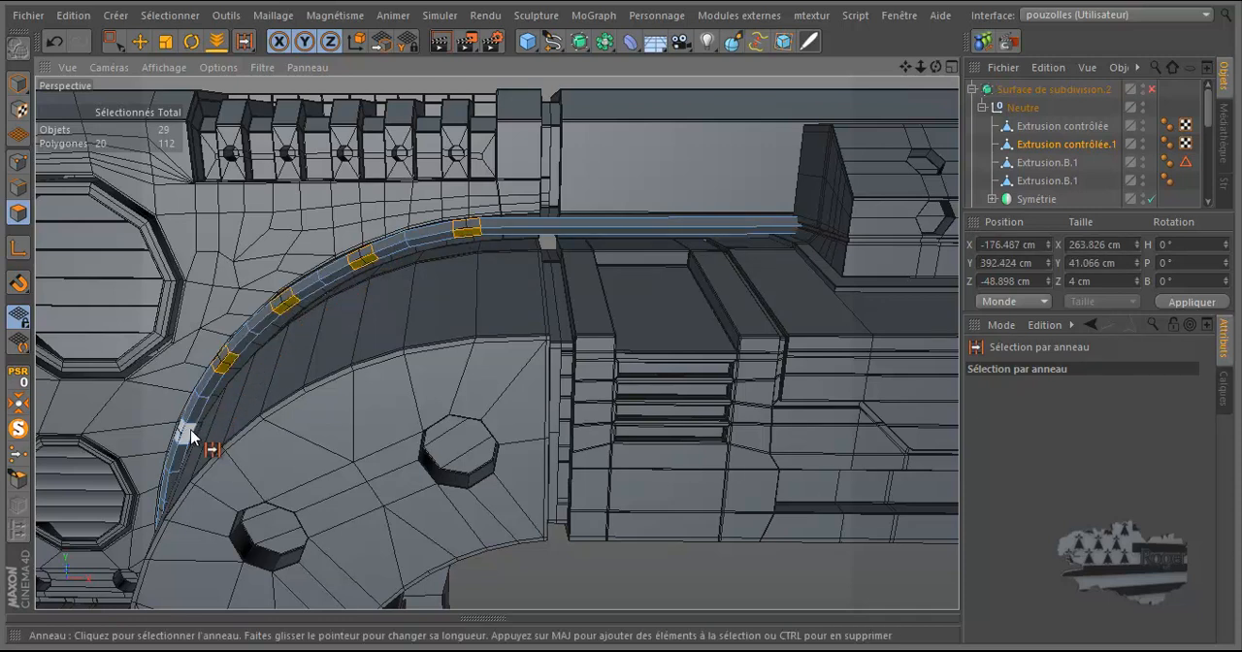
{"action": "left_click", "coordinate": [188, 431], "text": "shift"}
{"action": "scroll", "coordinate": [413, 329], "scroll_direction": "down", "scroll_amount": 5}
{"action": "scroll", "coordinate": [259, 459], "scroll_direction": "up", "scroll_amount": 2}
{"action": "scroll", "coordinate": [259, 459], "scroll_direction": "up", "scroll_amount": 4}
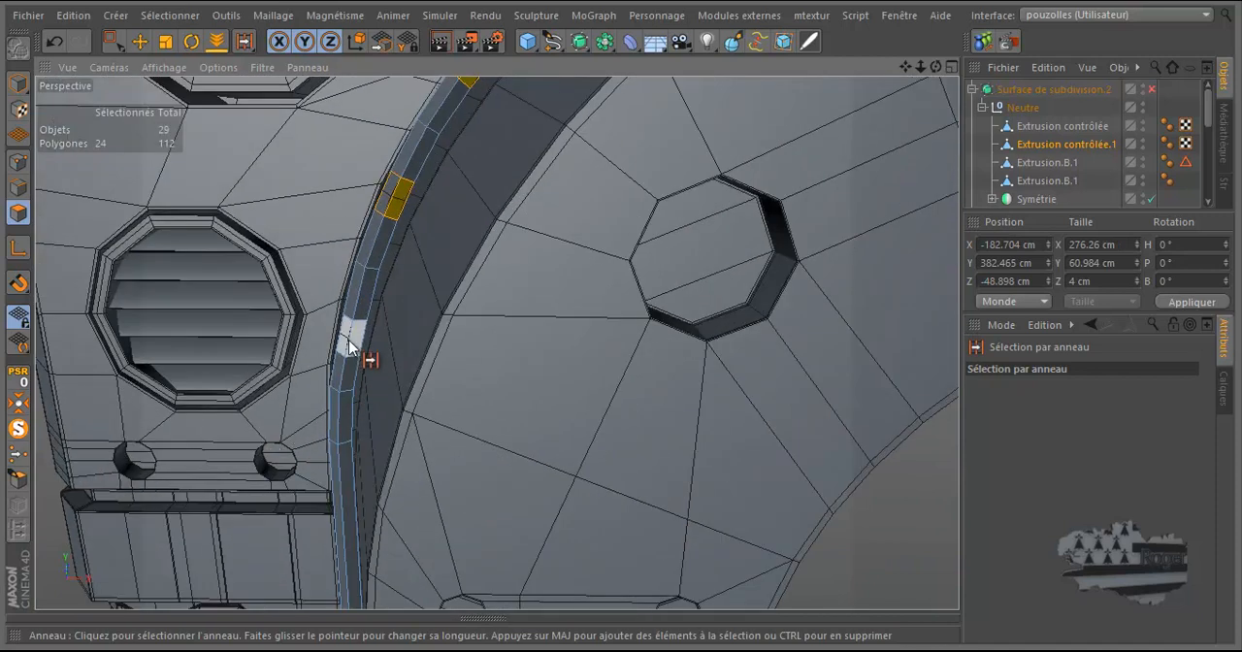
{"action": "scroll", "coordinate": [398, 356], "scroll_direction": "down", "scroll_amount": 8}
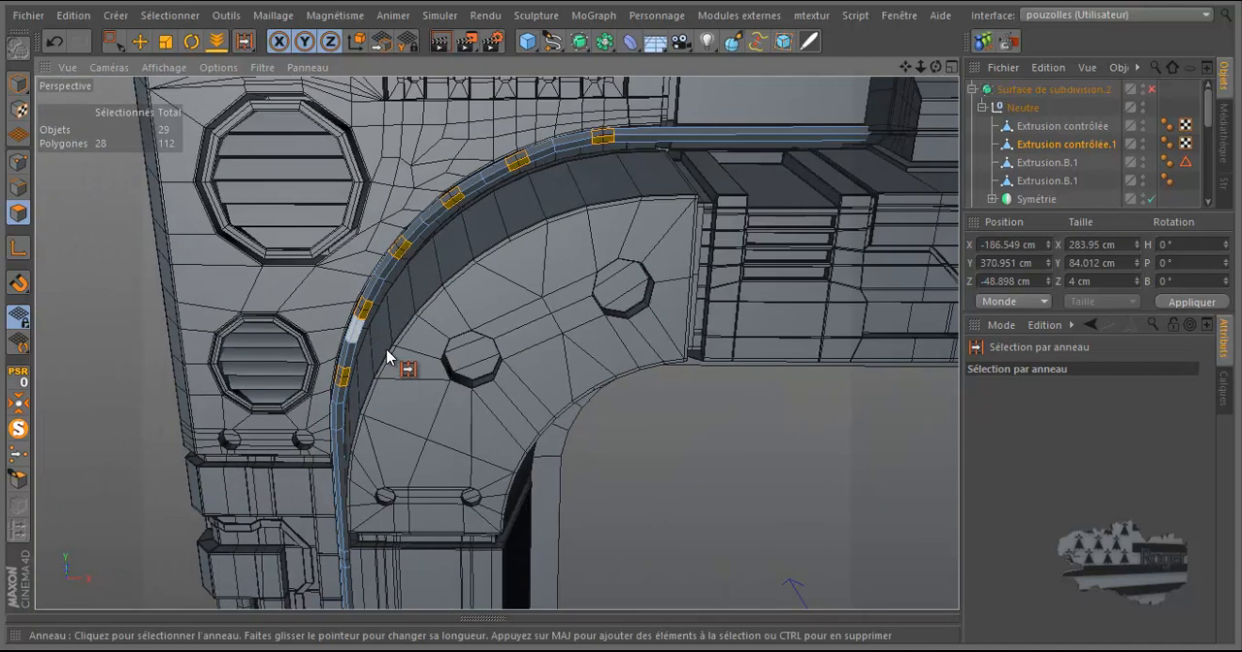
{"action": "scroll", "coordinate": [360, 524], "scroll_direction": "up", "scroll_amount": 5}
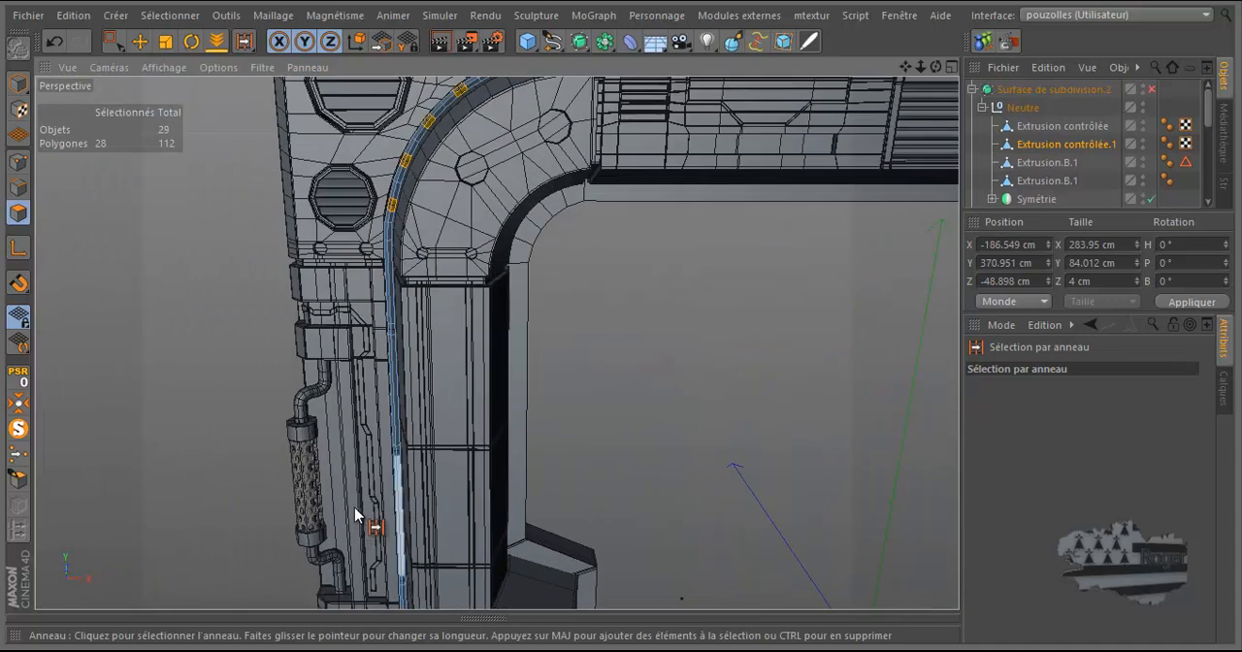
Step: Add the three bevelled bands on the cable copy's vertical run to the polygon selection
{"action": "left_click", "coordinate": [395, 300], "text": "shift"}
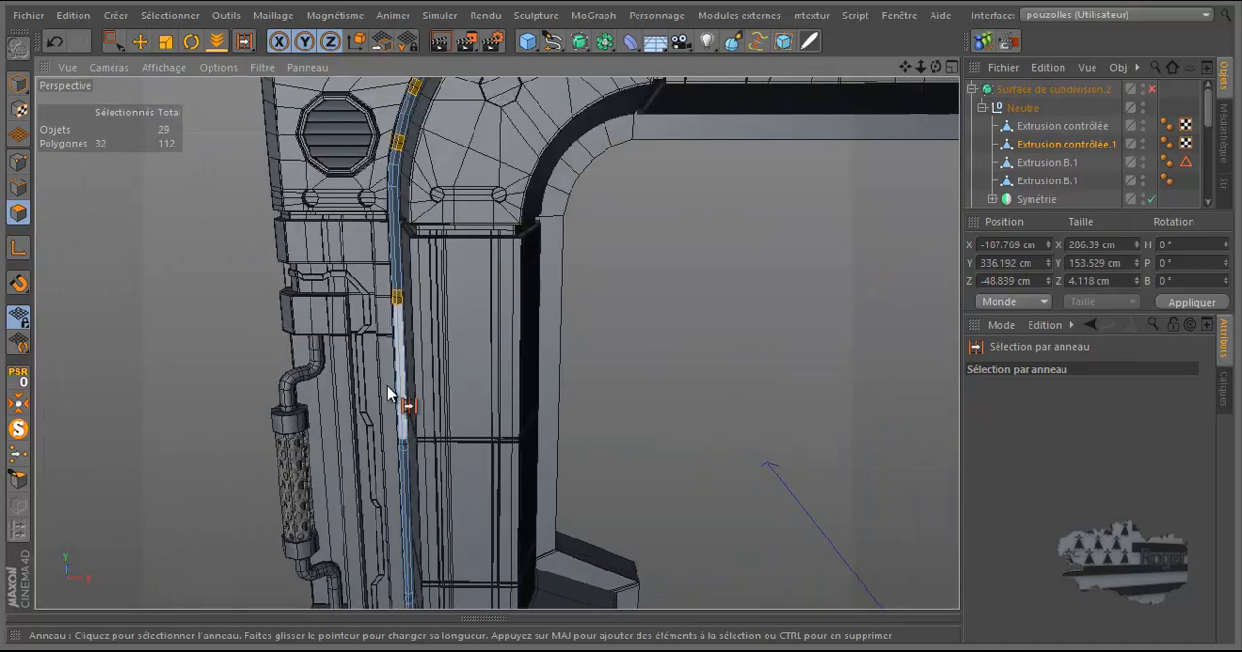
{"action": "left_click_drag", "start_coordinate": [401, 450], "coordinate": [405, 594], "text": "shift"}
{"action": "scroll", "coordinate": [409, 333], "scroll_direction": "down", "scroll_amount": 6}
{"action": "scroll", "coordinate": [417, 334], "scroll_direction": "up", "scroll_amount": 4}
{"action": "scroll", "coordinate": [304, 372], "scroll_direction": "down", "scroll_amount": 2}
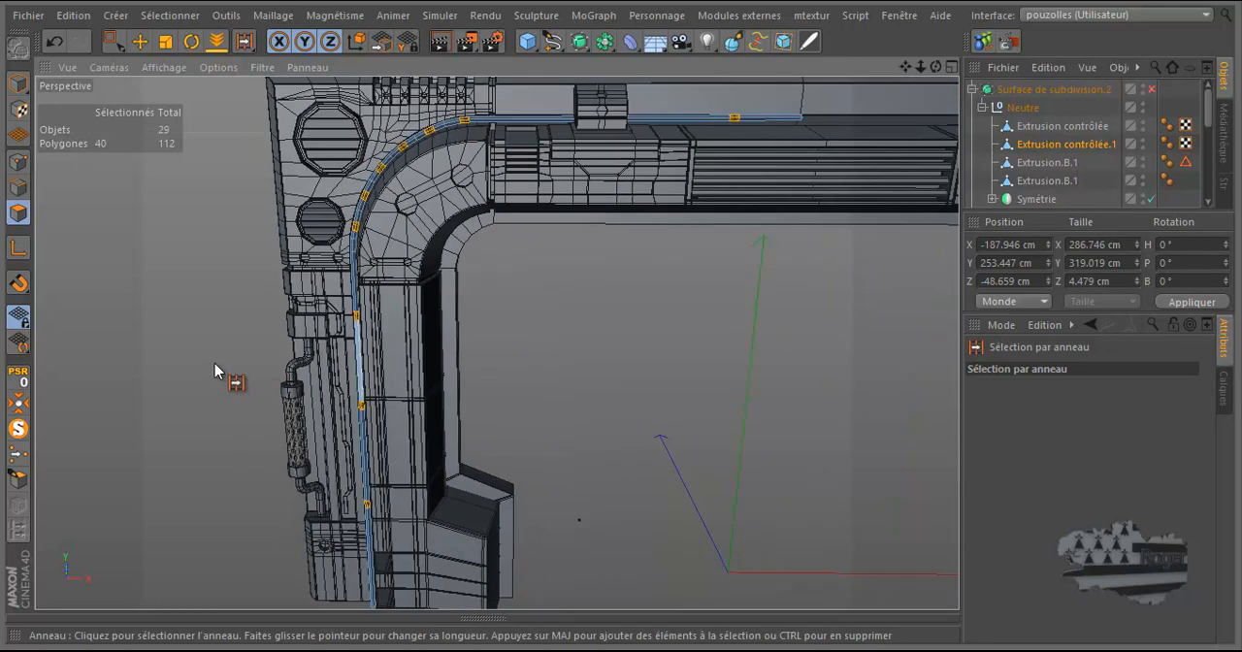
Step: Extrude all the selected bands on the cable copy outward with an offset of about 0.85 cm
{"action": "scroll", "coordinate": [378, 295], "scroll_direction": "down", "scroll_amount": 1}
{"action": "scroll", "coordinate": [657, 116], "scroll_direction": "up", "scroll_amount": 5}
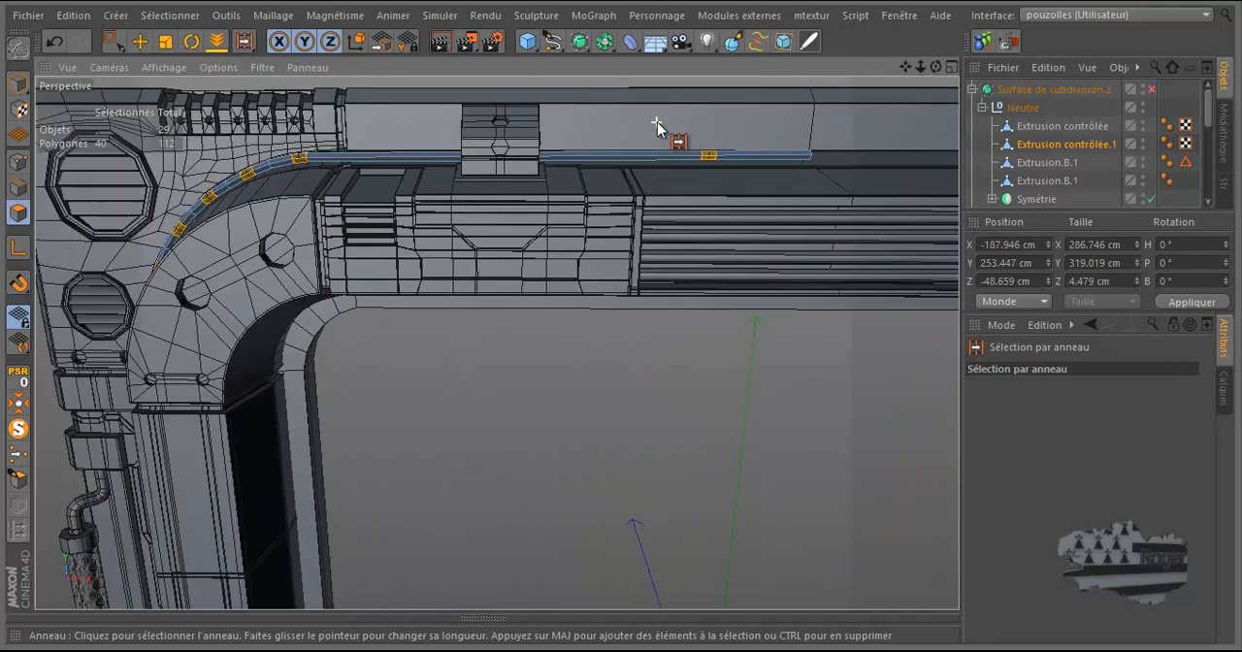
{"action": "scroll", "coordinate": [657, 122], "scroll_direction": "up", "scroll_amount": 2}
{"action": "right_click", "coordinate": [657, 122]}
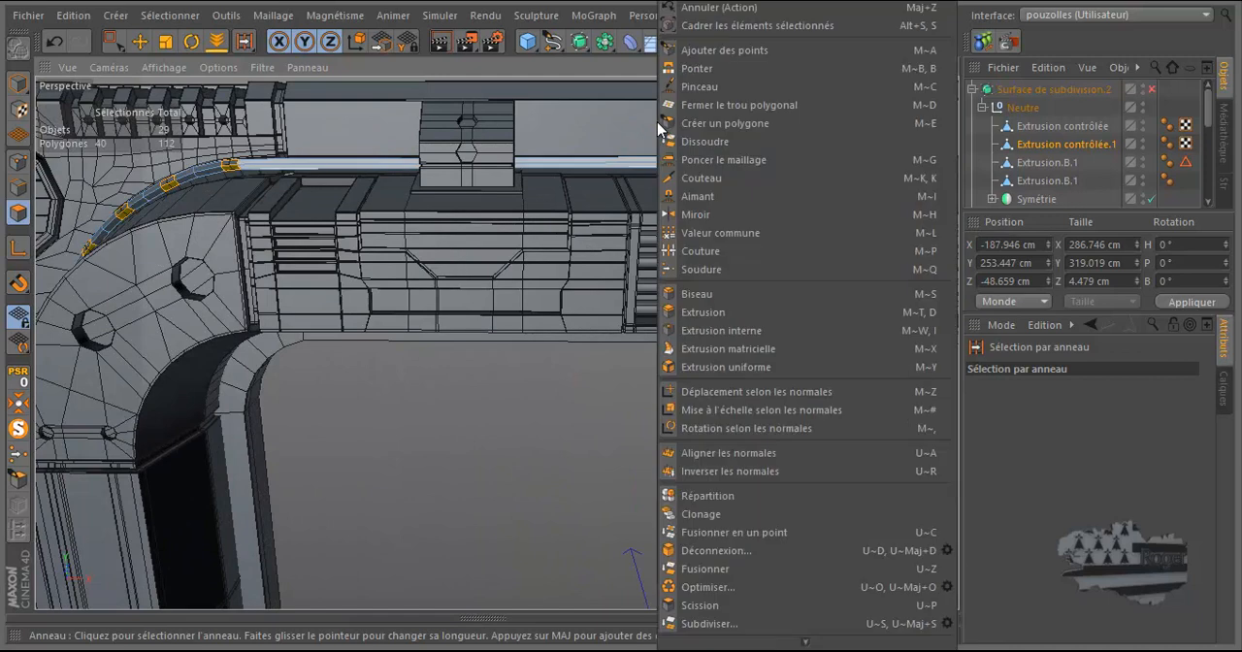
{"action": "left_click", "coordinate": [695, 313]}
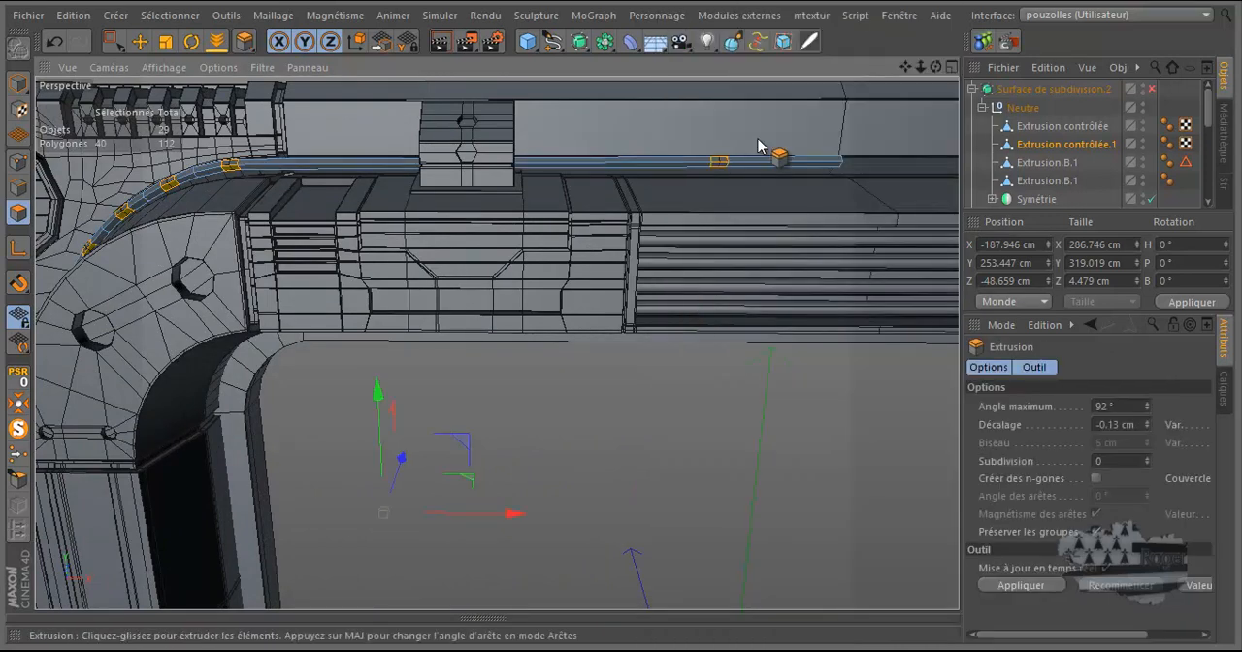
{"action": "scroll", "coordinate": [771, 144], "scroll_direction": "up", "scroll_amount": 4}
{"action": "scroll", "coordinate": [748, 139], "scroll_direction": "up", "scroll_amount": 3}
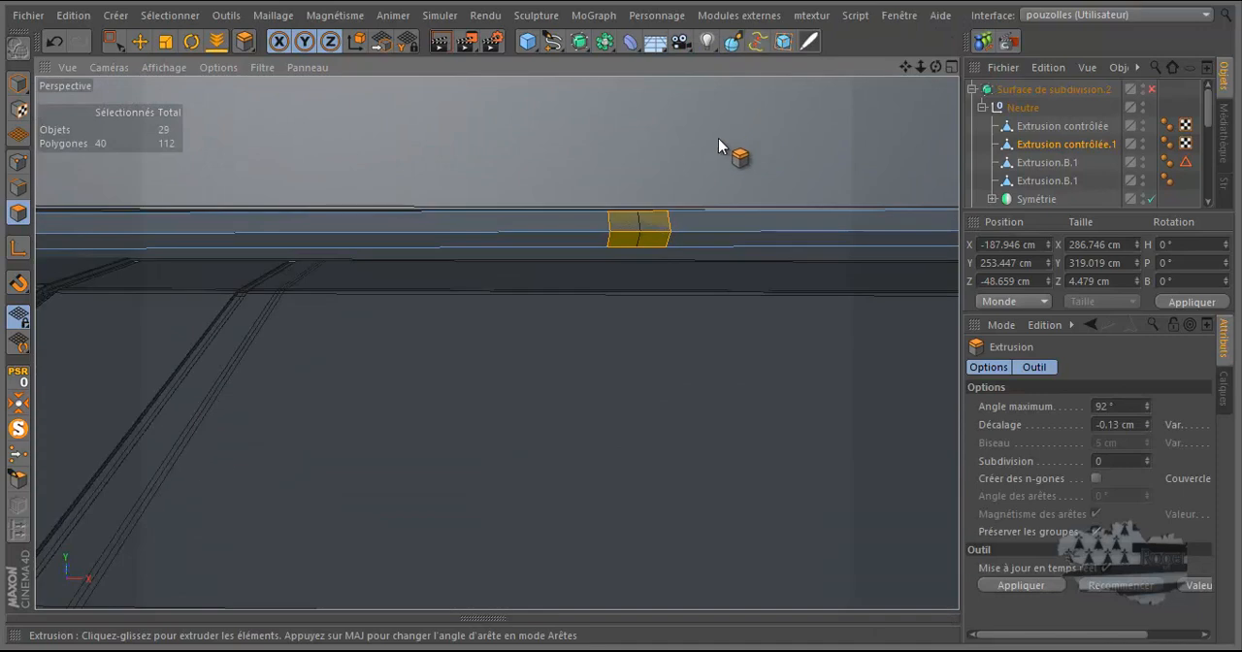
{"action": "left_click_drag", "start_coordinate": [718, 139], "coordinate": [622, 323]}
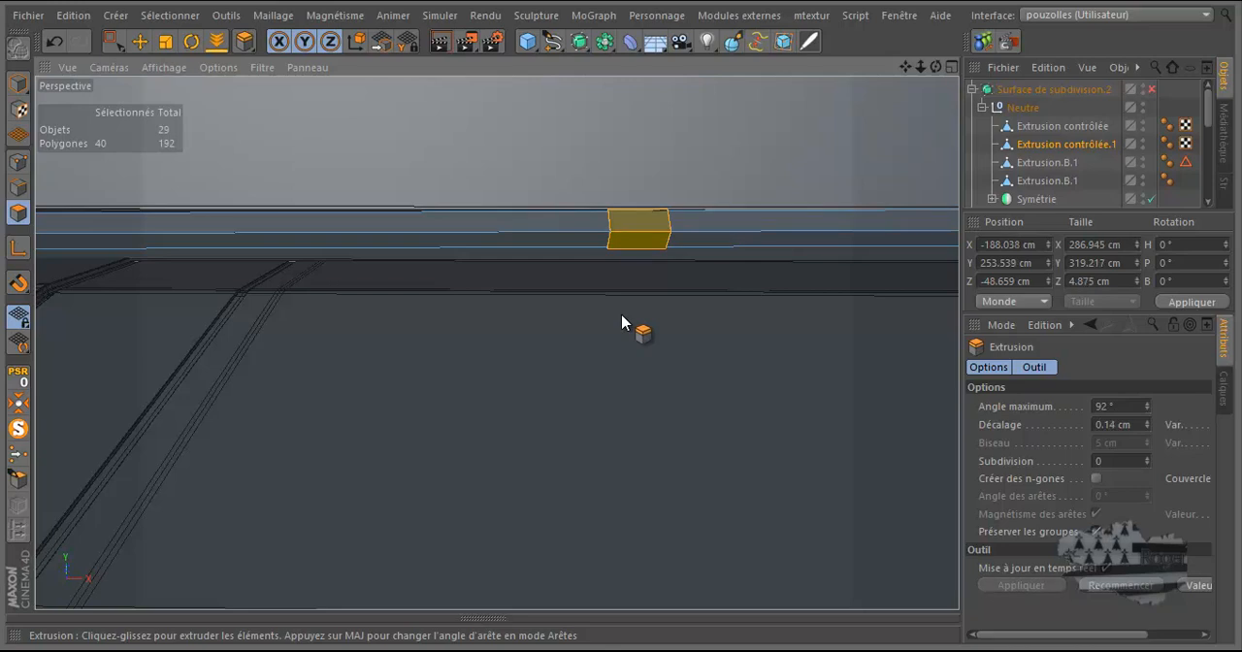
{"action": "left_click_drag", "start_coordinate": [621, 322], "coordinate": [622, 316]}
{"action": "left_click_drag", "start_coordinate": [936, 67], "coordinate": [621, 321]}
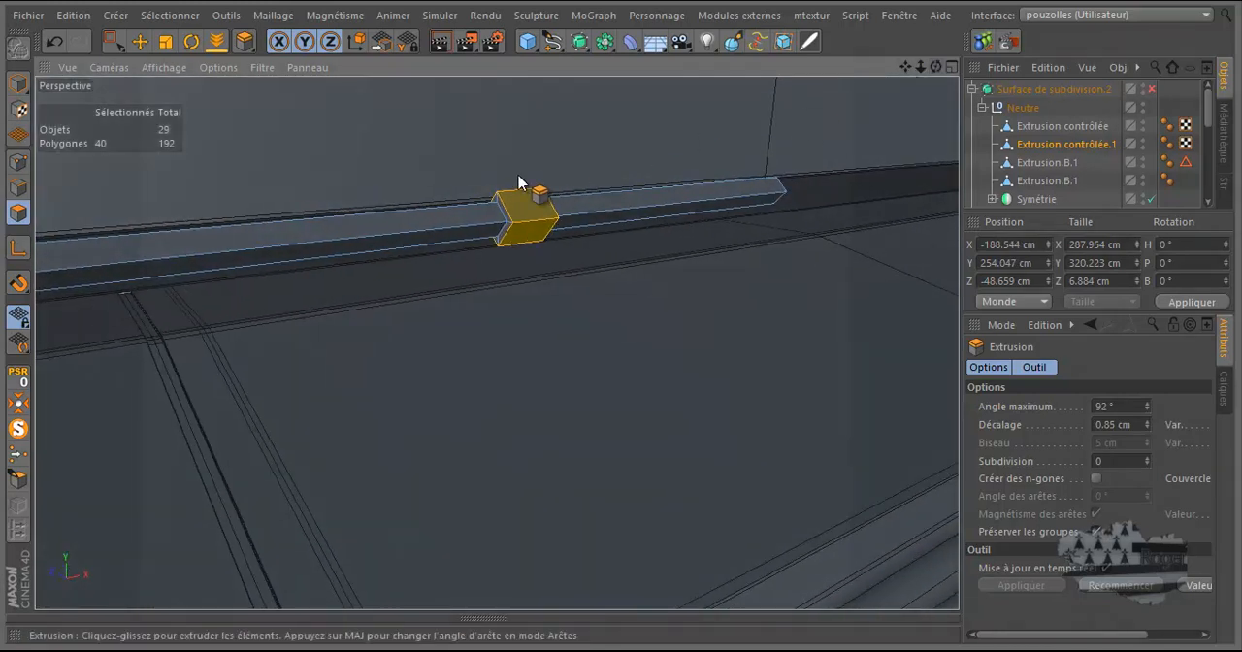
Step: Extrude the selected ring polygons outward a second time with an offset of about 0.52 cm
{"action": "scroll", "coordinate": [509, 161], "scroll_direction": "up", "scroll_amount": 4}
{"action": "left_click_drag", "start_coordinate": [515, 150], "coordinate": [622, 323]}
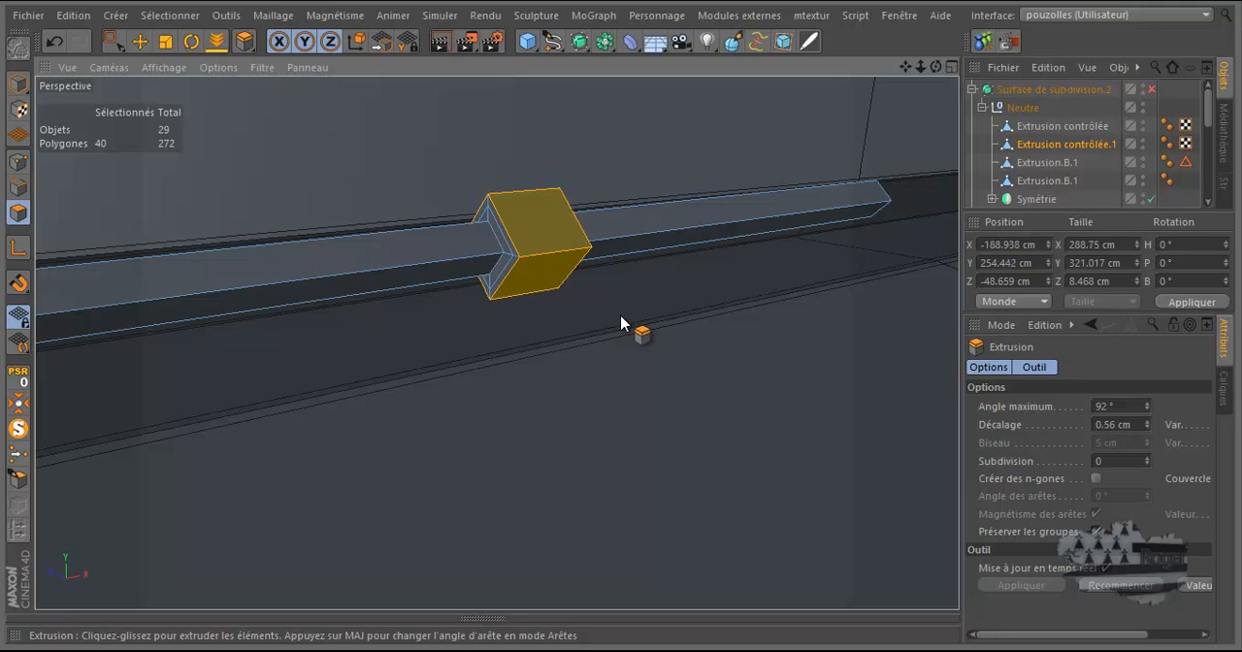
{"action": "left_click_drag", "start_coordinate": [621, 322], "coordinate": [620, 322]}
{"action": "scroll", "coordinate": [571, 207], "scroll_direction": "down", "scroll_amount": 5}
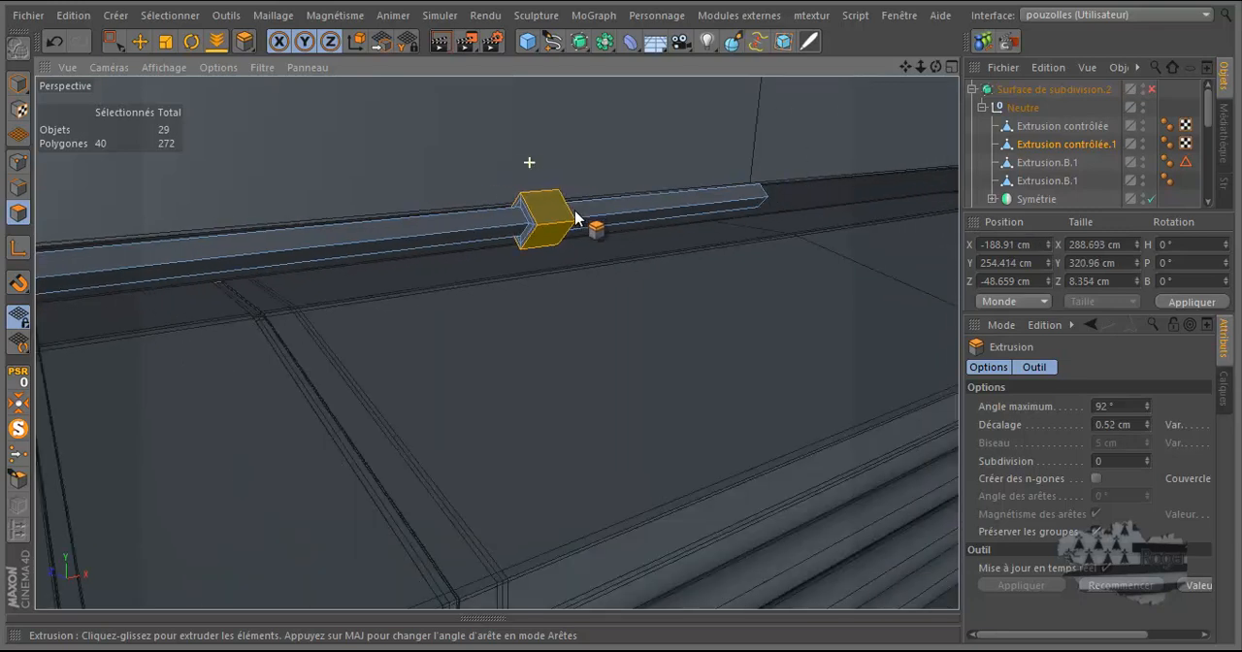
{"action": "scroll", "coordinate": [505, 247], "scroll_direction": "up", "scroll_amount": 6}
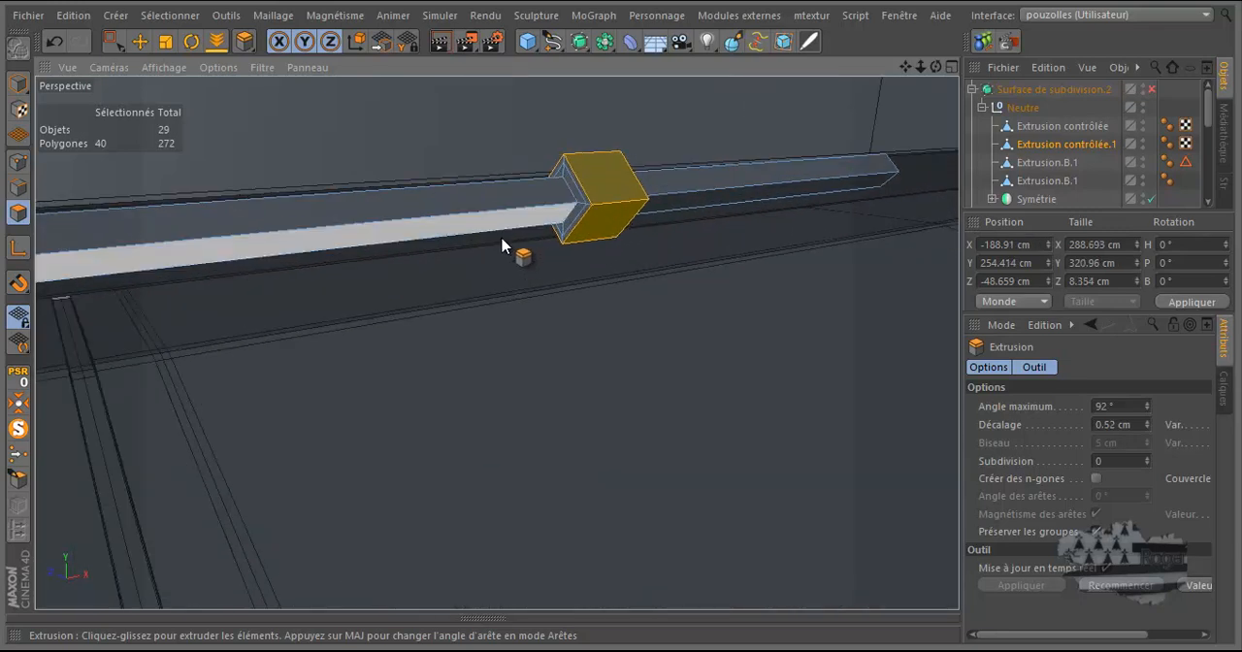
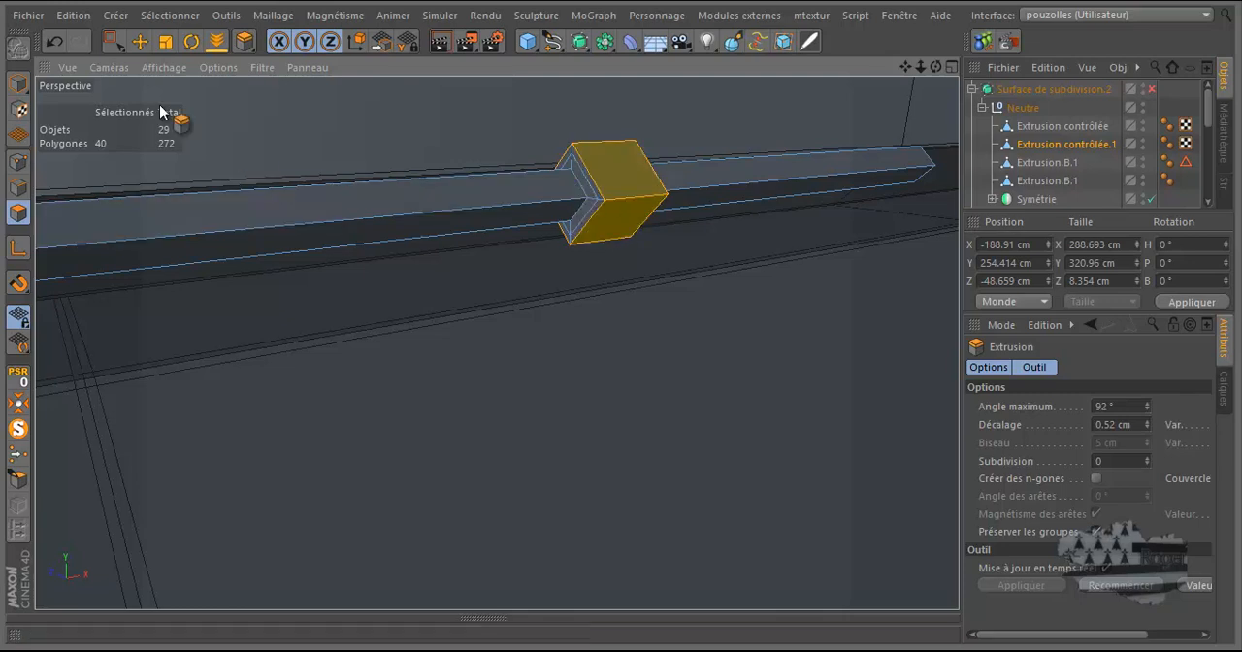
Step: Select all polygons of the cable copy in the front view with the live selection brush
{"action": "left_click_drag", "start_coordinate": [117, 41], "coordinate": [177, 64]}
{"action": "middle_click", "coordinate": [526, 273]}
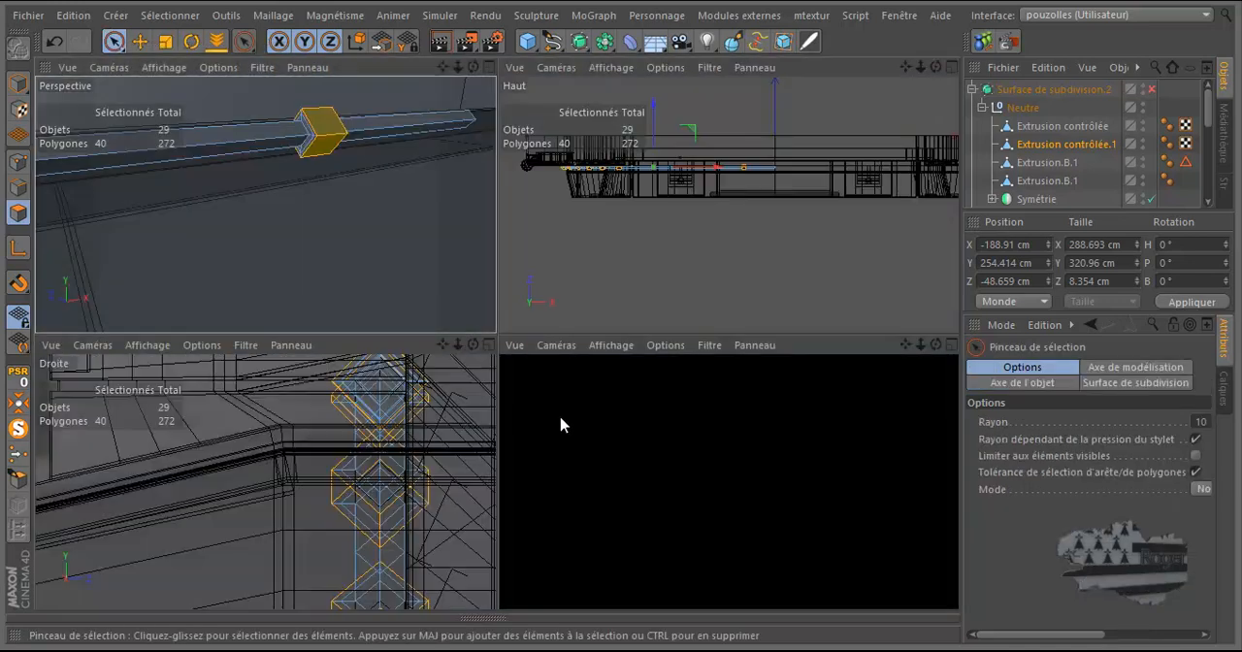
{"action": "middle_click", "coordinate": [663, 469]}
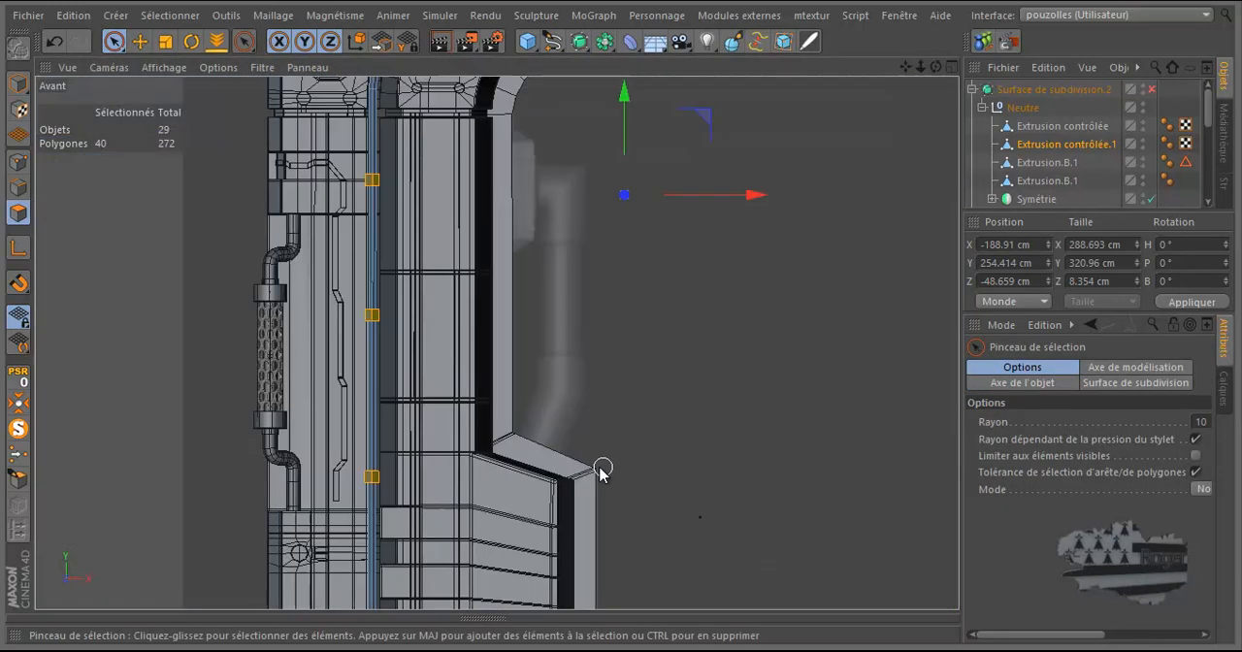
{"action": "scroll", "coordinate": [723, 189], "scroll_direction": "up", "scroll_amount": 2}
{"action": "scroll", "coordinate": [724, 189], "scroll_direction": "up", "scroll_amount": 2}
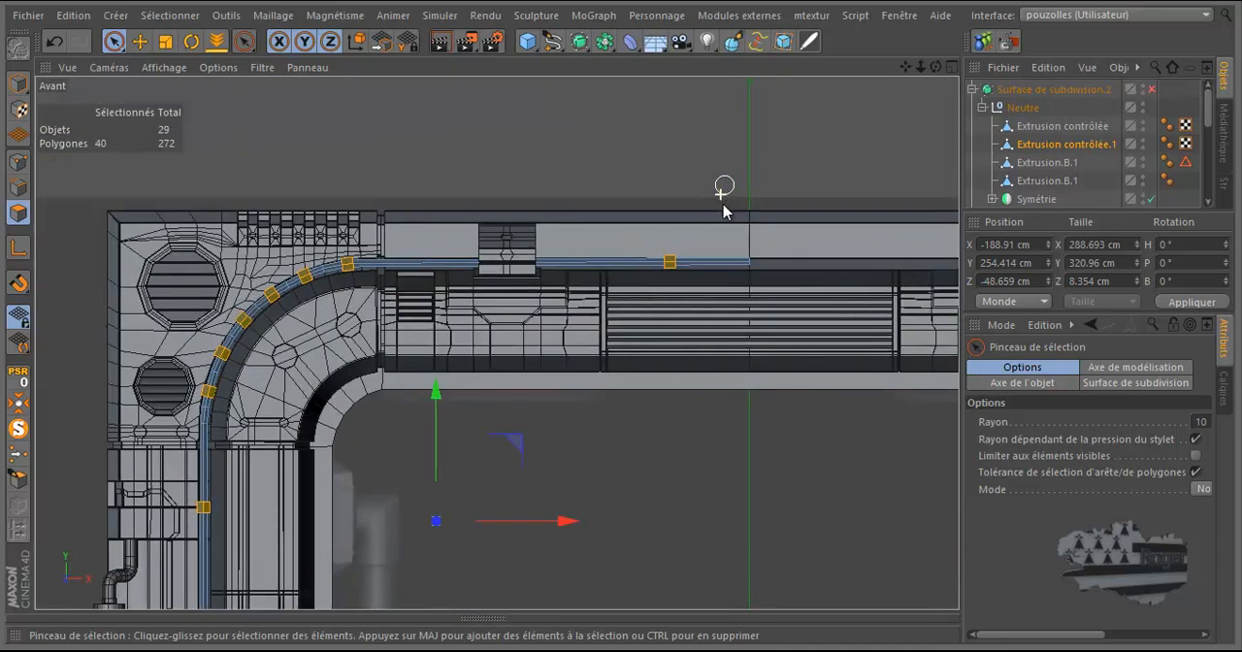
{"action": "scroll", "coordinate": [602, 264], "scroll_direction": "up", "scroll_amount": 2}
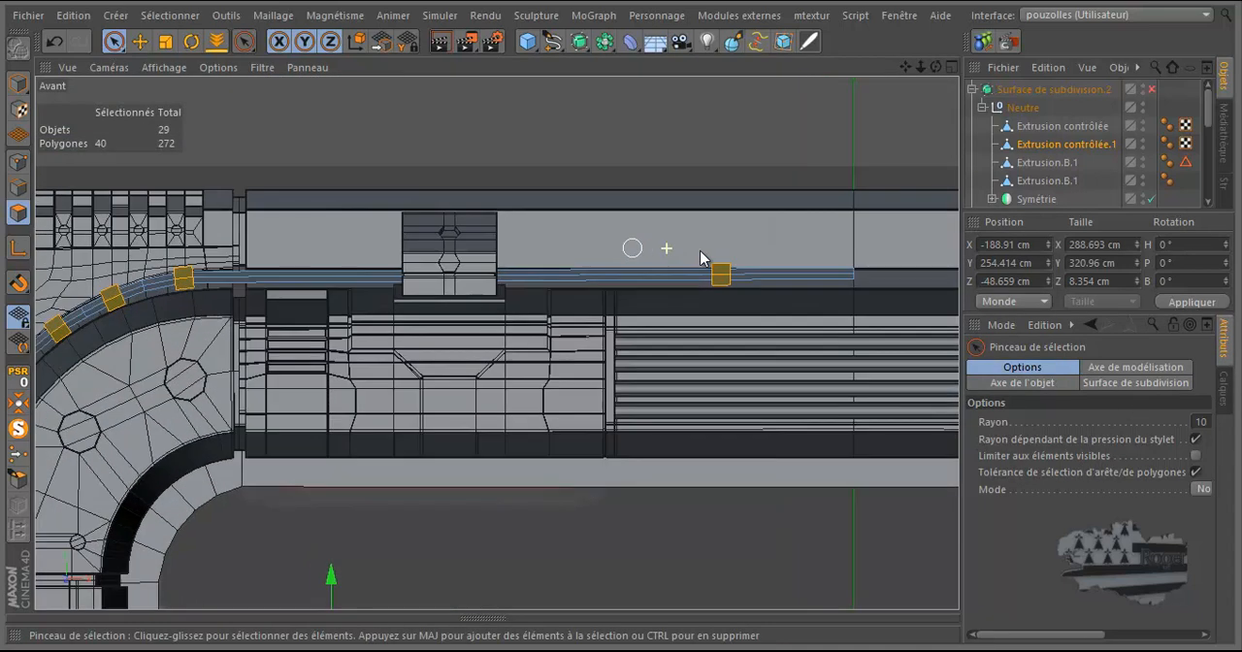
{"action": "left_click", "coordinate": [718, 254]}
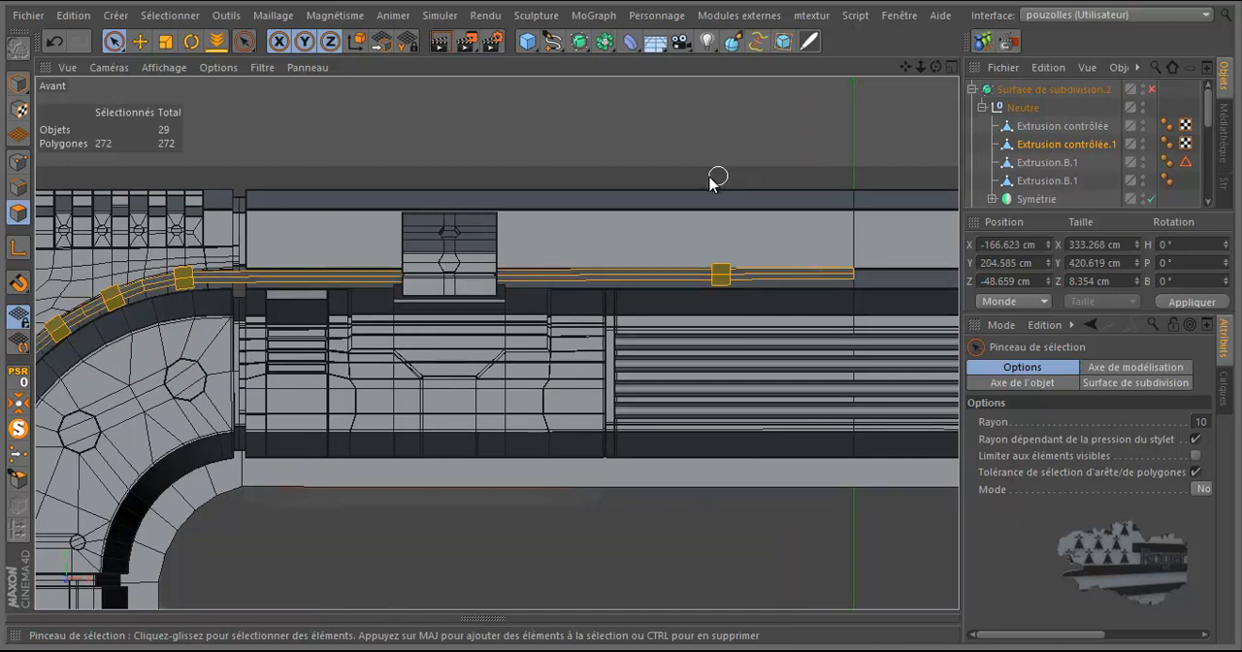
Step: Deselect the cable faces beside the clamp ring on the upper horizontal run, keeping that ring selected
{"action": "scroll", "coordinate": [602, 184], "scroll_direction": "down", "scroll_amount": 2}
{"action": "scroll", "coordinate": [569, 185], "scroll_direction": "up", "scroll_amount": 4}
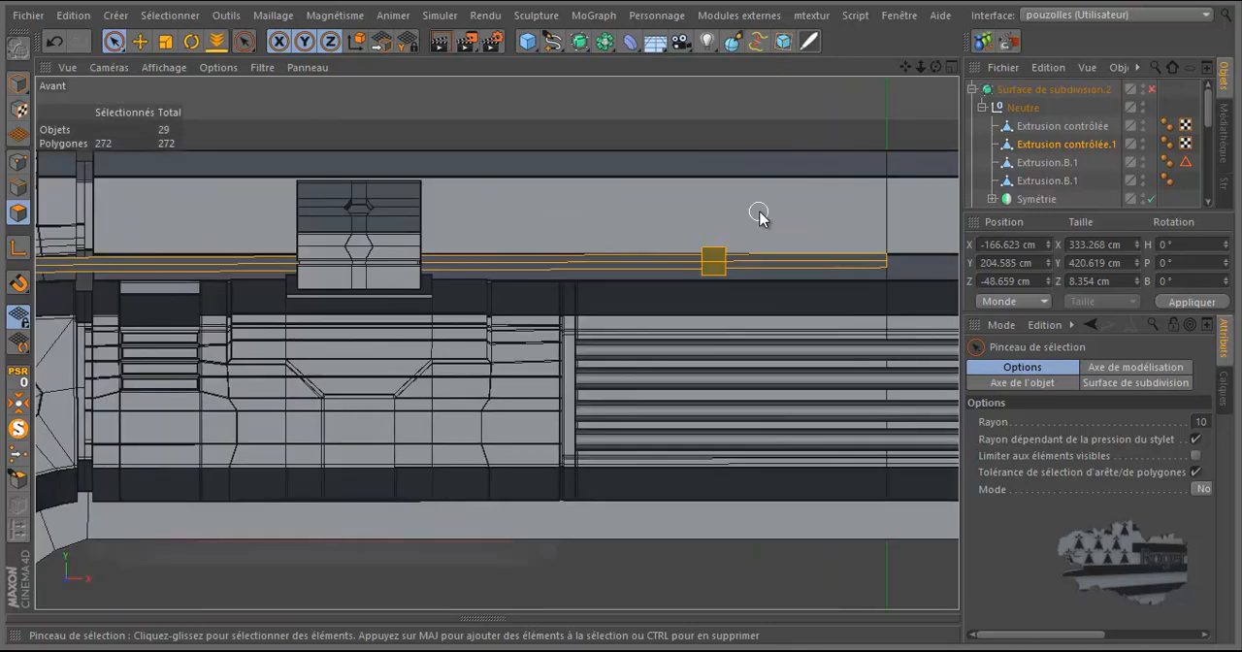
{"action": "mouse_move", "coordinate": [781, 226]}
{"action": "left_mouse_down", "text": "ctrl"}
{"action": "mouse_move", "coordinate": [780, 299]}
{"action": "mouse_move", "coordinate": [649, 349]}
{"action": "mouse_move", "coordinate": [590, 211]}
{"action": "left_mouse_up", "text": "ctrl"}
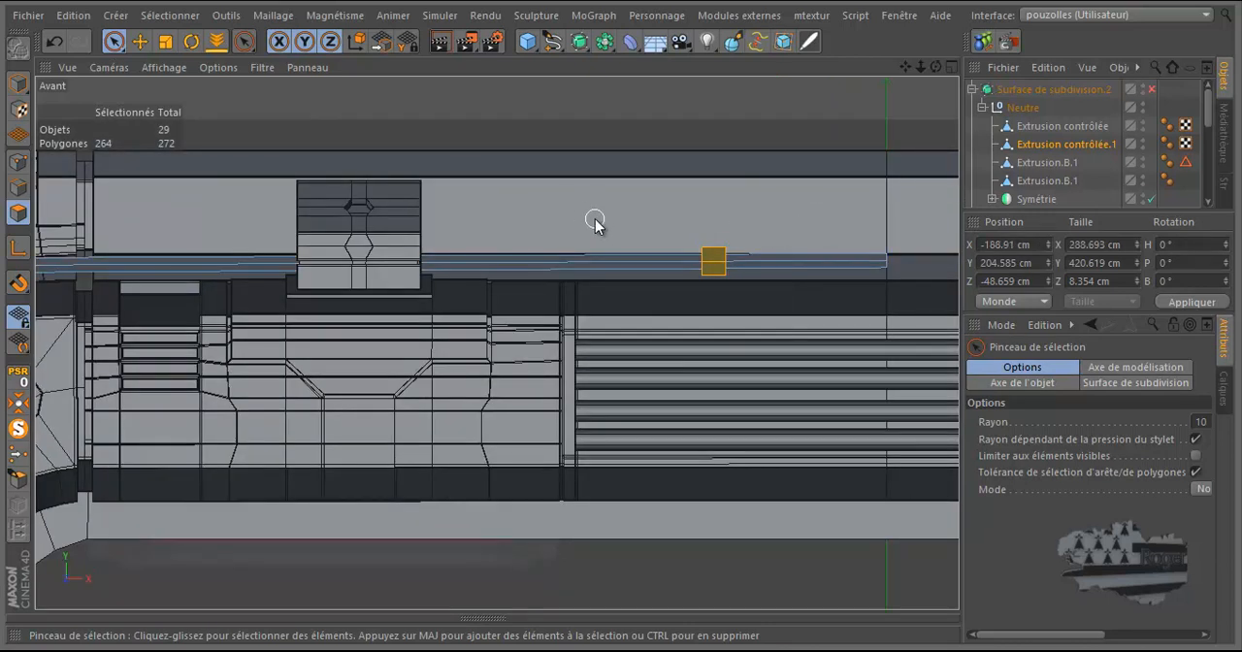
Step: Deselect the cable faces between the clamp rings around the corner bend, leaving the six rings there selected
{"action": "scroll", "coordinate": [721, 216], "scroll_direction": "down", "scroll_amount": 4}
{"action": "scroll", "coordinate": [396, 271], "scroll_direction": "up", "scroll_amount": 3}
{"action": "mouse_move", "coordinate": [415, 260]}
{"action": "left_mouse_down", "text": "ctrl"}
{"action": "mouse_move", "coordinate": [430, 230]}
{"action": "mouse_move", "coordinate": [411, 222]}
{"action": "mouse_move", "coordinate": [356, 254]}
{"action": "left_mouse_up", "text": "ctrl"}
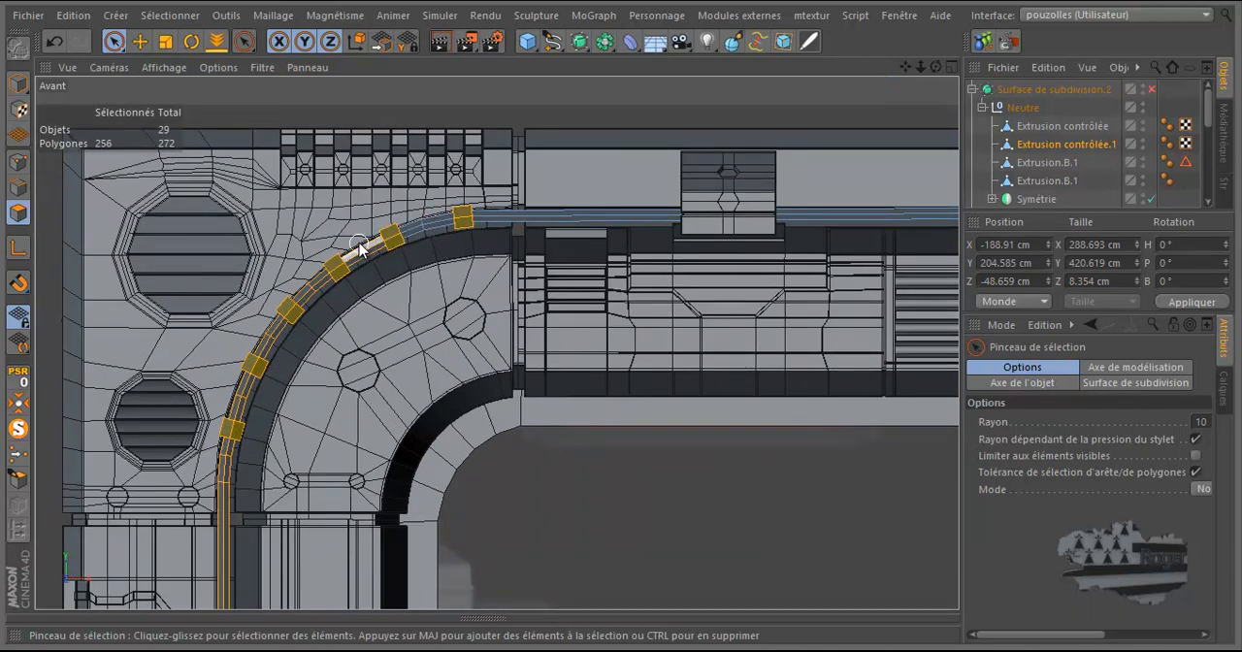
{"action": "left_click_drag", "start_coordinate": [321, 303], "coordinate": [304, 283], "text": "ctrl"}
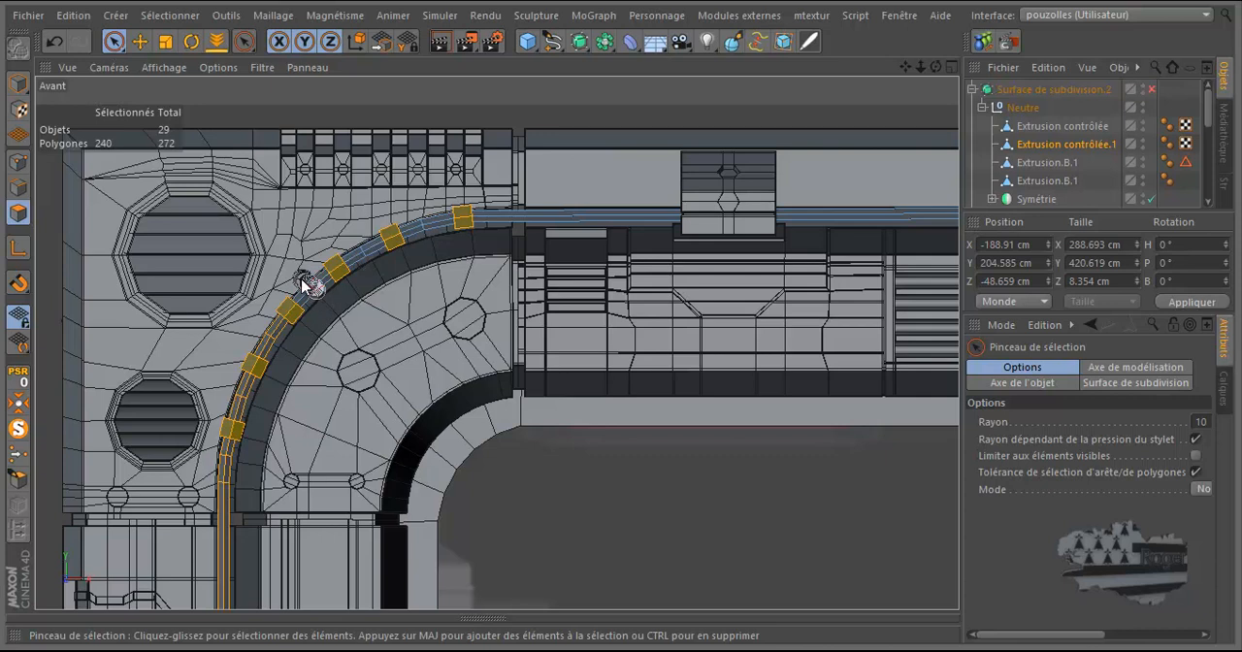
{"action": "mouse_move", "coordinate": [262, 333]}
{"action": "left_mouse_down", "text": "ctrl"}
{"action": "mouse_move", "coordinate": [277, 353]}
{"action": "mouse_move", "coordinate": [257, 412]}
{"action": "mouse_move", "coordinate": [233, 397]}
{"action": "mouse_move", "coordinate": [221, 405]}
{"action": "left_mouse_up", "text": "ctrl"}
{"action": "mouse_move", "coordinate": [177, 473]}
{"action": "left_mouse_down", "text": "ctrl"}
{"action": "mouse_move", "coordinate": [231, 468]}
{"action": "mouse_move", "coordinate": [218, 505]}
{"action": "mouse_move", "coordinate": [243, 527]}
{"action": "left_mouse_up", "text": "ctrl"}
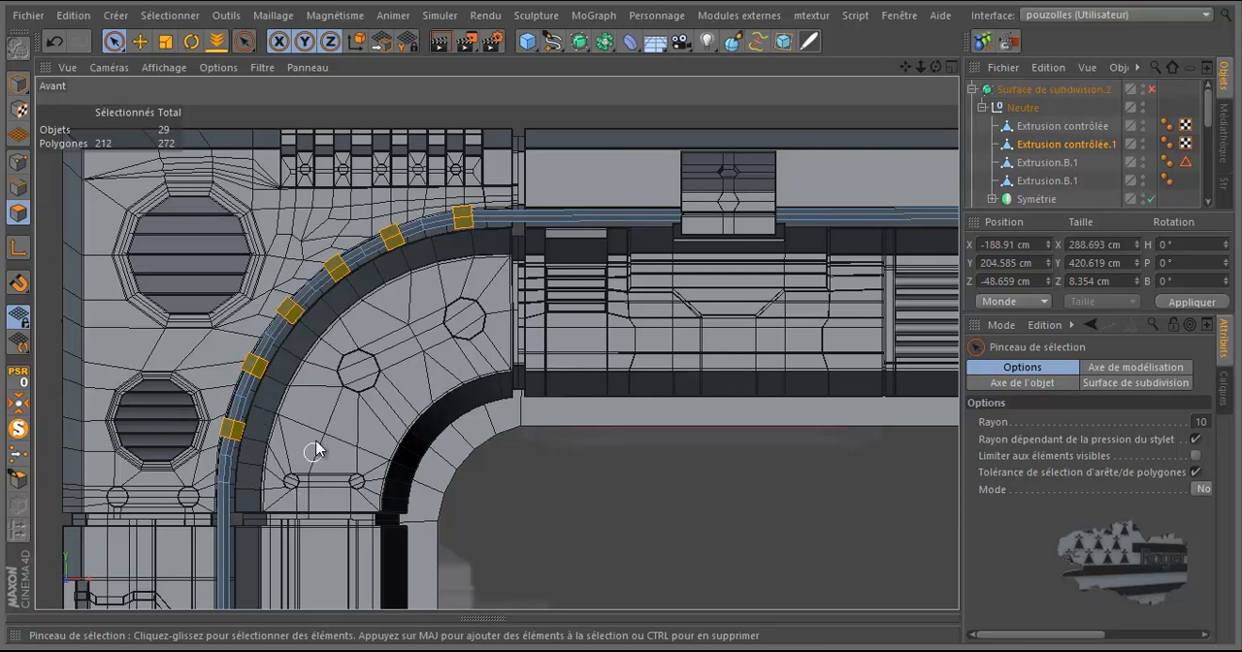
Step: Deselect the cable faces between and below the three clamp rings on the vertical run
{"action": "scroll", "coordinate": [310, 368], "scroll_direction": "down", "scroll_amount": 7}
{"action": "scroll", "coordinate": [308, 368], "scroll_direction": "up", "scroll_amount": 6}
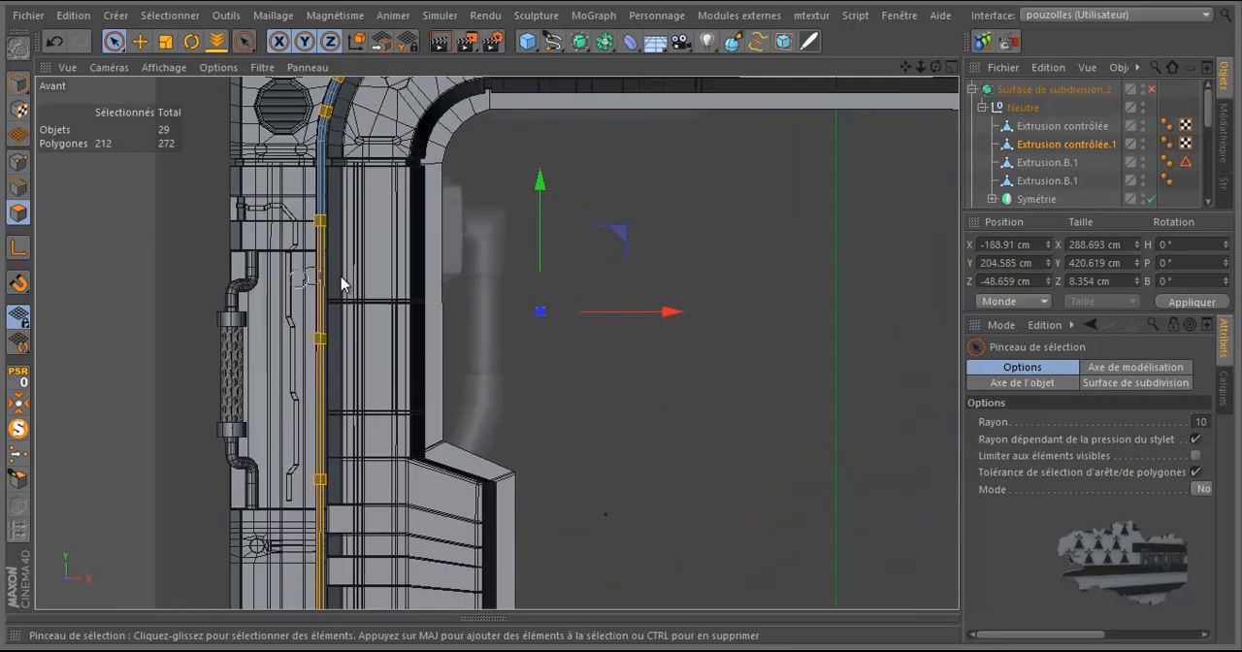
{"action": "mouse_move", "coordinate": [342, 281]}
{"action": "left_mouse_down", "text": "ctrl"}
{"action": "mouse_move", "coordinate": [316, 407]}
{"action": "mouse_move", "coordinate": [272, 529]}
{"action": "mouse_move", "coordinate": [395, 552]}
{"action": "left_mouse_up", "text": "ctrl"}
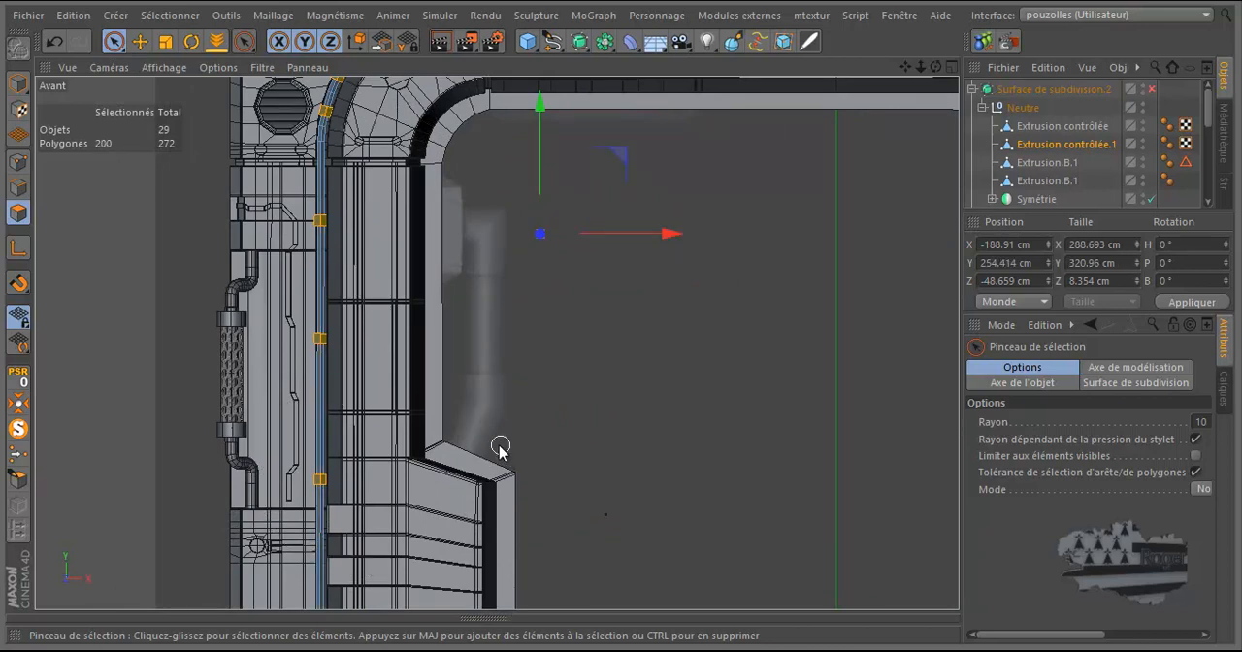
{"action": "scroll", "coordinate": [378, 455], "scroll_direction": "down", "scroll_amount": 4}
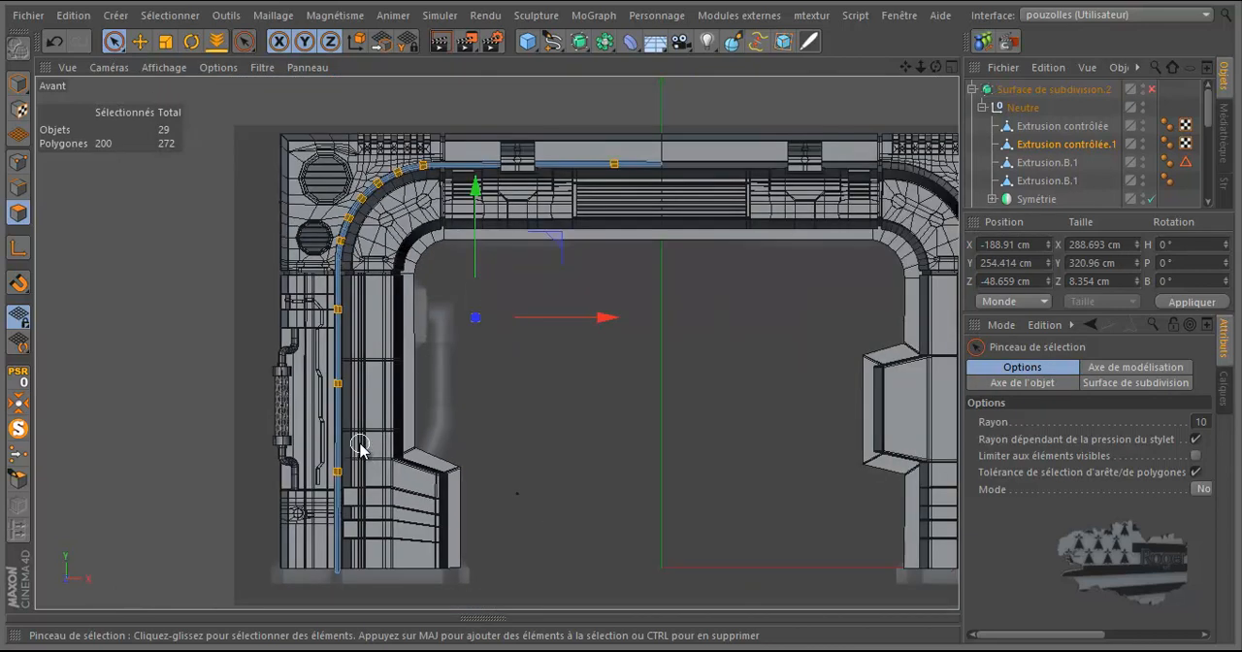
{"action": "scroll", "coordinate": [360, 444], "scroll_direction": "up", "scroll_amount": 3}
{"action": "scroll", "coordinate": [360, 445], "scroll_direction": "down", "scroll_amount": 1}
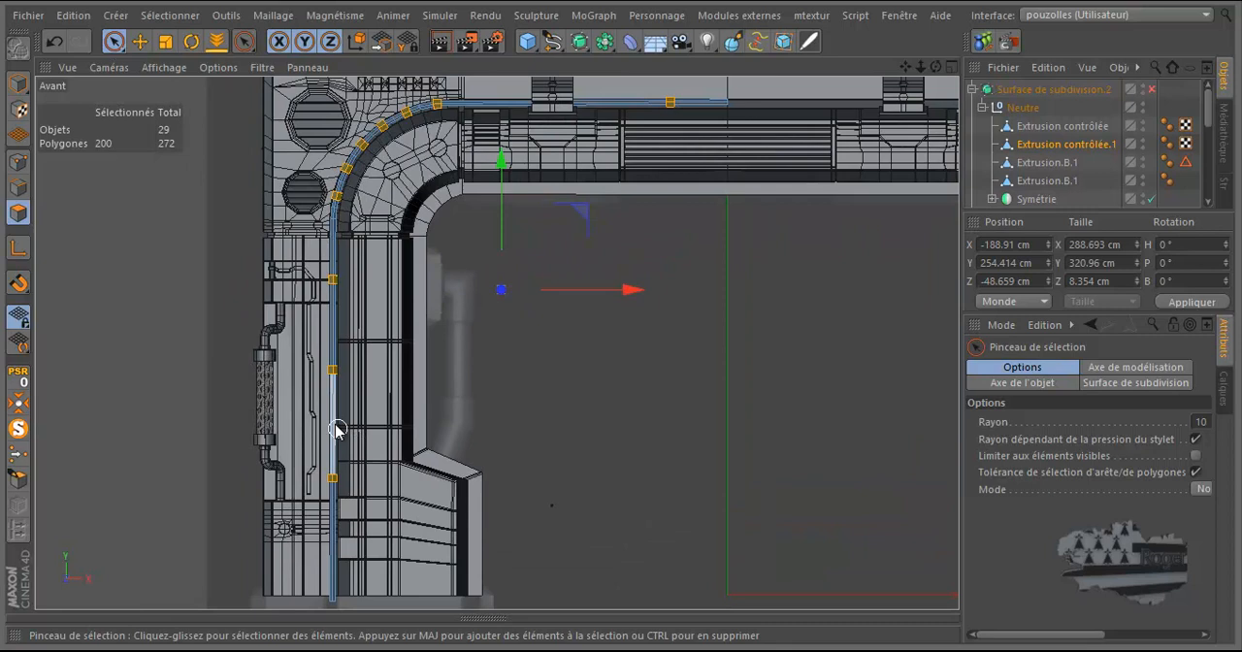
Step: Split the selected clamp ring polygons into a separate object and delete the cable copy they came from
{"action": "middle_click", "coordinate": [290, 370]}
{"action": "middle_click", "coordinate": [286, 257]}
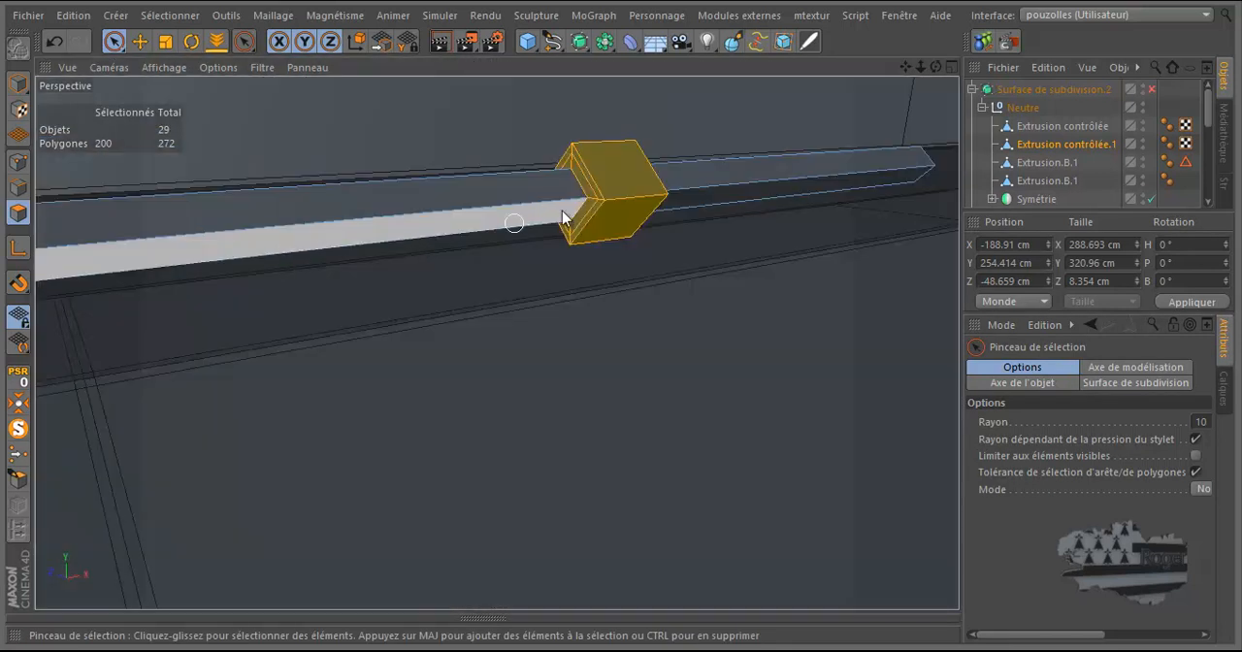
{"action": "scroll", "coordinate": [582, 333], "scroll_direction": "down", "scroll_amount": 6}
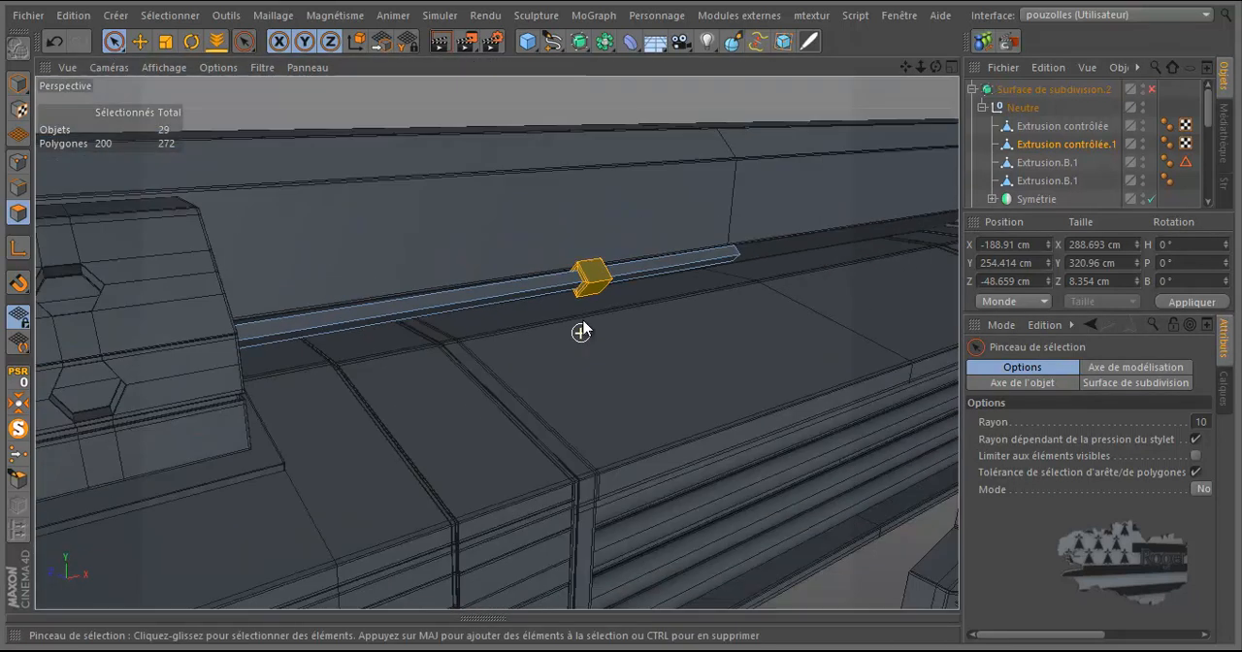
{"action": "right_click", "coordinate": [571, 364]}
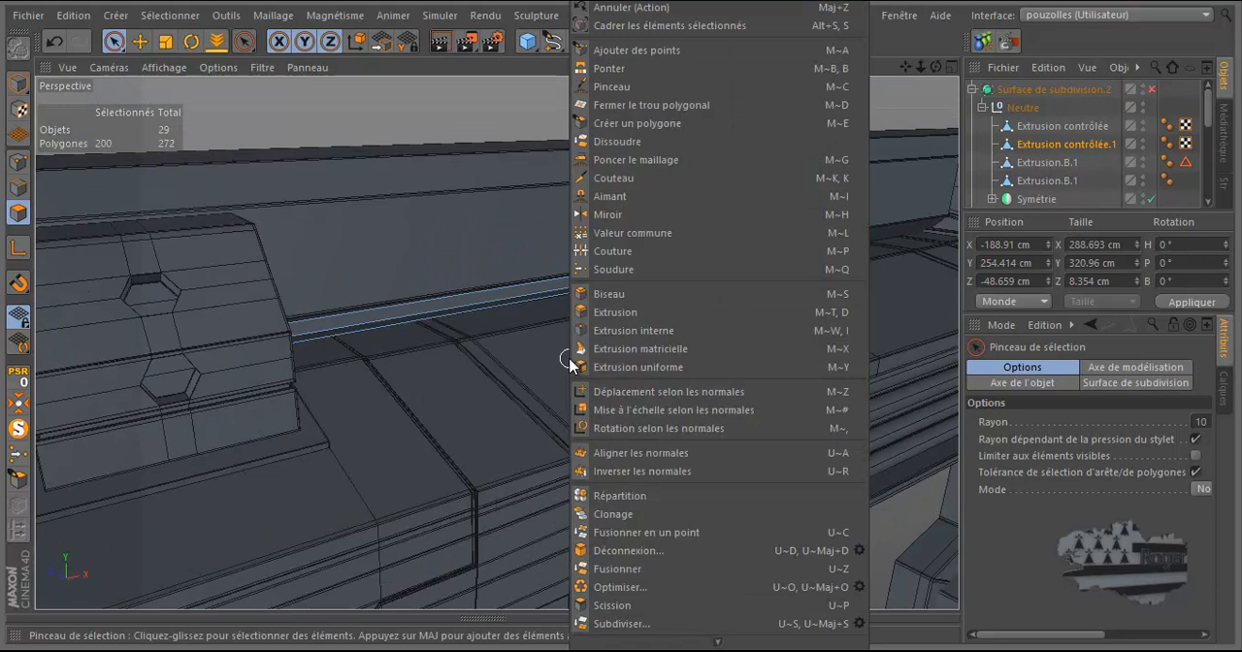
{"action": "left_click", "coordinate": [600, 605]}
{"action": "left_click_drag", "start_coordinate": [1061, 167], "coordinate": [1053, 133]}
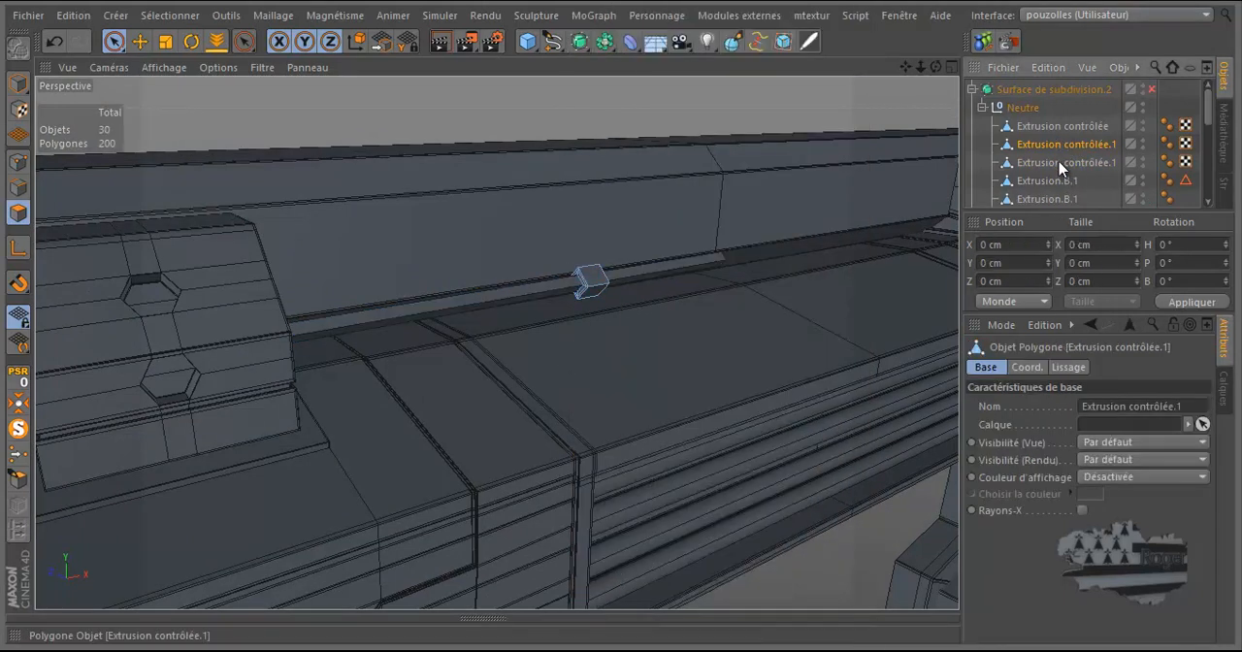
{"action": "key", "text": "Delete"}
Step: Inspect the smoothed clamp rings around the frame in a perspective render with Surface de subdivision.2 temporarily enabled
{"action": "left_click", "coordinate": [1153, 89]}
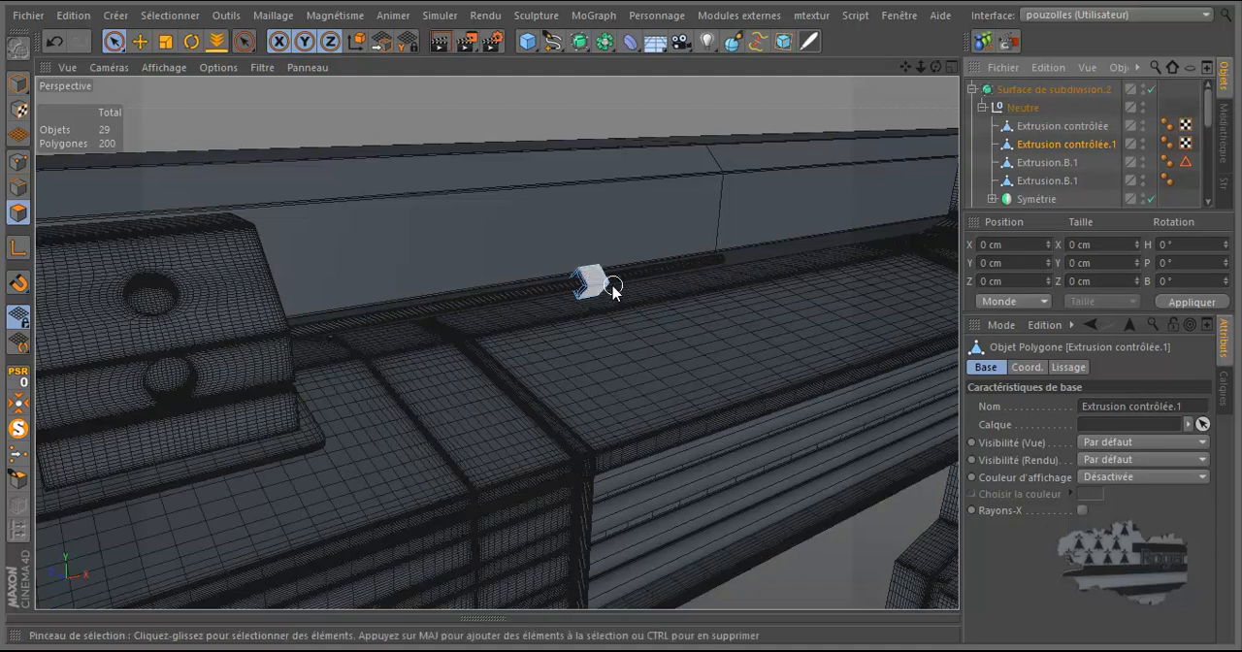
{"action": "scroll", "coordinate": [593, 291], "scroll_direction": "up", "scroll_amount": 5}
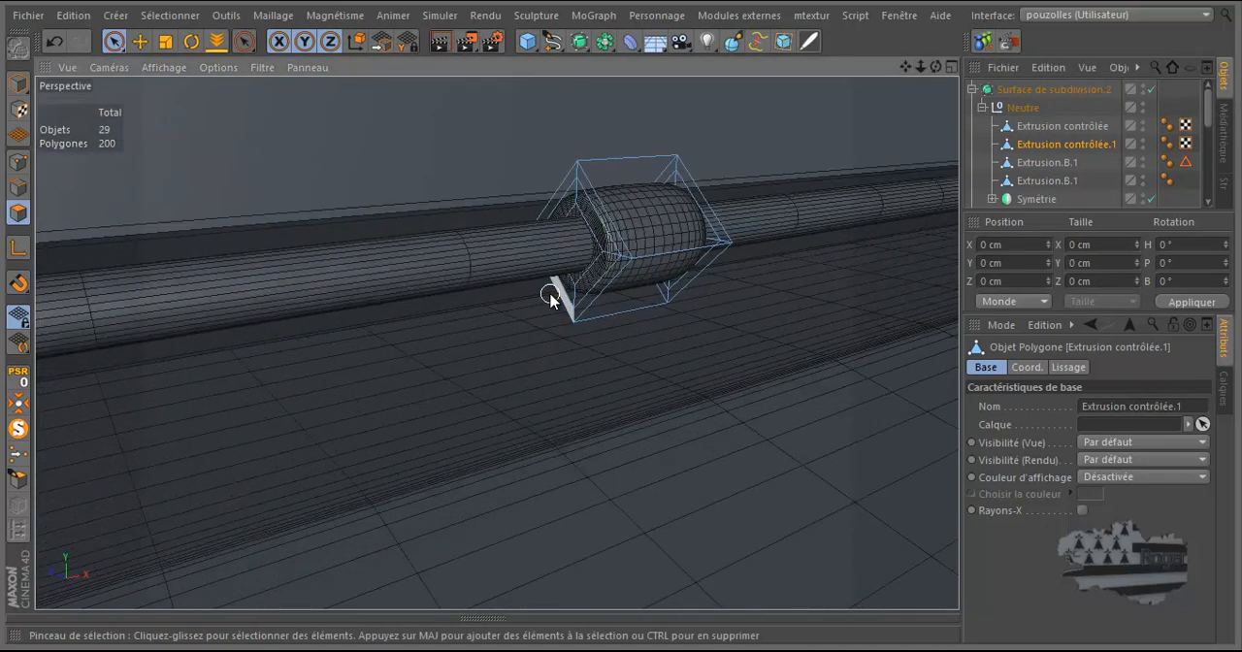
{"action": "left_click_drag", "start_coordinate": [935, 66], "coordinate": [621, 323]}
{"action": "scroll", "coordinate": [746, 243], "scroll_direction": "down", "scroll_amount": 5}
{"action": "scroll", "coordinate": [693, 343], "scroll_direction": "down", "scroll_amount": 3}
{"action": "scroll", "coordinate": [785, 303], "scroll_direction": "down", "scroll_amount": 6}
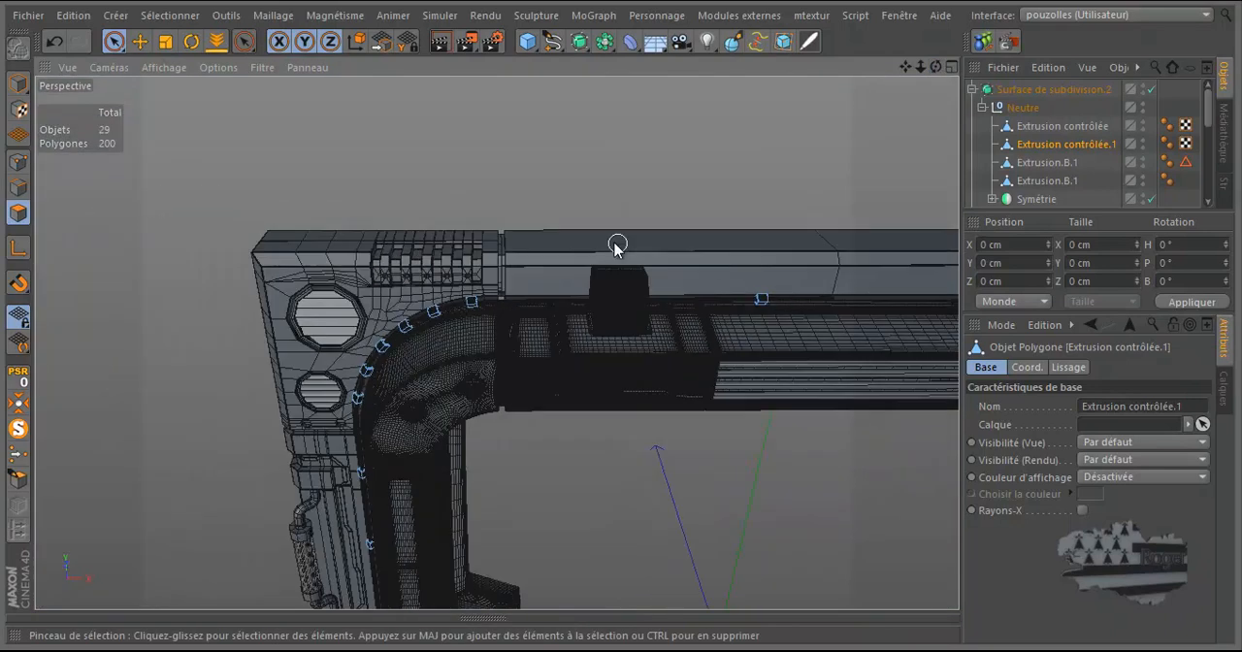
{"action": "left_click_drag", "start_coordinate": [936, 67], "coordinate": [622, 321]}
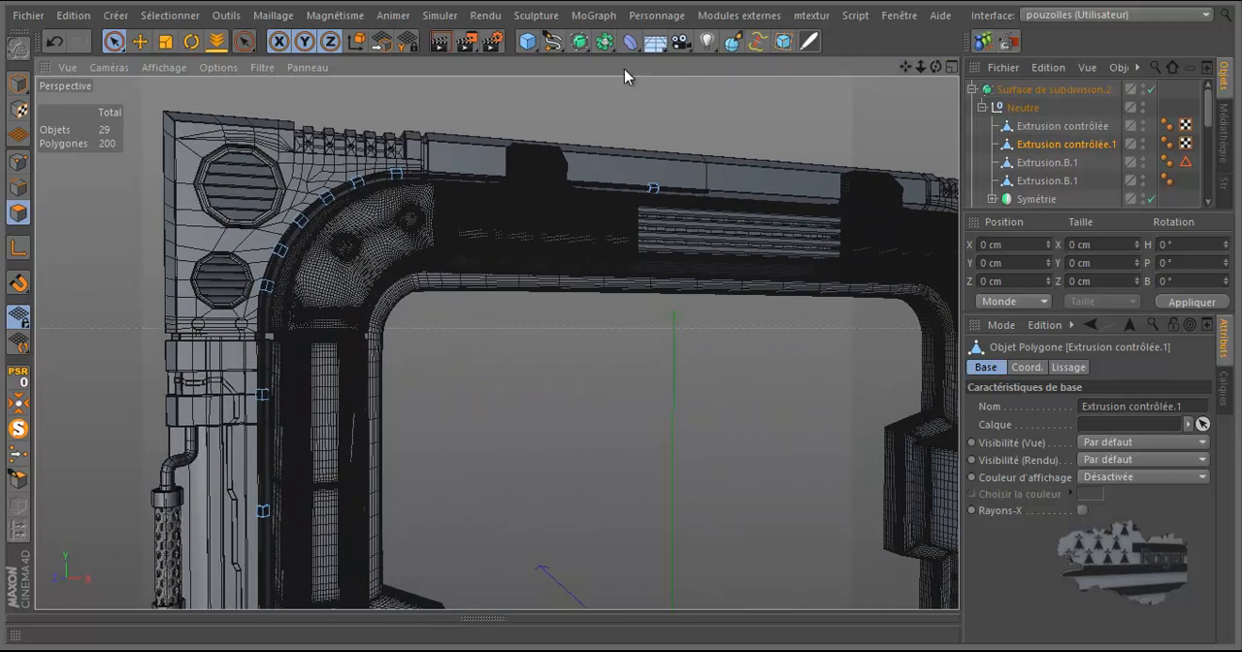
{"action": "left_click", "coordinate": [436, 50]}
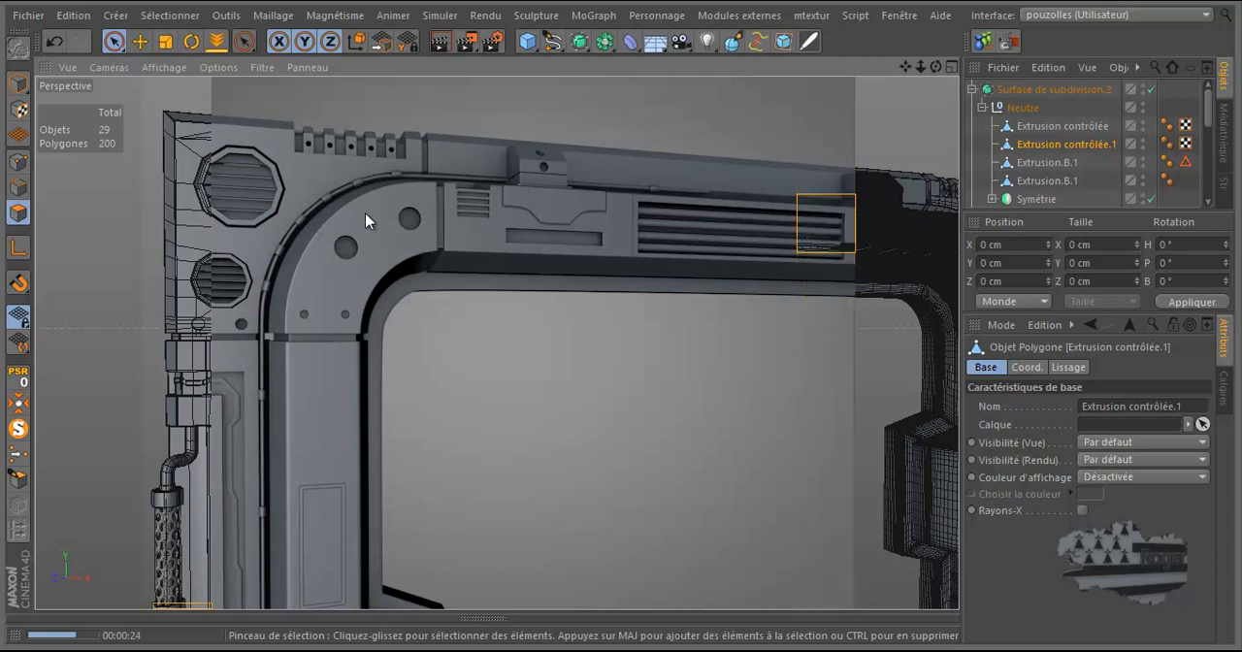
{"action": "left_click", "coordinate": [1056, 144]}
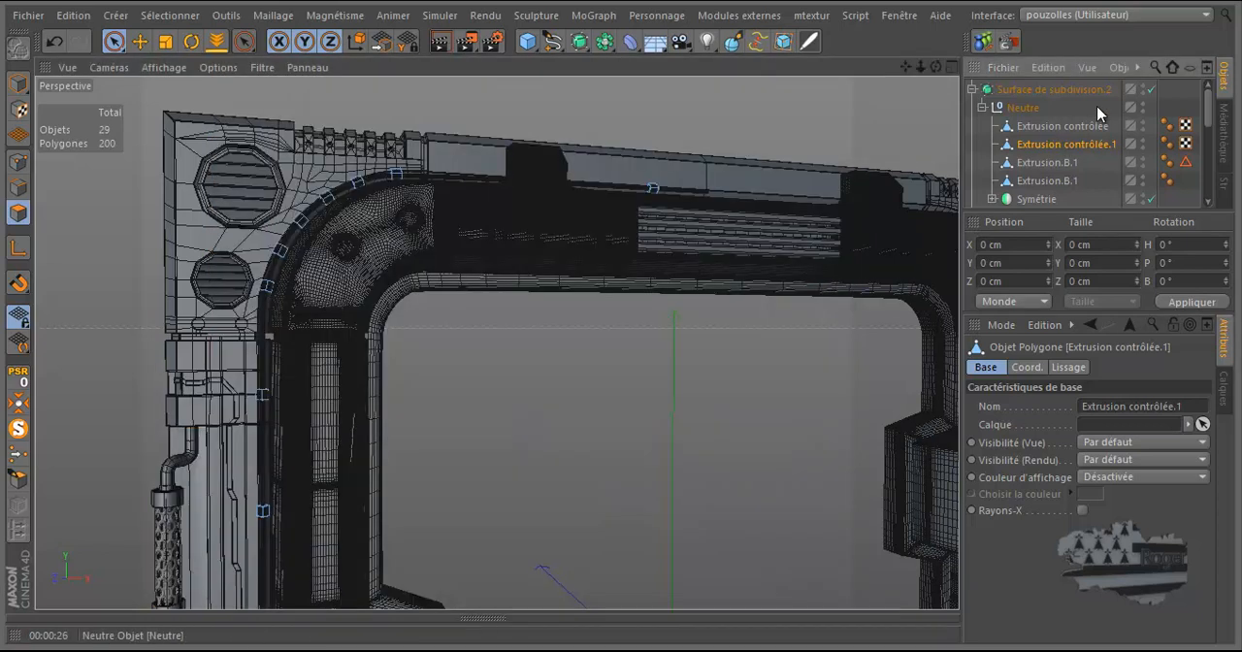
{"action": "left_click", "coordinate": [1152, 89]}
Step: Ring-select the four edges running along the cable direction on the upper run's clamp ring, in edge mode
{"action": "scroll", "coordinate": [698, 185], "scroll_direction": "up", "scroll_amount": 6}
{"action": "scroll", "coordinate": [645, 177], "scroll_direction": "up", "scroll_amount": 8}
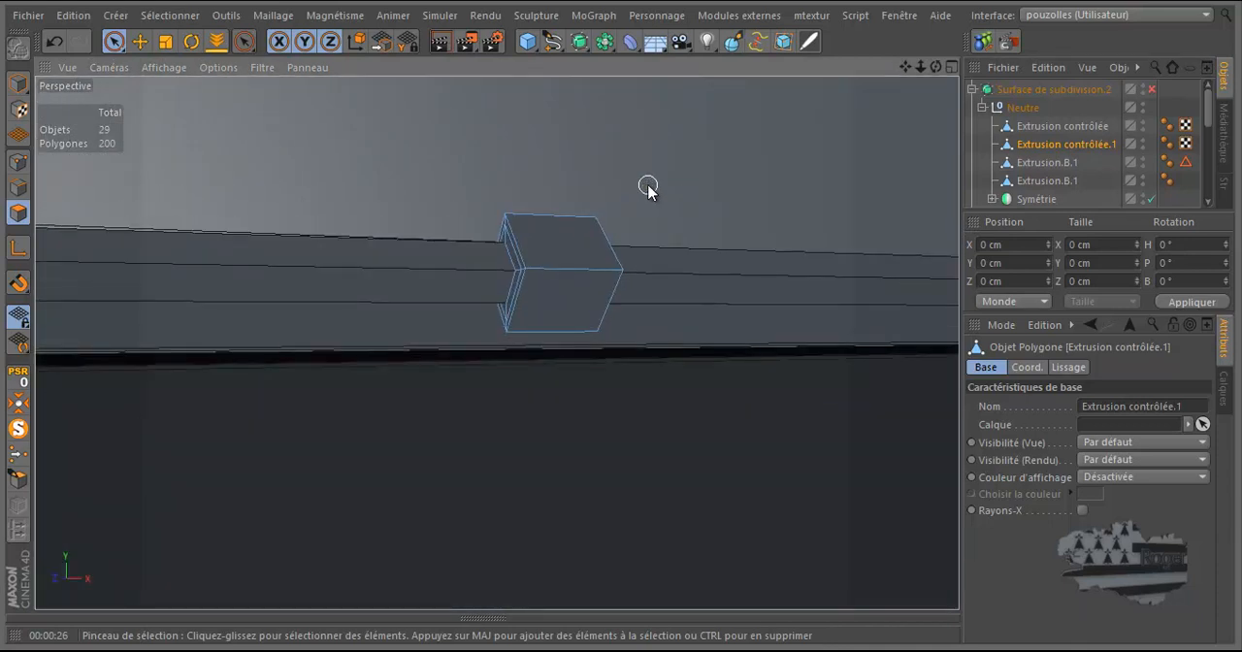
{"action": "right_click", "coordinate": [648, 188]}
{"action": "left_click", "coordinate": [680, 221]}
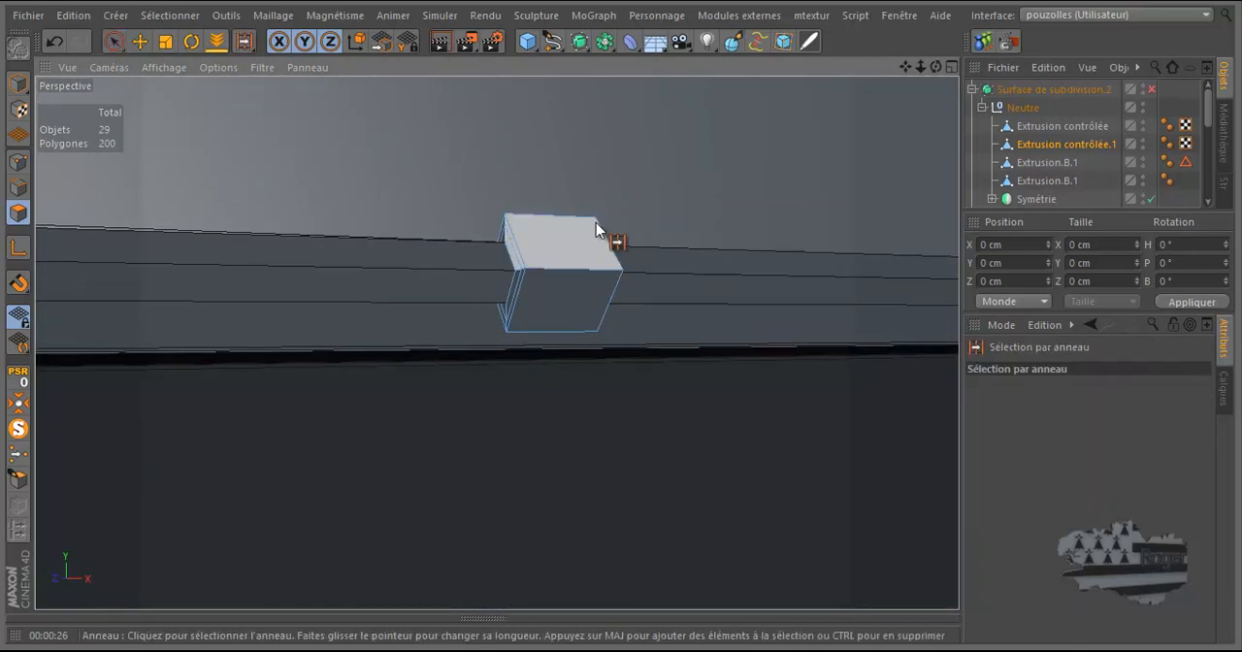
{"action": "left_click", "coordinate": [561, 270]}
{"action": "right_click", "coordinate": [670, 121]}
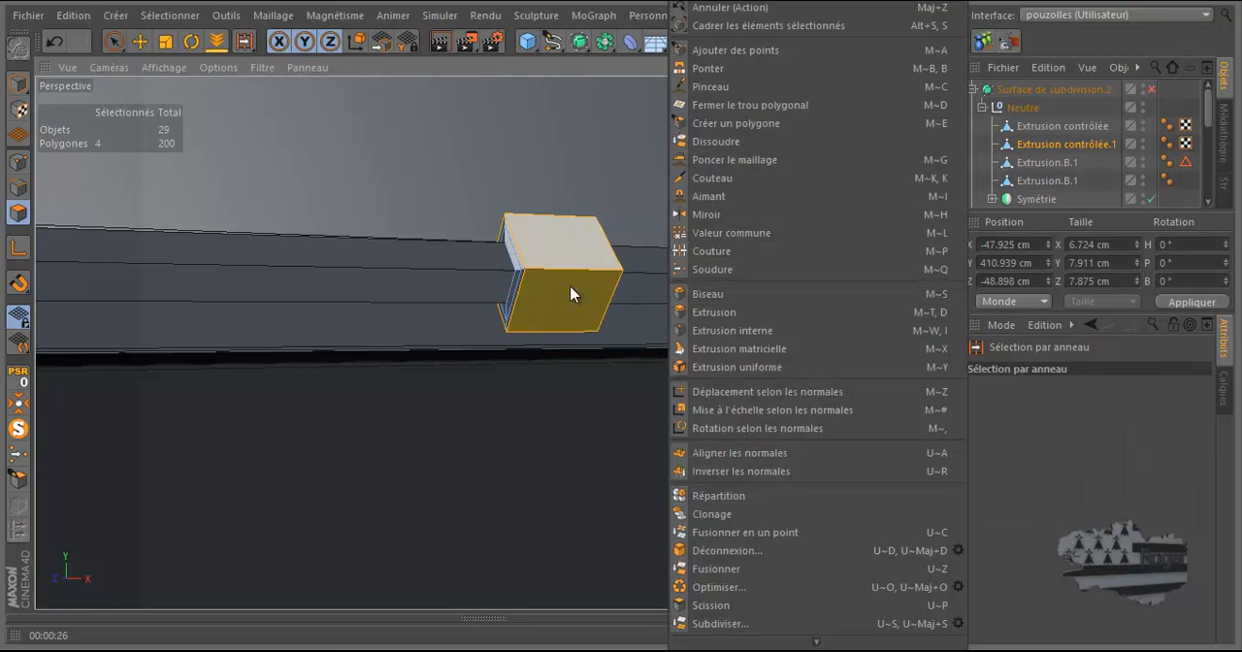
{"action": "left_click", "coordinate": [21, 192]}
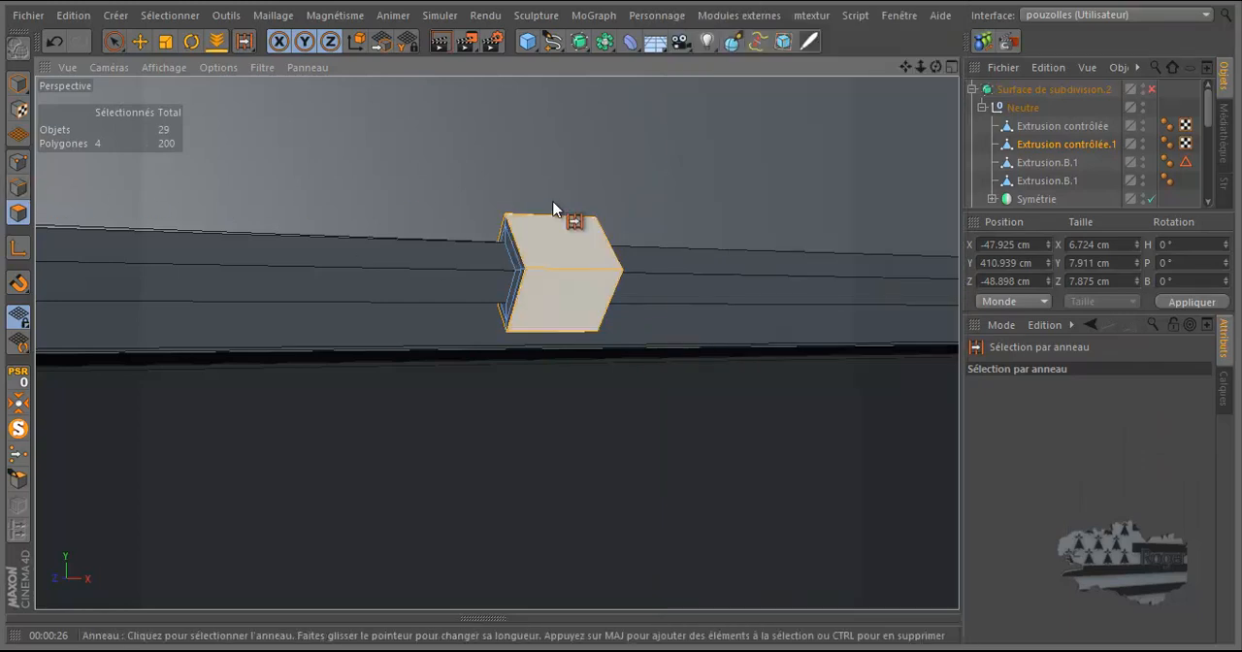
{"action": "left_click", "coordinate": [583, 152]}
{"action": "left_click", "coordinate": [22, 192]}
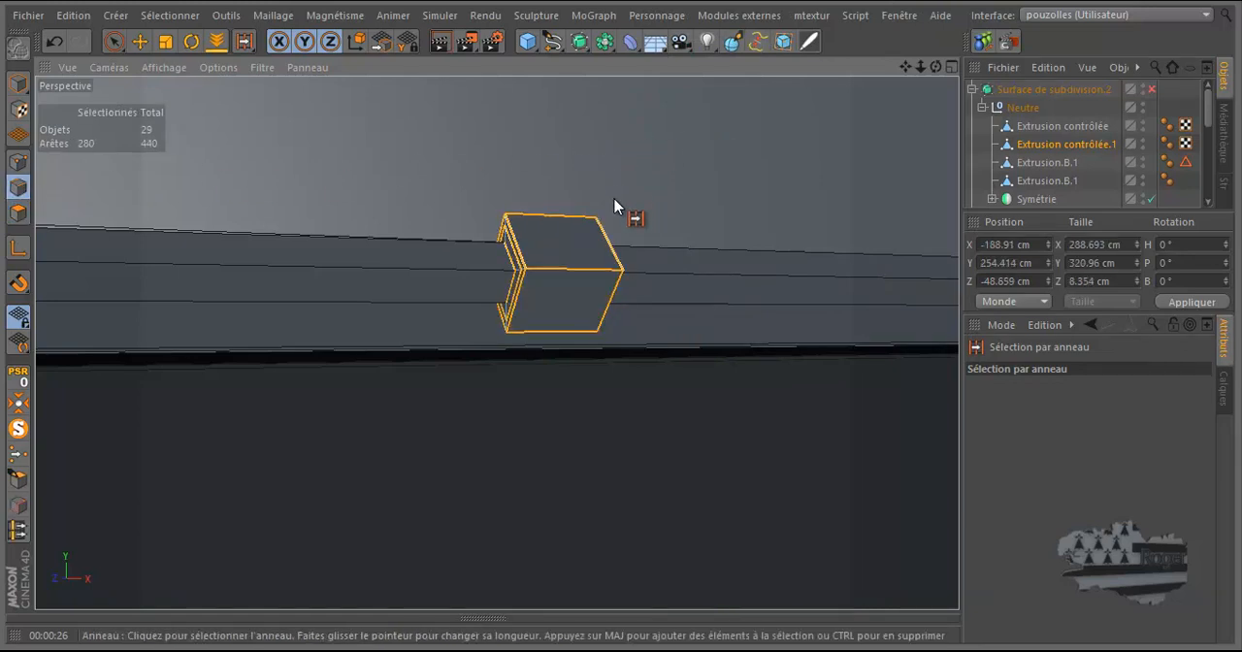
{"action": "left_click", "coordinate": [564, 213]}
Step: Divide the selected clamp ring edges with 2 subdivisions and a 270% scale, placing the cuts near both rims
{"action": "right_click", "coordinate": [661, 134]}
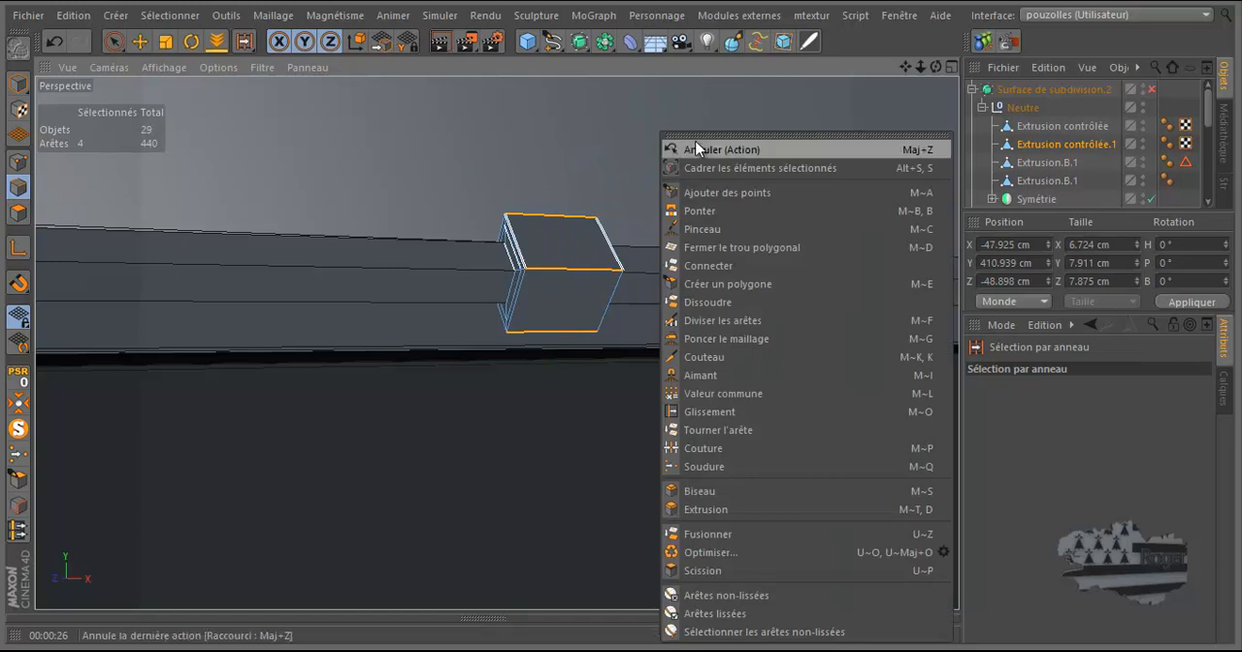
{"action": "left_click", "coordinate": [740, 320]}
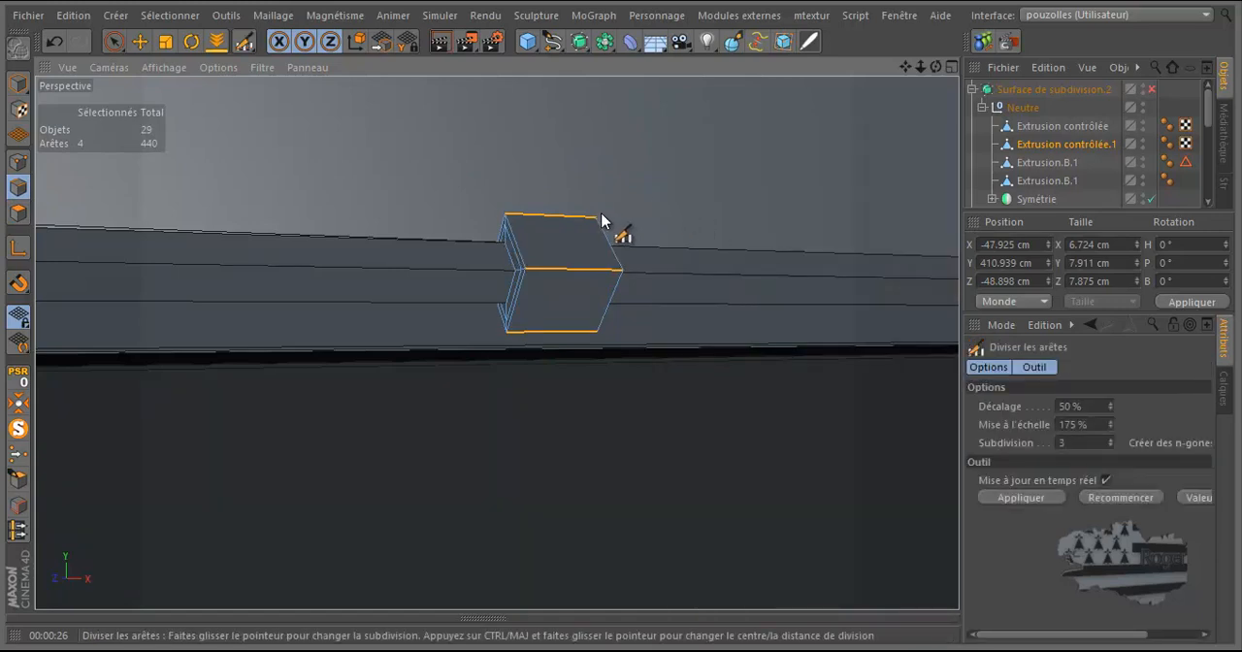
{"action": "left_click", "coordinate": [578, 272]}
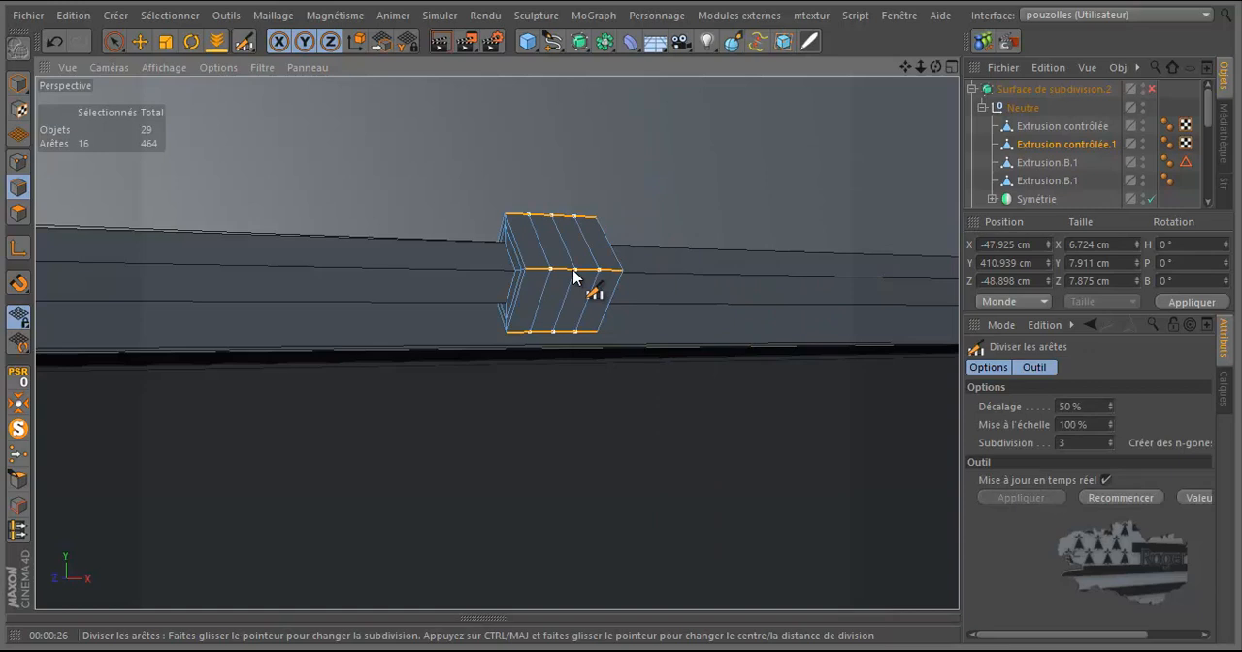
{"action": "left_click", "coordinate": [1111, 446]}
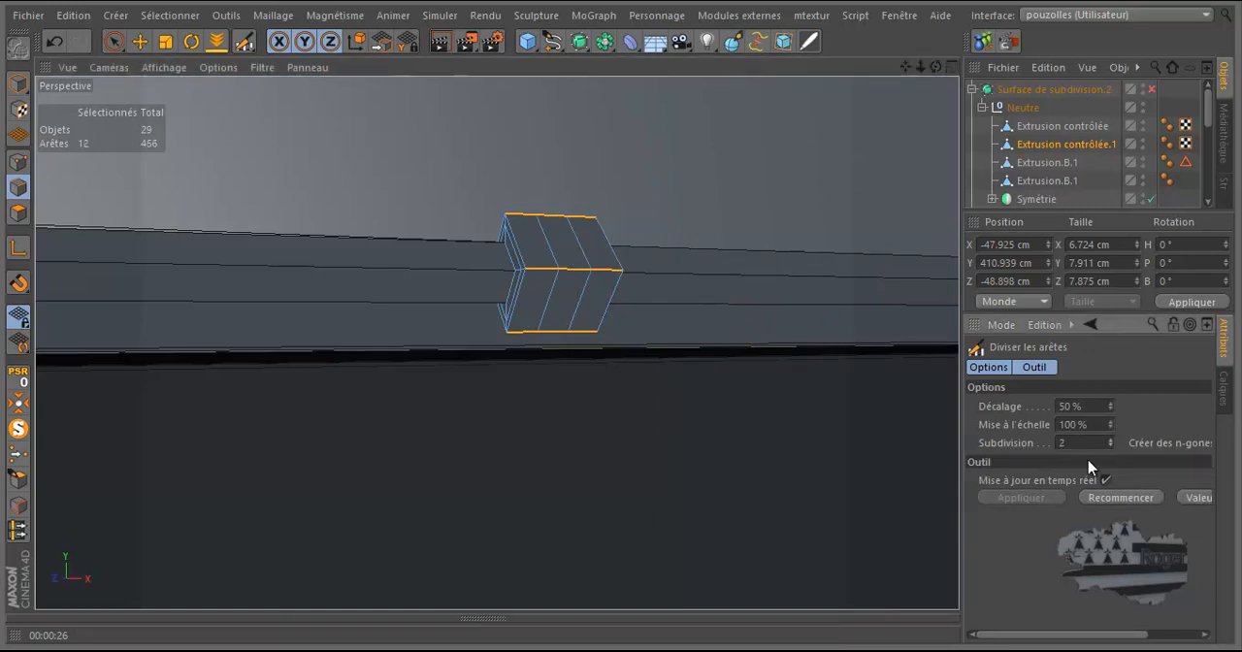
{"action": "left_click_drag", "start_coordinate": [1112, 425], "coordinate": [1113, 427]}
{"action": "left_click", "coordinate": [54, 41]}
{"action": "left_click", "coordinate": [590, 277]}
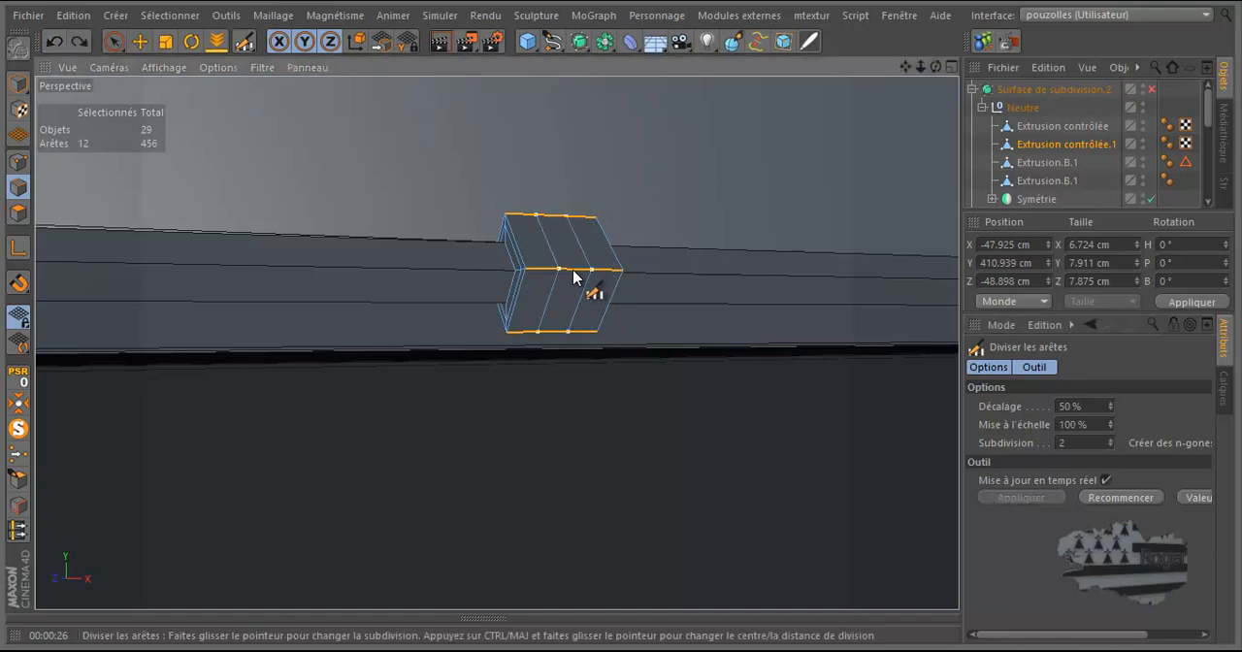
{"action": "left_click_drag", "start_coordinate": [1112, 427], "coordinate": [1113, 430]}
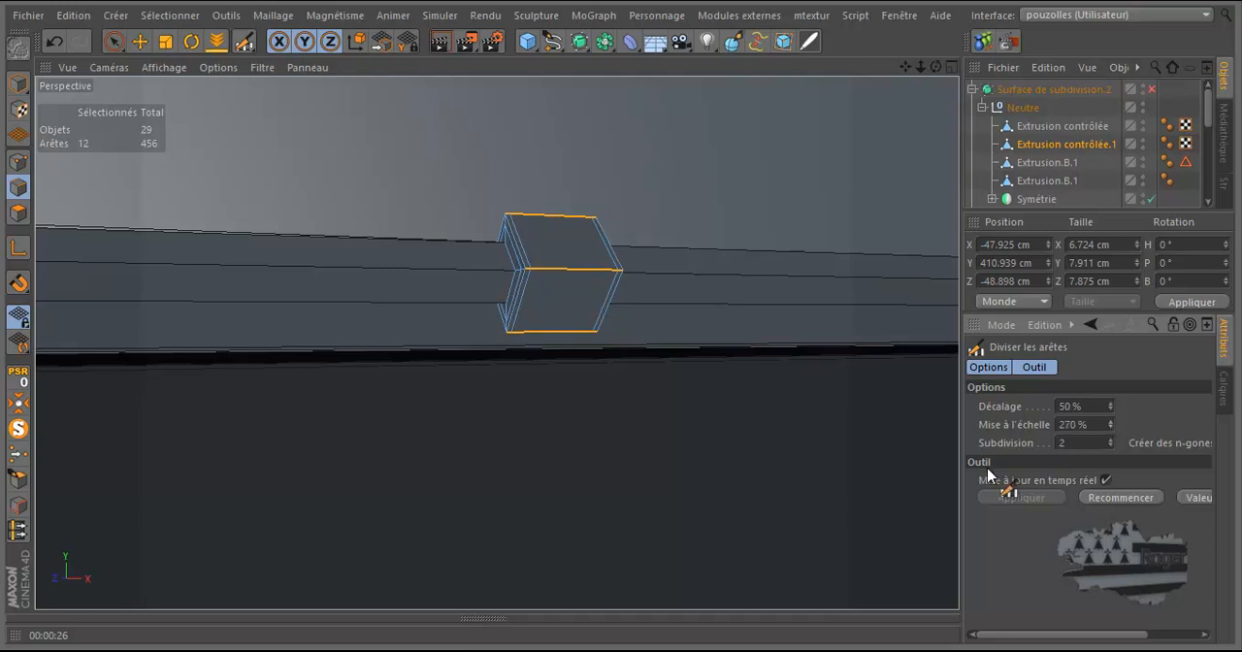
Step: Ring-select the edges running along the cable direction on the six clamp rings around the frame's curved corner
{"action": "scroll", "coordinate": [862, 398], "scroll_direction": "down", "scroll_amount": 4}
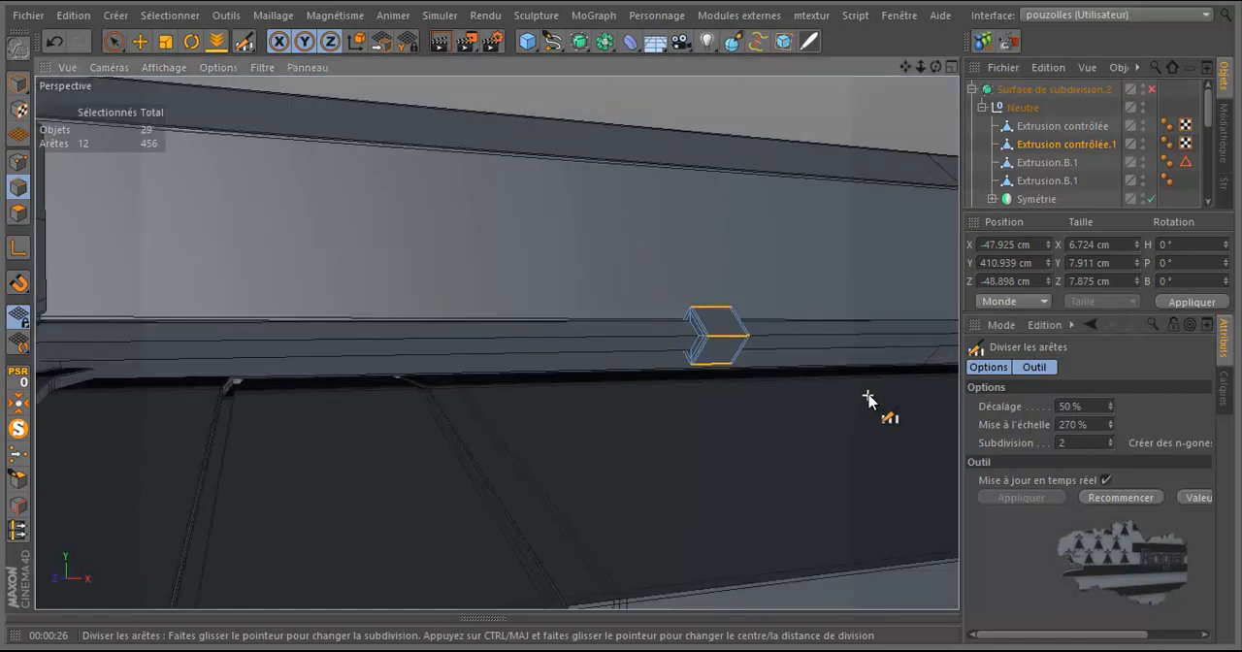
{"action": "scroll", "coordinate": [868, 398], "scroll_direction": "down", "scroll_amount": 5}
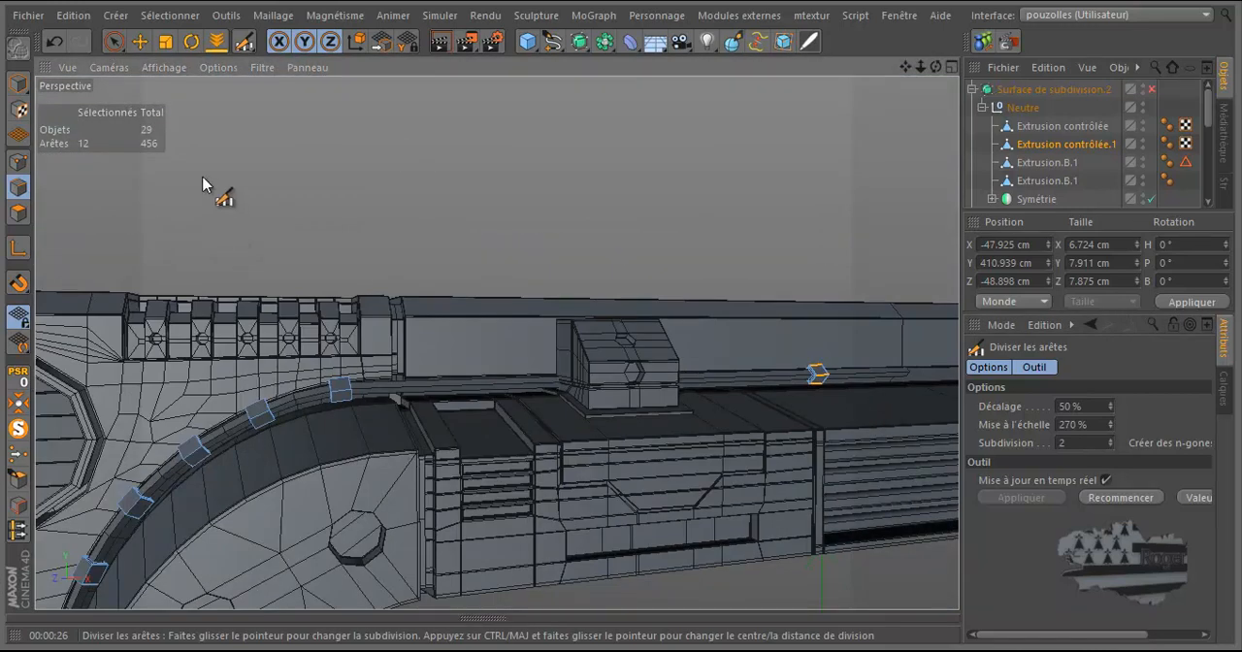
{"action": "key", "text": "m"}
{"action": "key", "text": "b"}
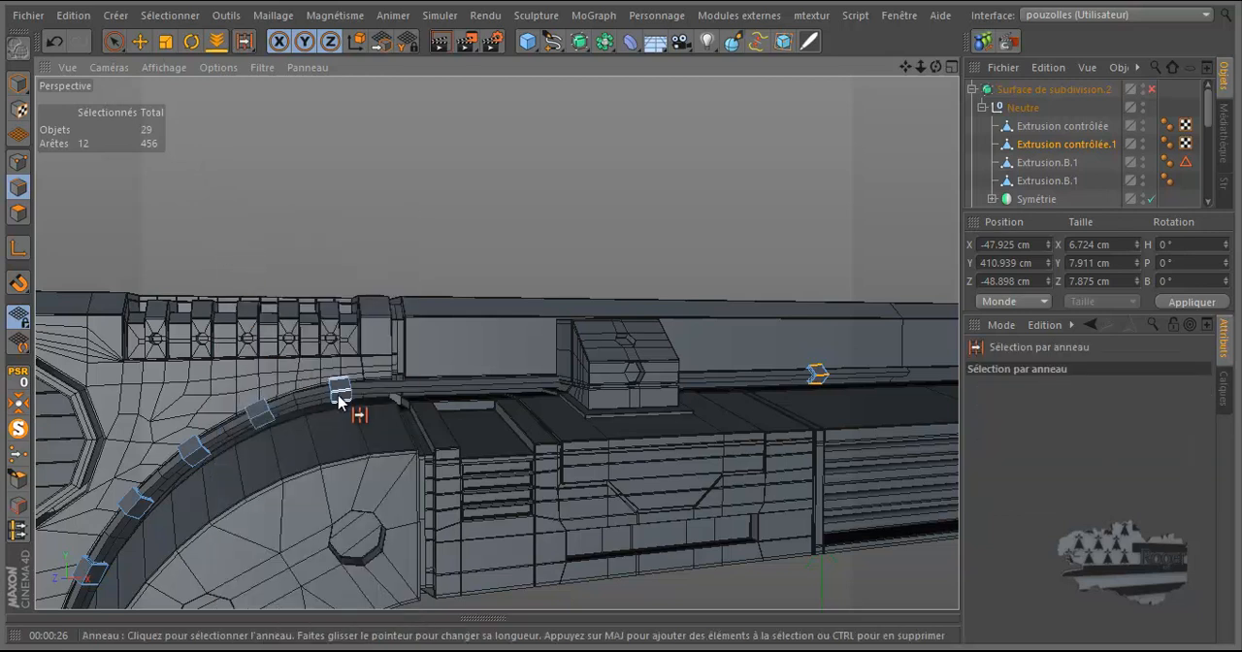
{"action": "scroll", "coordinate": [339, 407], "scroll_direction": "up", "scroll_amount": 5}
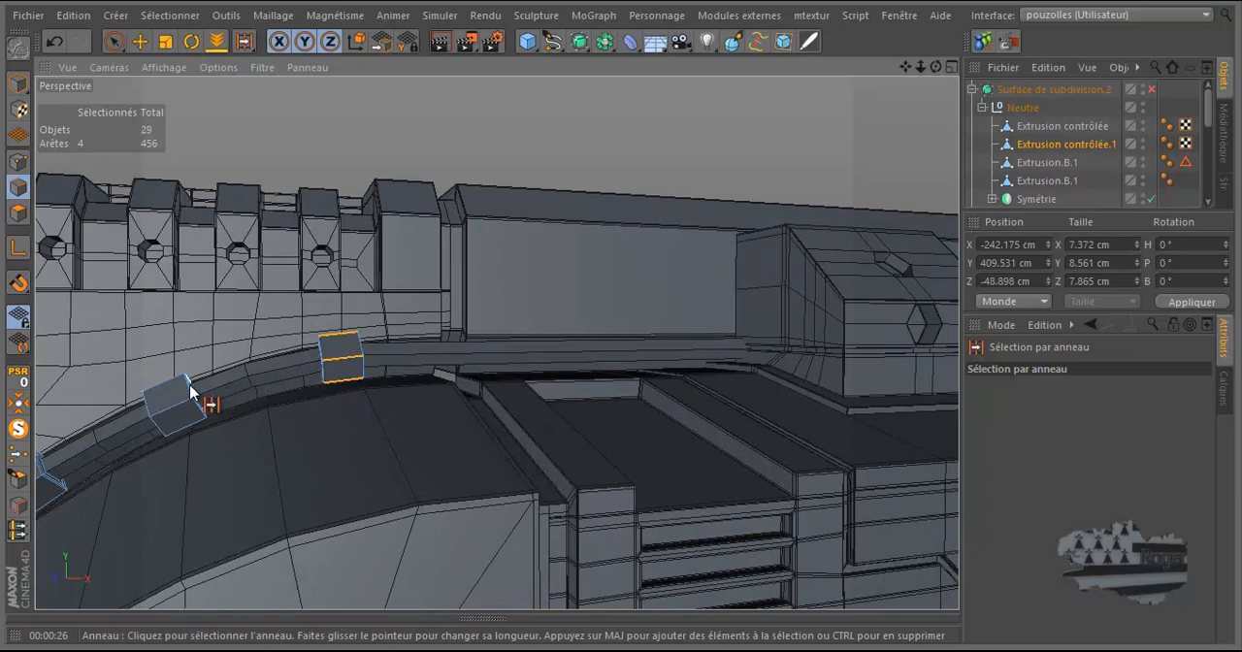
{"action": "left_click", "coordinate": [188, 416], "text": "shift"}
{"action": "scroll", "coordinate": [245, 386], "scroll_direction": "down", "scroll_amount": 3}
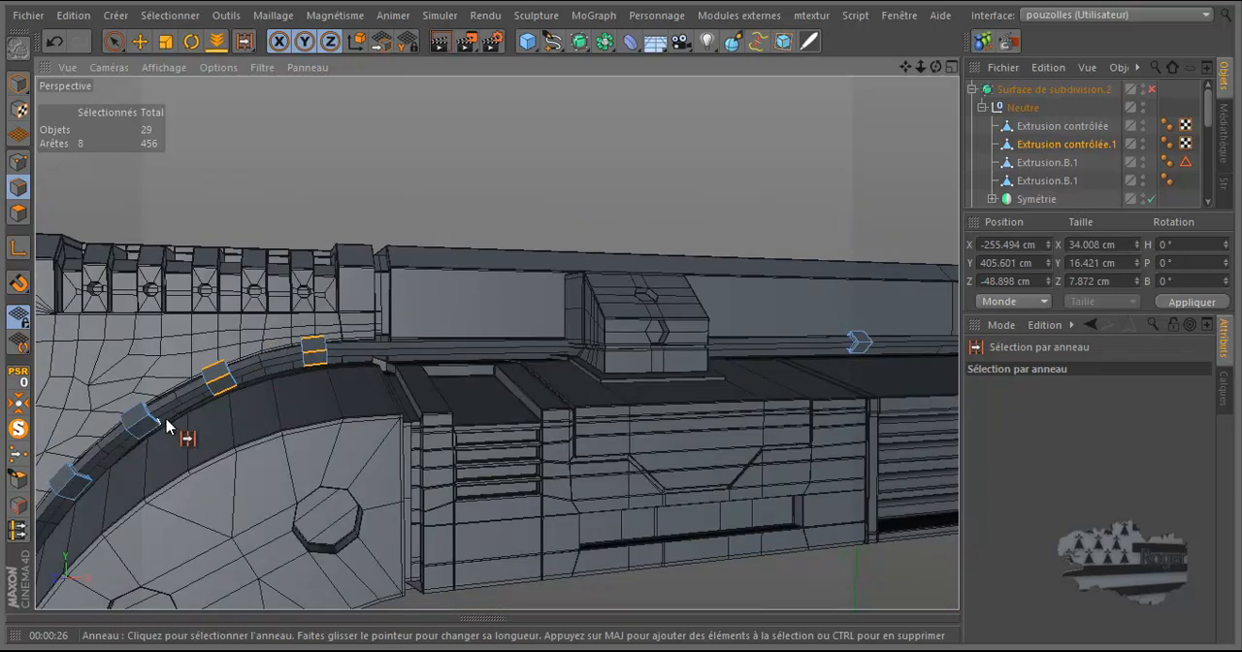
{"action": "left_click", "coordinate": [141, 427], "text": "shift"}
{"action": "left_click", "coordinate": [77, 490], "text": "shift"}
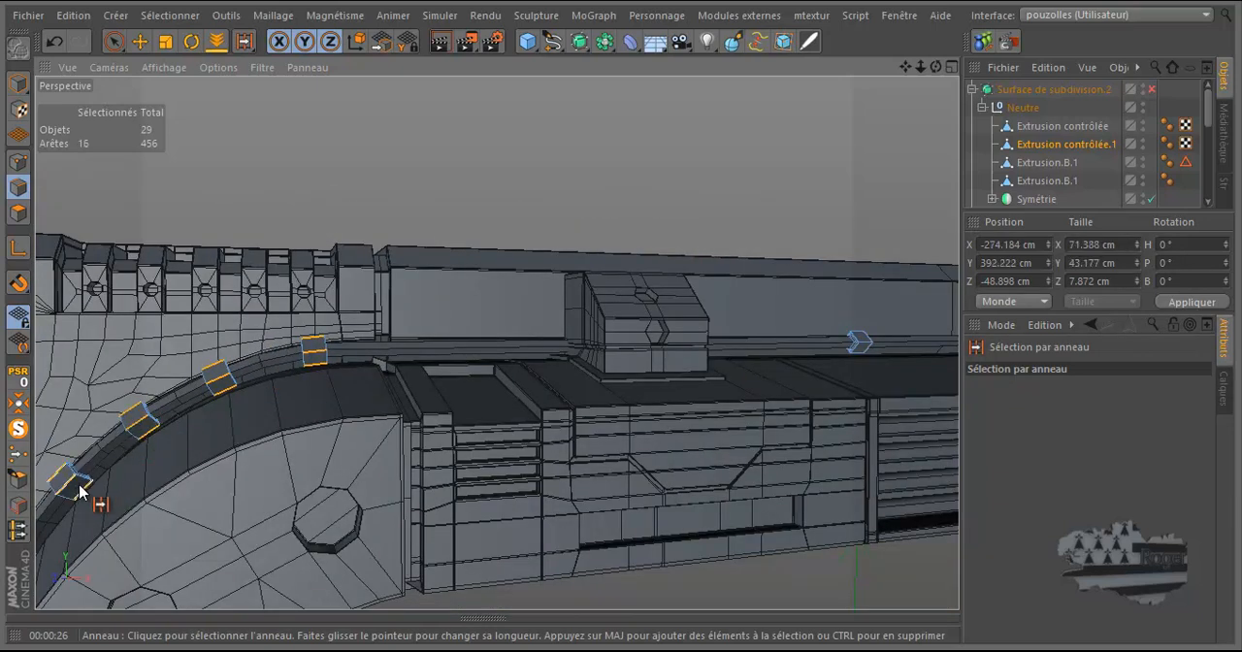
{"action": "scroll", "coordinate": [355, 277], "scroll_direction": "down", "scroll_amount": 2}
{"action": "left_click", "coordinate": [185, 441], "text": "shift"}
{"action": "left_click", "coordinate": [167, 490], "text": "shift"}
{"action": "scroll", "coordinate": [277, 362], "scroll_direction": "down", "scroll_amount": 3}
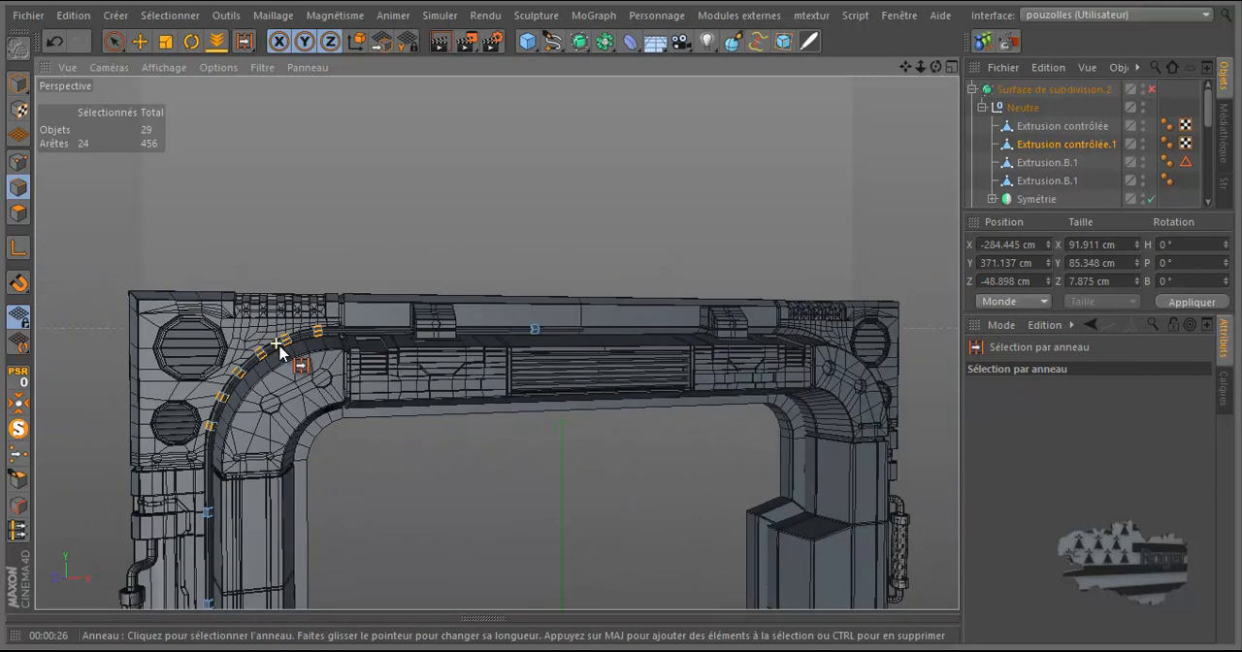
Step: Add the cable-direction edges of the three clamp rings on the vertical run to the ring selection
{"action": "scroll", "coordinate": [278, 352], "scroll_direction": "down", "scroll_amount": 5}
{"action": "scroll", "coordinate": [237, 579], "scroll_direction": "up", "scroll_amount": 4}
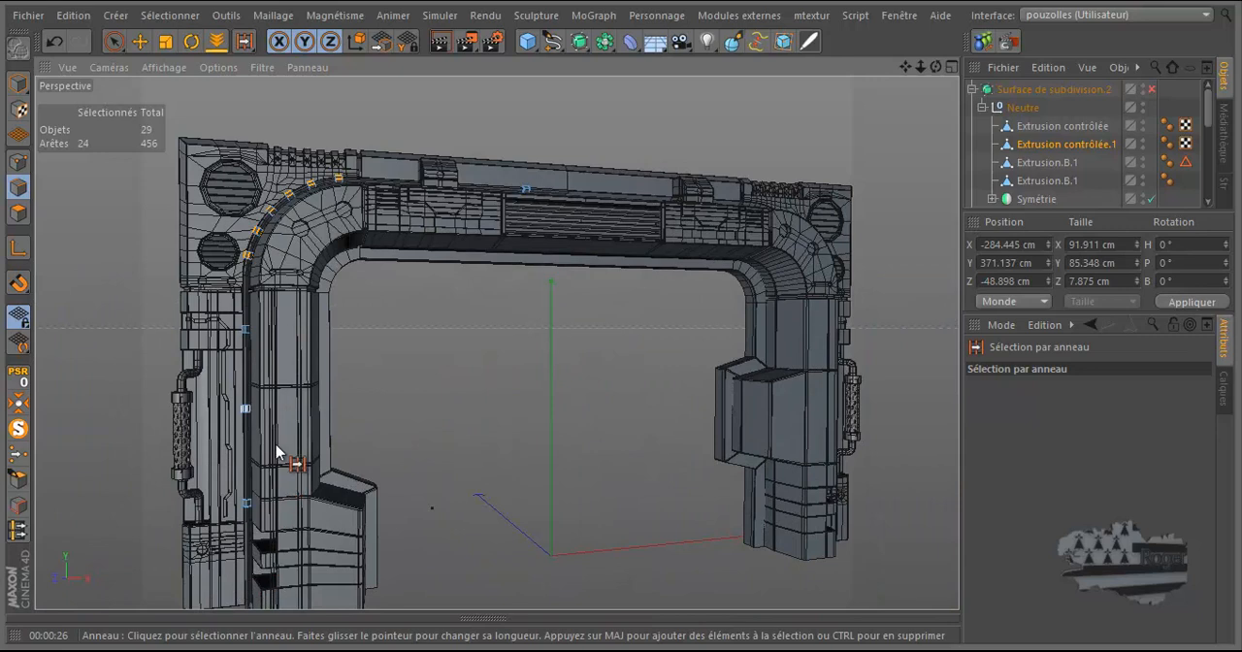
{"action": "scroll", "coordinate": [258, 423], "scroll_direction": "up", "scroll_amount": 4}
{"action": "left_click", "coordinate": [244, 291], "text": "shift"}
{"action": "left_click", "coordinate": [243, 412], "text": "shift"}
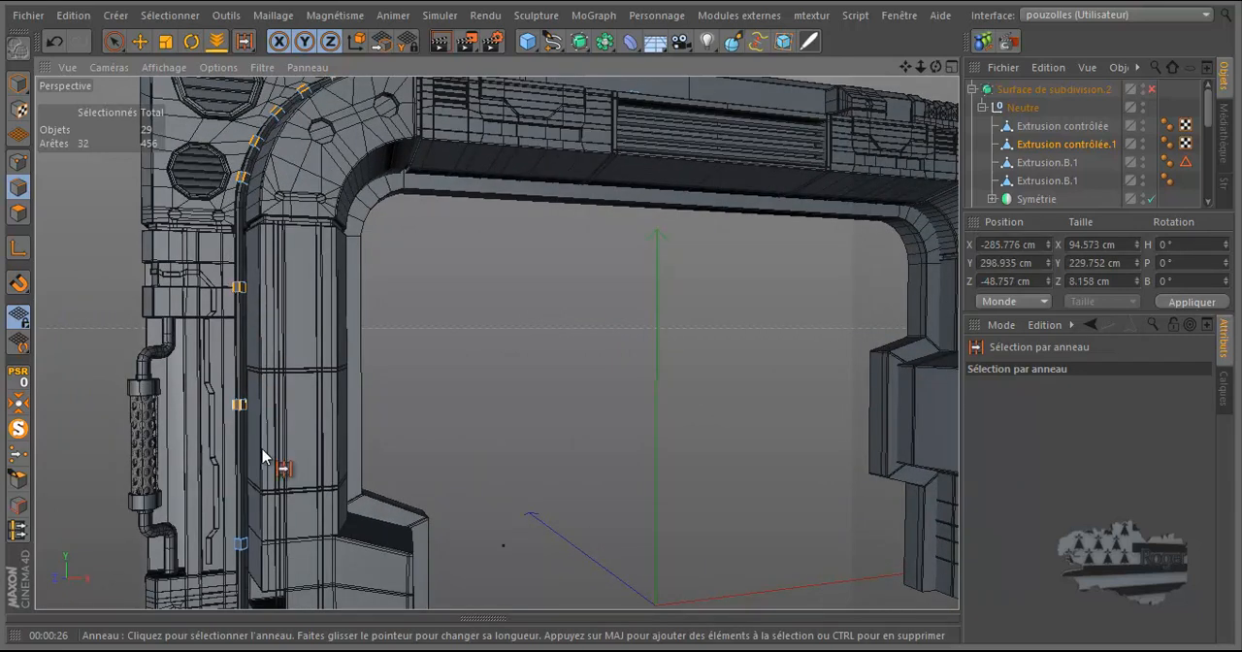
{"action": "left_click", "coordinate": [243, 545], "text": "shift"}
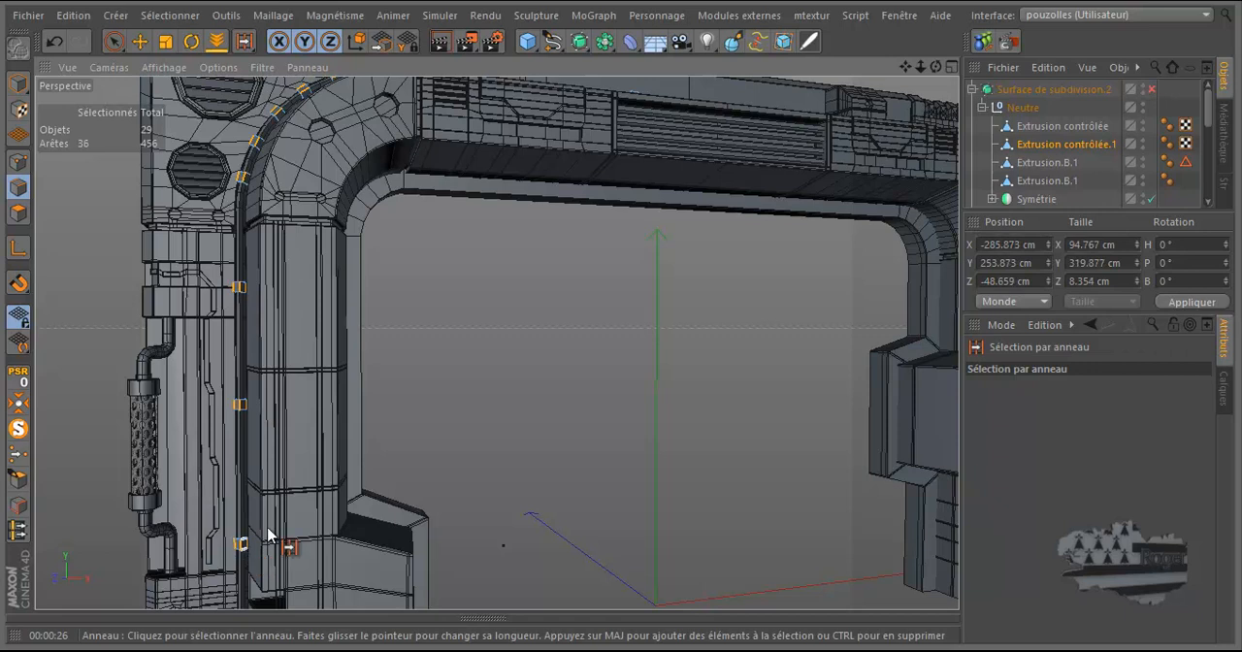
Step: Divide the selected clamp ring edges with 2 subdivisions, a 50% offset and a 270% scale
{"action": "right_click", "coordinate": [585, 352]}
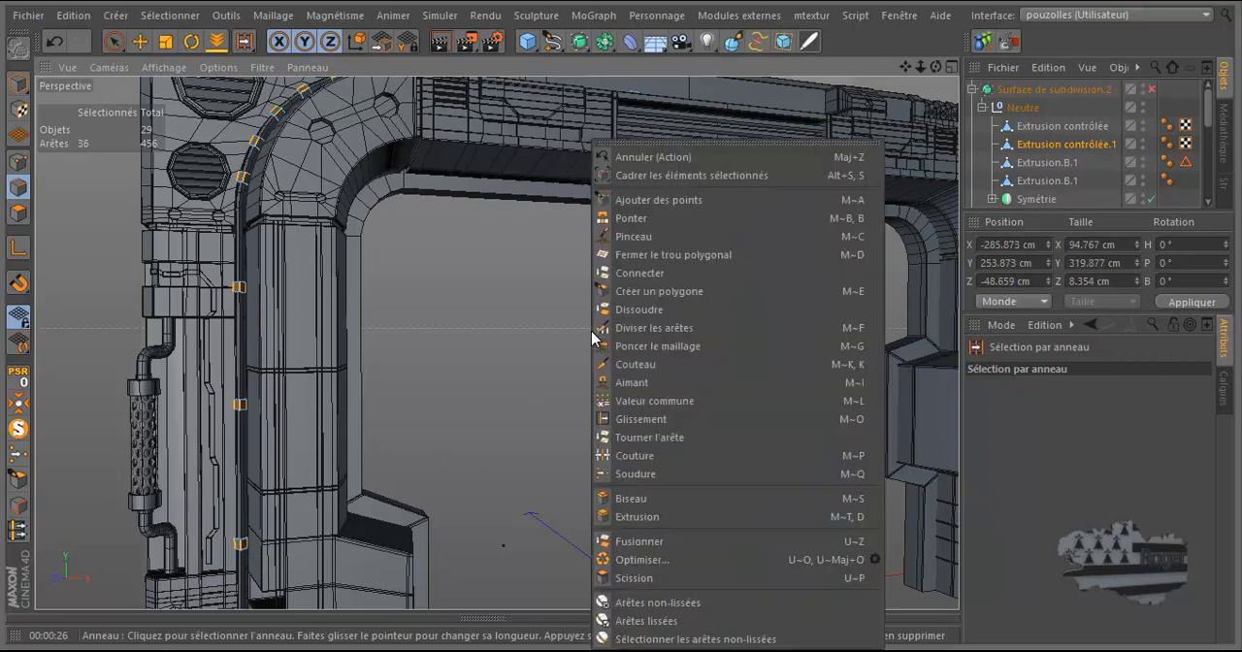
{"action": "left_click", "coordinate": [640, 329]}
{"action": "left_click", "coordinate": [1124, 498]}
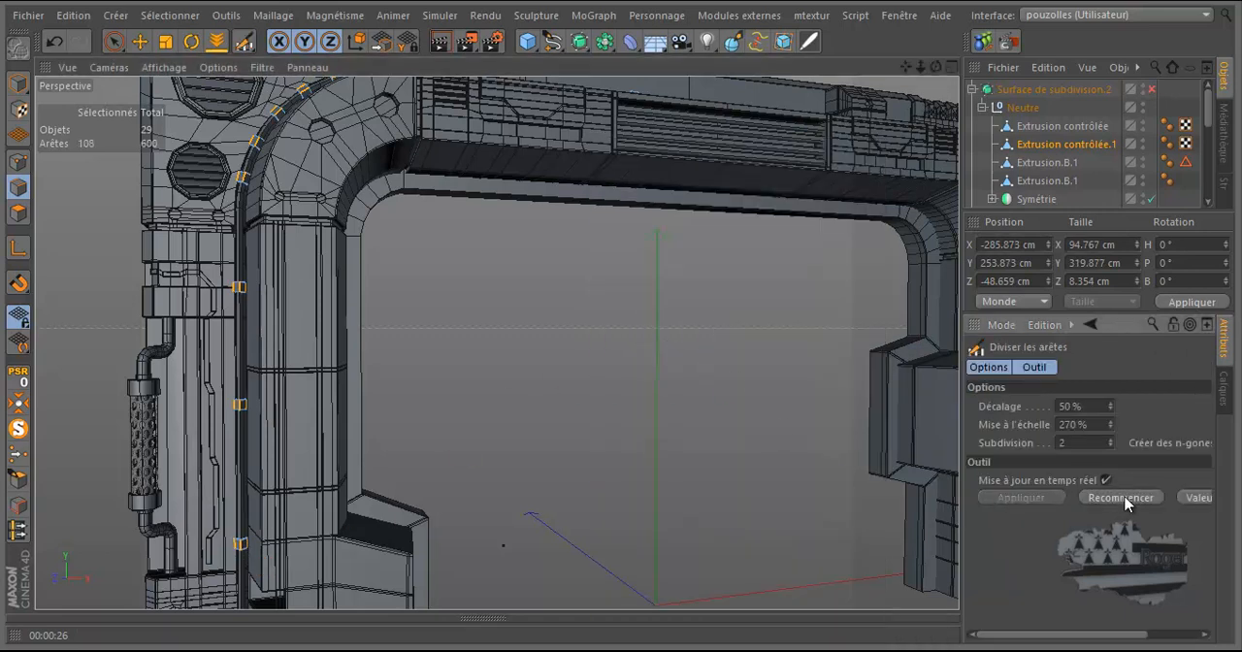
Step: Examine the new support cuts on the clamp rings along the vertical run and around the curved corner
{"action": "scroll", "coordinate": [238, 563], "scroll_direction": "up", "scroll_amount": 6}
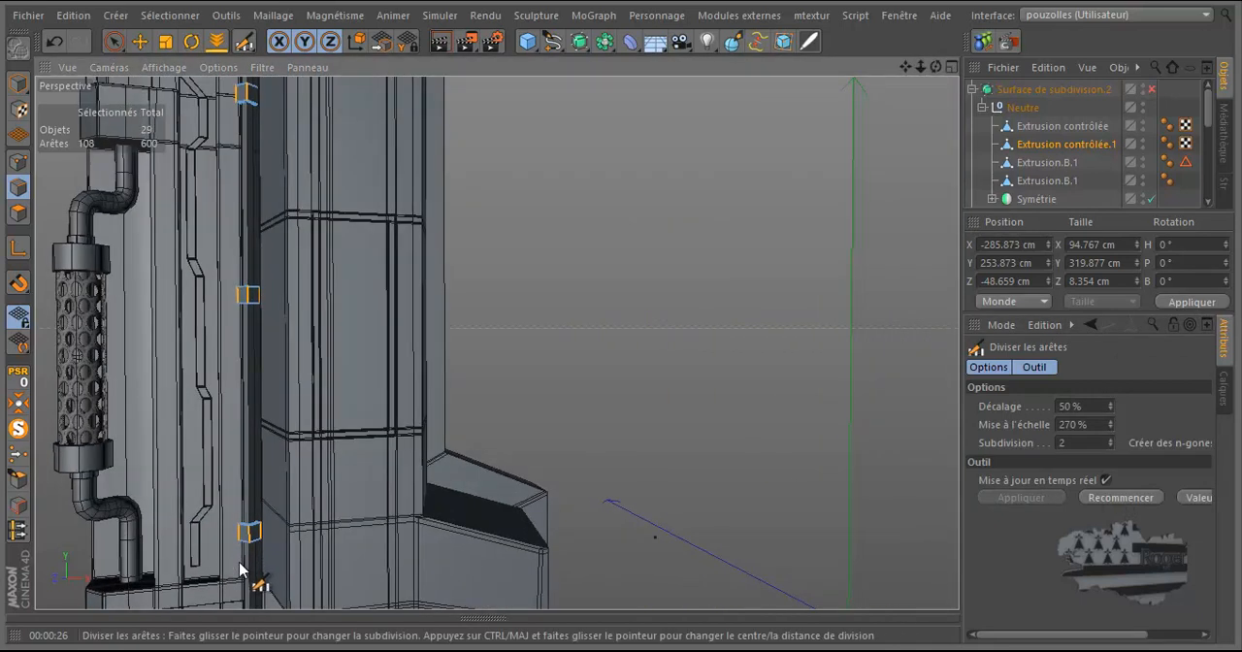
{"action": "scroll", "coordinate": [251, 558], "scroll_direction": "up", "scroll_amount": 8}
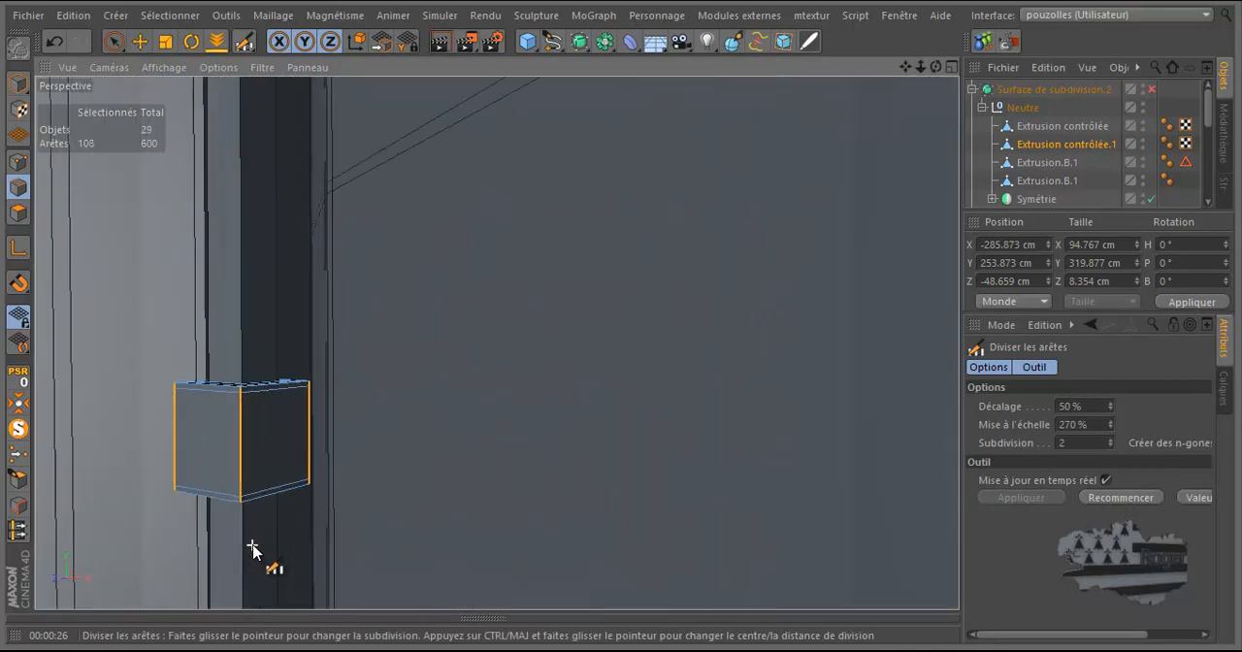
{"action": "scroll", "coordinate": [250, 548], "scroll_direction": "down", "scroll_amount": 10}
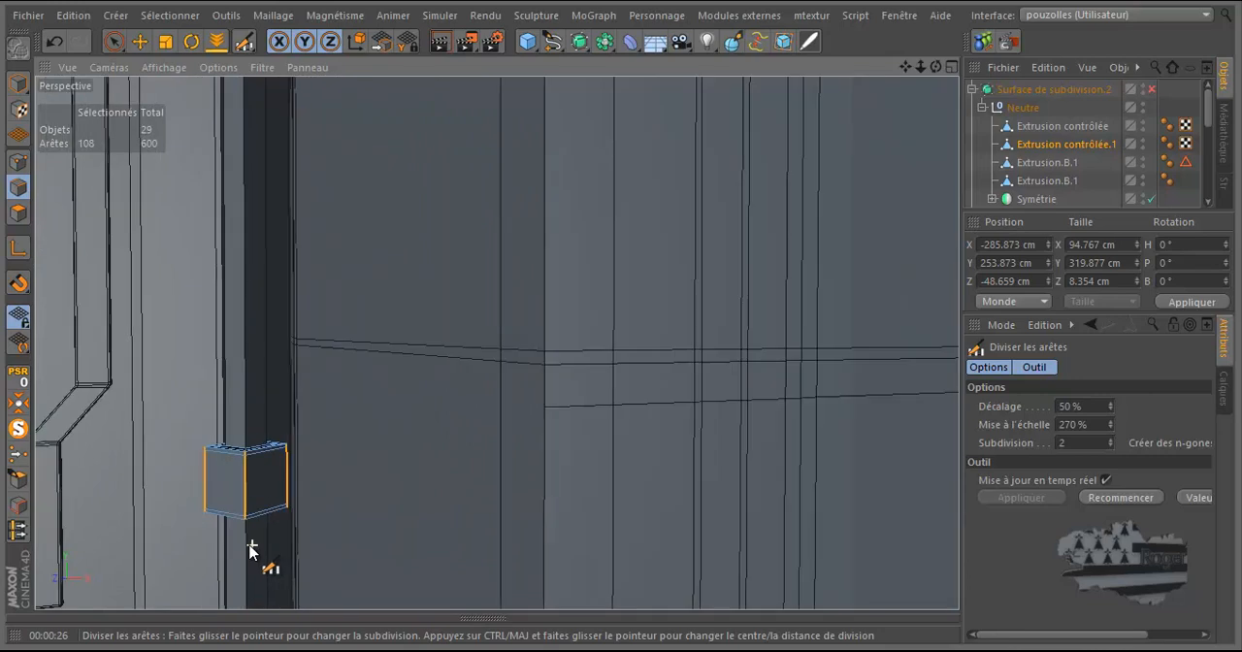
{"action": "scroll", "coordinate": [253, 292], "scroll_direction": "up", "scroll_amount": 8}
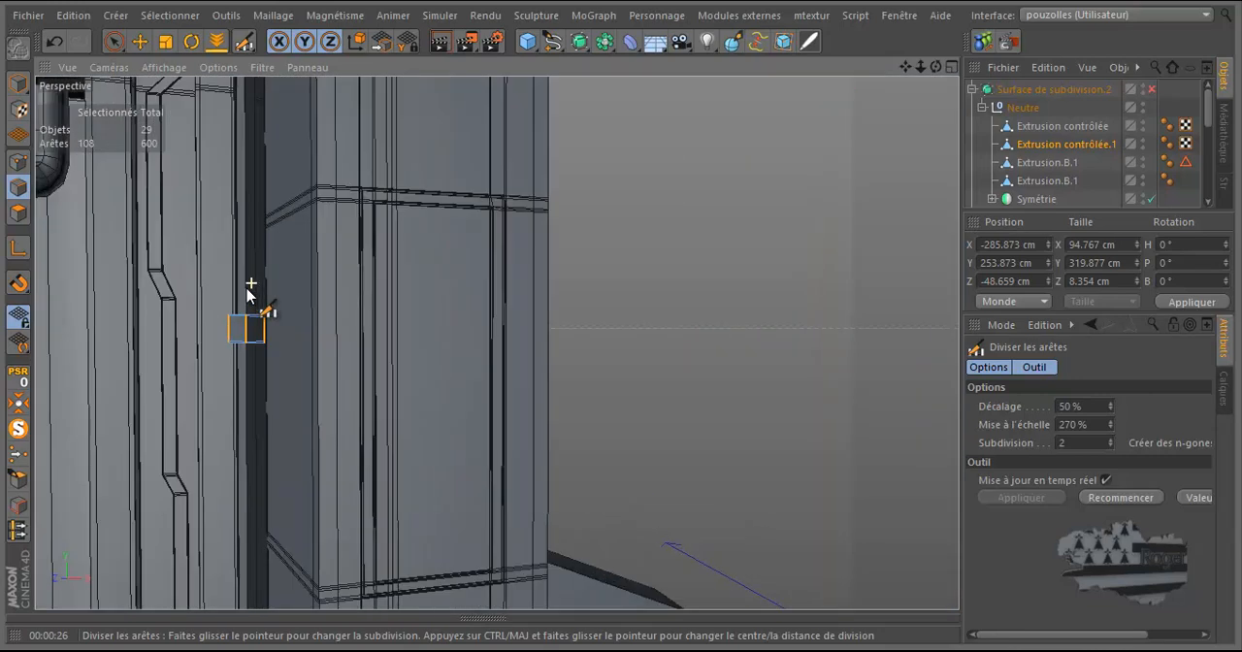
{"action": "scroll", "coordinate": [237, 320], "scroll_direction": "down", "scroll_amount": 10}
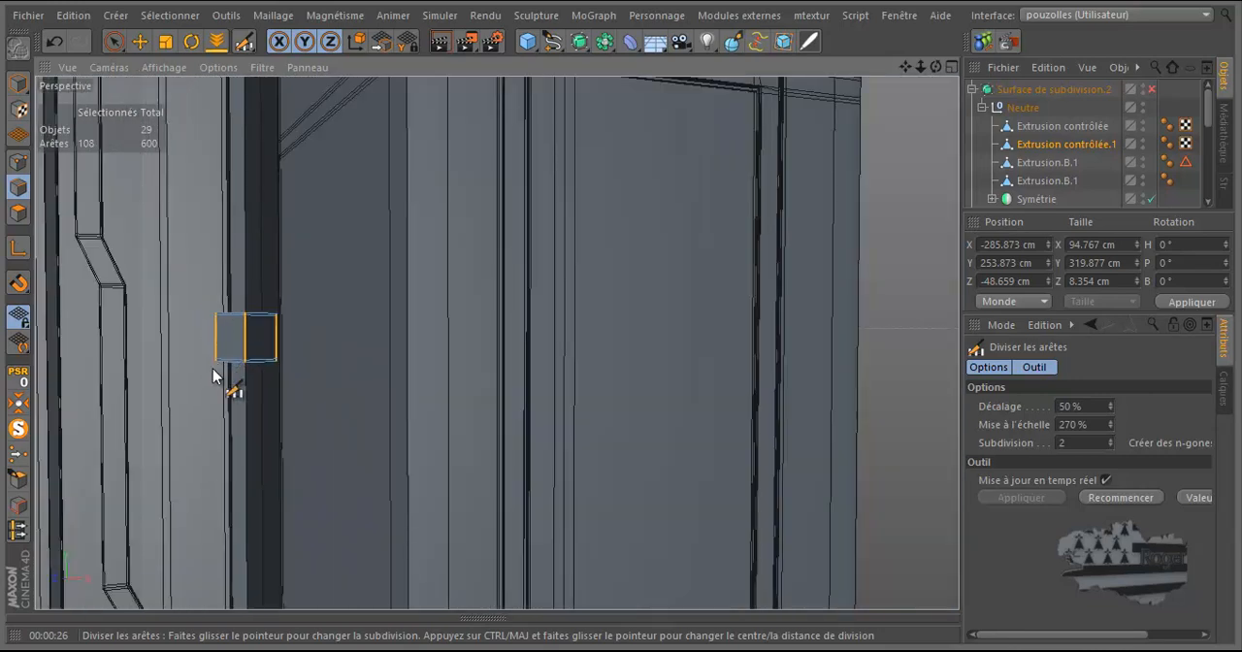
{"action": "scroll", "coordinate": [215, 228], "scroll_direction": "up", "scroll_amount": 8}
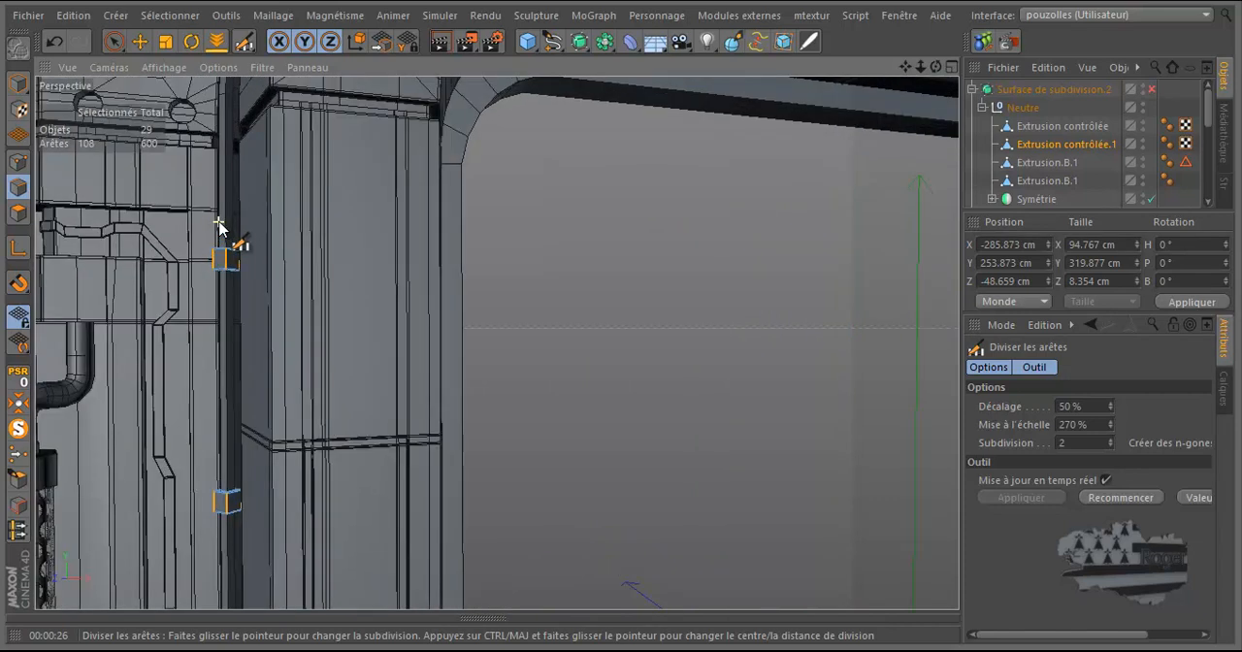
{"action": "scroll", "coordinate": [200, 417], "scroll_direction": "down", "scroll_amount": 10}
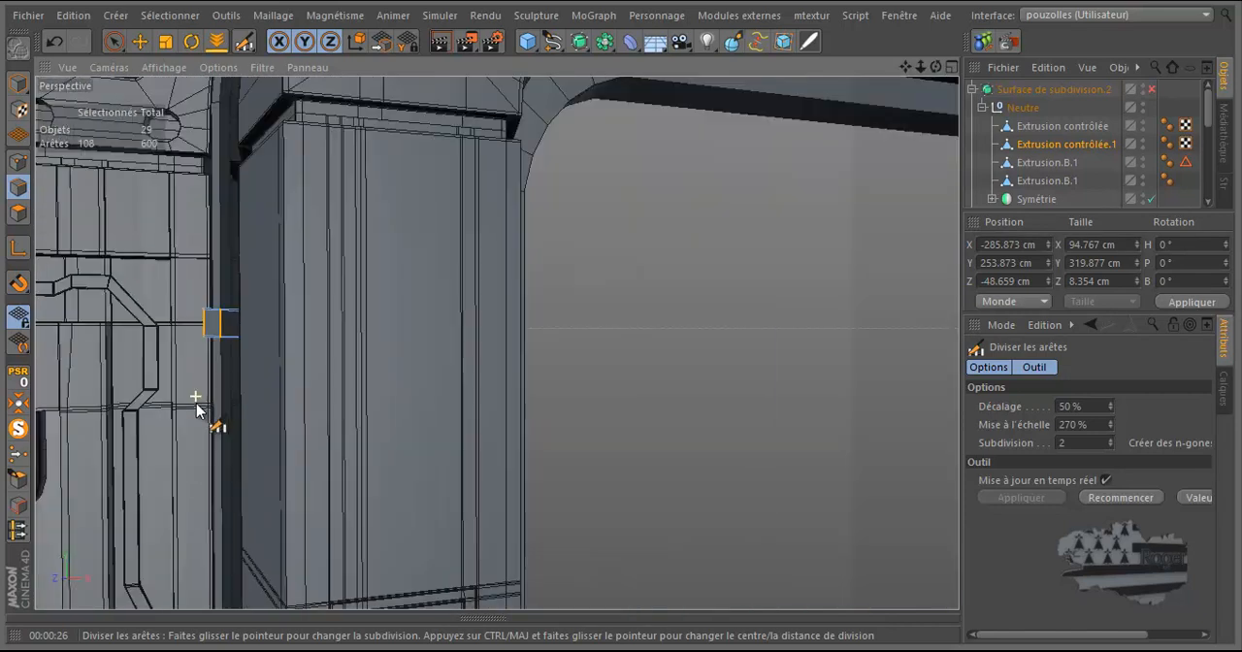
{"action": "scroll", "coordinate": [213, 200], "scroll_direction": "up", "scroll_amount": 10}
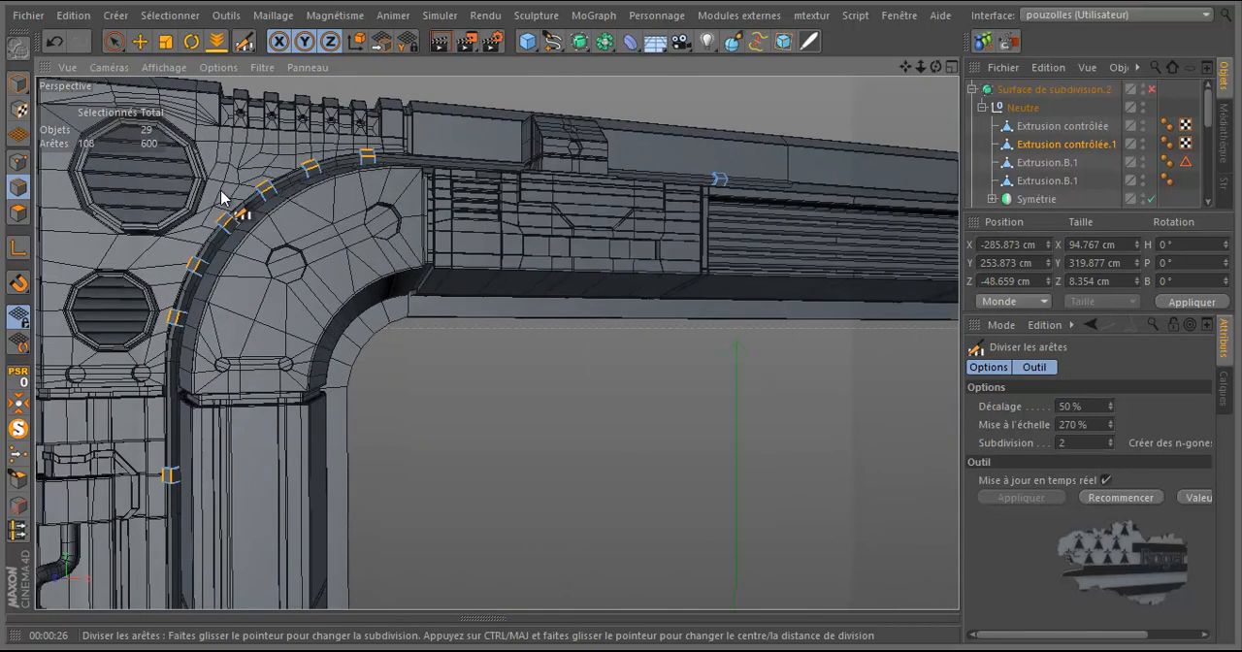
{"action": "scroll", "coordinate": [211, 204], "scroll_direction": "up", "scroll_amount": 3}
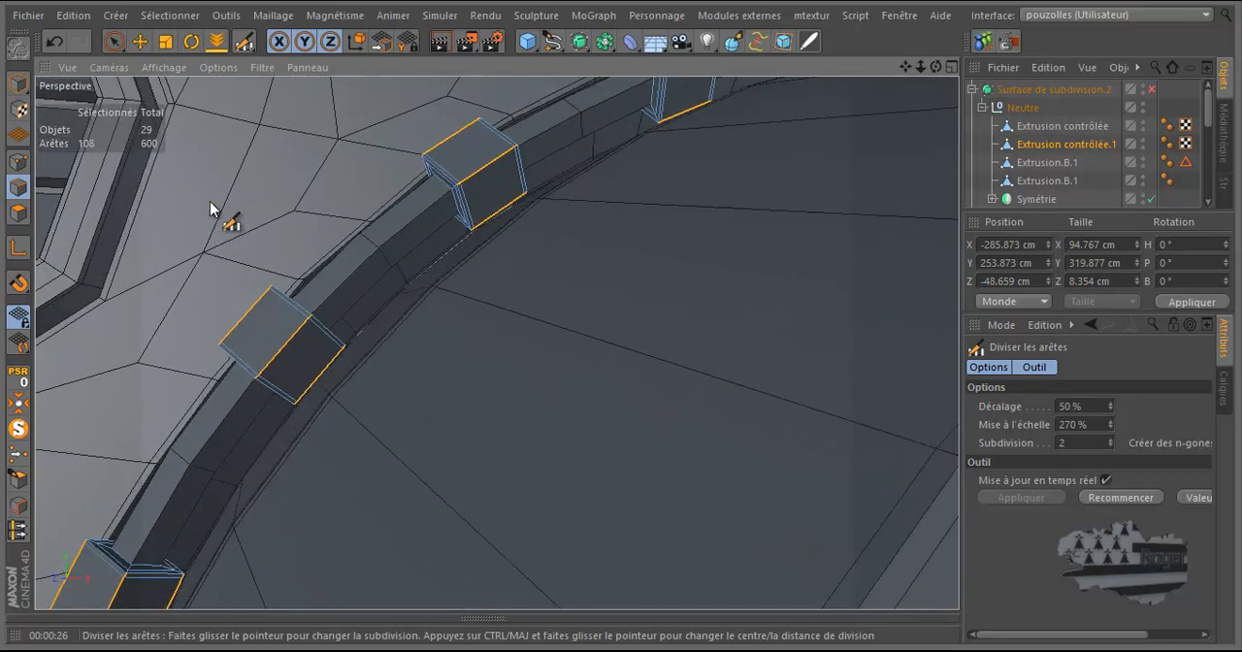
{"action": "scroll", "coordinate": [210, 201], "scroll_direction": "down", "scroll_amount": 8}
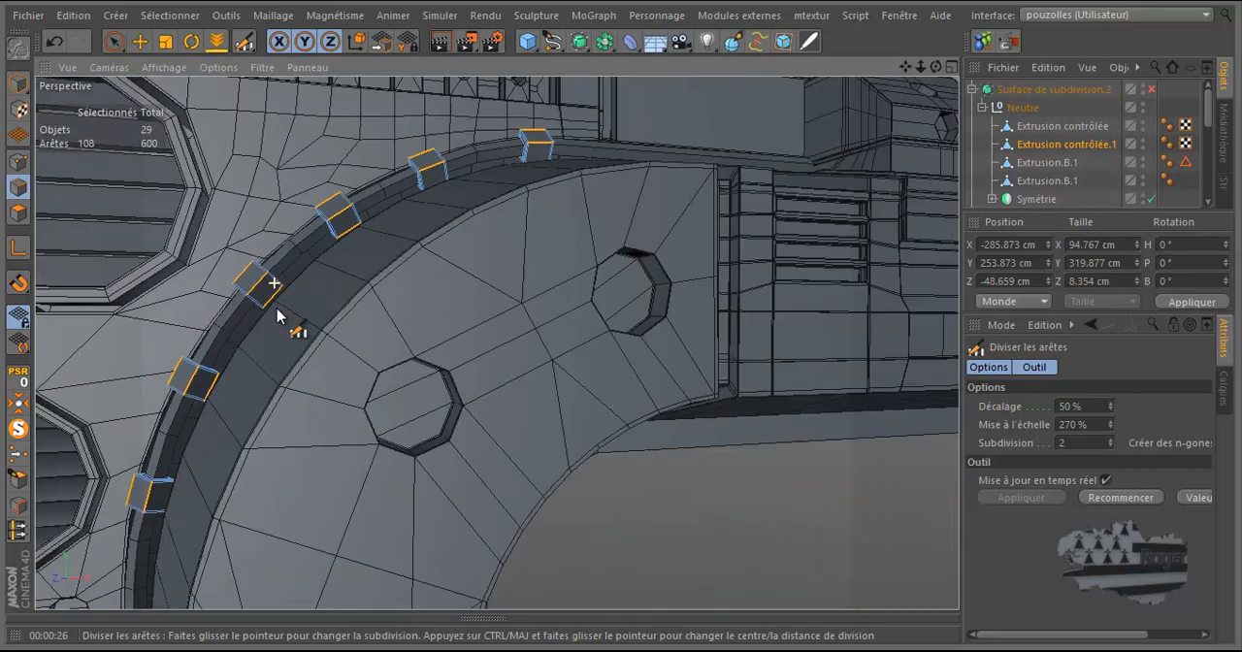
Step: Inspect the smoothed corner clamp rings and cable in a perspective render and close up, with Surface de subdivision.2 temporarily enabled
{"action": "left_click", "coordinate": [1152, 89]}
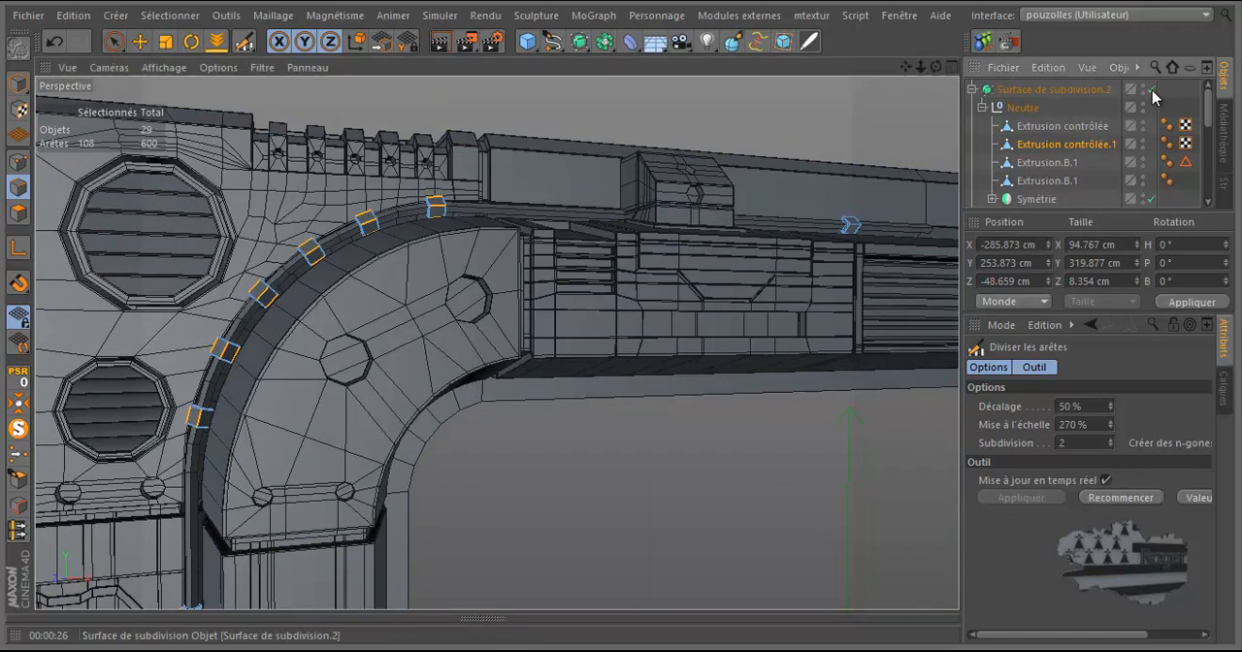
{"action": "left_click", "coordinate": [440, 42]}
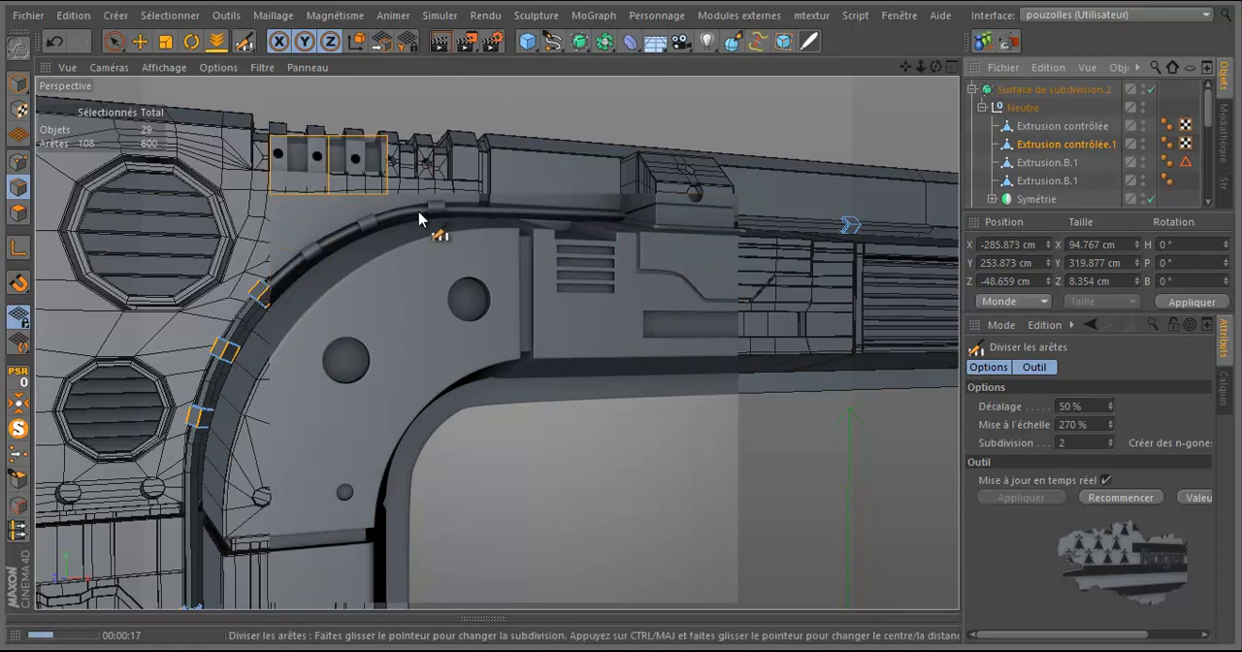
{"action": "scroll", "coordinate": [419, 218], "scroll_direction": "up", "scroll_amount": 8}
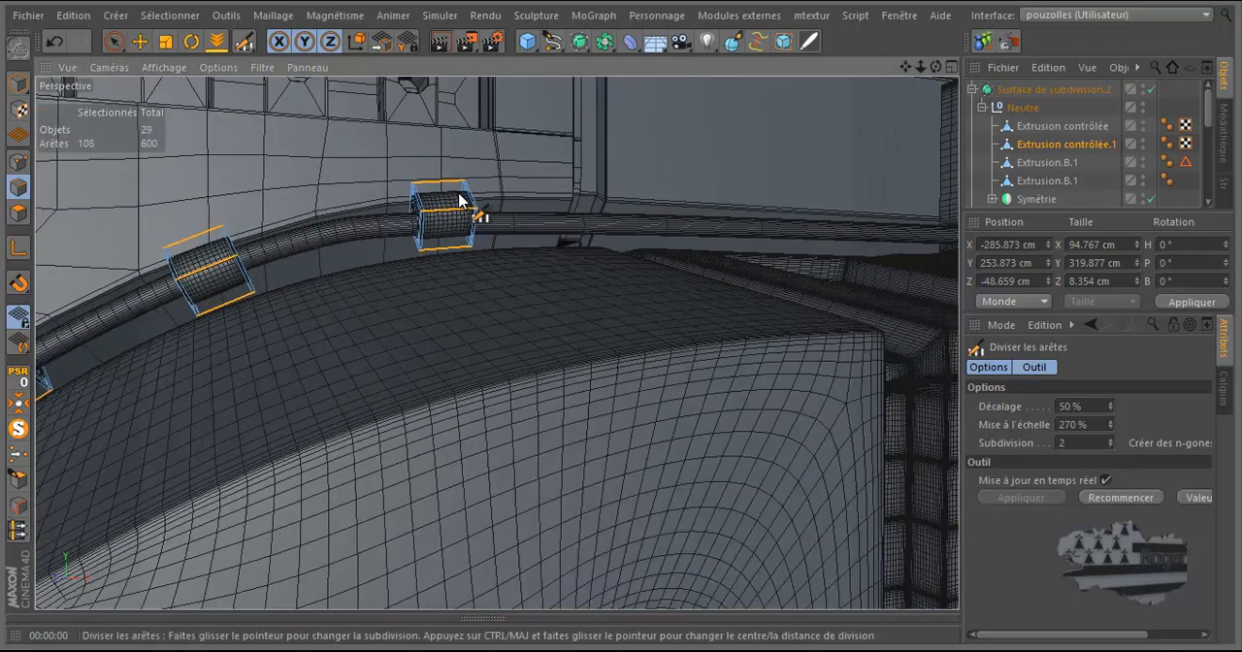
{"action": "scroll", "coordinate": [460, 200], "scroll_direction": "up", "scroll_amount": 3}
{"action": "left_click_drag", "start_coordinate": [938, 68], "coordinate": [412, 242]}
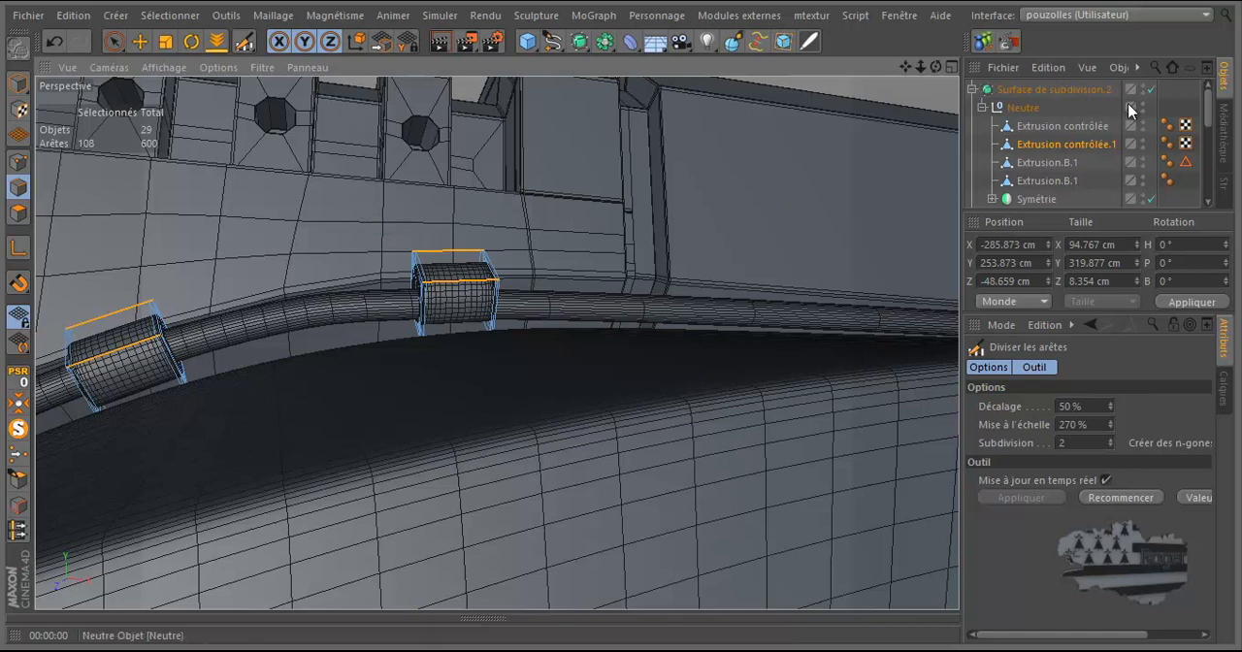
{"action": "left_click", "coordinate": [1153, 89]}
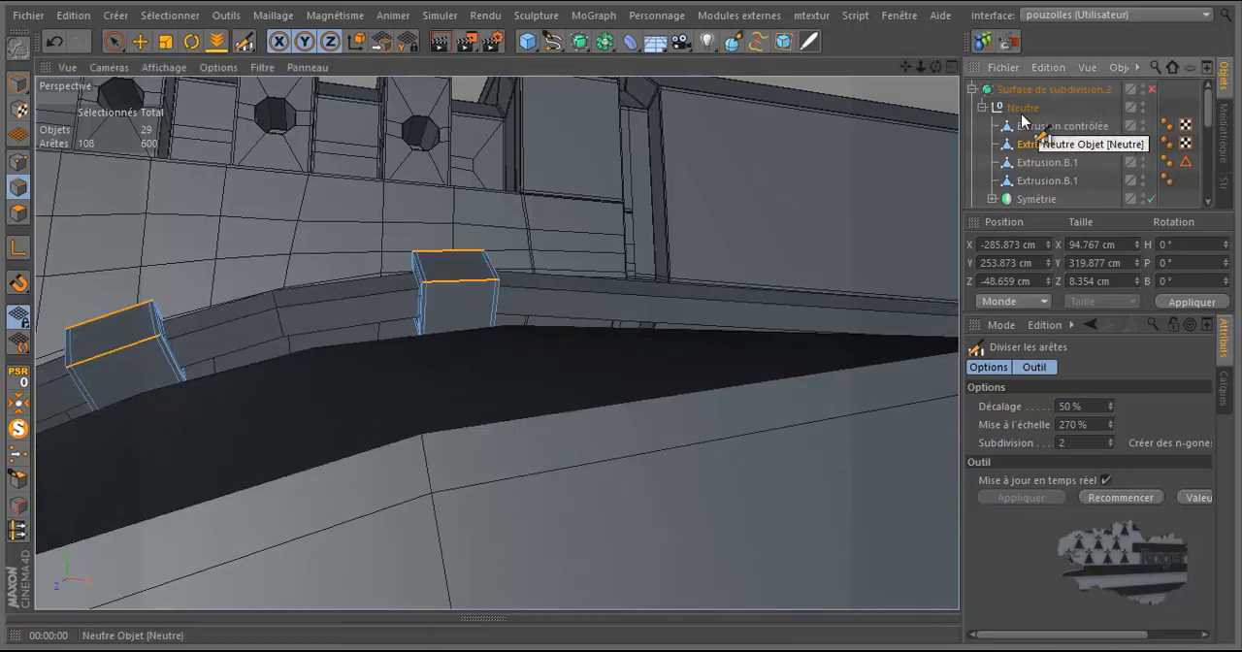
Step: Select the four-point cross-section of the cable, Extrusion contrôlée, between the two uppermost corner clamp rings in point mode
{"action": "left_click_drag", "start_coordinate": [935, 67], "coordinate": [623, 324]}
{"action": "scroll", "coordinate": [708, 202], "scroll_direction": "down", "scroll_amount": 3}
{"action": "scroll", "coordinate": [380, 278], "scroll_direction": "up", "scroll_amount": 4}
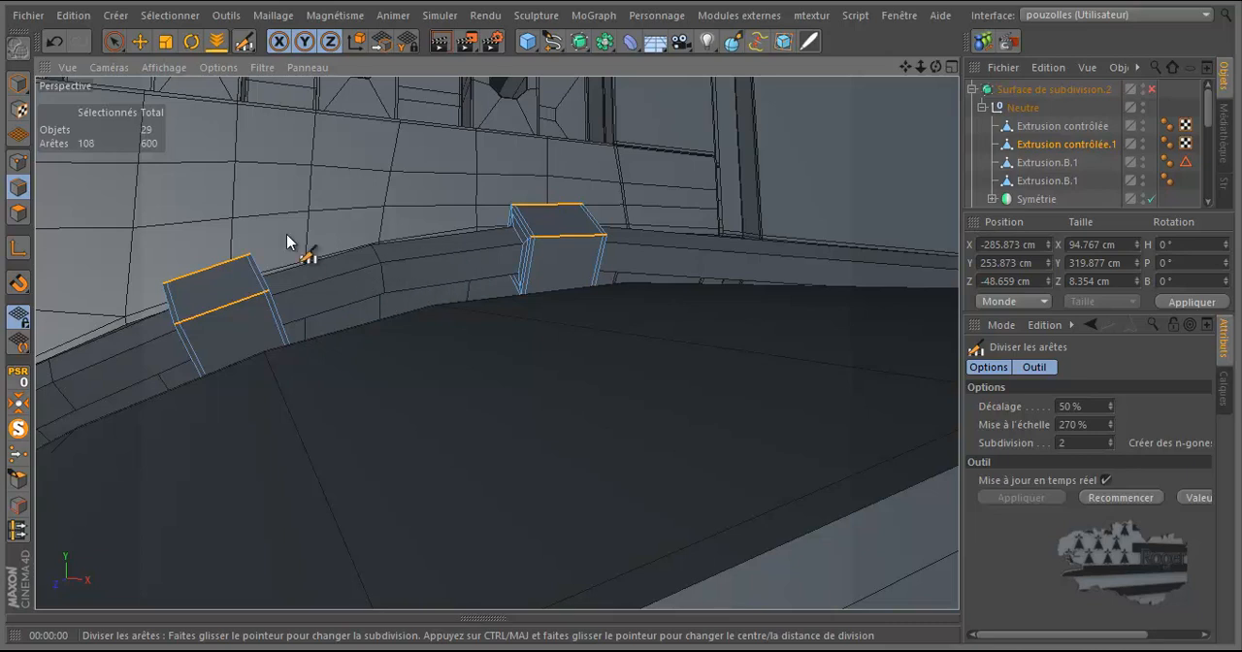
{"action": "left_click", "coordinate": [17, 163]}
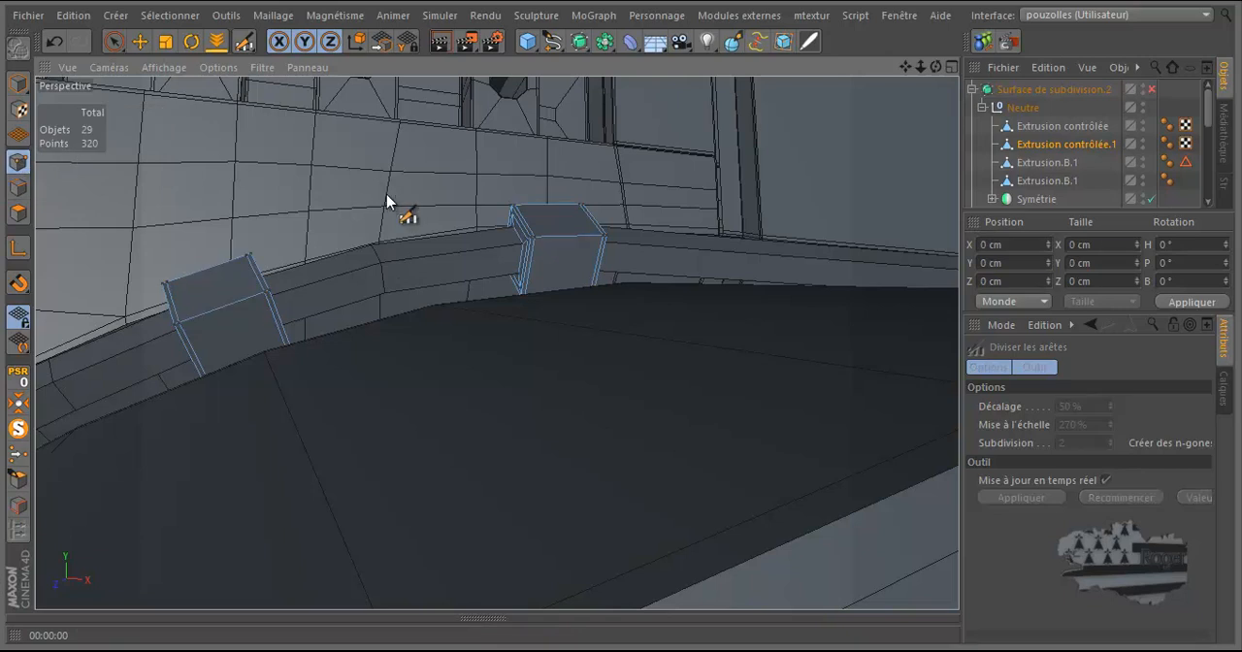
{"action": "left_click", "coordinate": [1058, 127]}
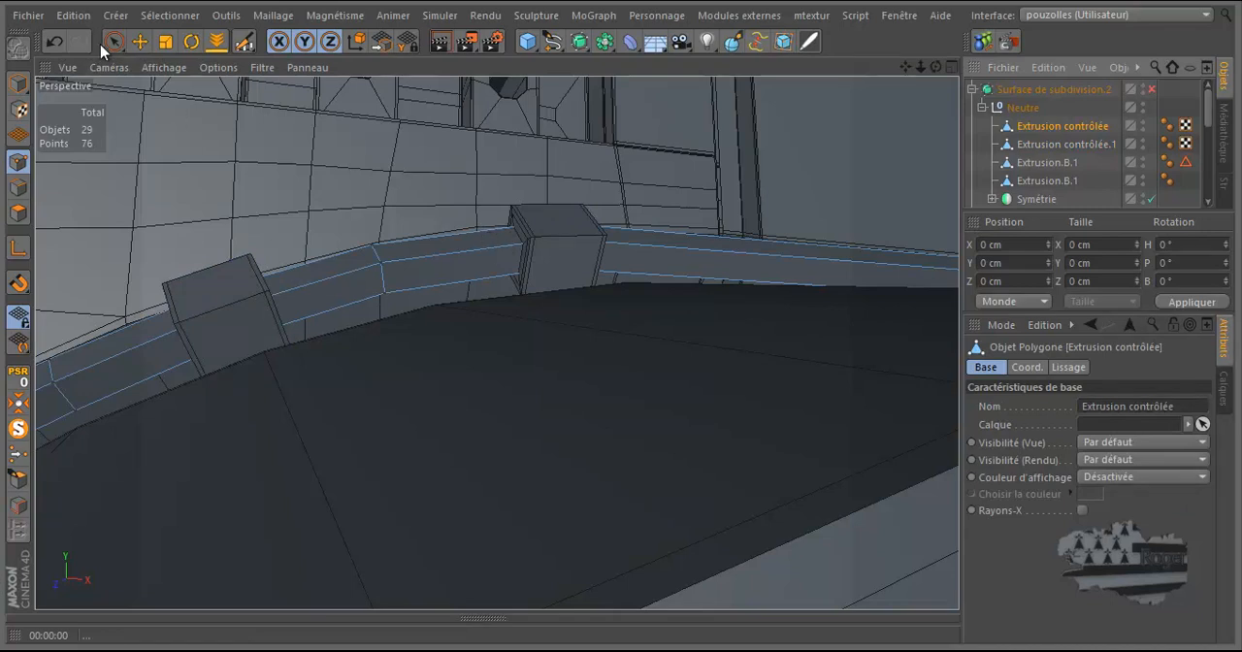
{"action": "left_click_drag", "start_coordinate": [114, 43], "coordinate": [206, 101]}
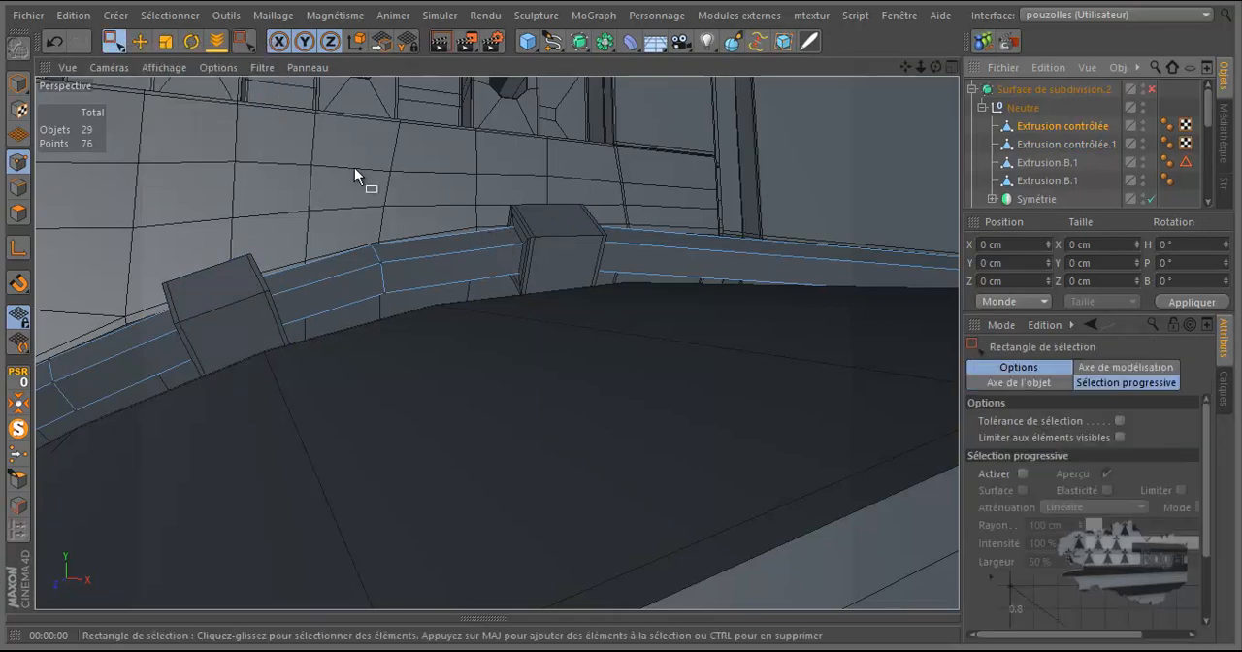
{"action": "left_click_drag", "start_coordinate": [446, 211], "coordinate": [344, 352]}
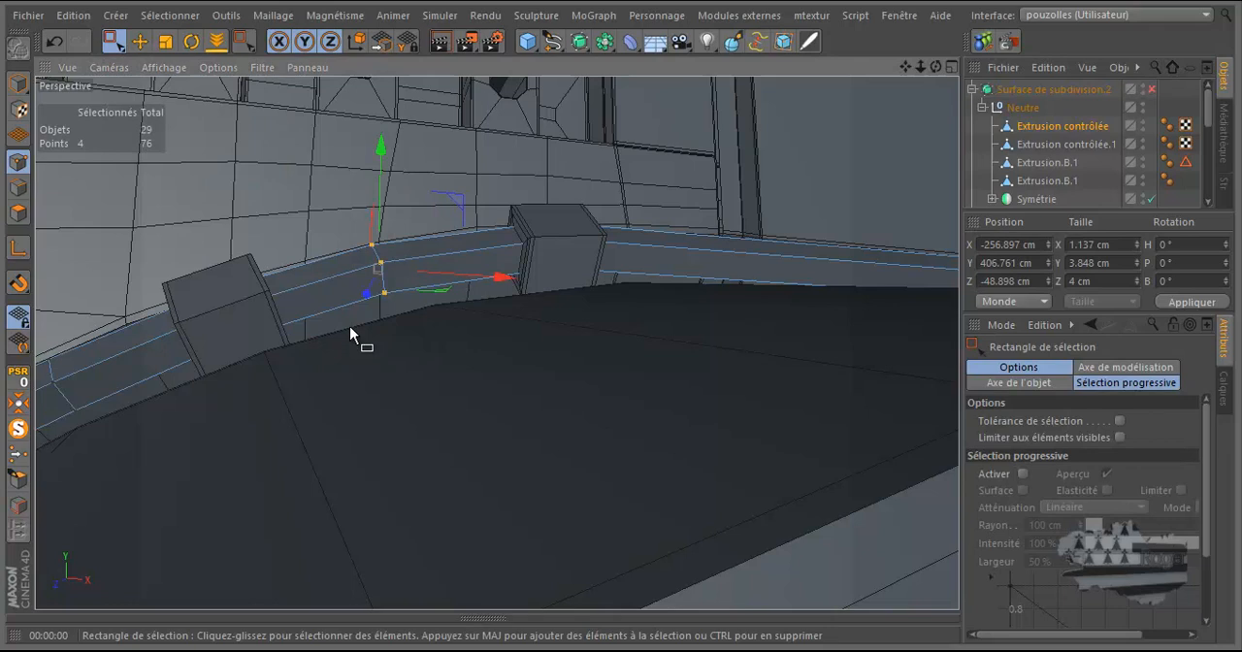
Step: Shift the selected cable points in the XY plane to about X -256.05 cm, Y 406.69 cm, and enable Surface de subdivision.2
{"action": "left_click_drag", "start_coordinate": [936, 66], "coordinate": [626, 324]}
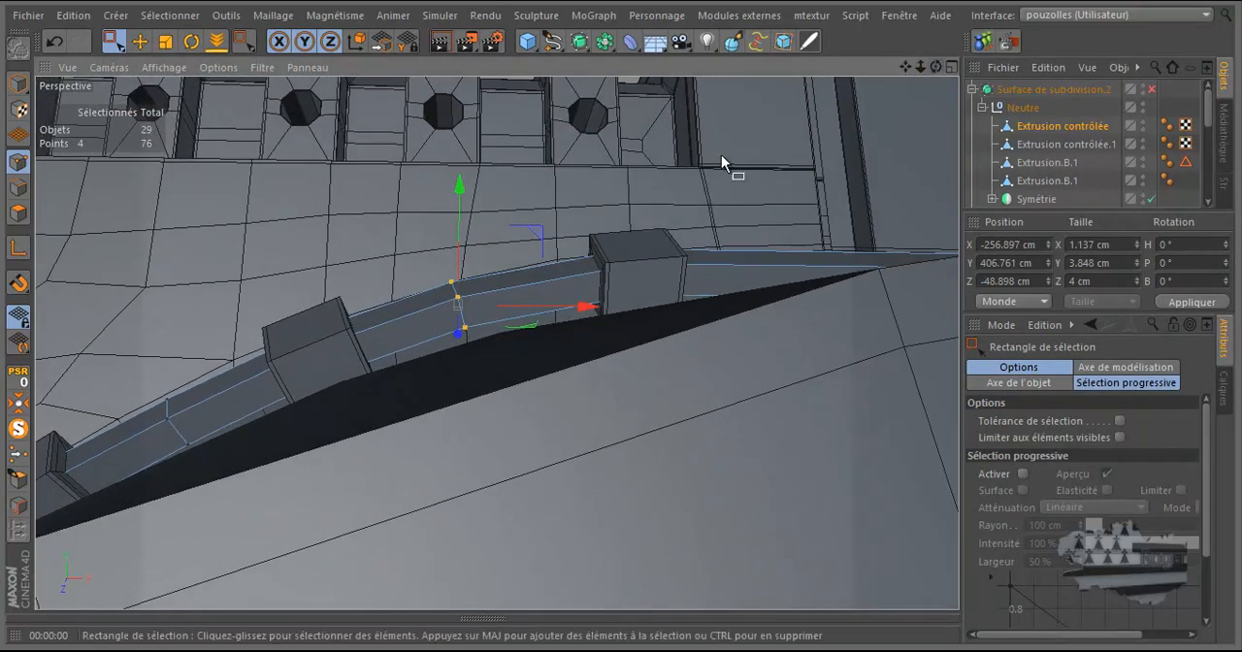
{"action": "left_click_drag", "start_coordinate": [541, 232], "coordinate": [554, 236]}
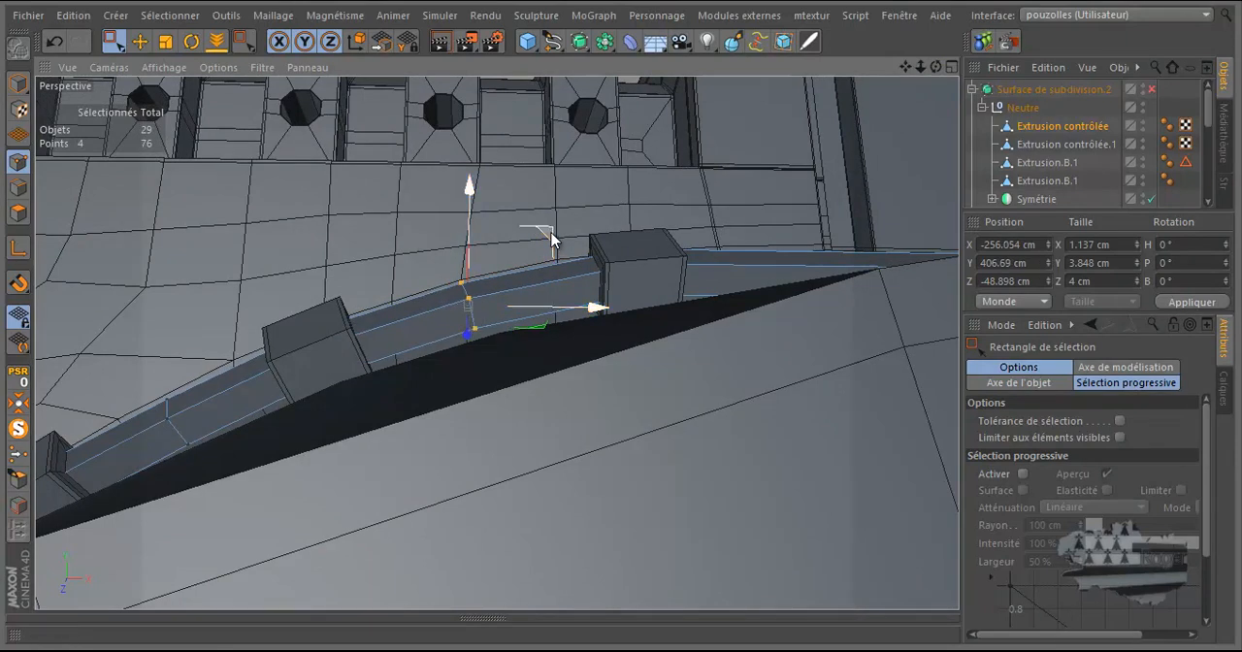
{"action": "left_click", "coordinate": [1151, 89]}
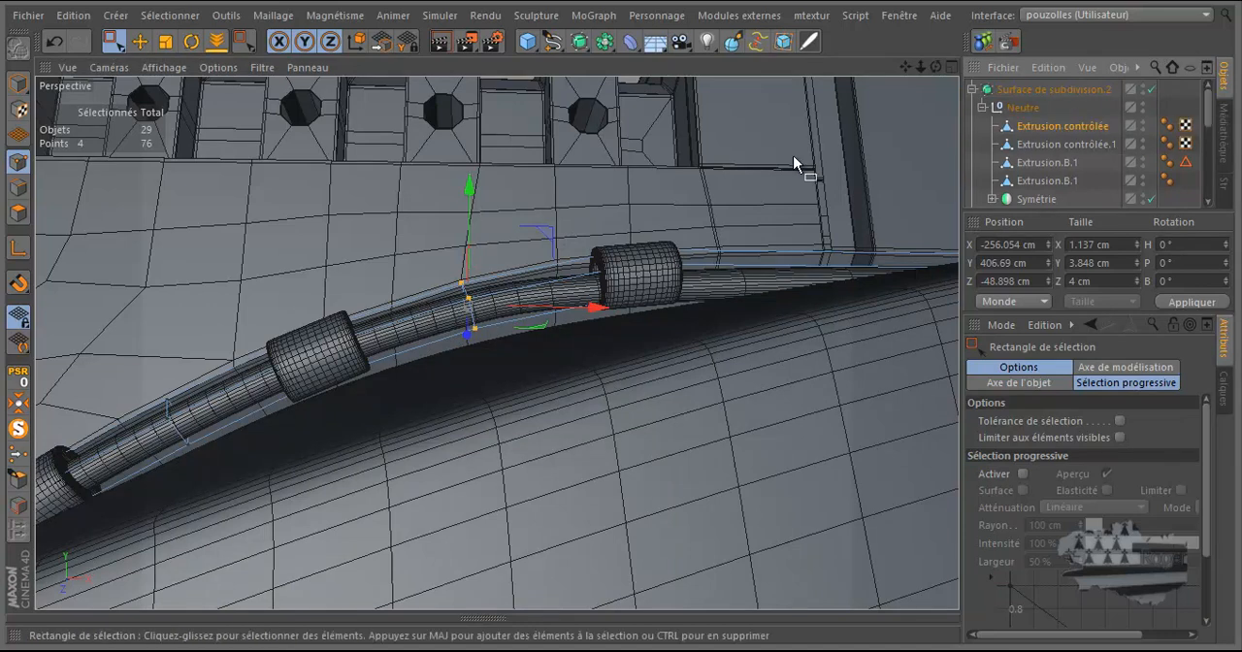
Step: Raise the selected cable points to about X -256 cm, Y 408.12 cm, and add a loop cut through the cable on each side of them
{"action": "left_click_drag", "start_coordinate": [471, 189], "coordinate": [469, 206]}
{"action": "mouse_move", "coordinate": [546, 235]}
{"action": "left_mouse_down"}
{"action": "mouse_move", "coordinate": [544, 245]}
{"action": "mouse_move", "coordinate": [547, 220]}
{"action": "left_mouse_up"}
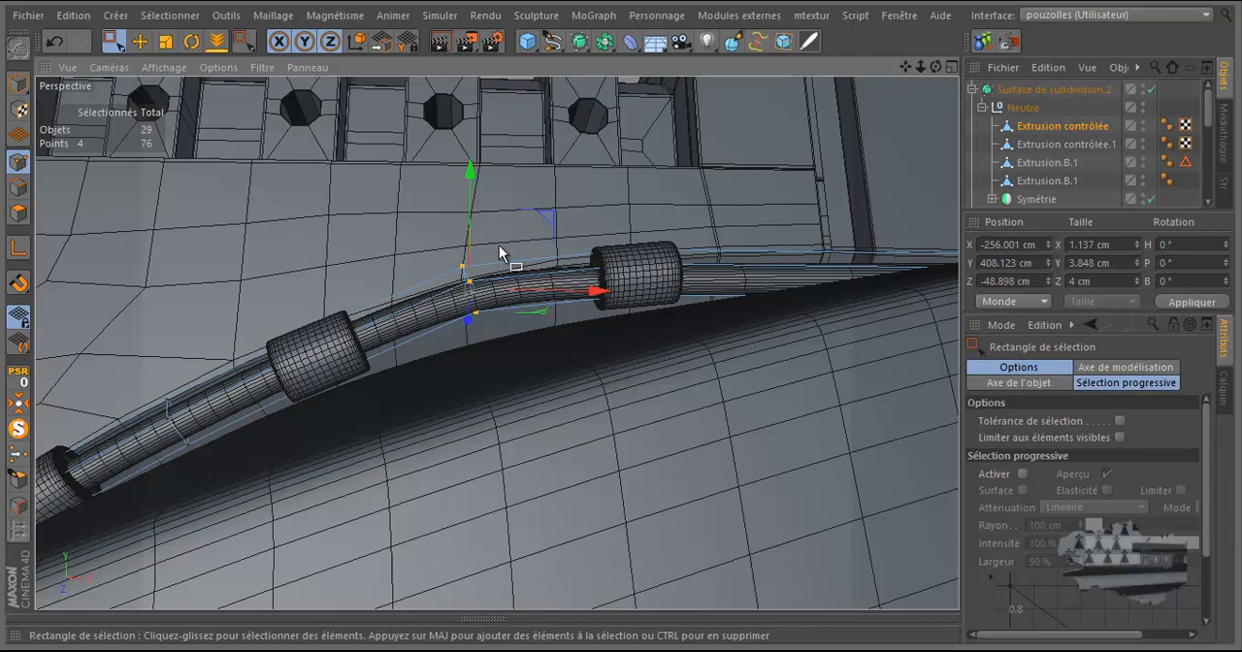
{"action": "key", "text": "k"}
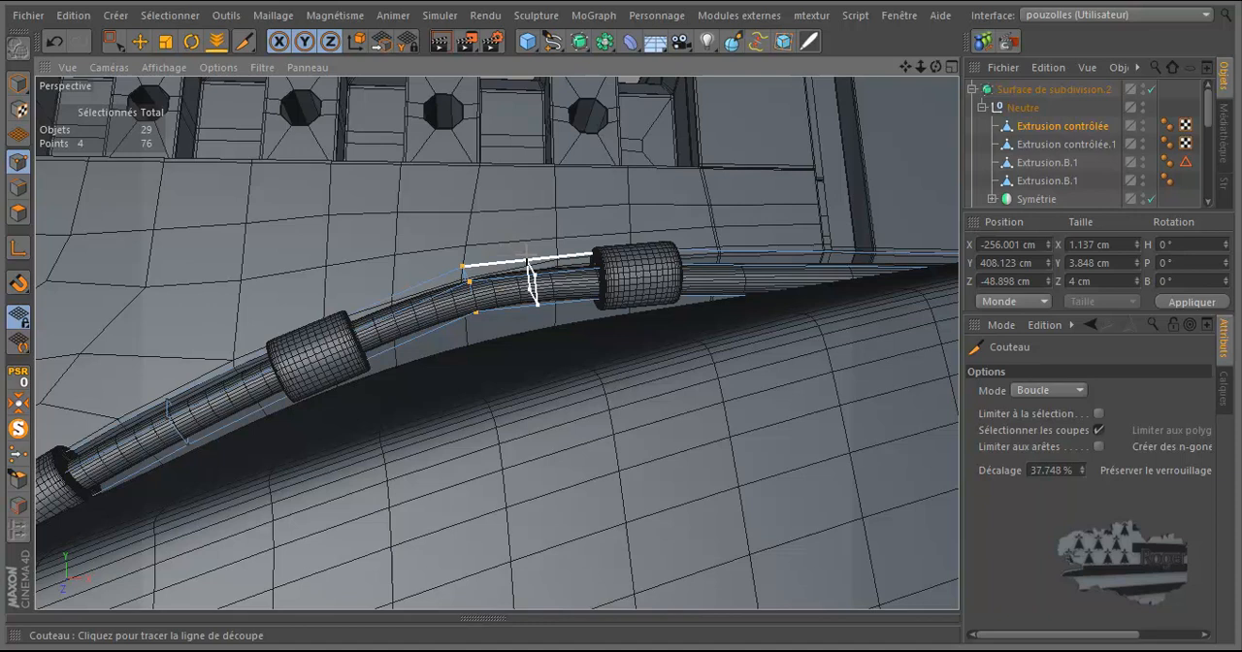
{"action": "left_click", "coordinate": [528, 261]}
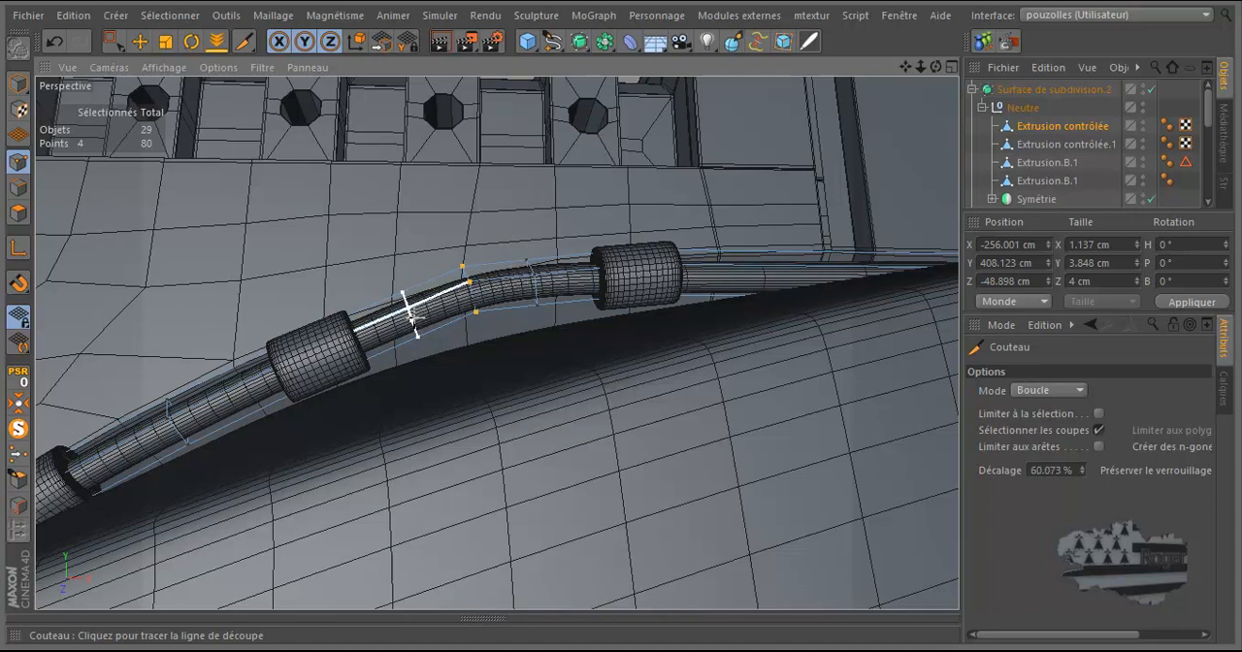
{"action": "left_click", "coordinate": [417, 307]}
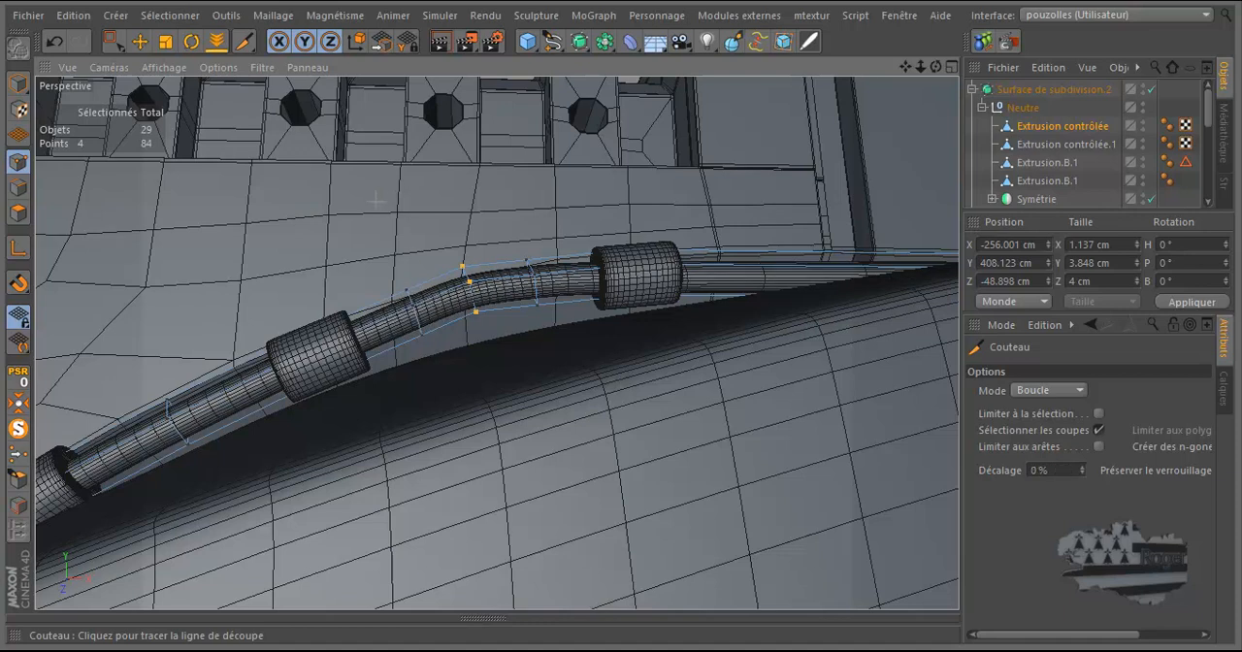
Step: Dissolve the cable's middle edge loop between the two new cuts, selecting it by loop with Arrêter aux délimitations off
{"action": "key", "text": "Delete"}
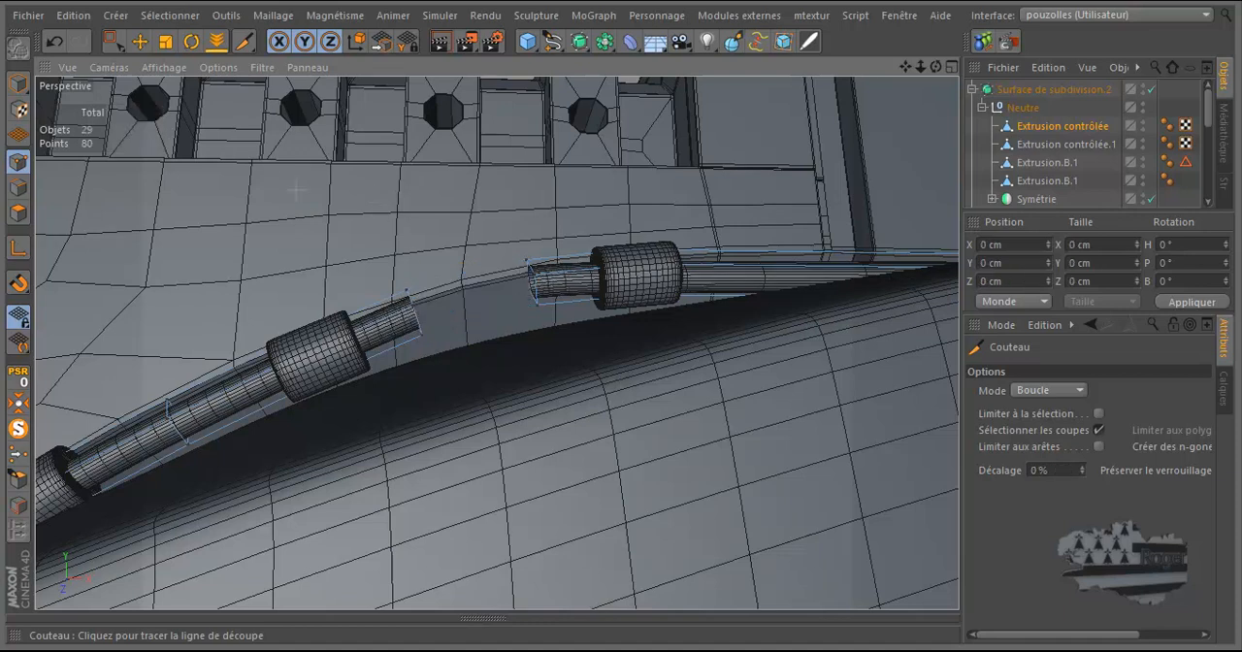
{"action": "left_click", "coordinate": [54, 41]}
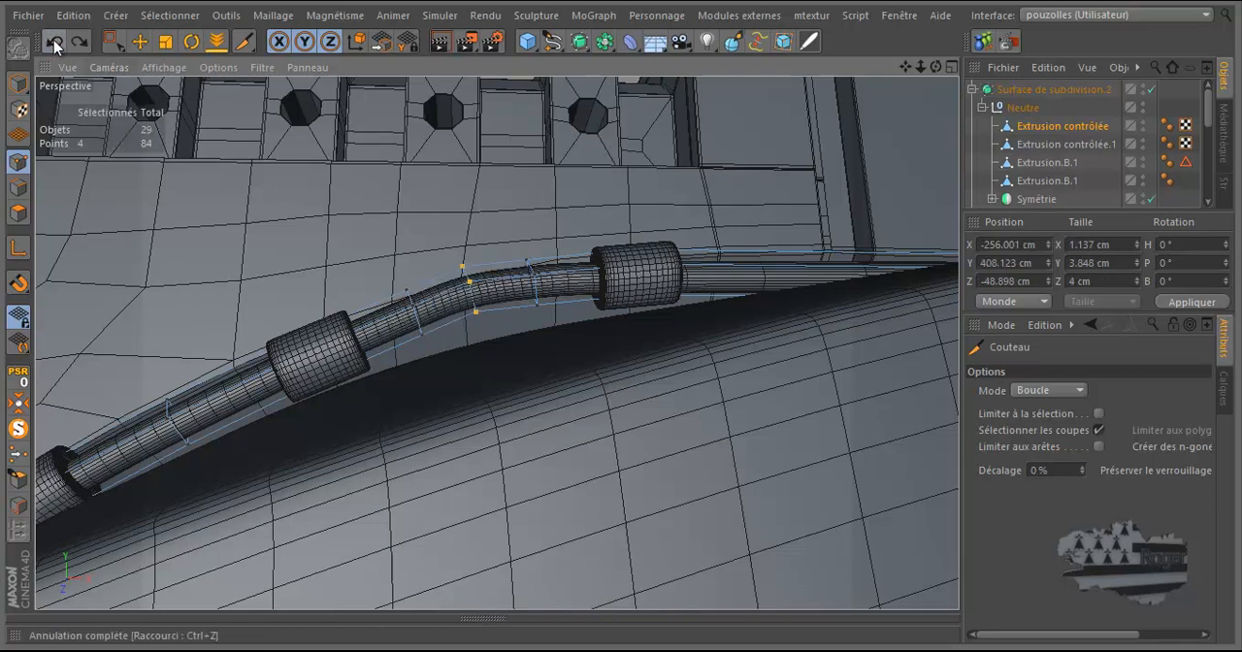
{"action": "left_click", "coordinate": [20, 186]}
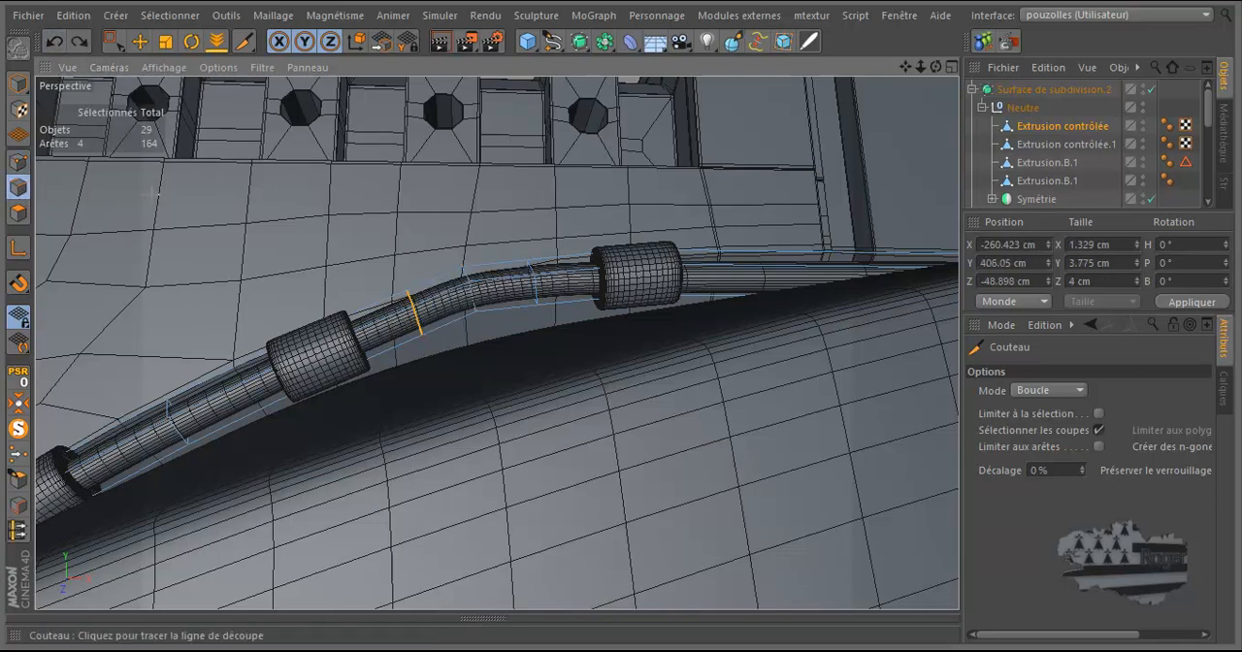
{"action": "key", "text": "u"}
{"action": "key", "text": "b"}
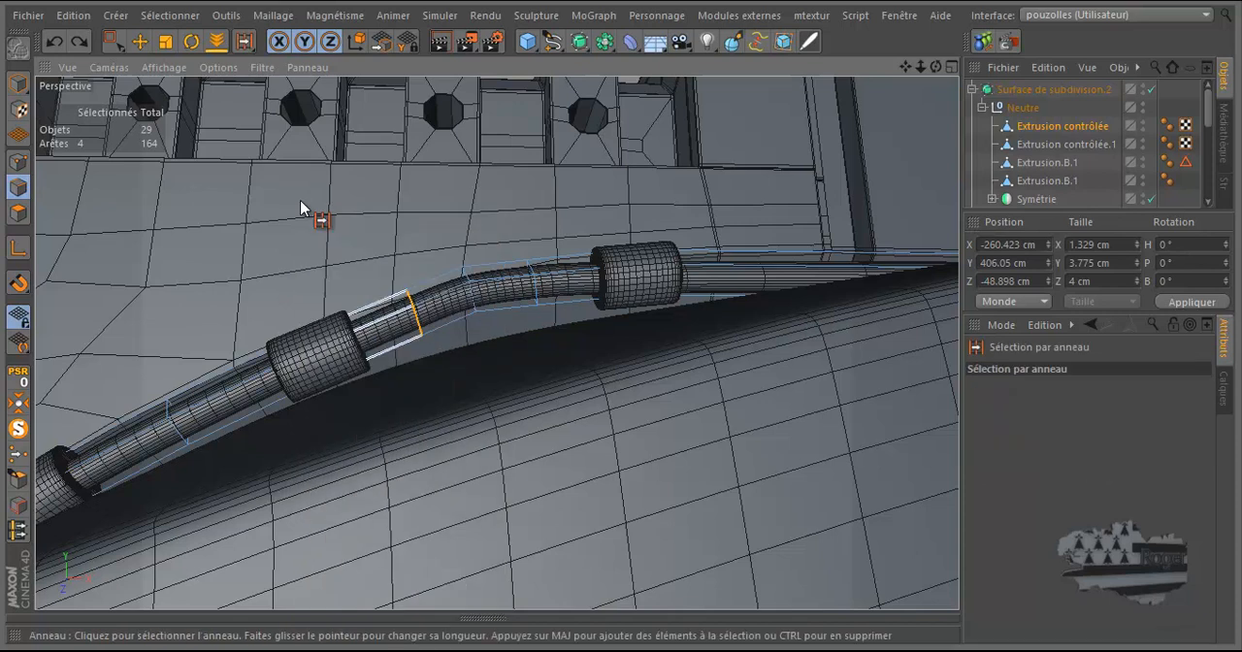
{"action": "key", "text": "u"}
{"action": "key", "text": "l"}
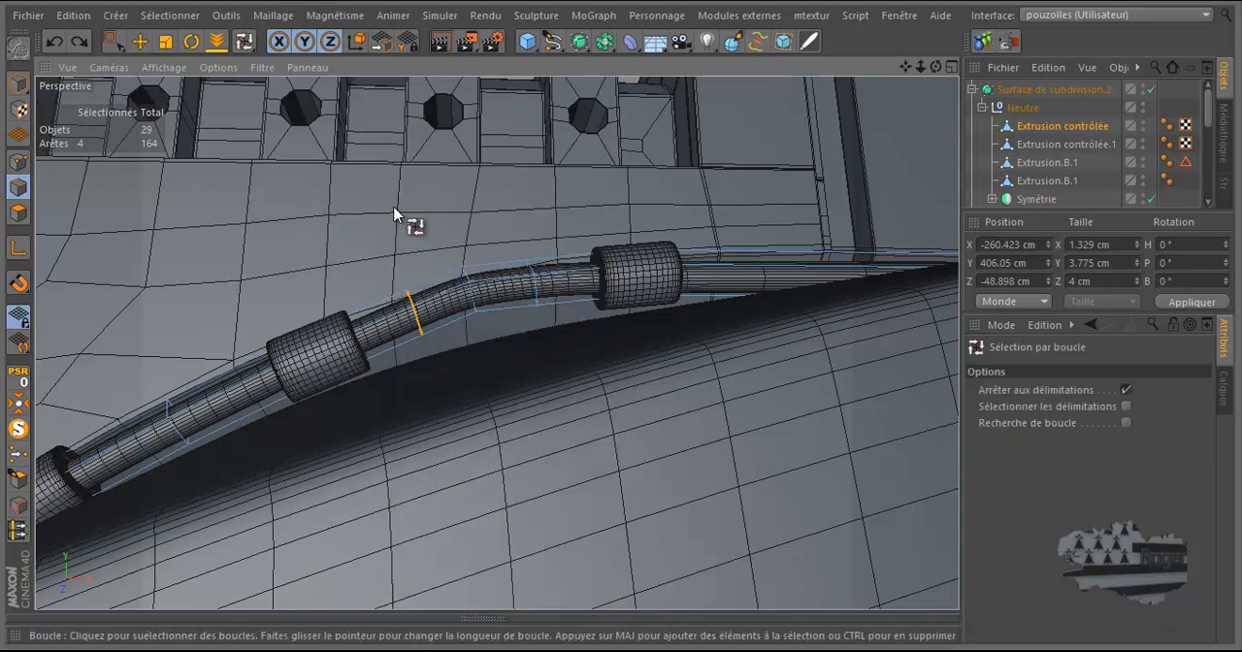
{"action": "left_click", "coordinate": [1126, 390]}
{"action": "left_click", "coordinate": [471, 303]}
{"action": "right_click", "coordinate": [501, 374]}
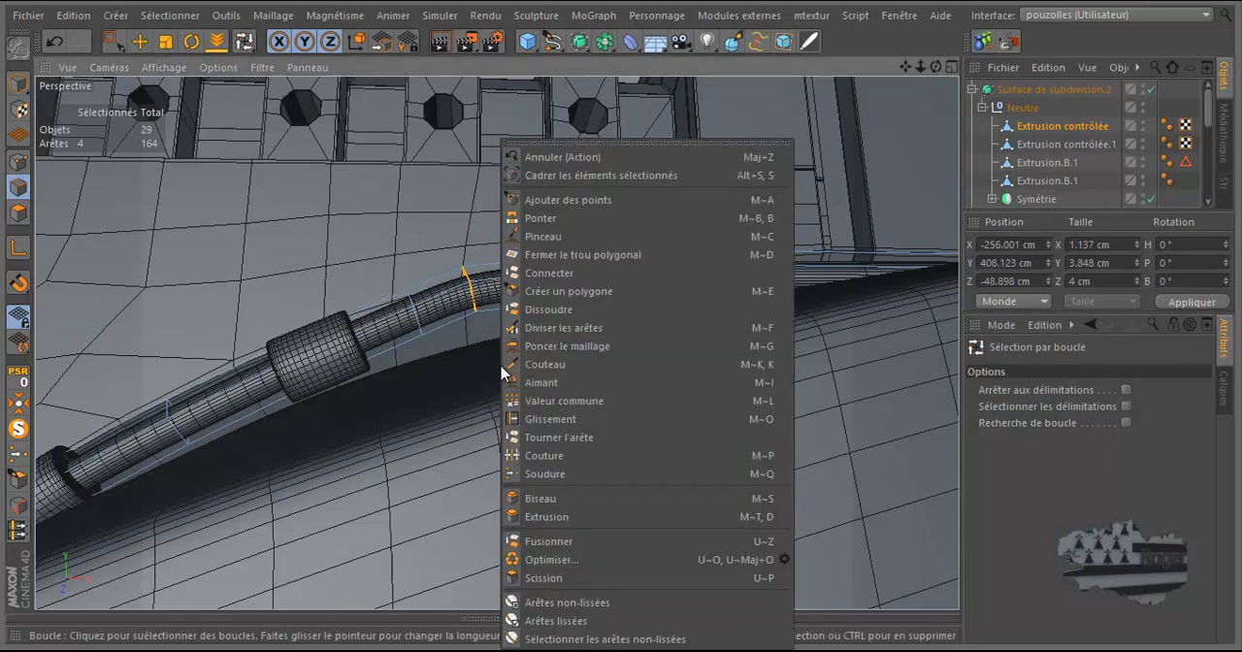
{"action": "left_click", "coordinate": [553, 311]}
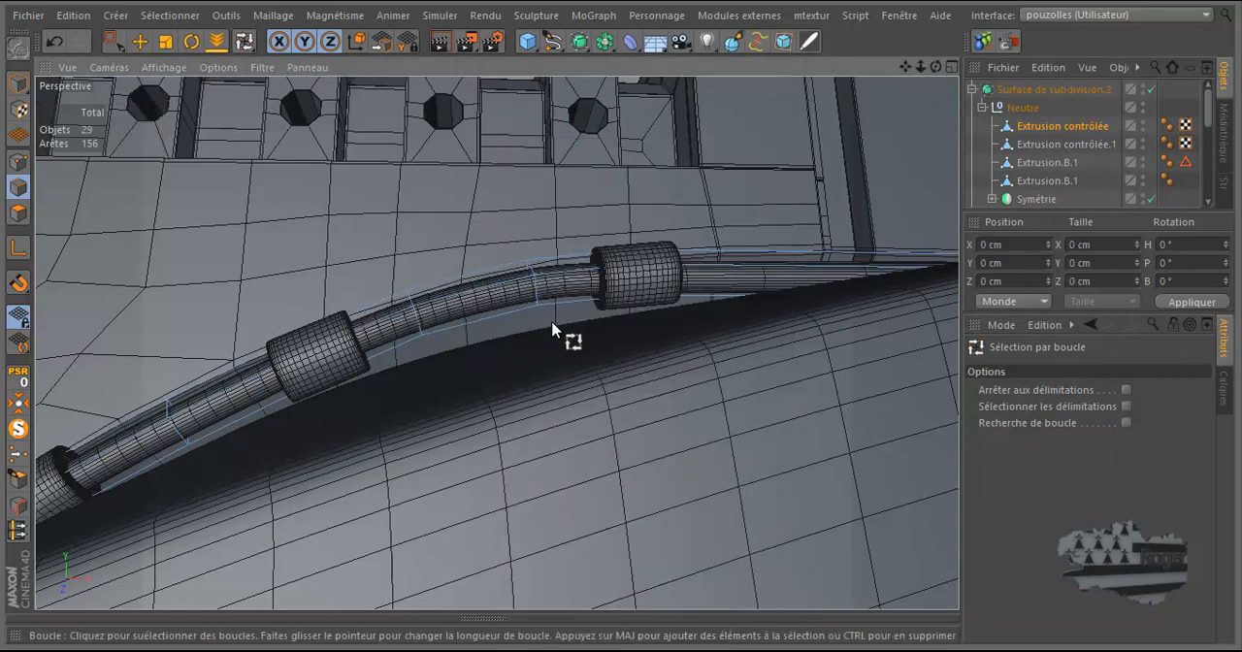
Step: Move the cable edge loop just below the lowest curved-corner clamp ring closer to the ring, to about X -327.59 cm, Y 325.53 cm
{"action": "scroll", "coordinate": [552, 330], "scroll_direction": "down", "scroll_amount": 5}
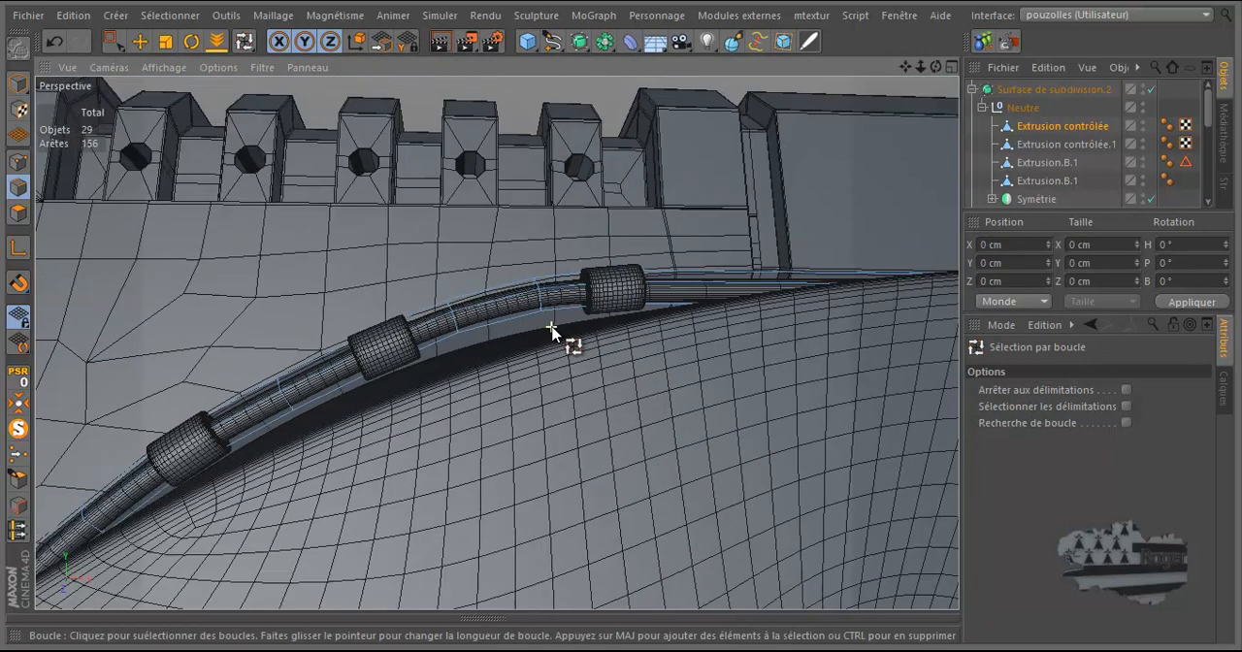
{"action": "scroll", "coordinate": [542, 333], "scroll_direction": "down", "scroll_amount": 8}
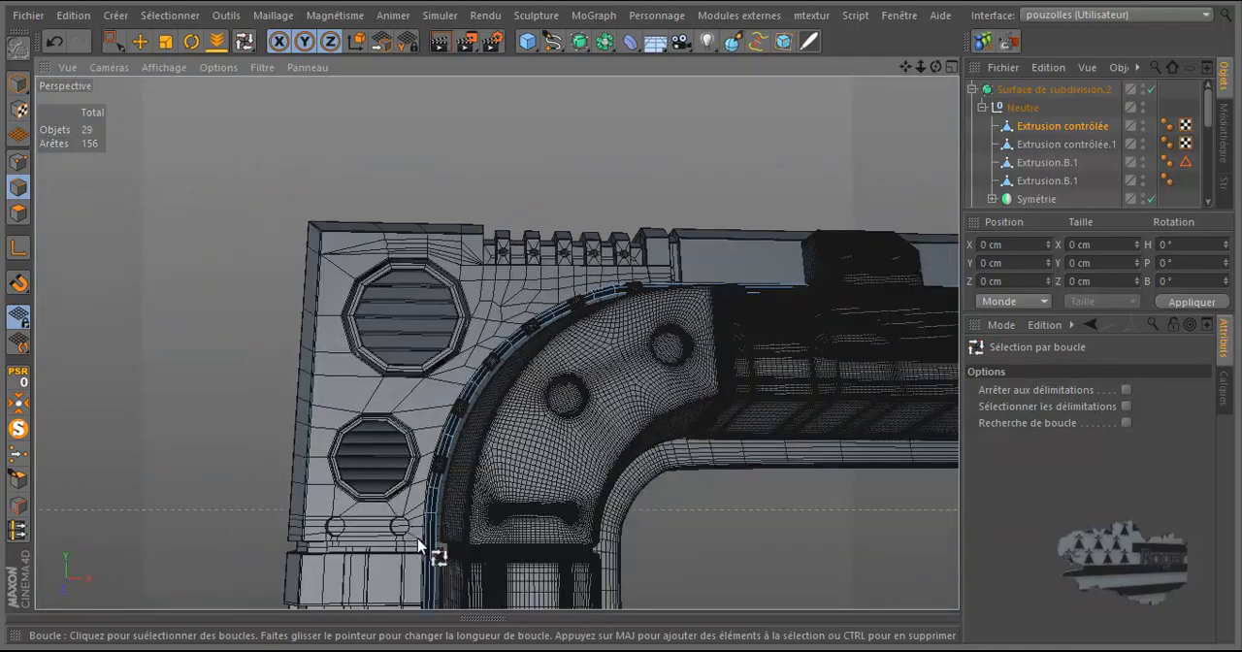
{"action": "scroll", "coordinate": [419, 534], "scroll_direction": "up", "scroll_amount": 6}
{"action": "scroll", "coordinate": [435, 521], "scroll_direction": "up", "scroll_amount": 5}
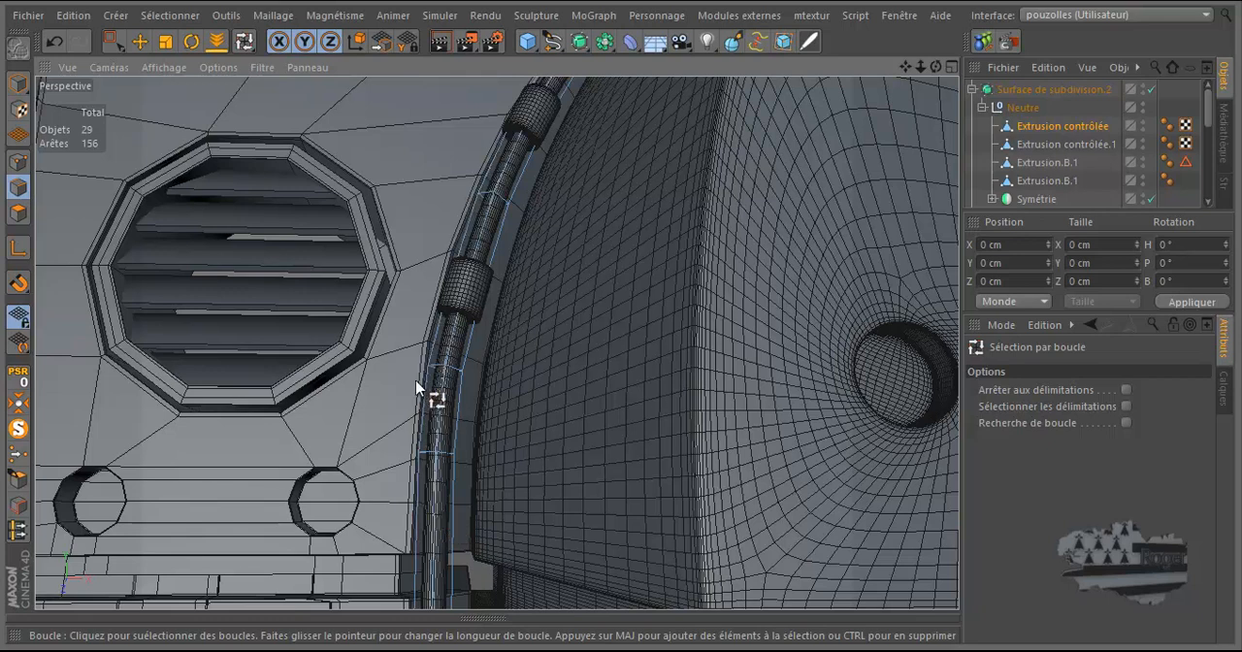
{"action": "scroll", "coordinate": [417, 383], "scroll_direction": "up", "scroll_amount": 4}
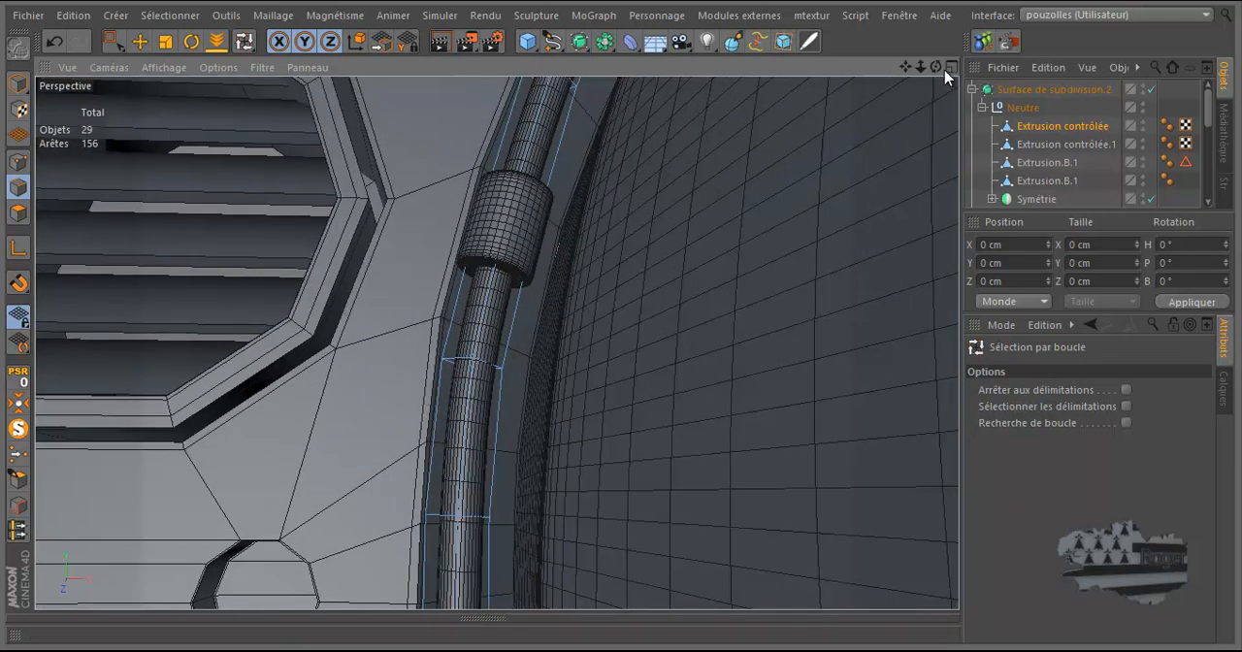
{"action": "left_click_drag", "start_coordinate": [619, 318], "coordinate": [621, 317]}
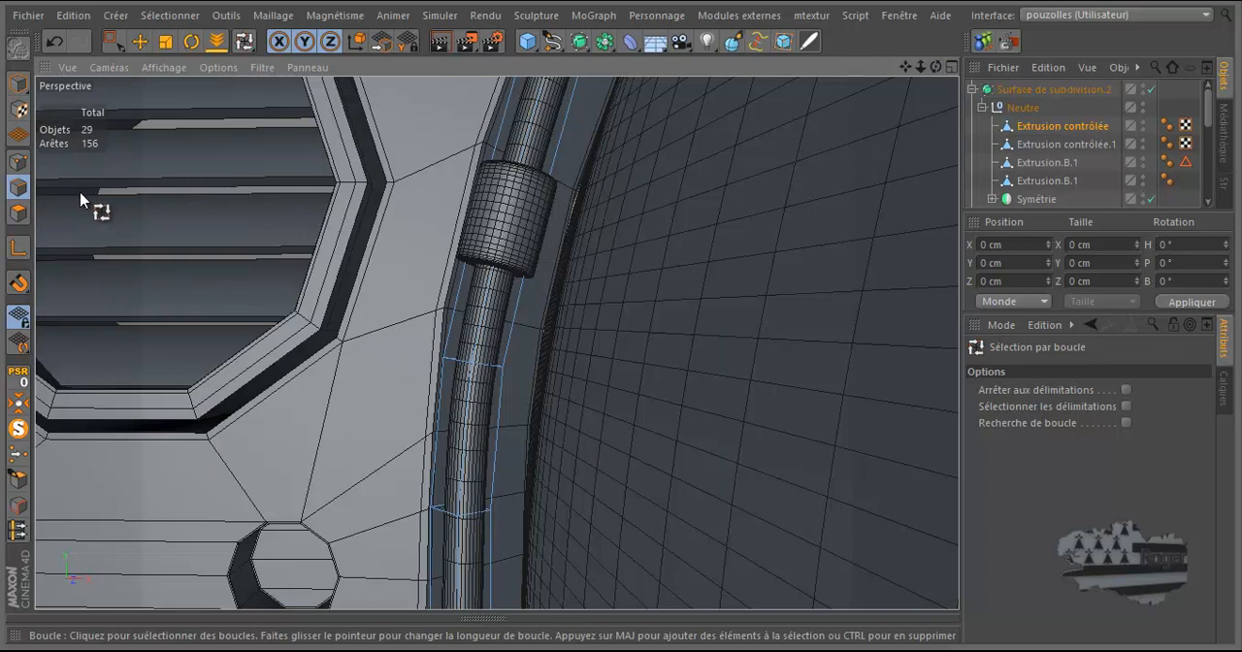
{"action": "right_click", "coordinate": [501, 398]}
{"action": "key", "text": "Escape"}
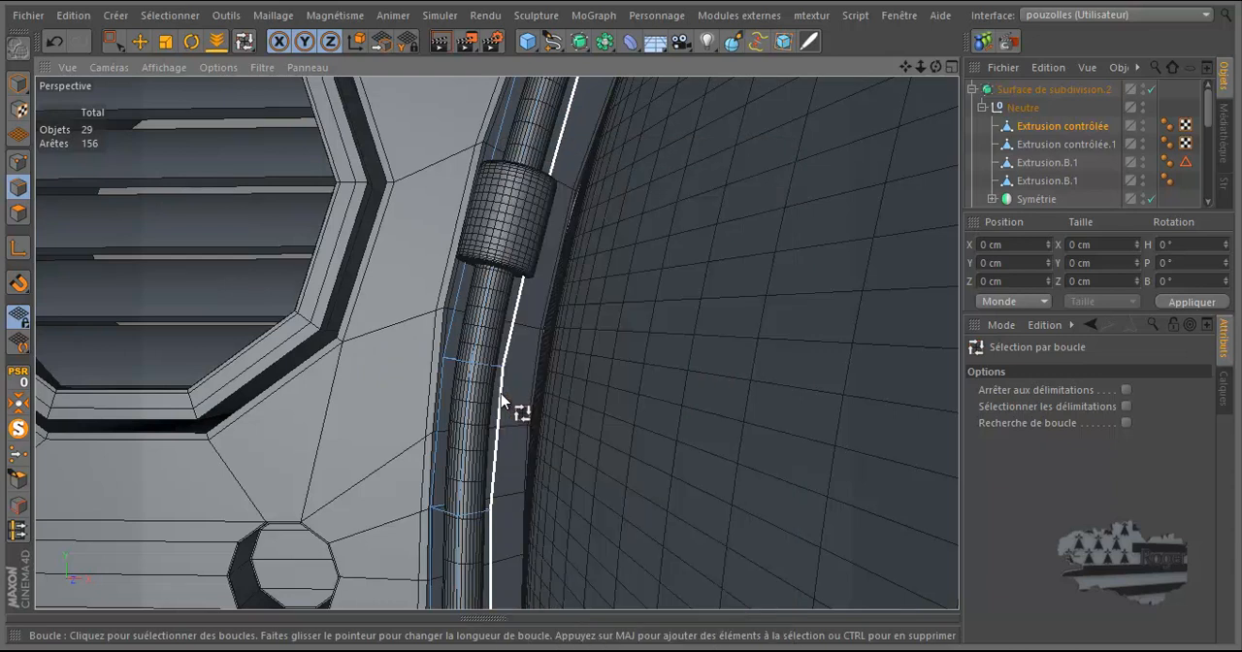
{"action": "left_click", "coordinate": [490, 363]}
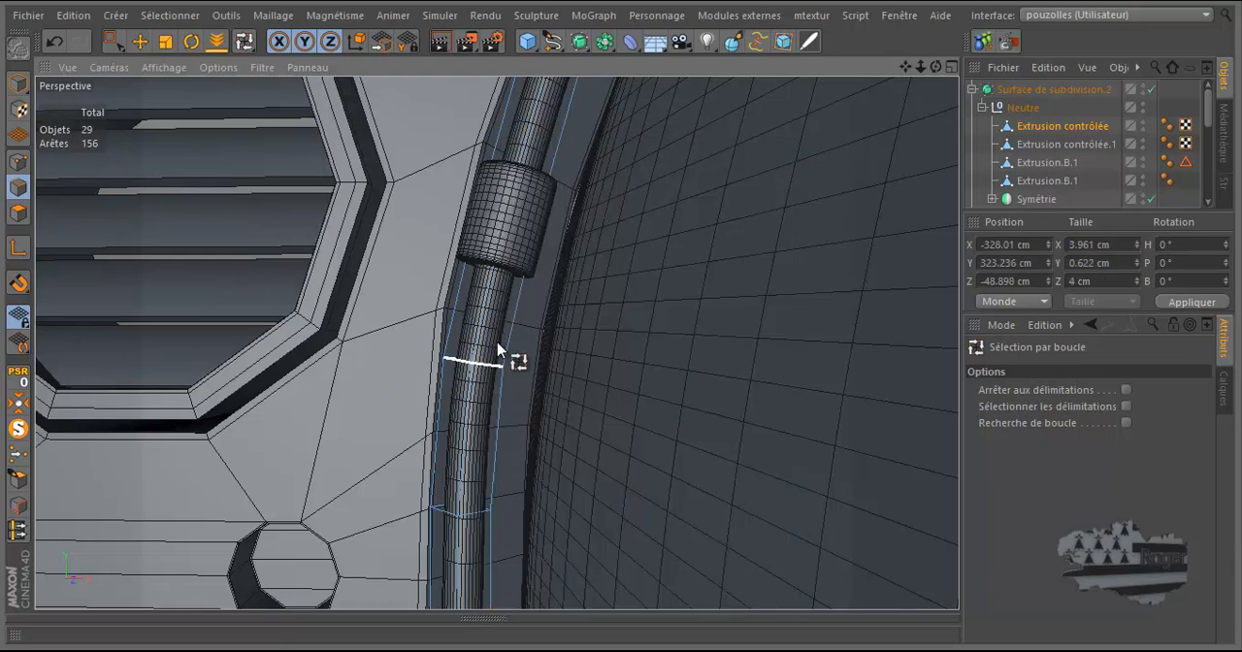
{"action": "left_click", "coordinate": [141, 41]}
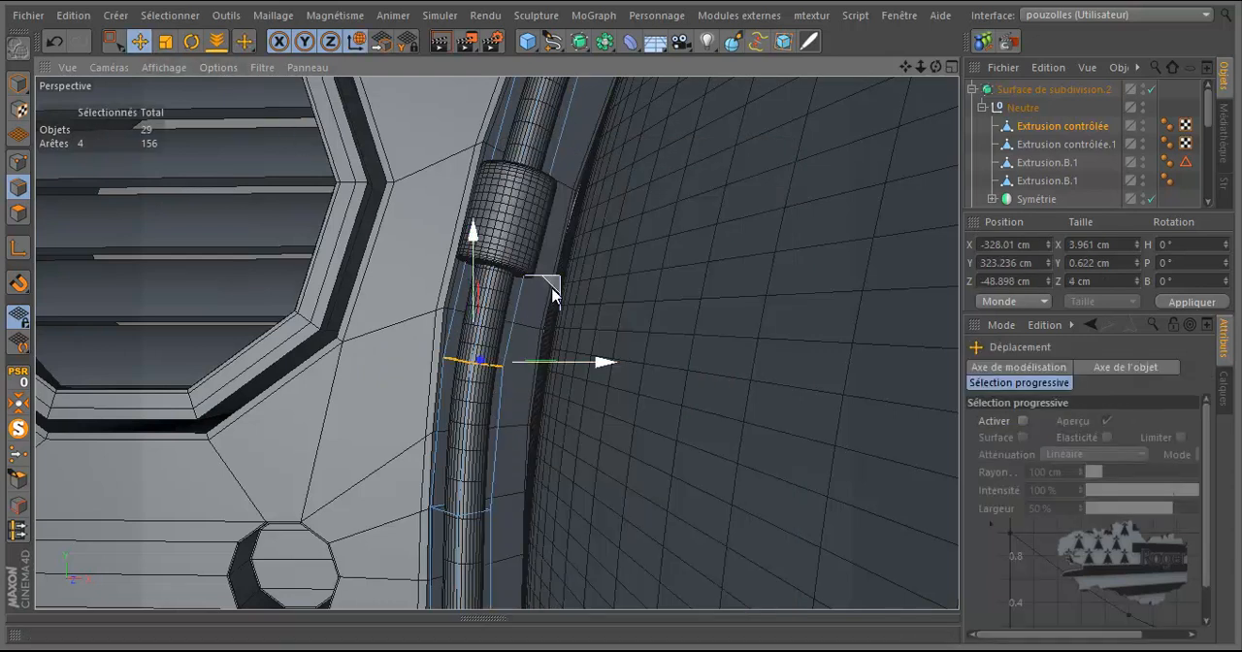
{"action": "left_click_drag", "start_coordinate": [552, 291], "coordinate": [560, 259]}
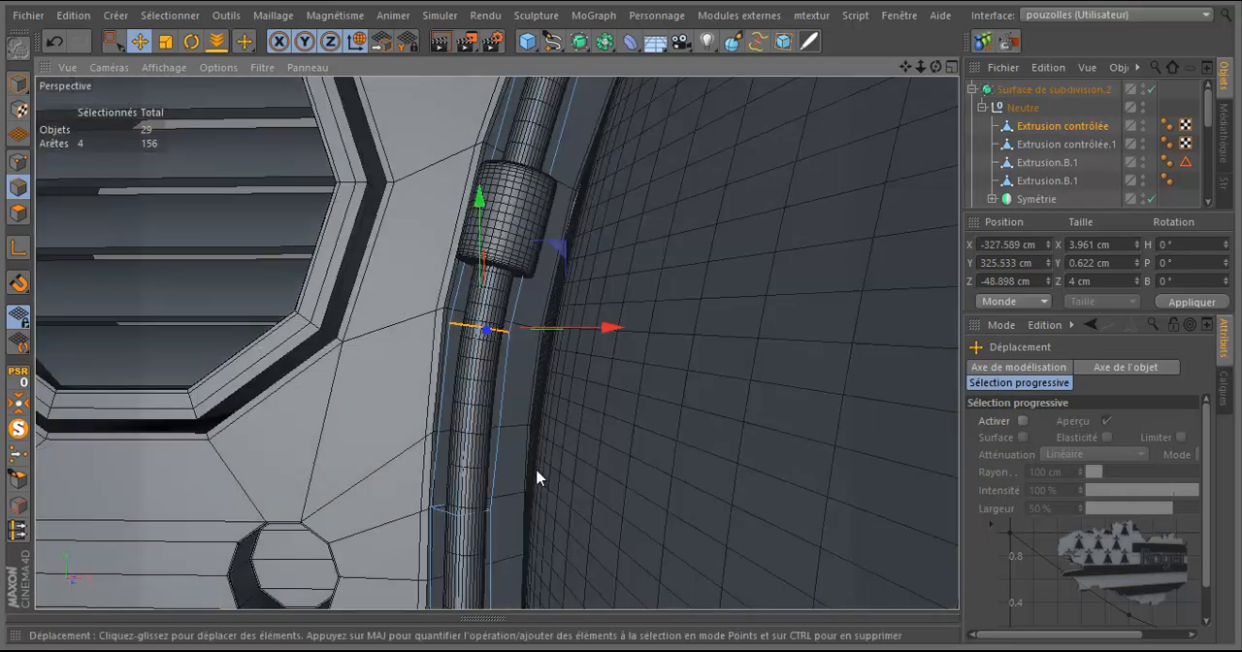
Step: Enlarge the object list and expand the Symétrie object inside Surface de subdivision.2, selecting its Extrusion.B.1 child
{"action": "scroll", "coordinate": [443, 433], "scroll_direction": "down", "scroll_amount": 10}
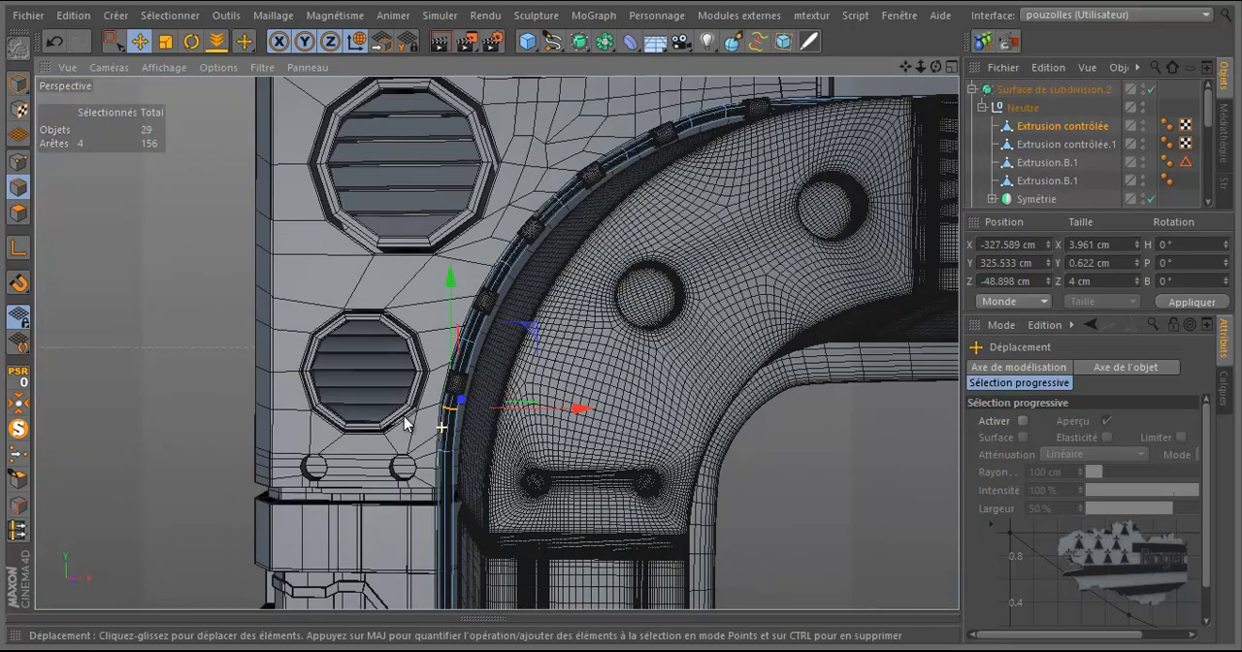
{"action": "scroll", "coordinate": [403, 415], "scroll_direction": "down", "scroll_amount": 8}
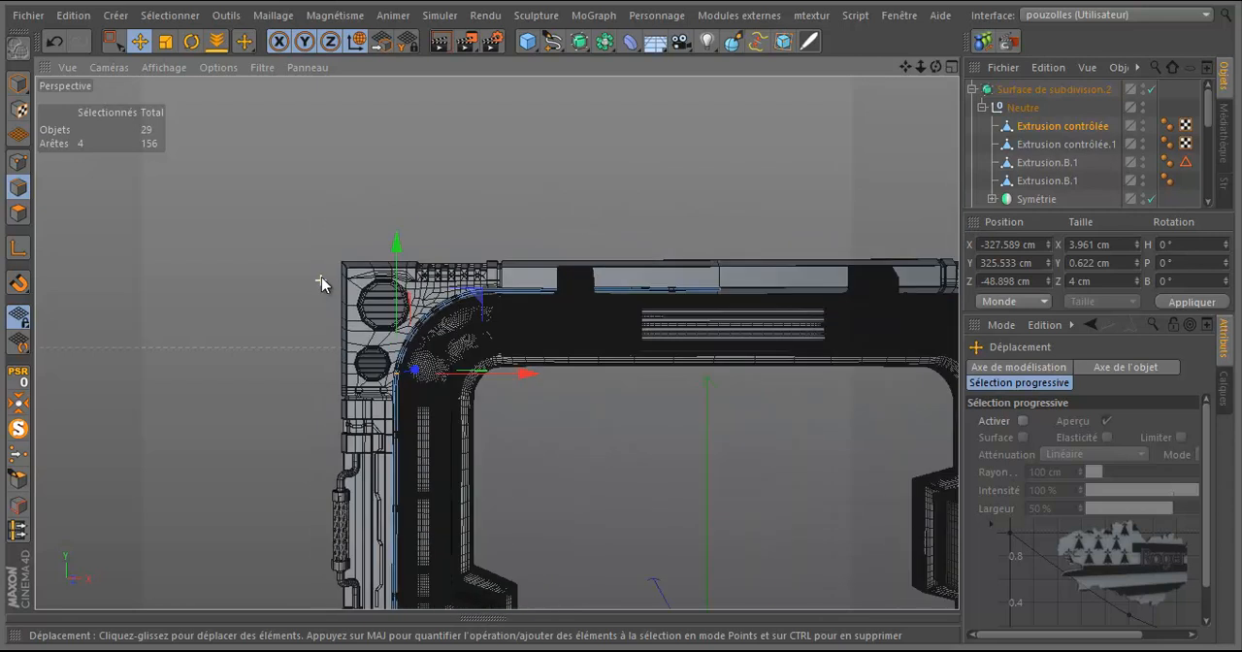
{"action": "left_click", "coordinate": [1030, 132]}
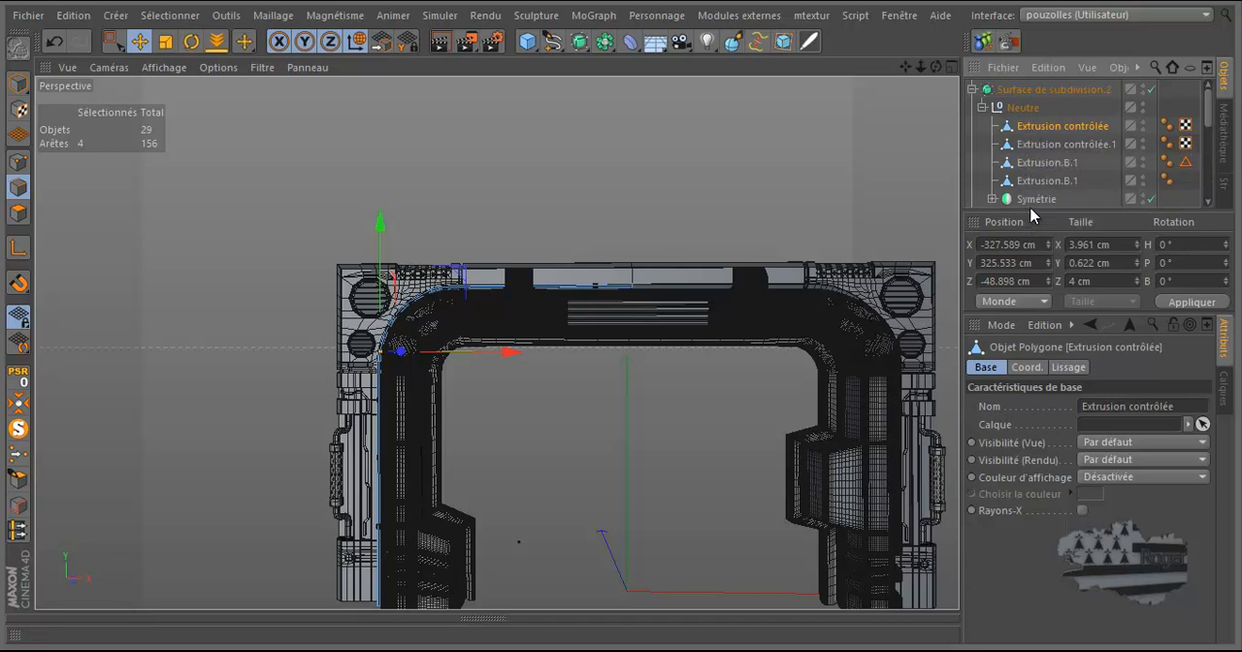
{"action": "left_click_drag", "start_coordinate": [1031, 210], "coordinate": [1026, 307]}
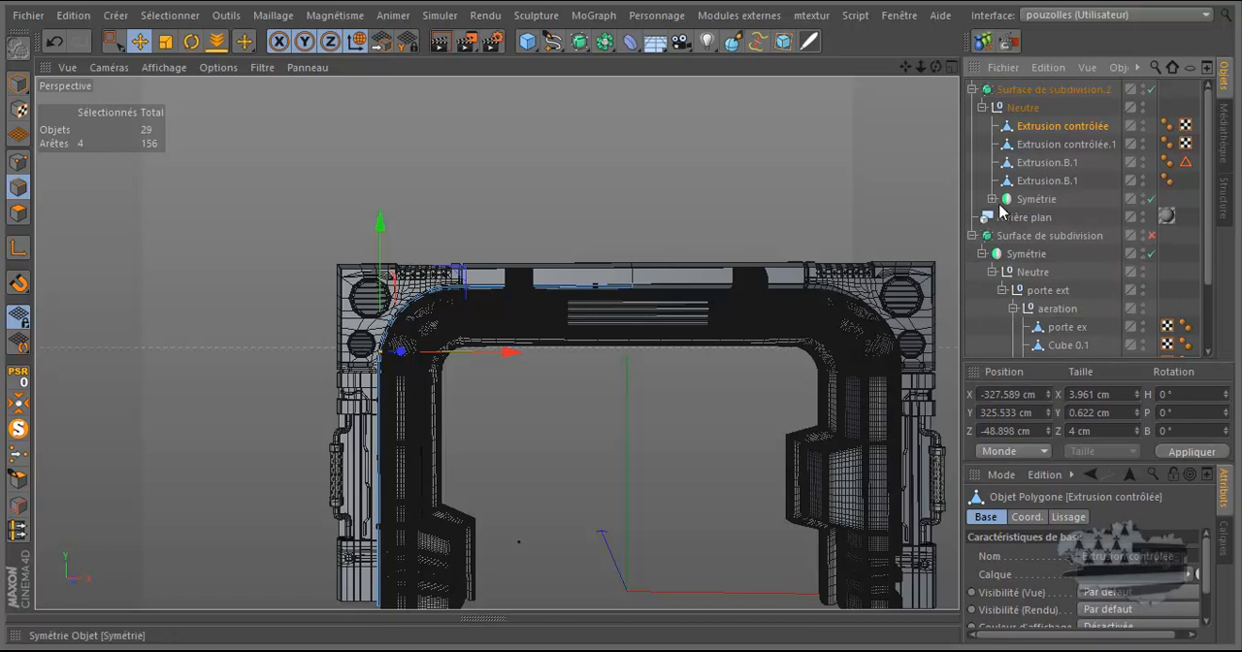
{"action": "left_click", "coordinate": [992, 199]}
{"action": "left_click", "coordinate": [1056, 220]}
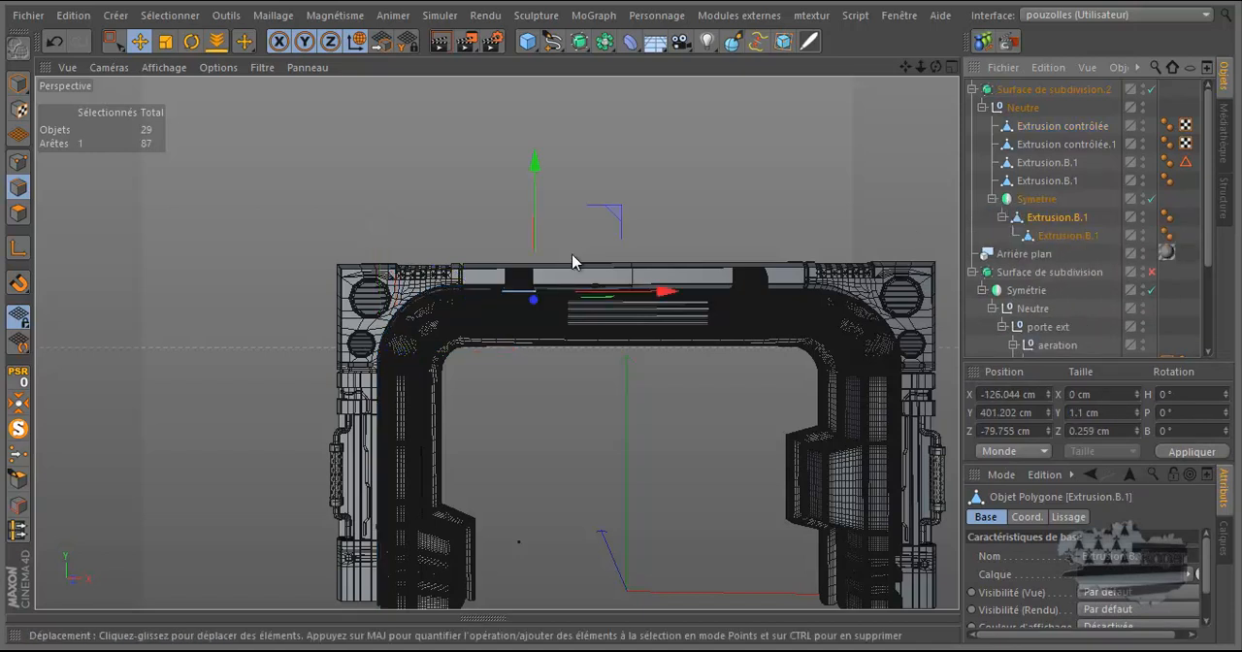
Step: Merge Extrusion contrôlée and Extrusion contrôlée.1 with Connecter les objets + Supprimer, and nest the result under Extrusion.B.1 in Symétrie
{"action": "left_click", "coordinate": [1058, 126]}
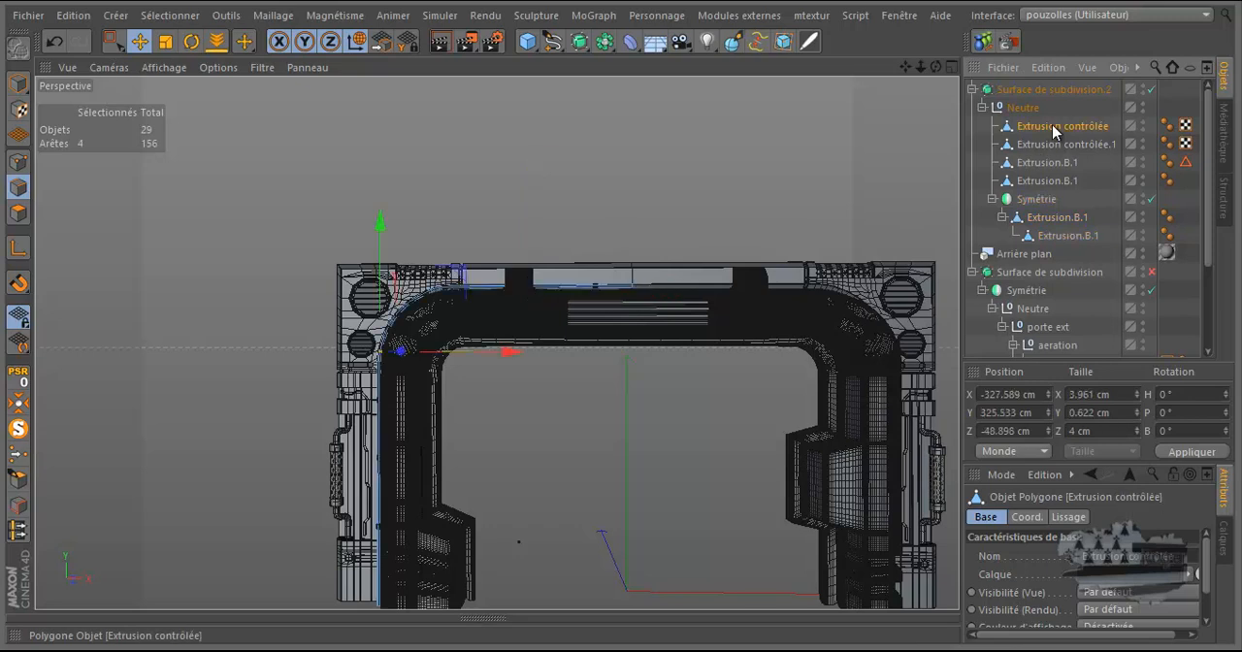
{"action": "left_click", "coordinate": [1058, 145]}
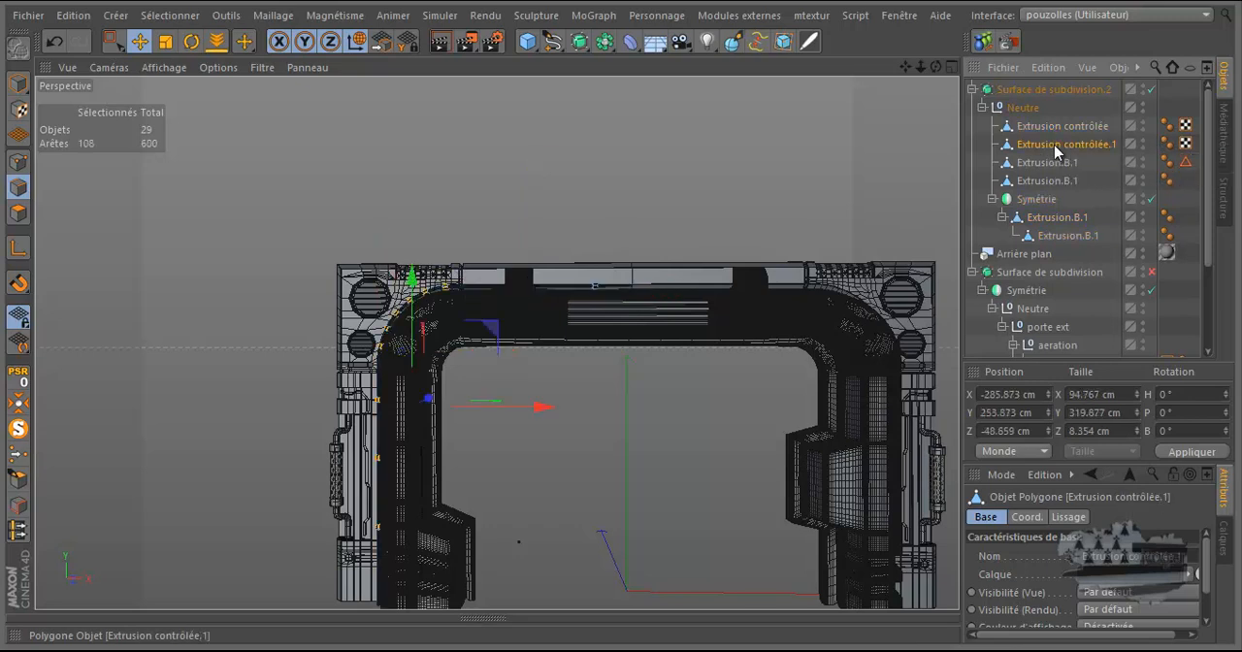
{"action": "left_click", "coordinate": [1065, 127]}
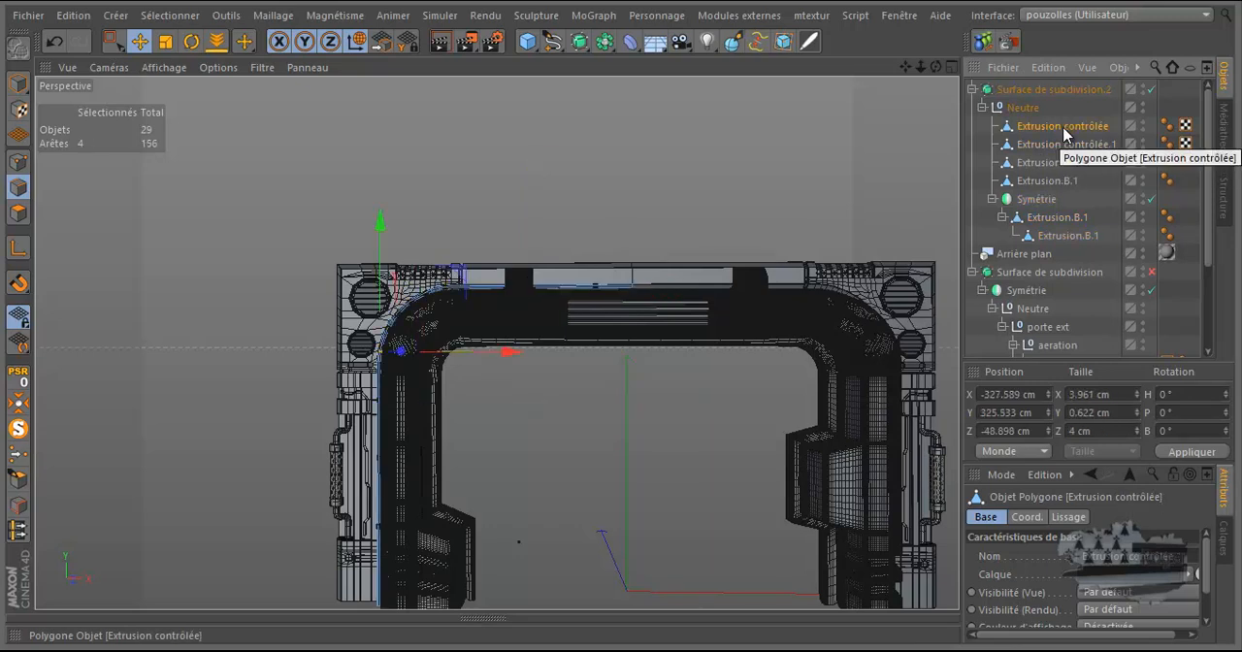
{"action": "left_click", "coordinate": [1057, 143], "text": "ctrl"}
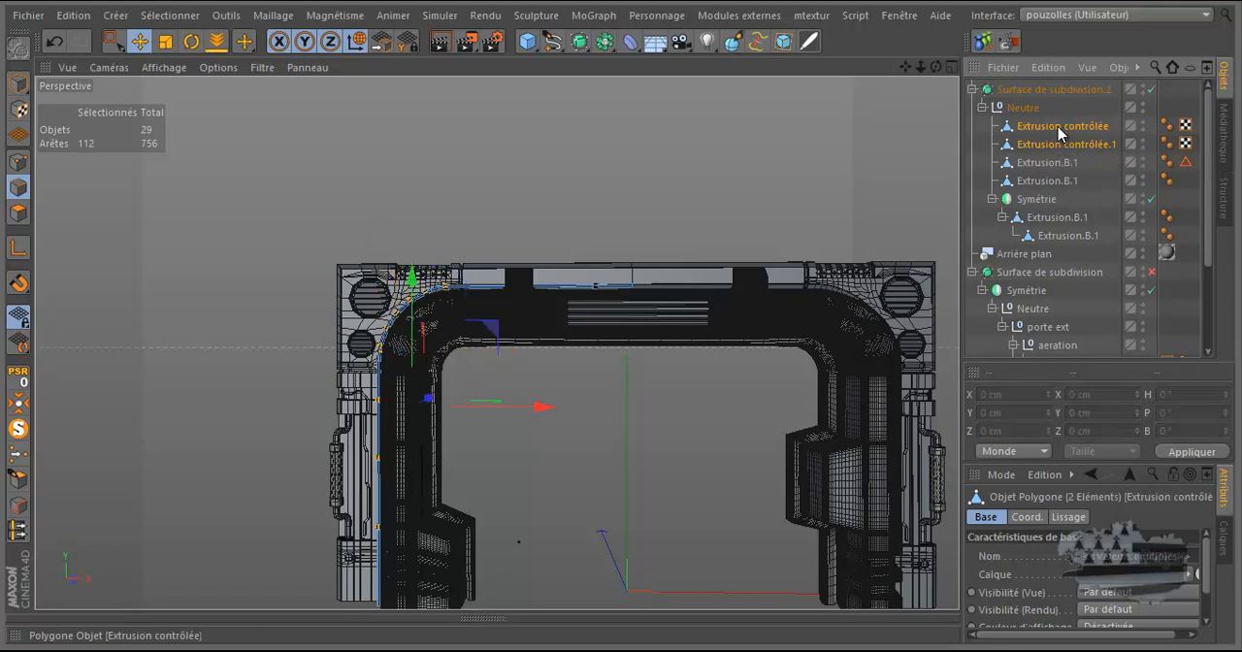
{"action": "right_click", "coordinate": [1058, 142]}
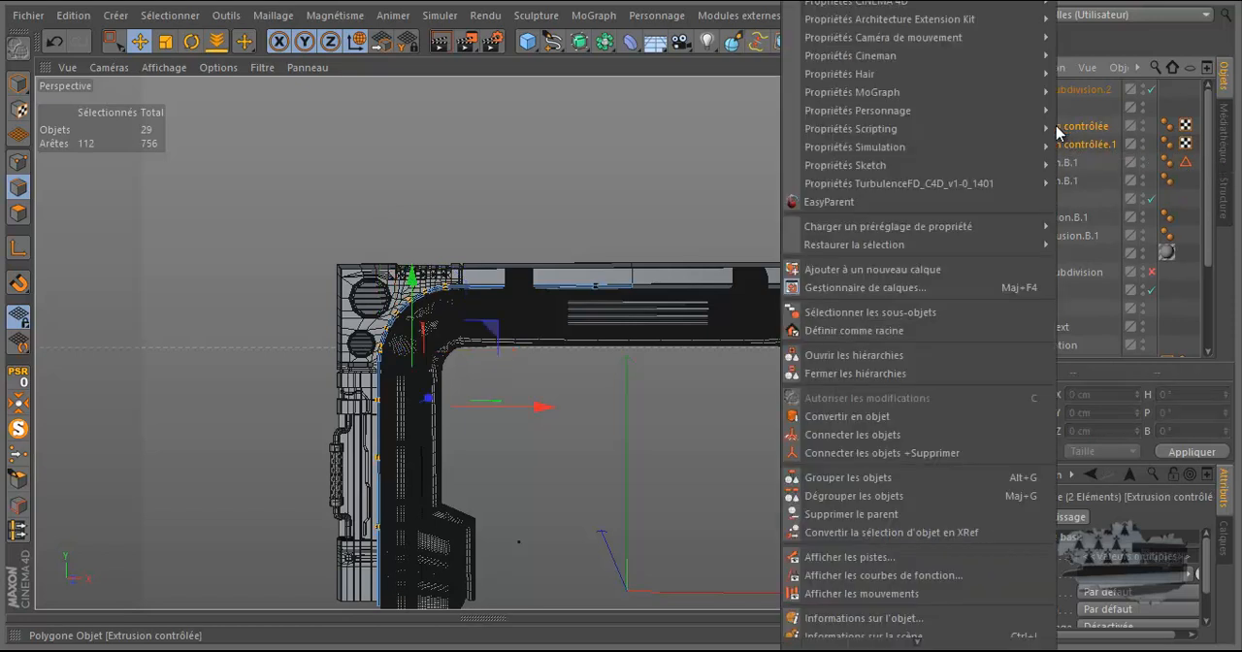
{"action": "left_click", "coordinate": [971, 460]}
{"action": "left_click_drag", "start_coordinate": [1052, 126], "coordinate": [1053, 214]}
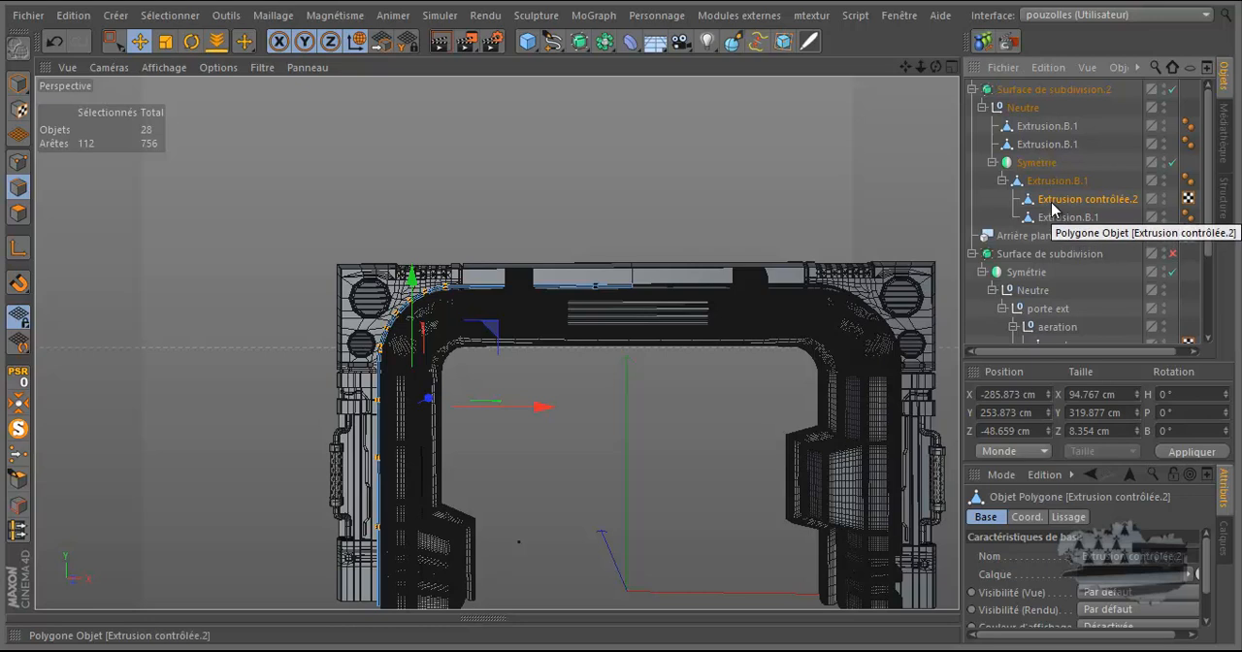
Step: Examine the mirrored cable and clamp rings at the centre seam of the top beam and across the whole door frame
{"action": "scroll", "coordinate": [738, 291], "scroll_direction": "up", "scroll_amount": 8}
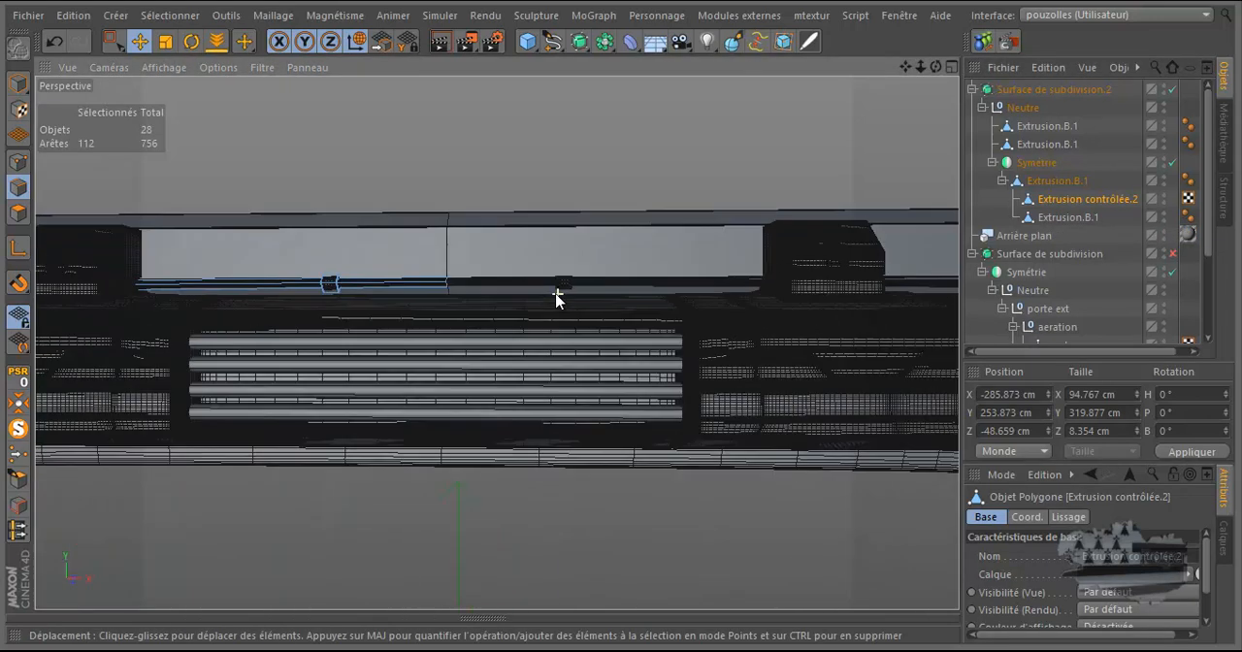
{"action": "scroll", "coordinate": [553, 295], "scroll_direction": "up", "scroll_amount": 3}
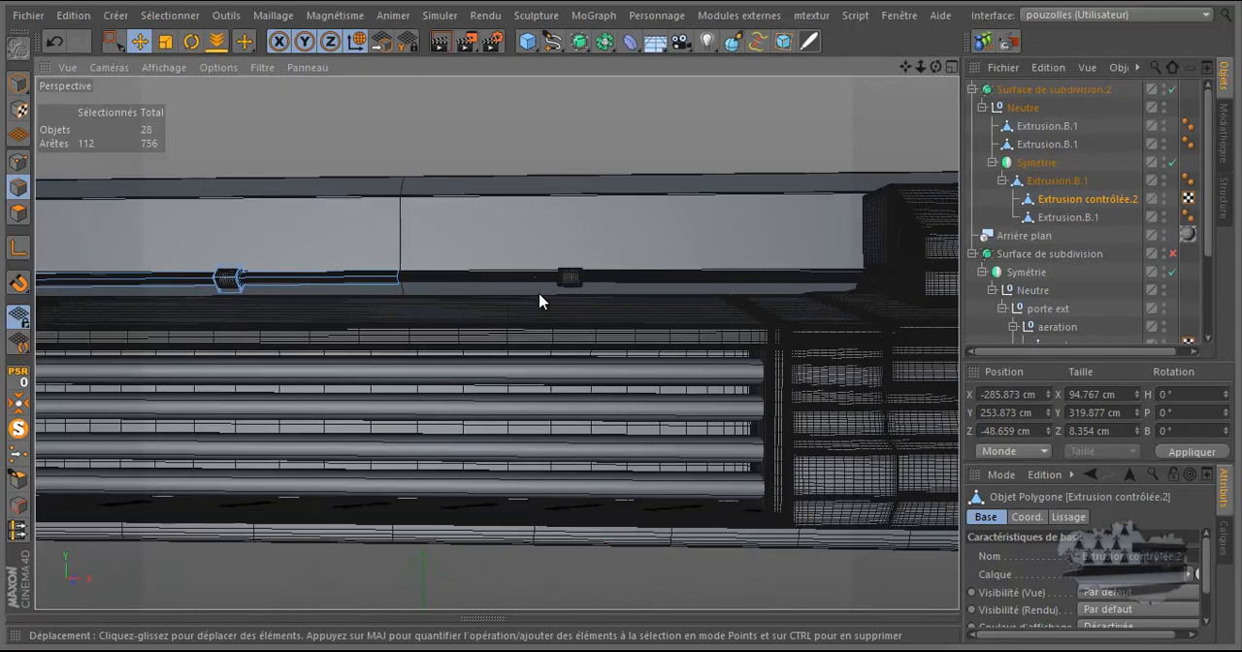
{"action": "scroll", "coordinate": [524, 297], "scroll_direction": "up", "scroll_amount": 2}
{"action": "scroll", "coordinate": [396, 279], "scroll_direction": "up", "scroll_amount": 4}
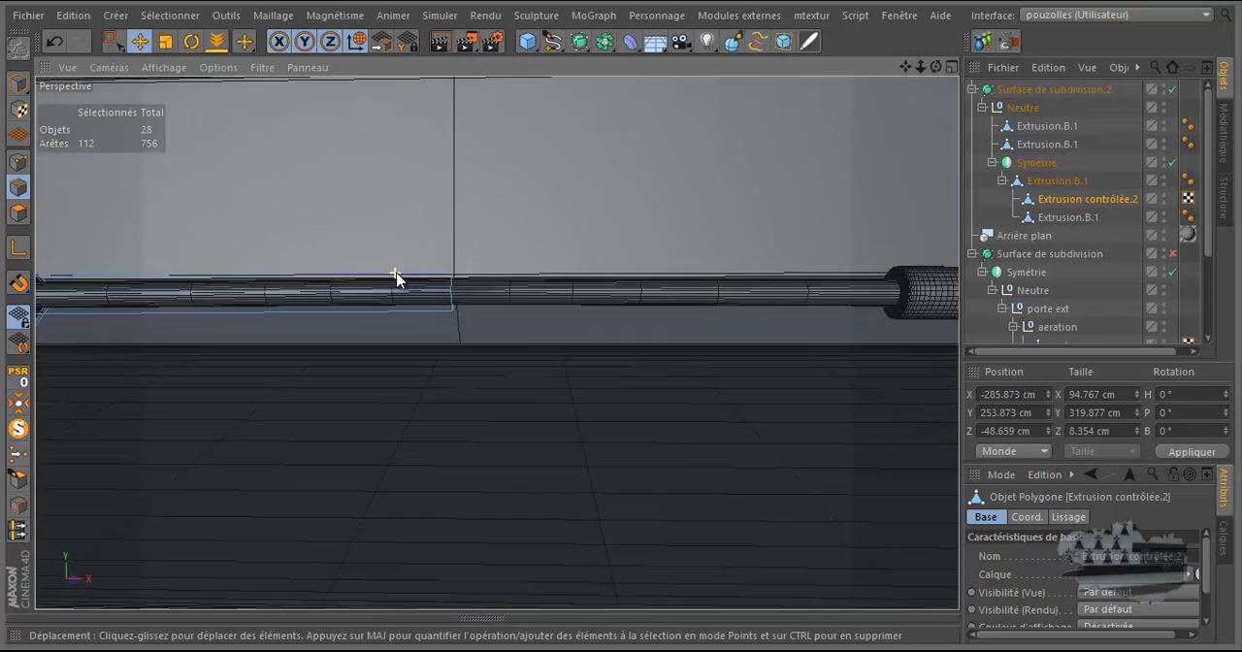
{"action": "scroll", "coordinate": [396, 279], "scroll_direction": "up", "scroll_amount": 4}
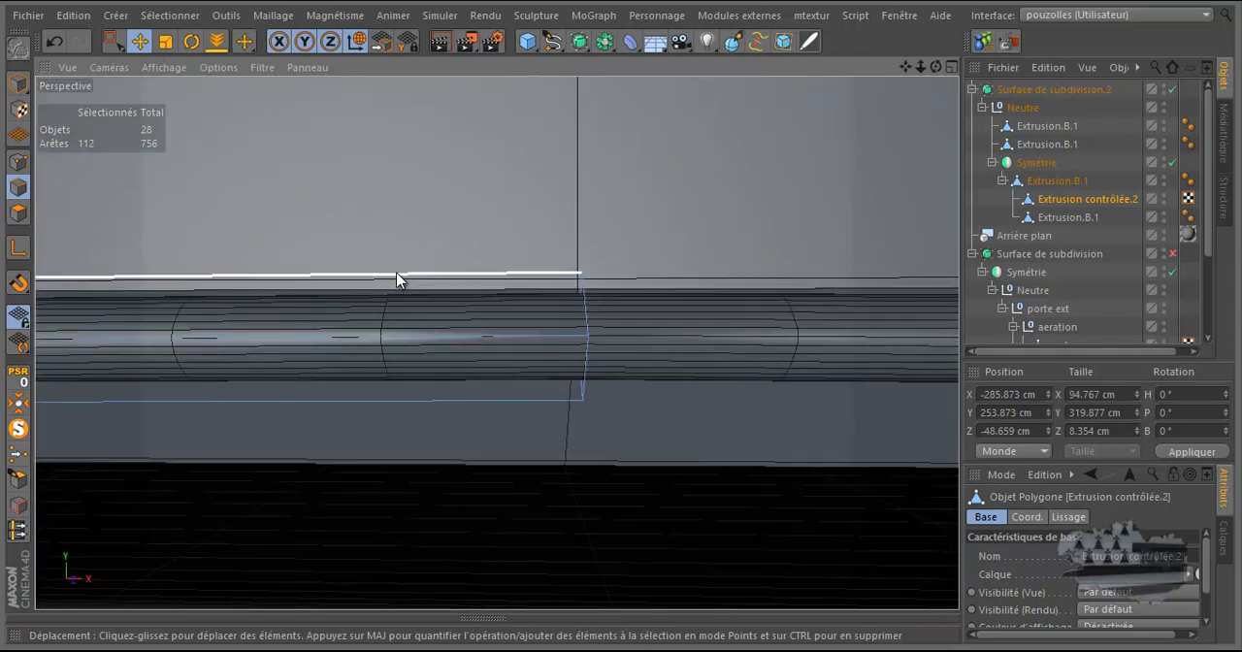
{"action": "scroll", "coordinate": [396, 279], "scroll_direction": "down", "scroll_amount": 8}
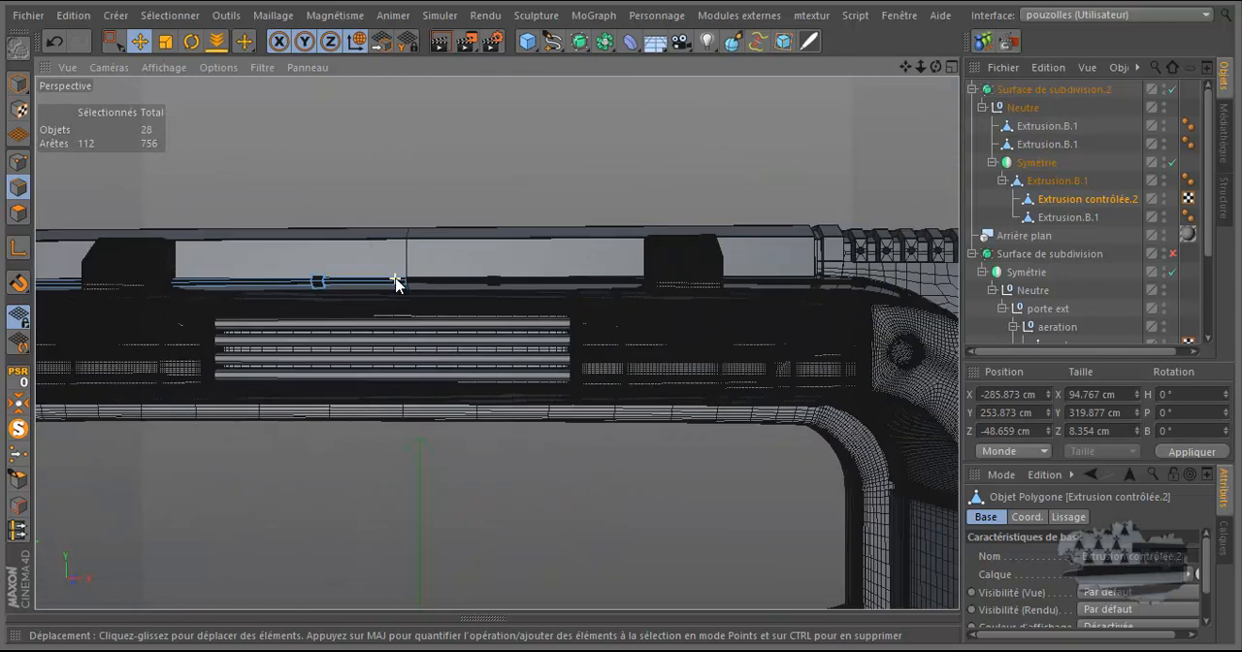
{"action": "scroll", "coordinate": [396, 281], "scroll_direction": "down", "scroll_amount": 6}
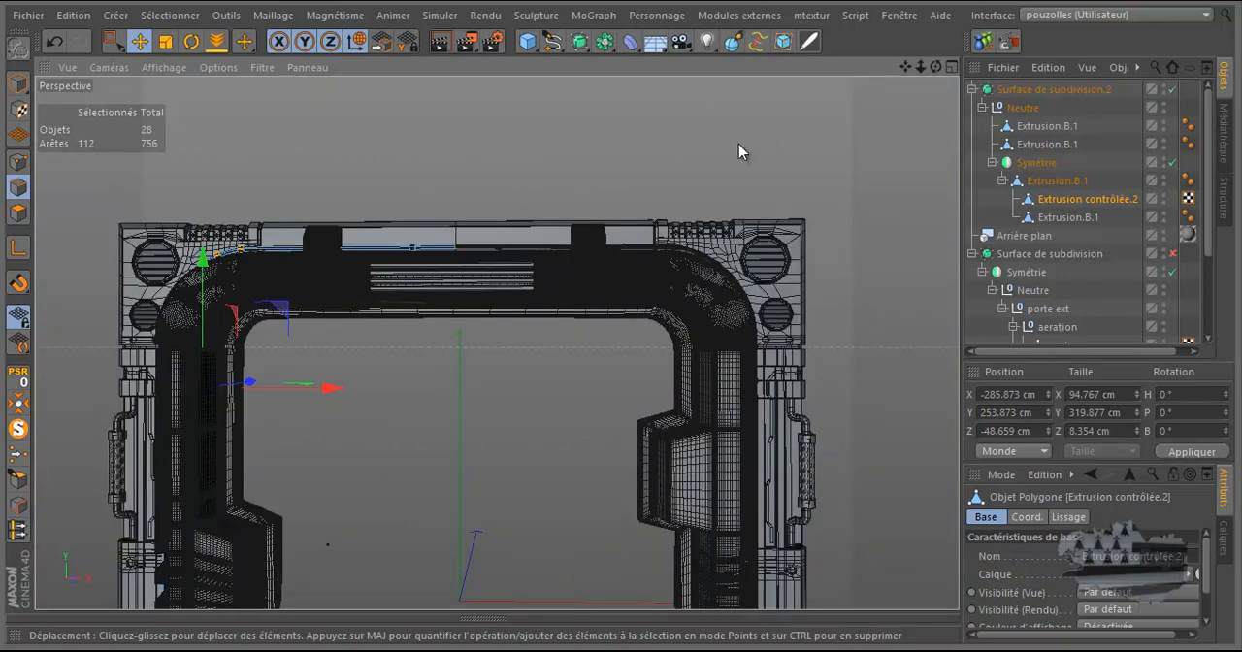
{"action": "scroll", "coordinate": [718, 136], "scroll_direction": "down", "scroll_amount": 3}
{"action": "left_click_drag", "start_coordinate": [937, 68], "coordinate": [620, 316]}
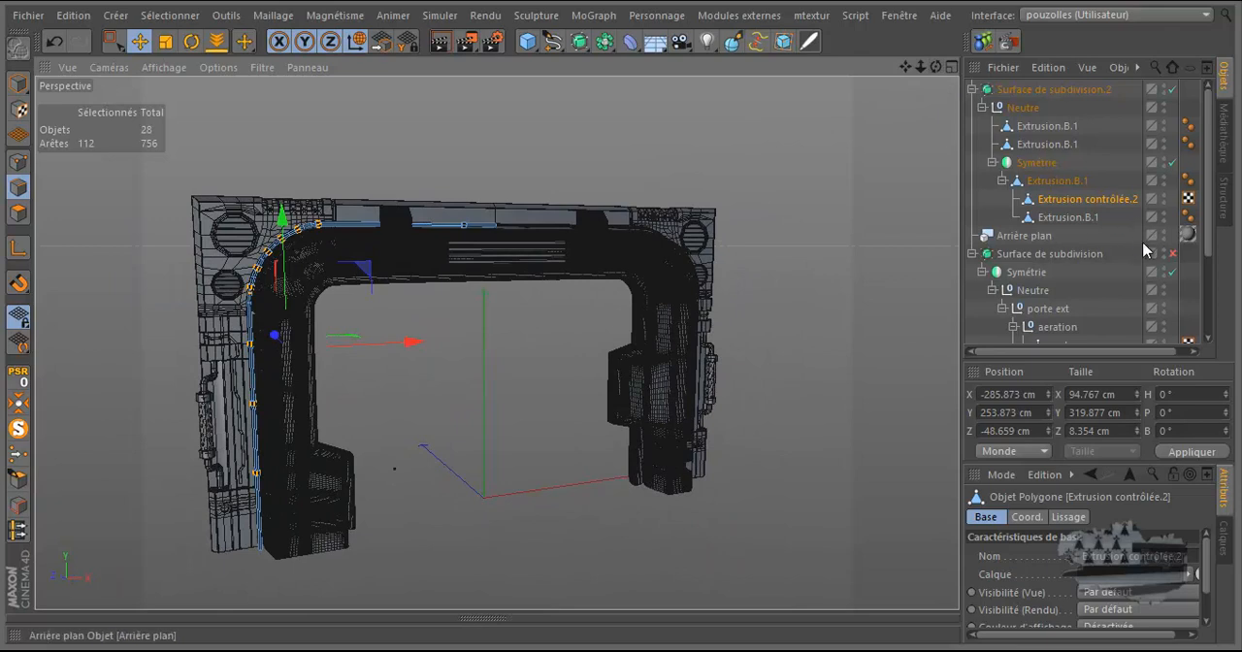
Step: Enable Surface de subdivision and render the whole door frame in the enlarged perspective view, from the front and from an angle
{"action": "left_click", "coordinate": [1173, 256]}
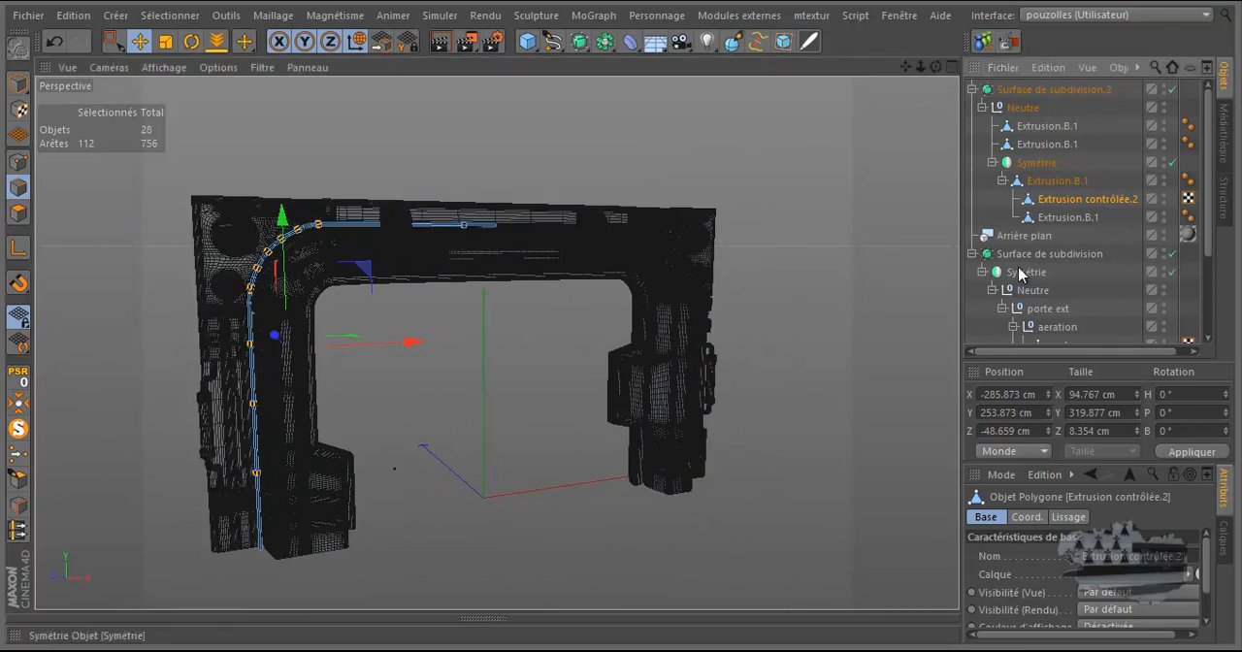
{"action": "key", "text": "ctrl+Tab"}
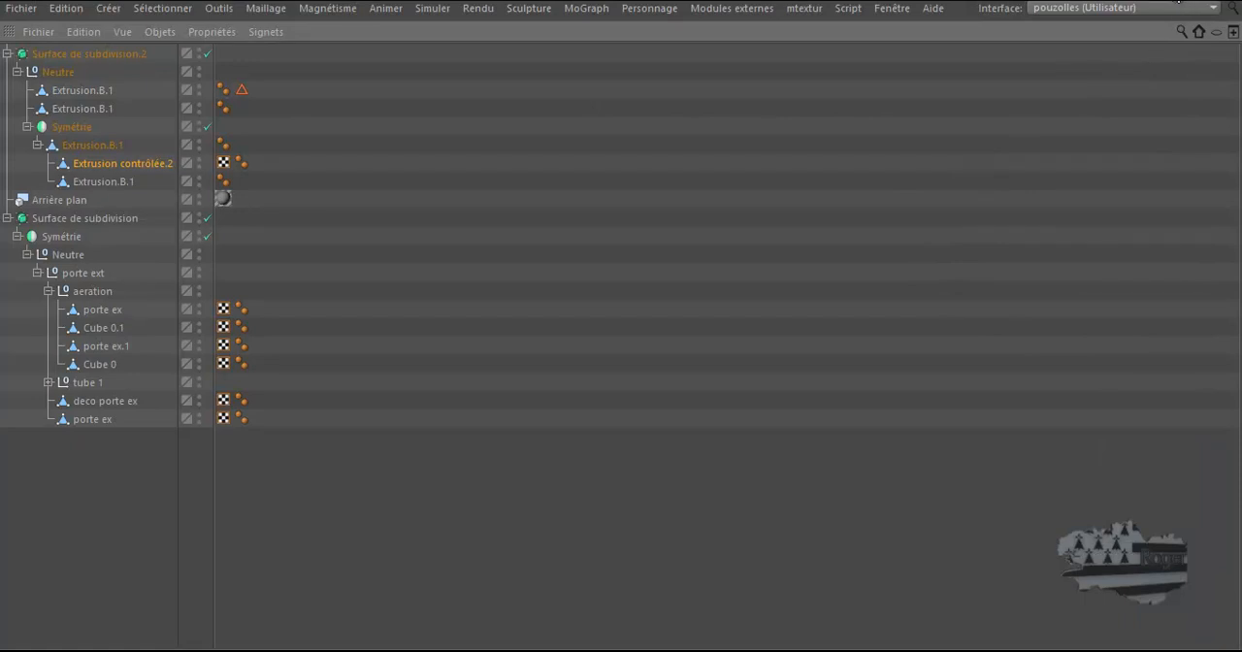
{"action": "key", "text": "ctrl+Tab"}
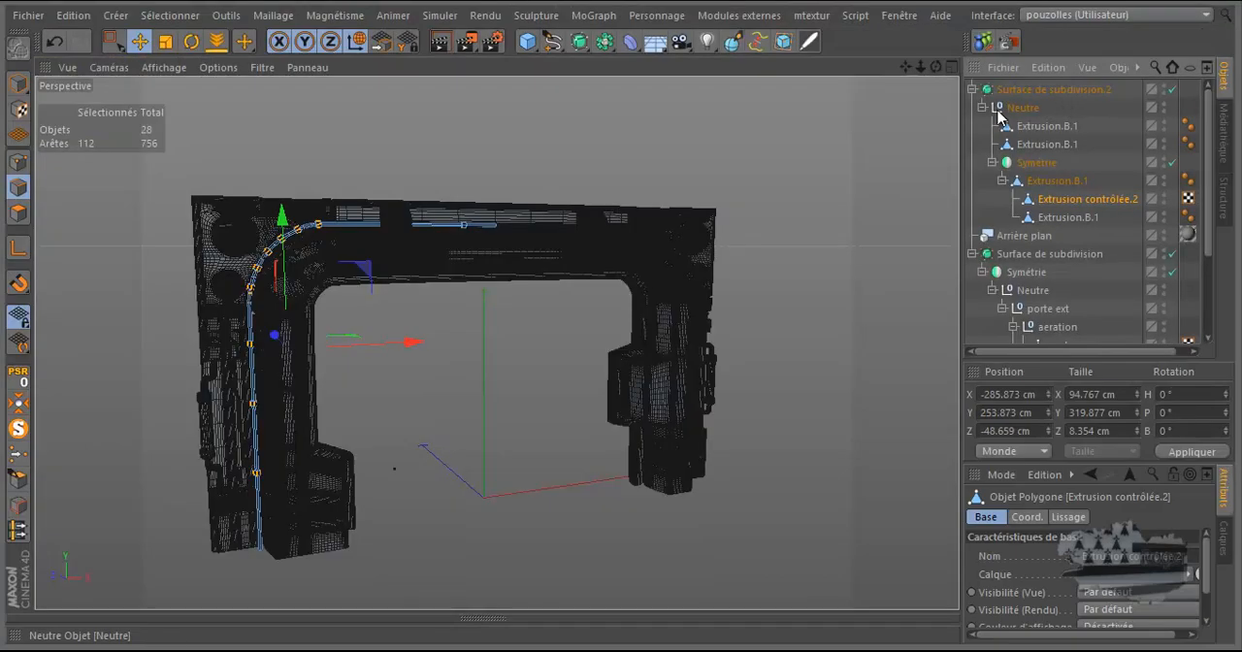
{"action": "key", "text": "ctrl+Tab"}
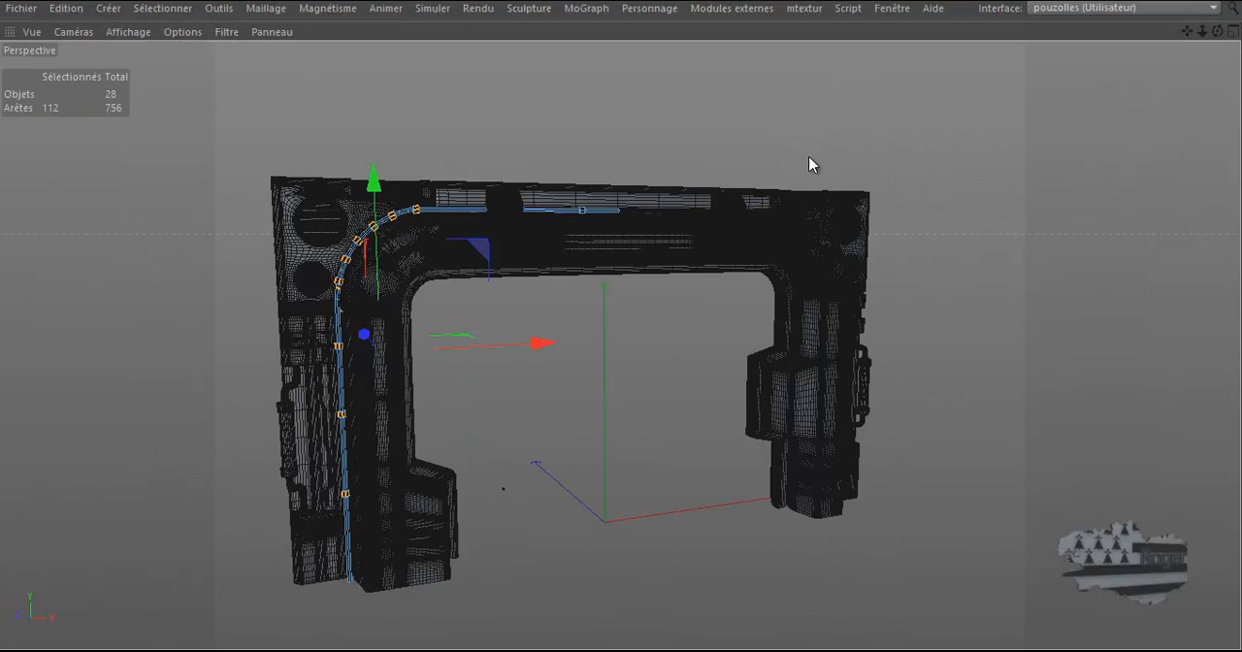
{"action": "scroll", "coordinate": [496, 385], "scroll_direction": "up", "scroll_amount": 2}
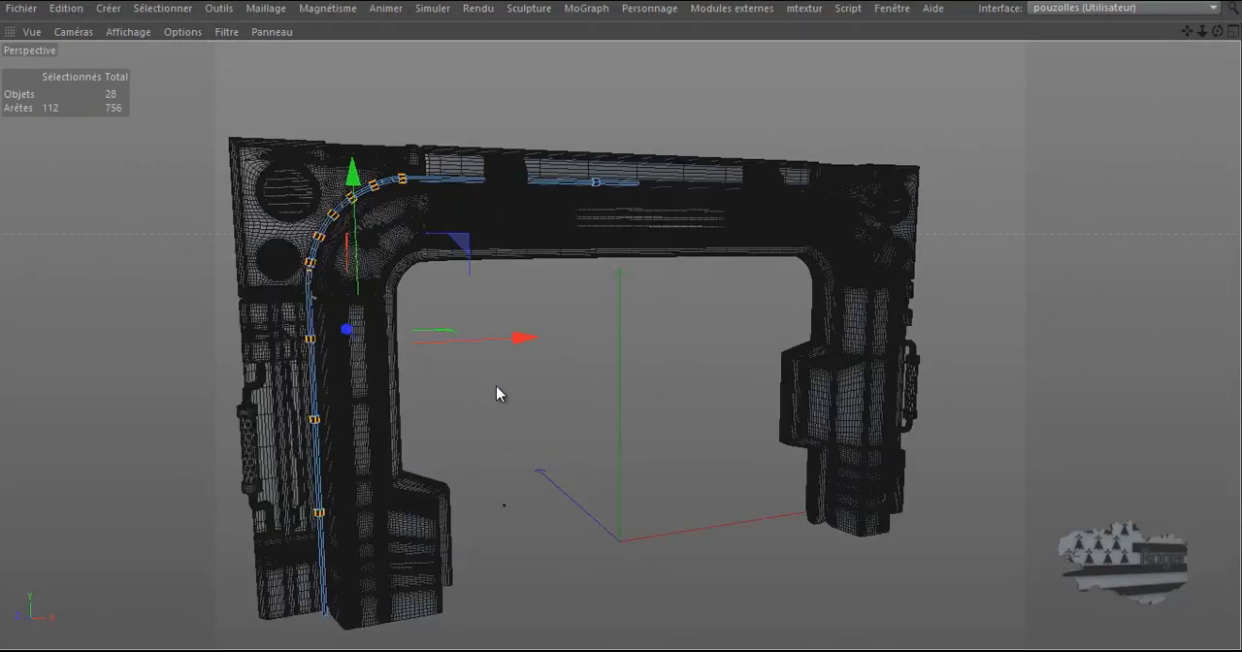
{"action": "left_click_drag", "start_coordinate": [1187, 31], "coordinate": [1217, 35]}
{"action": "left_click_drag", "start_coordinate": [619, 316], "coordinate": [621, 316]}
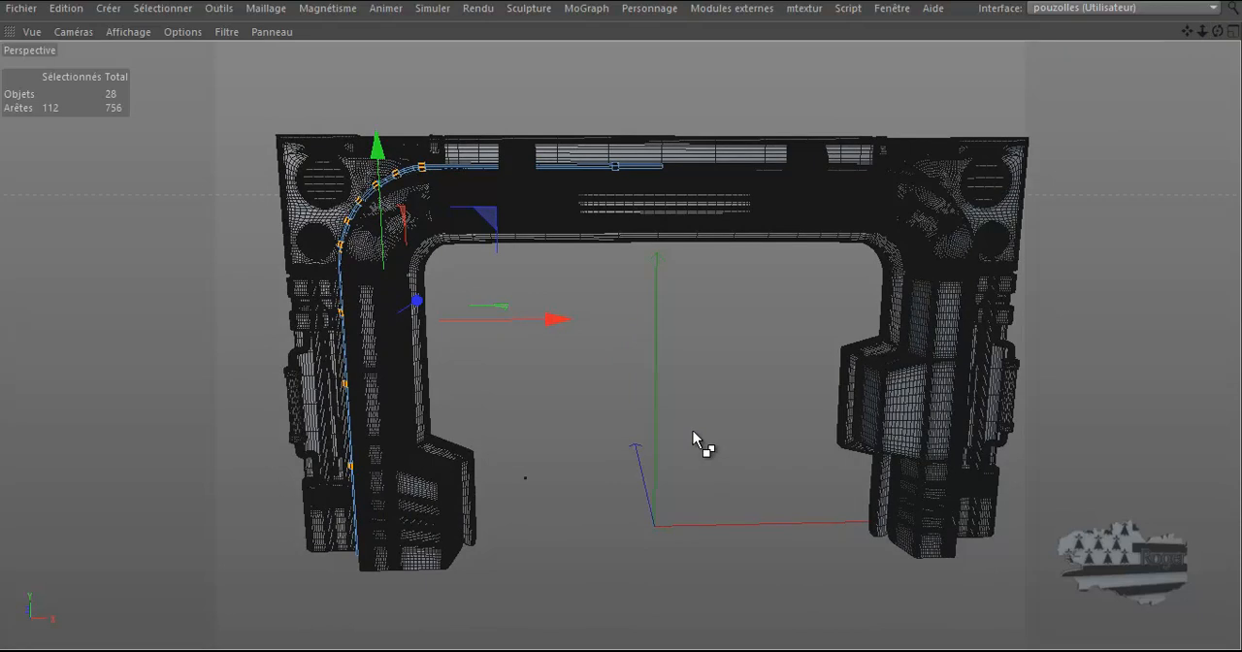
{"action": "key", "text": "v"}
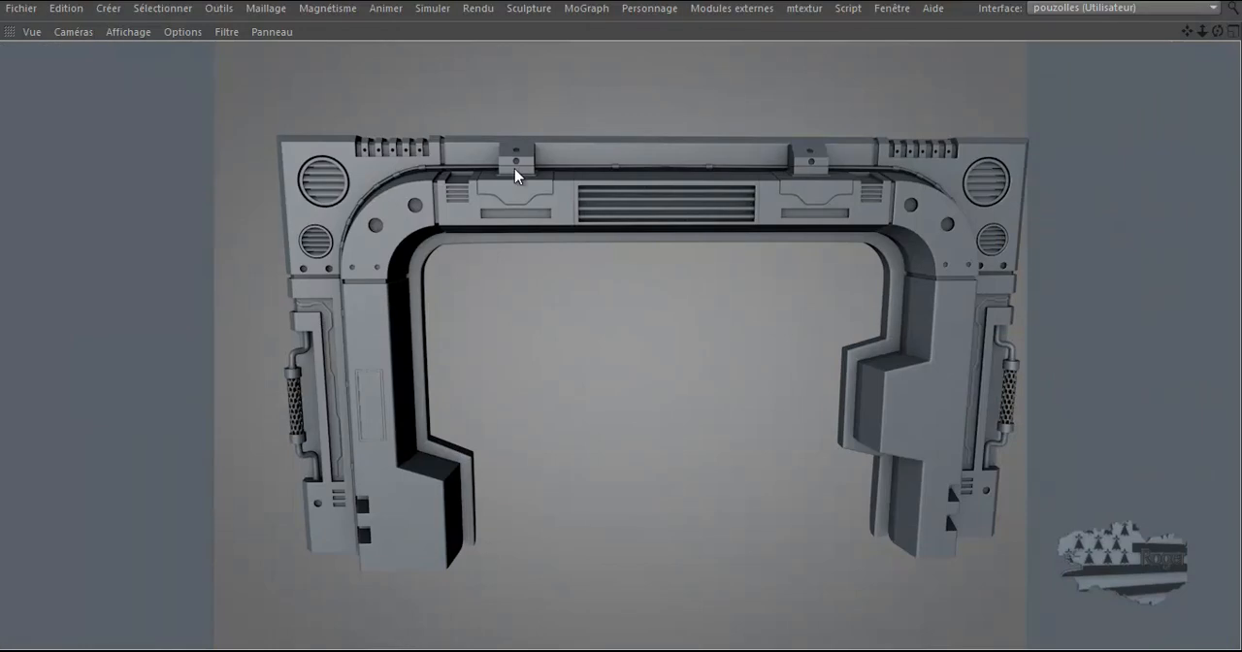
{"action": "left_click_drag", "start_coordinate": [1217, 32], "coordinate": [627, 327]}
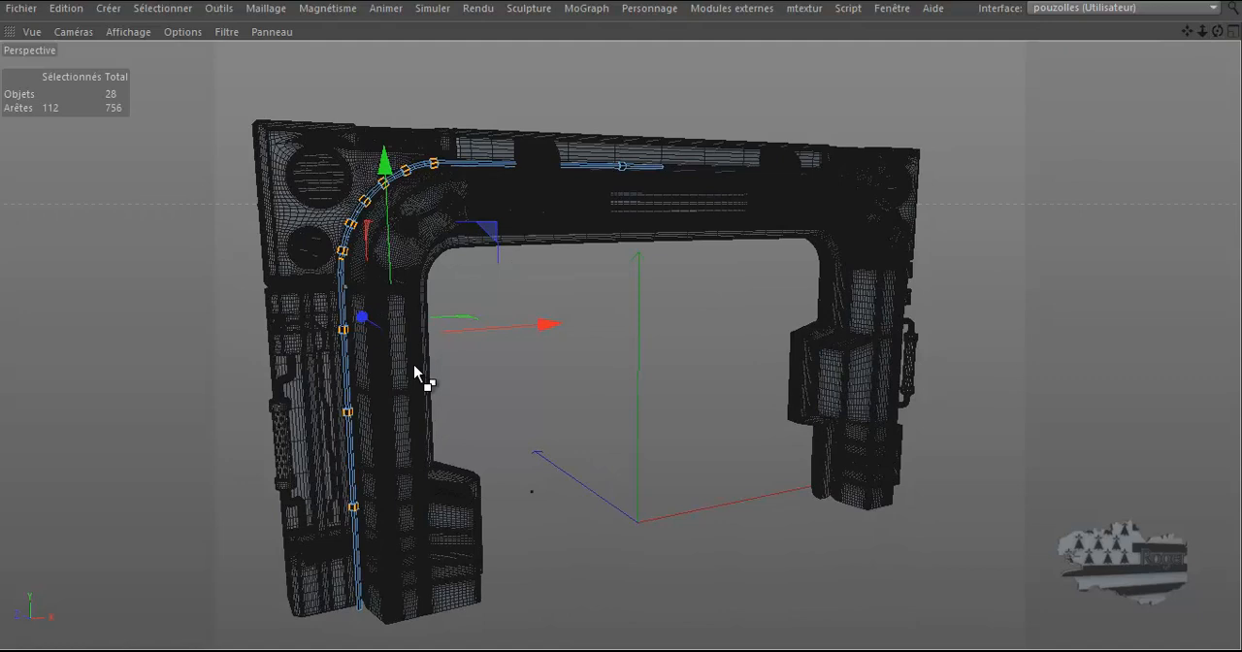
{"action": "key", "text": "ctrl+r"}
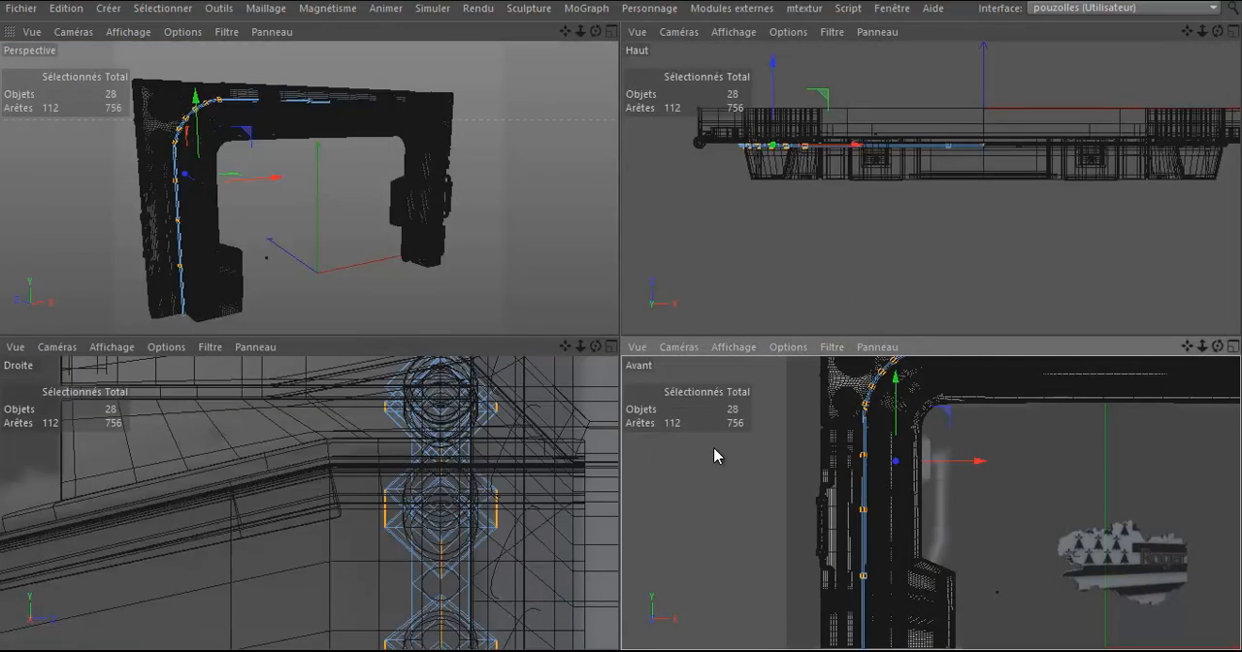
Step: Switch to the Avant view in the normal layout and disable both Surface de subdivision.2 and Surface de subdivision
{"action": "middle_click", "coordinate": [723, 451]}
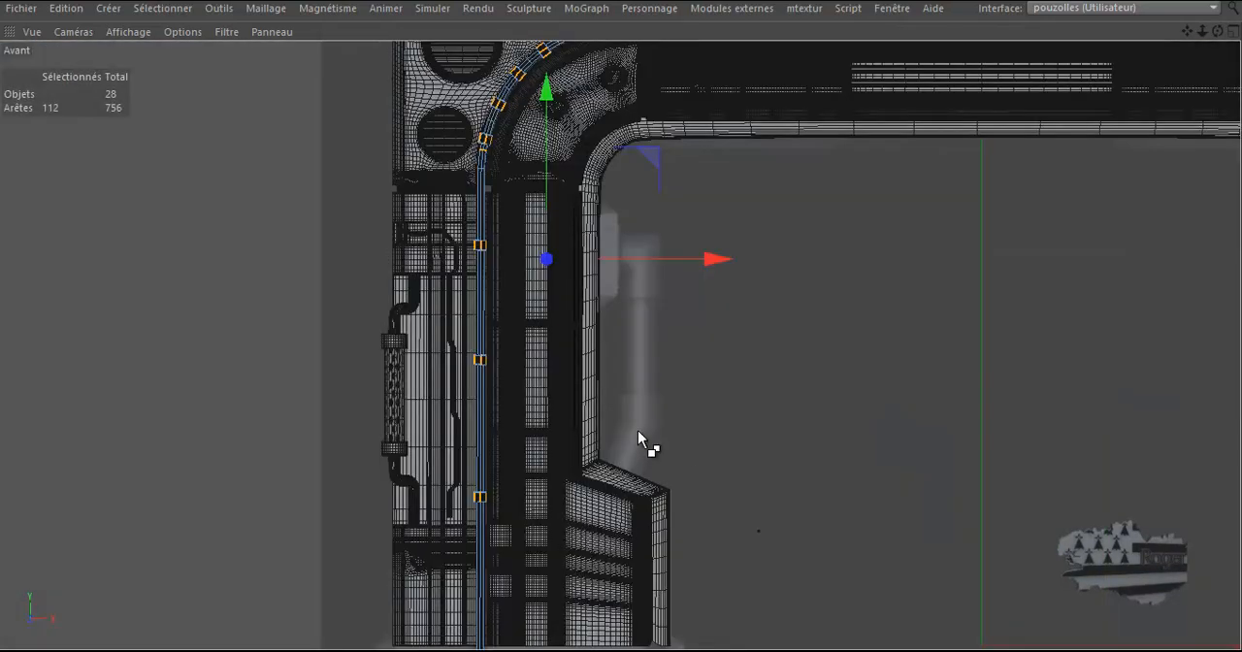
{"action": "key", "text": "ctrl+Tab"}
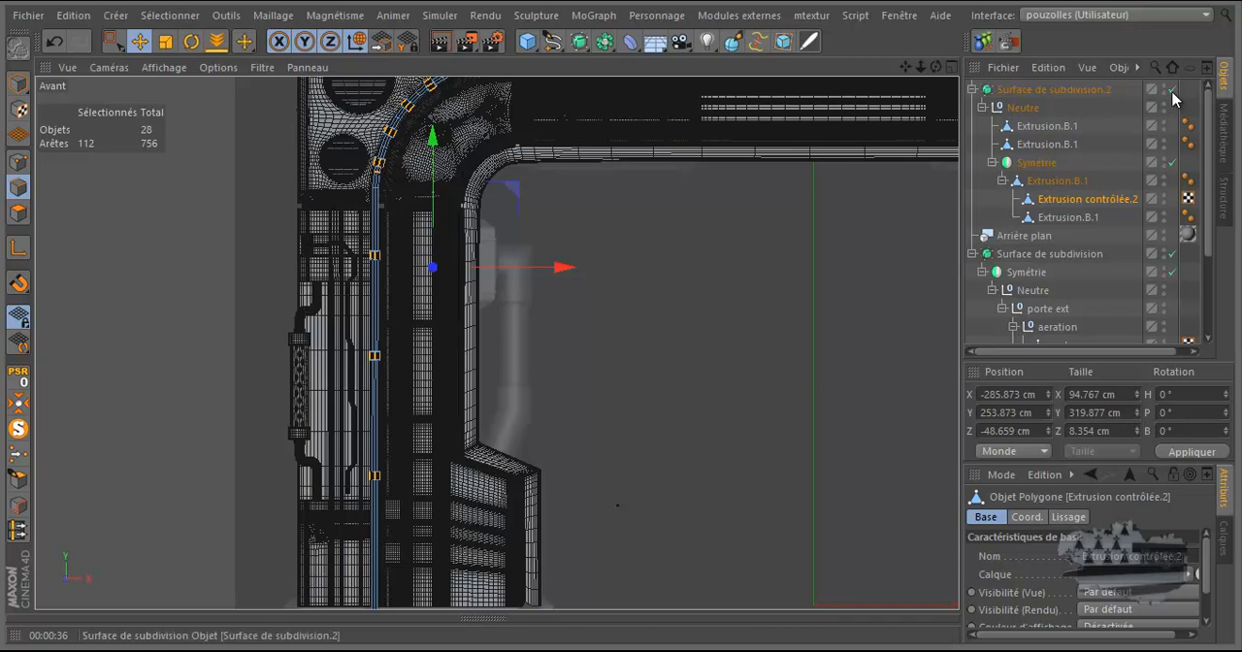
{"action": "left_click", "coordinate": [1172, 89]}
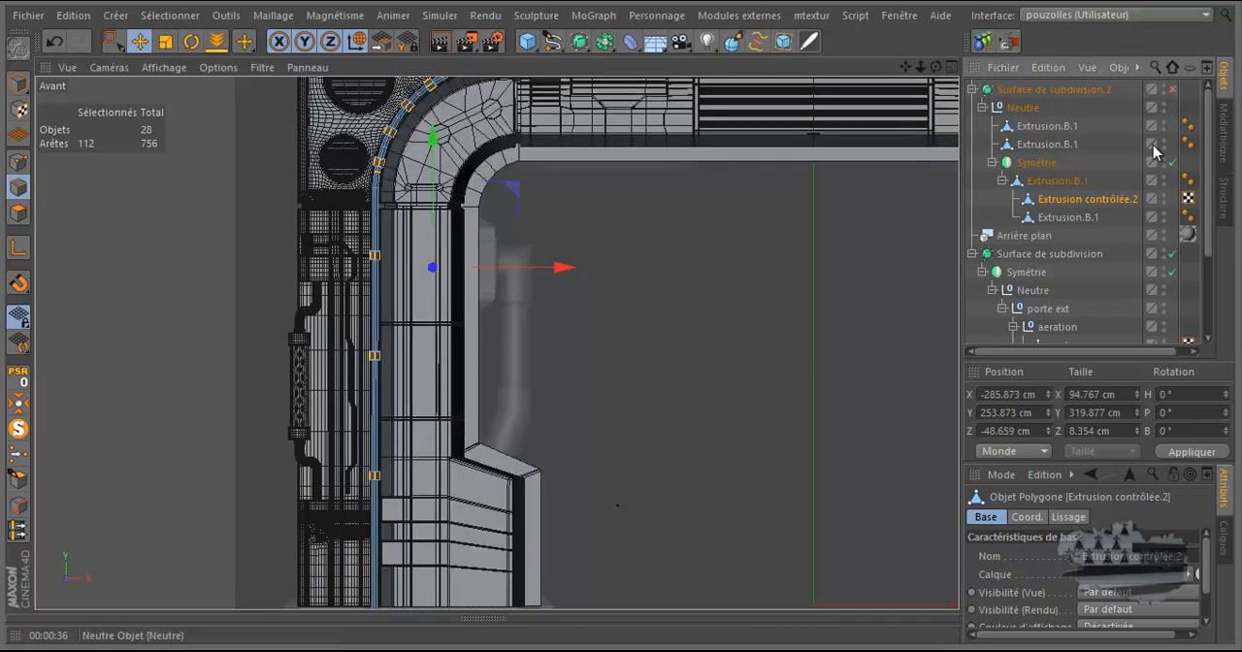
{"action": "left_click", "coordinate": [1173, 254]}
{"action": "scroll", "coordinate": [242, 362], "scroll_direction": "down", "scroll_amount": 2}
{"action": "scroll", "coordinate": [242, 361], "scroll_direction": "down", "scroll_amount": 2}
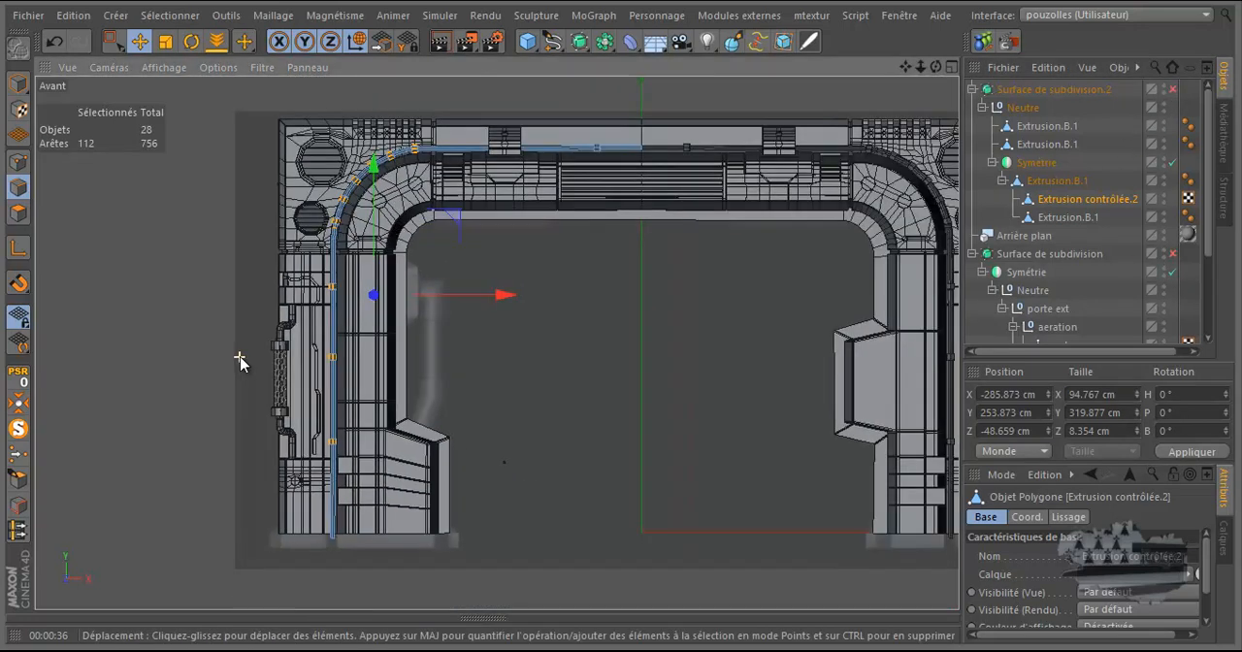
Step: Set the Avant view's display mode to Lignes so the background reference shows through the door frame
{"action": "scroll", "coordinate": [397, 359], "scroll_direction": "up", "scroll_amount": 3}
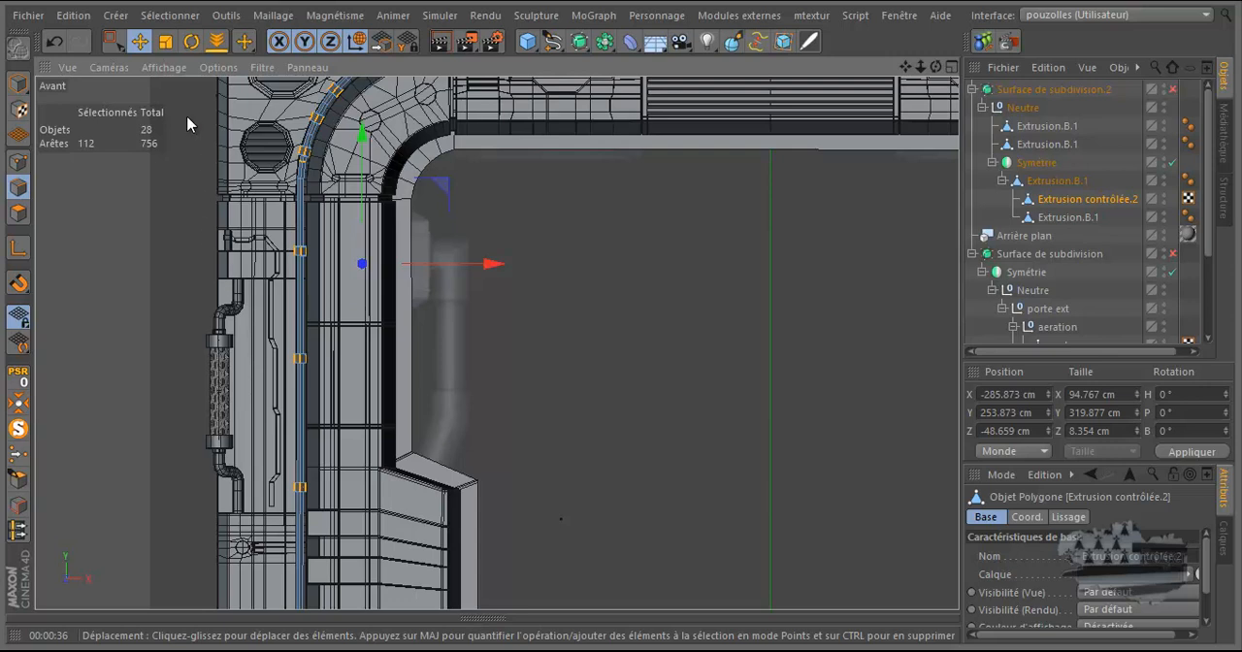
{"action": "left_click", "coordinate": [153, 70]}
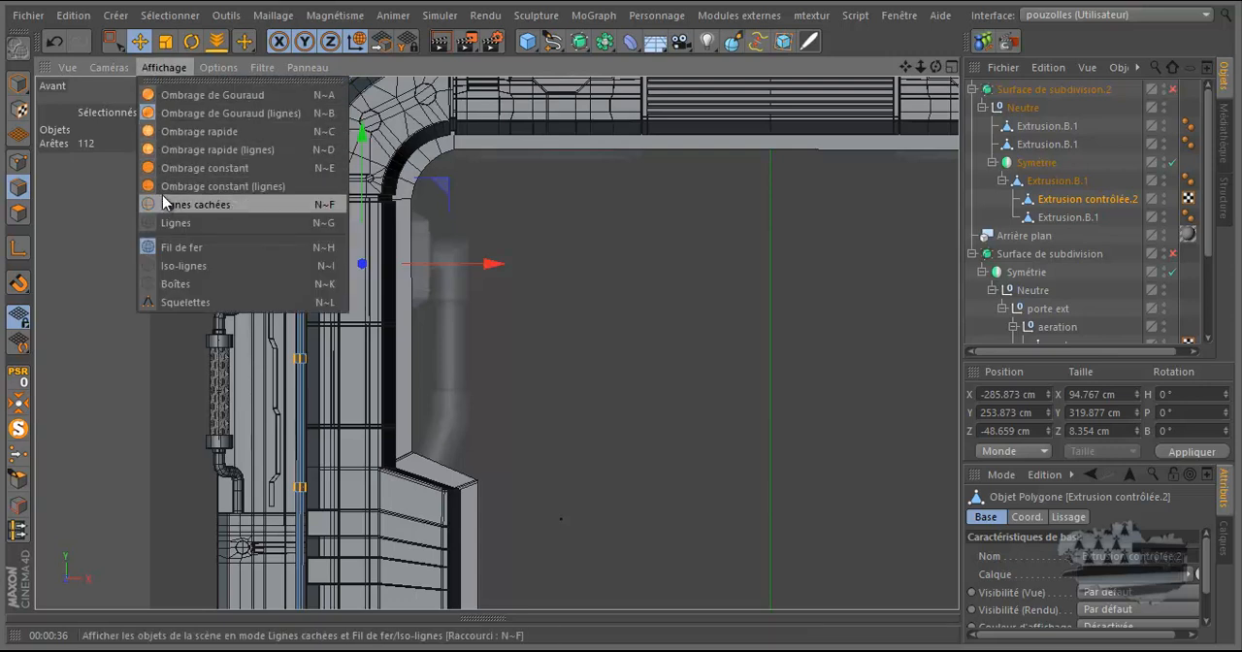
{"action": "left_click", "coordinate": [173, 223]}
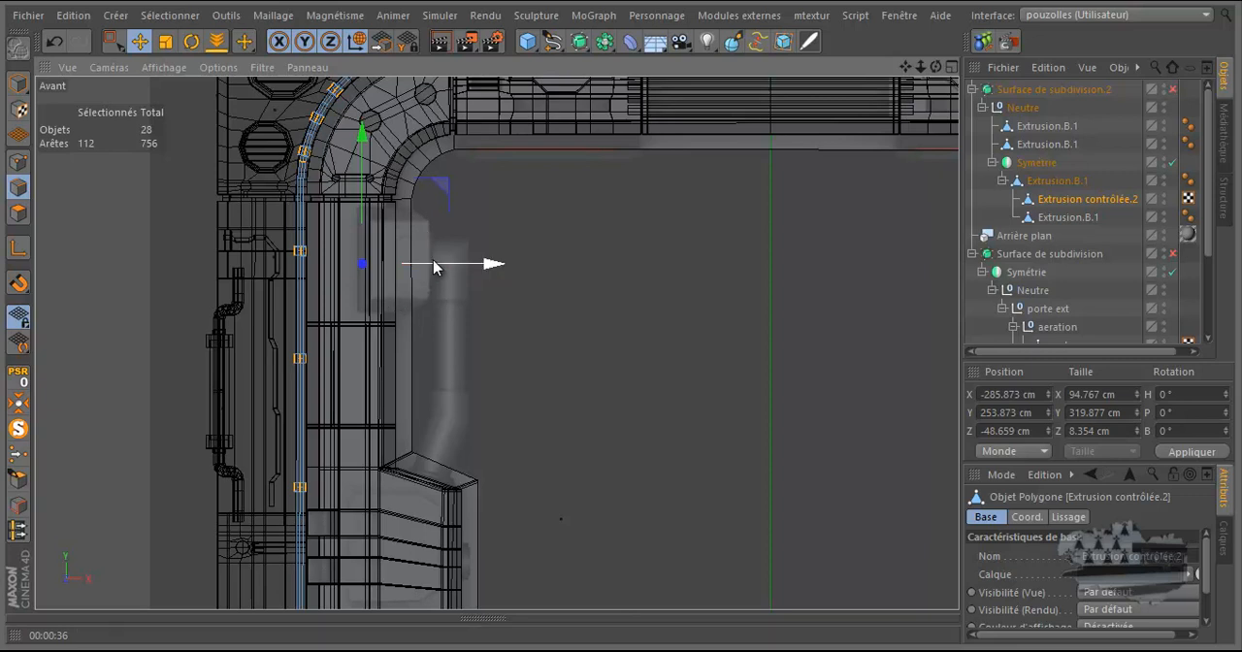
{"action": "scroll", "coordinate": [434, 434], "scroll_direction": "down", "scroll_amount": 2}
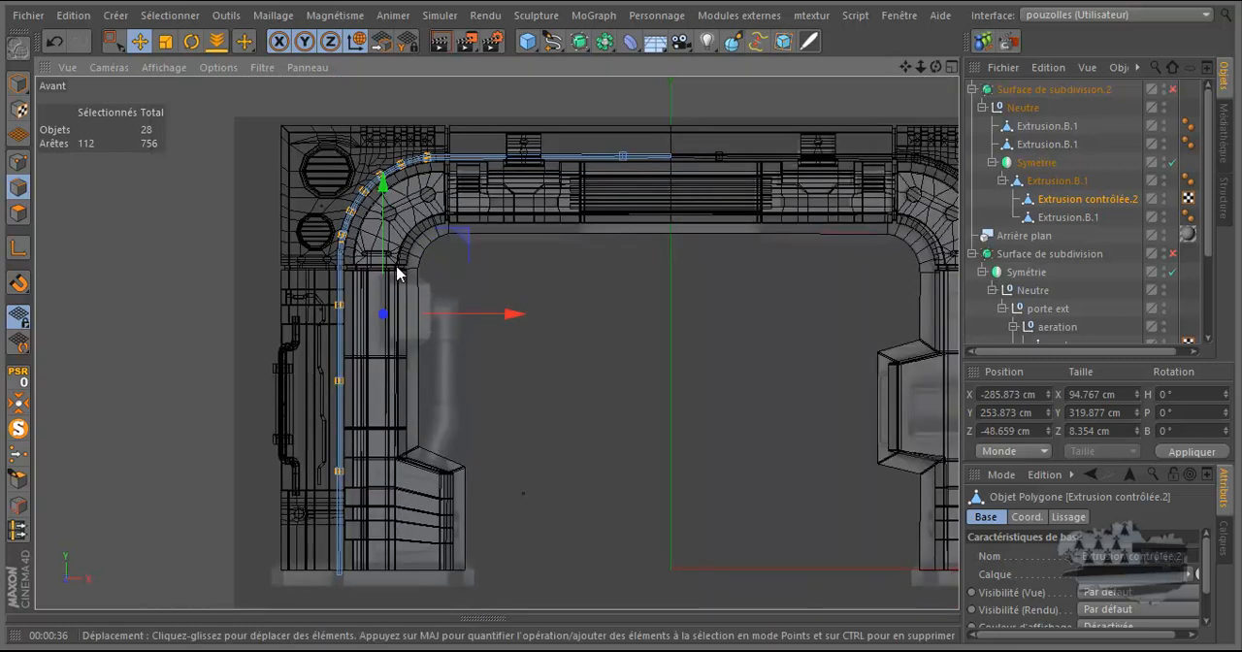